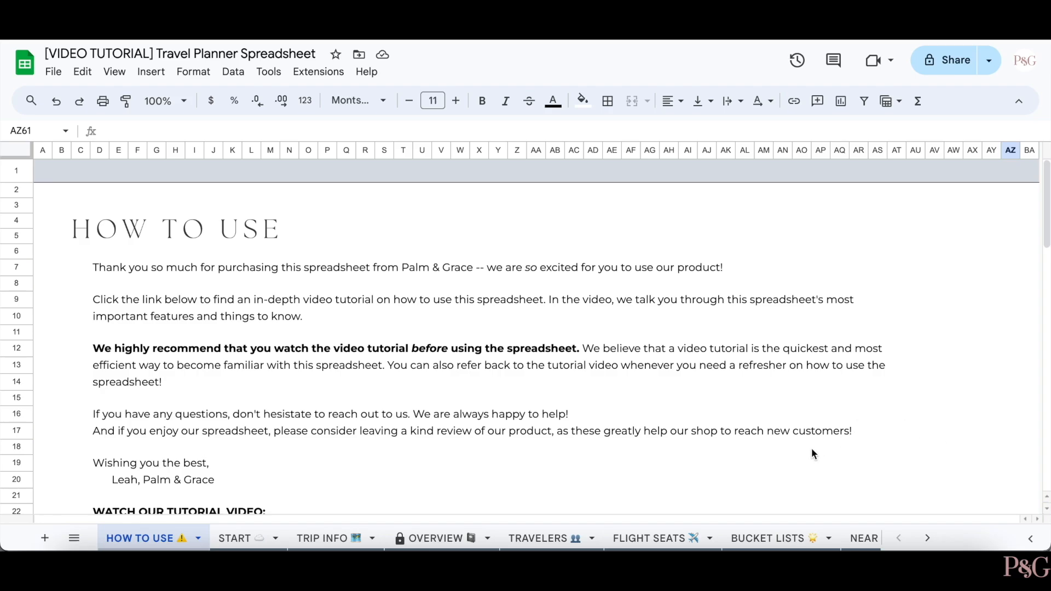
- Hide columns AB through AO on the HOW TO USE sheet
{"action": "right_click", "coordinate": [760, 534]}
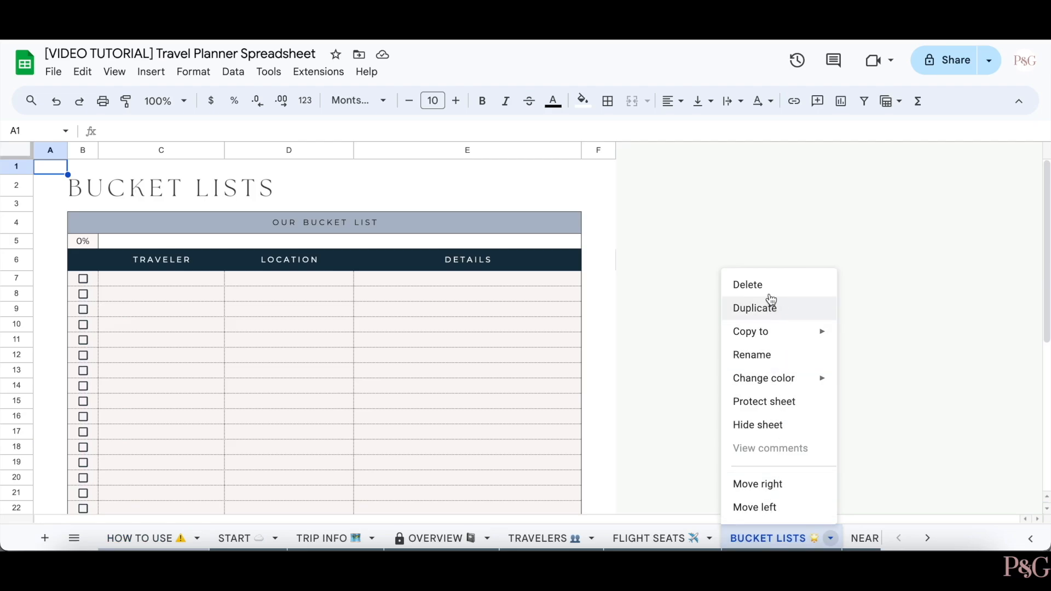
{"action": "left_click", "coordinate": [169, 534]}
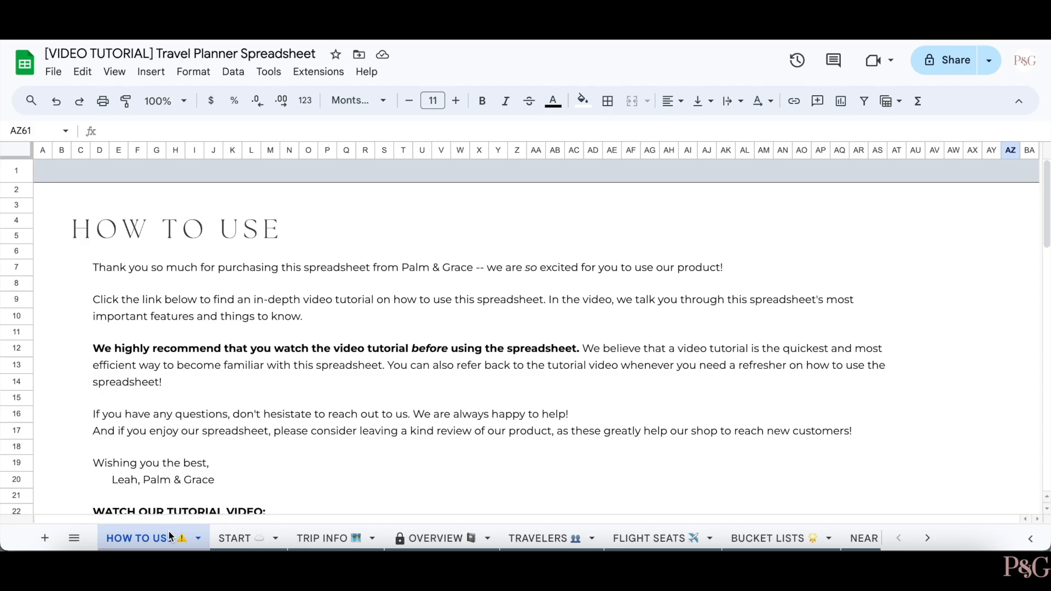
{"action": "left_click_drag", "start_coordinate": [555, 150], "coordinate": [803, 171]}
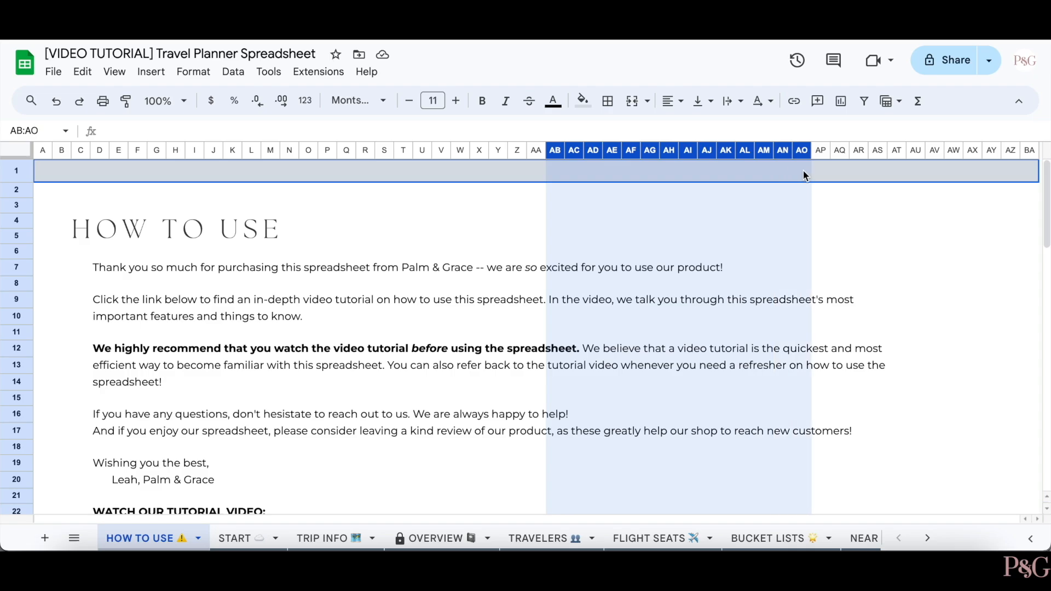
{"action": "right_click", "coordinate": [759, 195]}
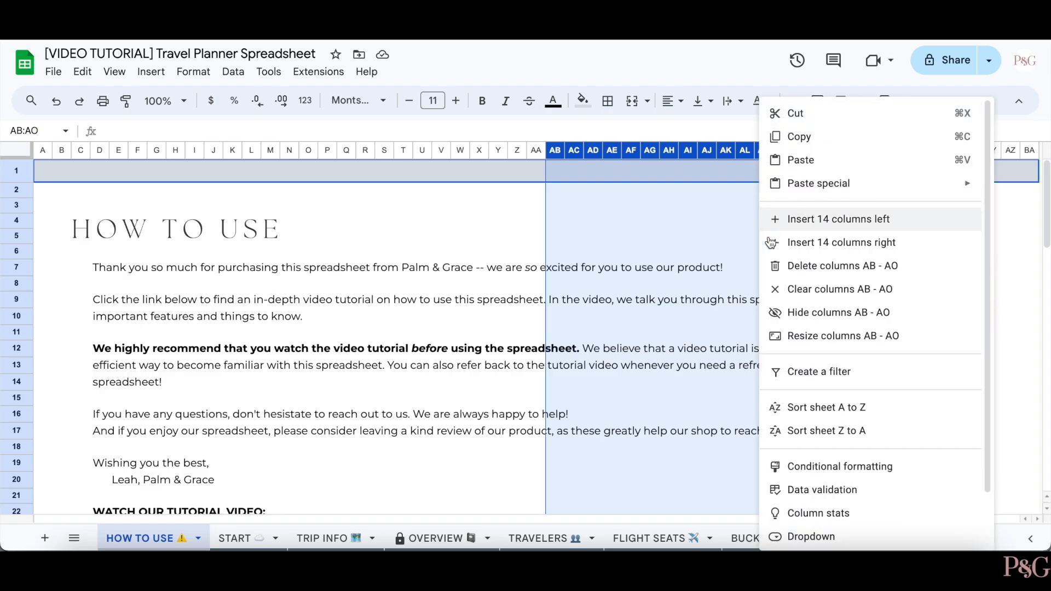
{"action": "left_click", "coordinate": [804, 321]}
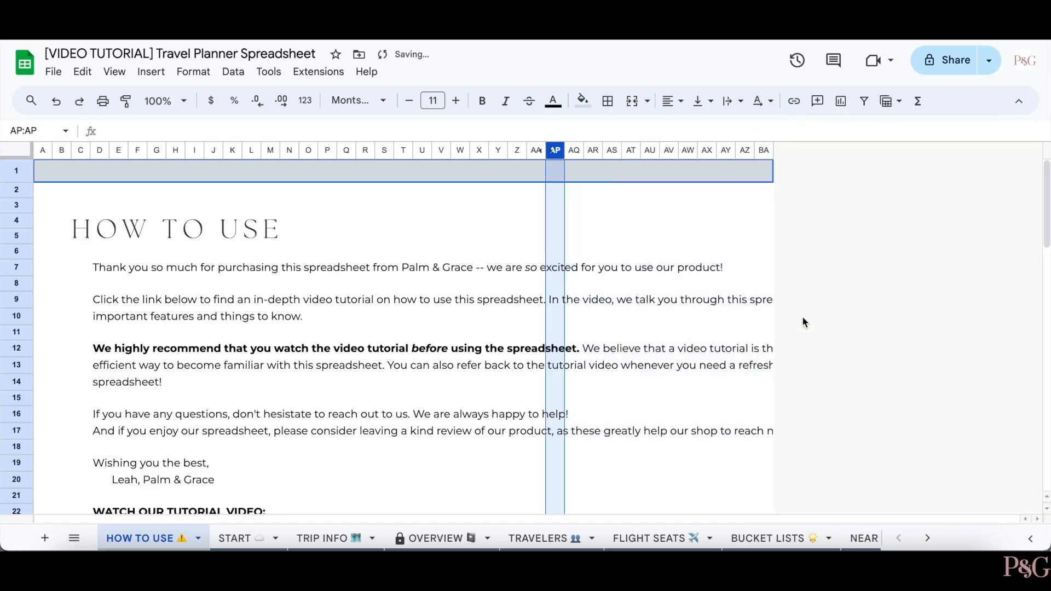
- Unhide columns AB–AO and go to the START sheet
{"action": "left_click", "coordinate": [687, 220]}
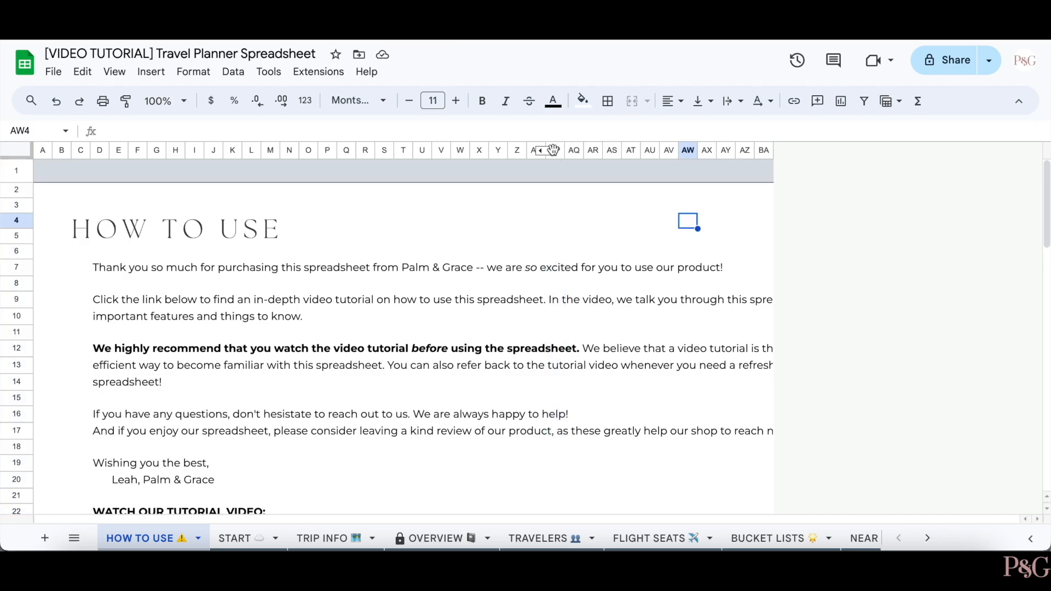
{"action": "left_click", "coordinate": [547, 150]}
{"action": "left_click", "coordinate": [523, 222]}
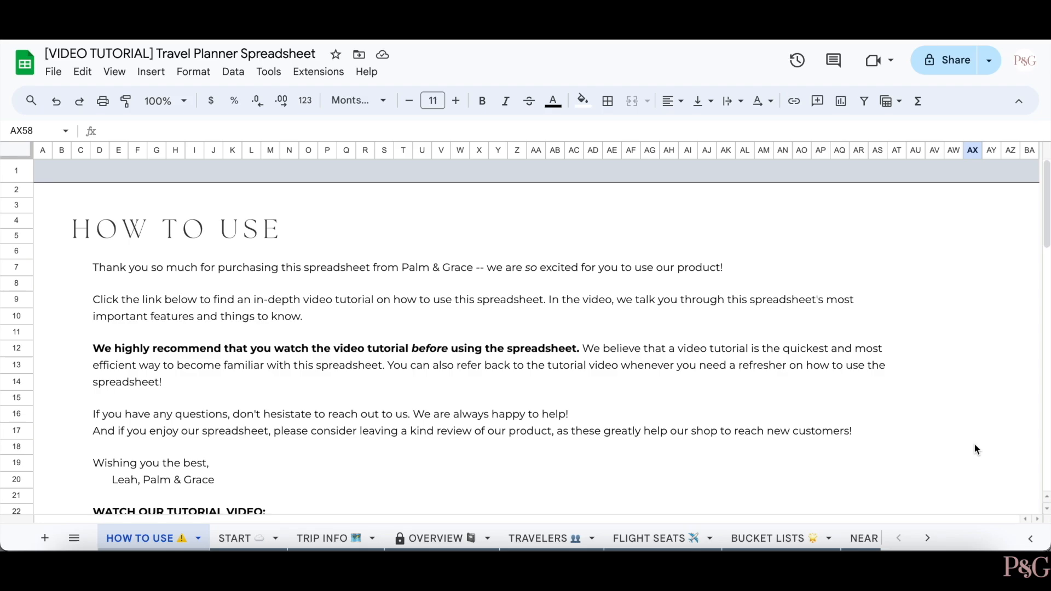
{"action": "left_click", "coordinate": [246, 537]}
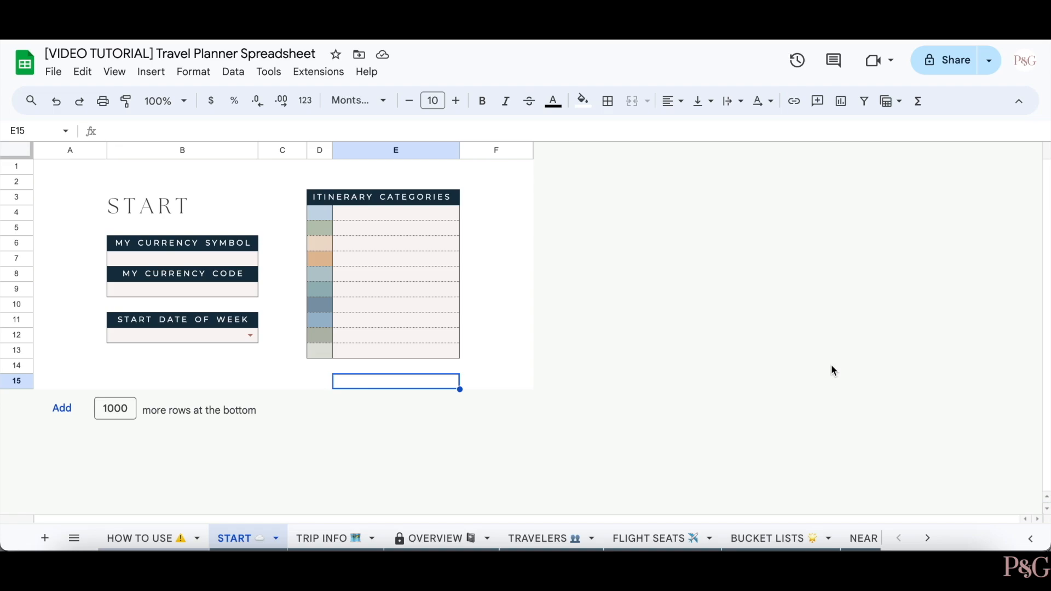
- Enter $ as the currency symbol in B7 and USD as the currency code
{"action": "left_click", "coordinate": [179, 261]}
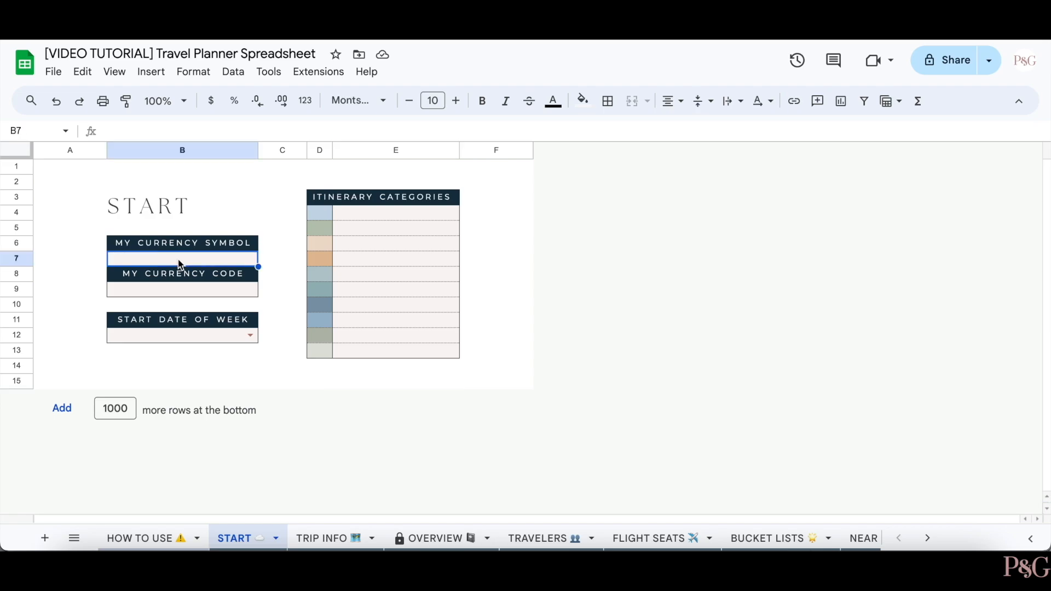
{"action": "type", "text": "$"}
{"action": "left_click", "coordinate": [216, 296]}
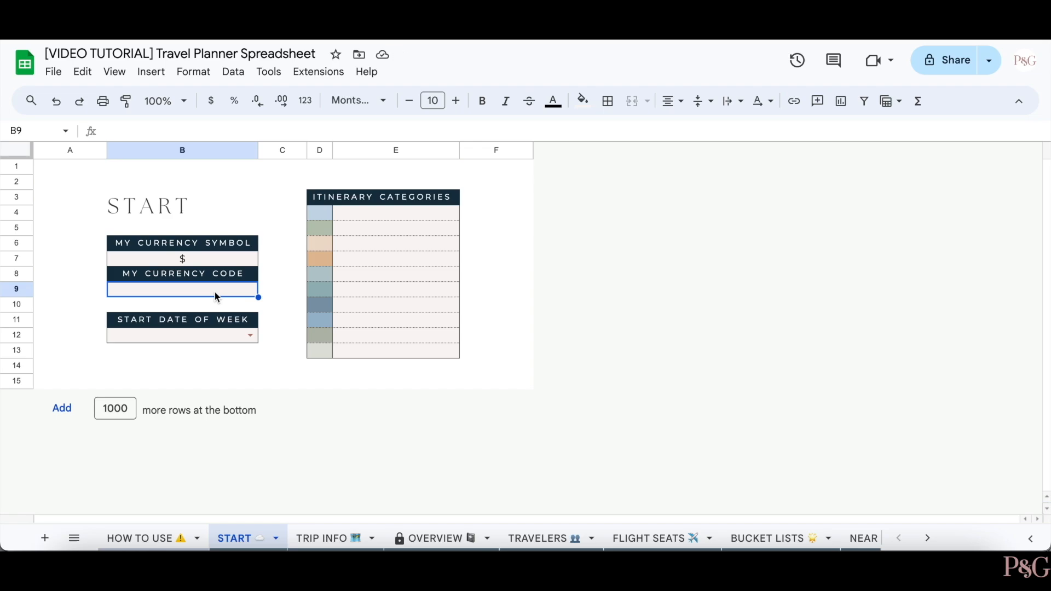
{"action": "type", "text": "USD"}
{"action": "left_click", "coordinate": [99, 366]}
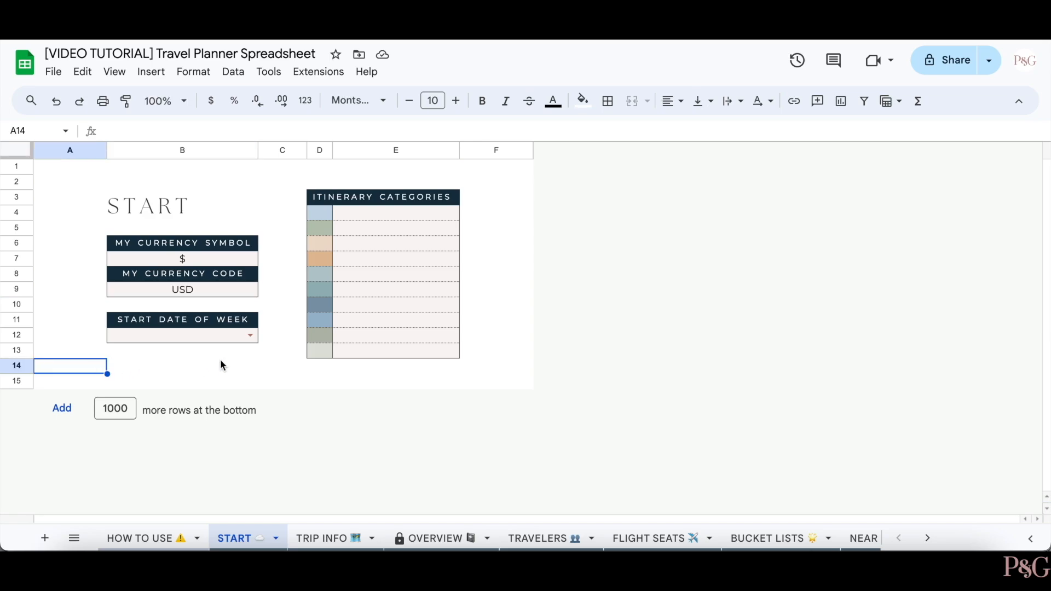
- Set Sunday as the week's start day, then go to the TRIP INFO sheet
{"action": "left_click", "coordinate": [250, 336]}
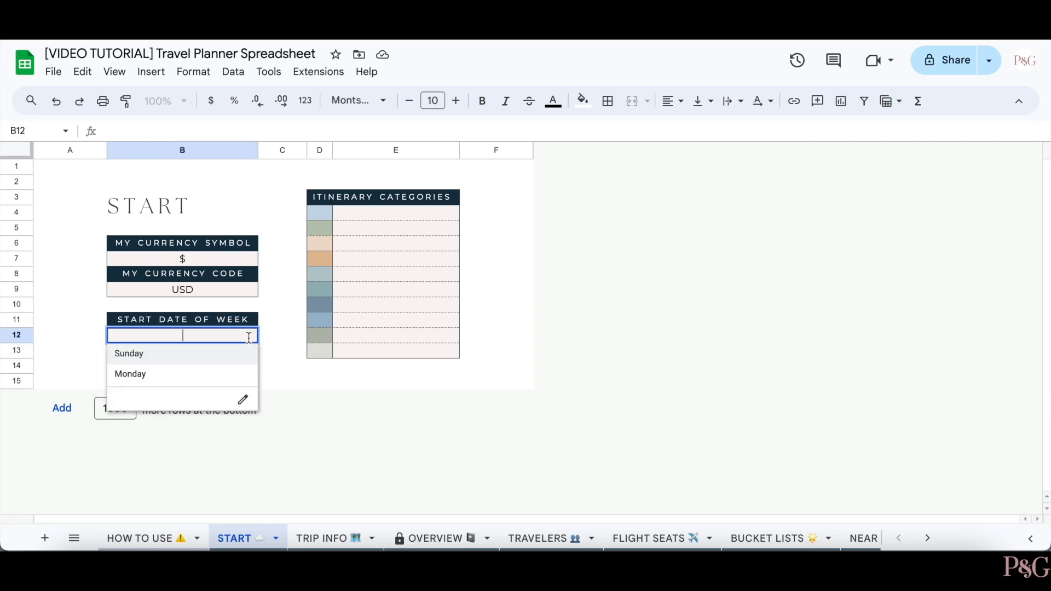
{"action": "left_click", "coordinate": [216, 355]}
{"action": "left_click", "coordinate": [70, 382]}
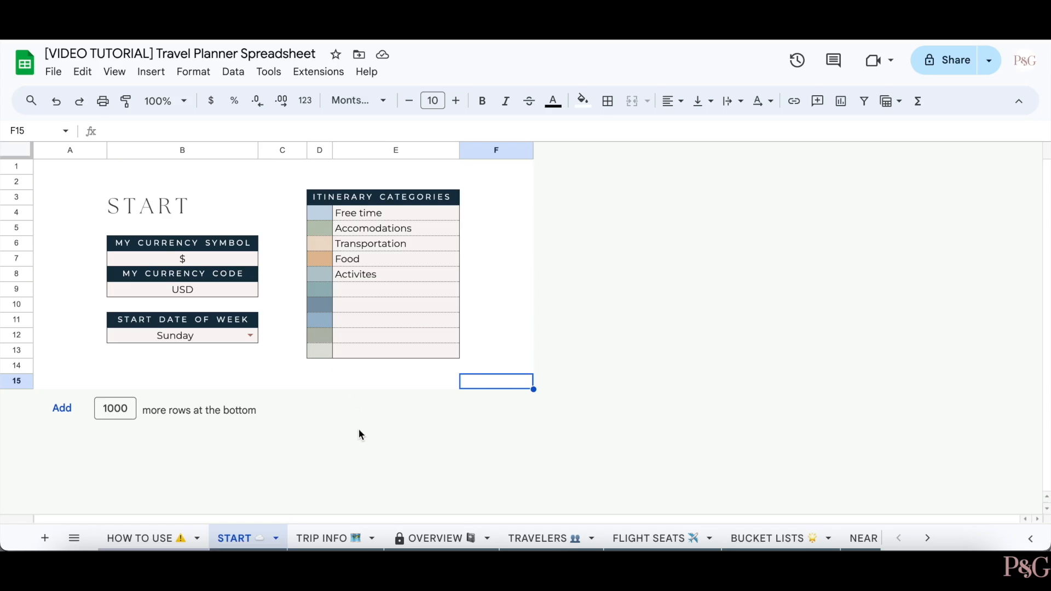
{"action": "left_click", "coordinate": [324, 539]}
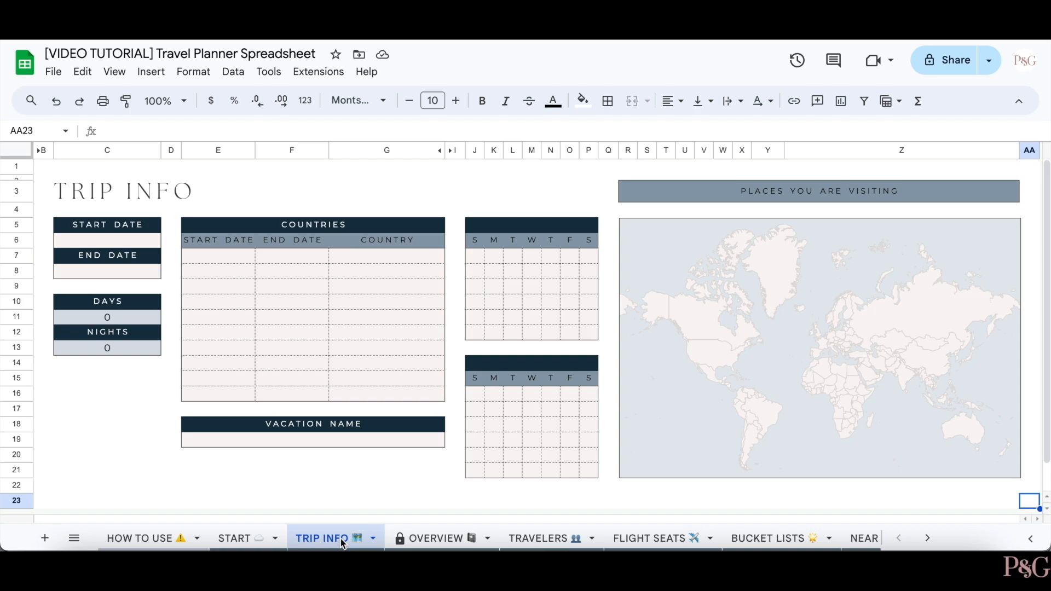
- Set the trip start date to 15 Aug 2024 and end date to 30 Aug 2024
{"action": "key", "text": "Left"}
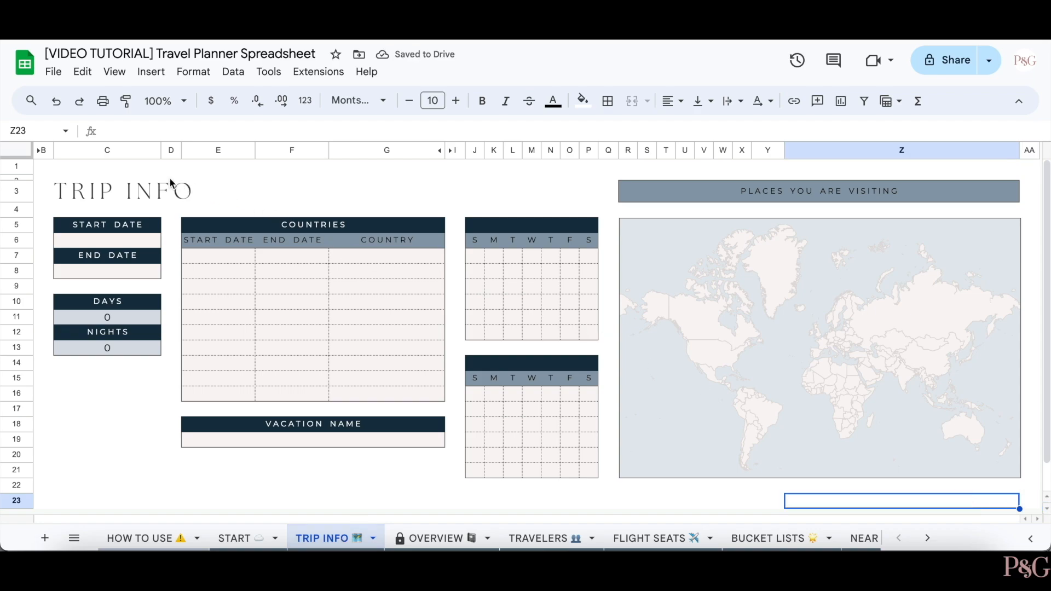
{"action": "left_click", "coordinate": [110, 244]}
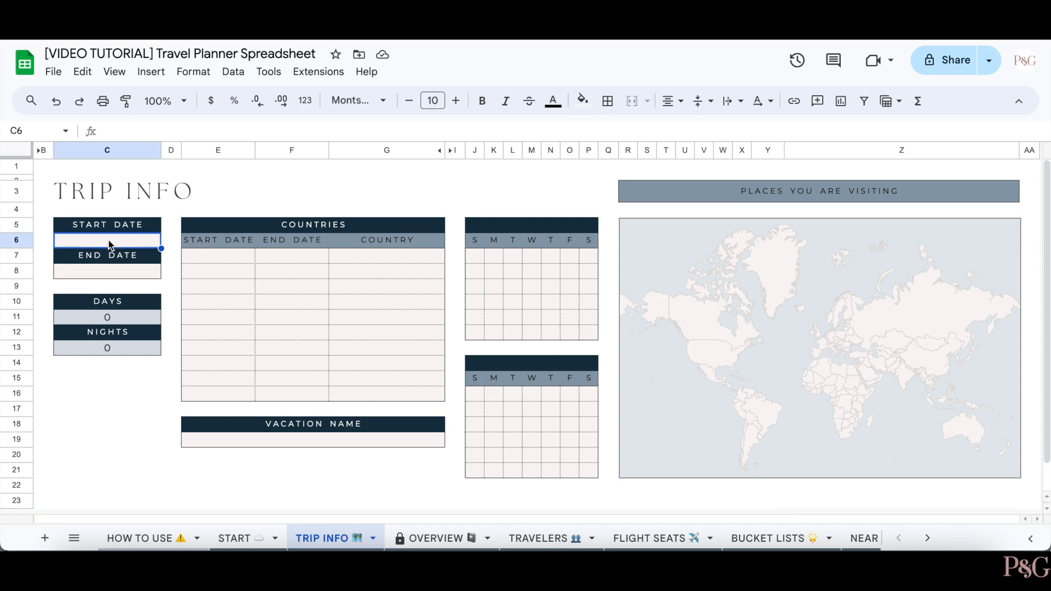
{"action": "double_click", "coordinate": [110, 243]}
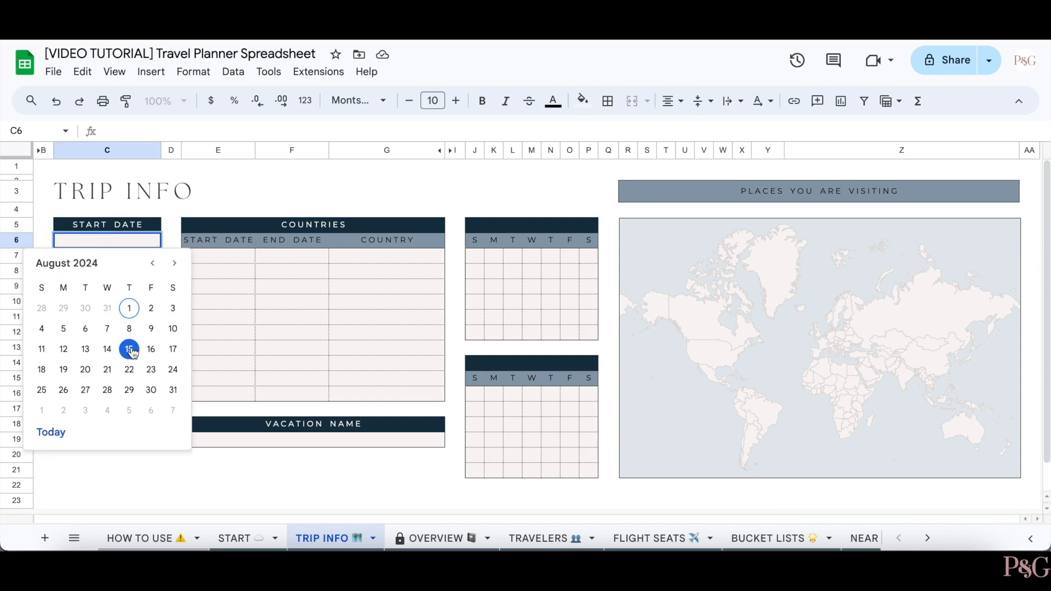
{"action": "left_click", "coordinate": [129, 349]}
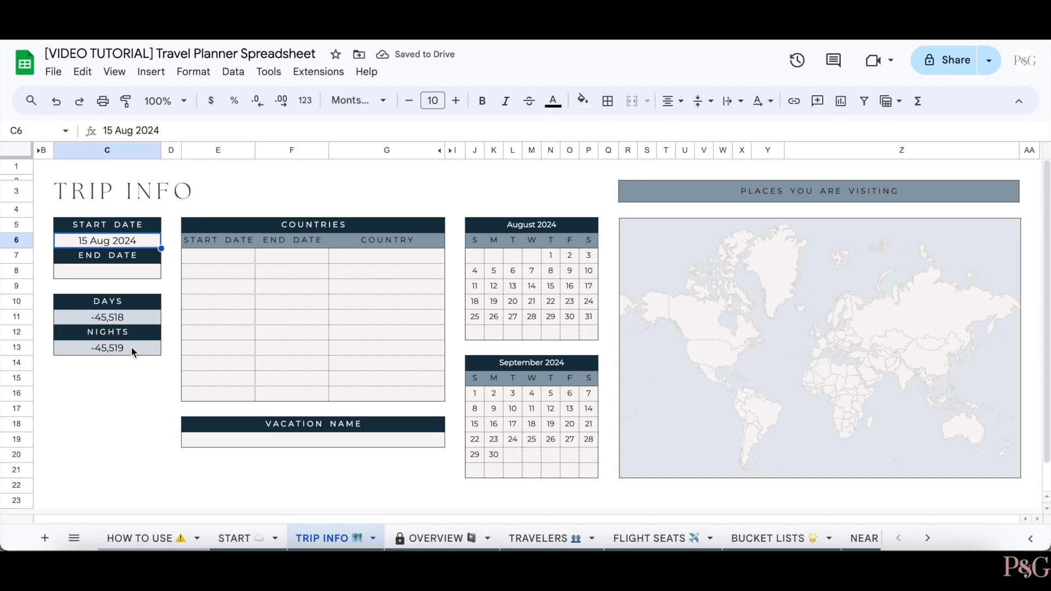
{"action": "double_click", "coordinate": [120, 268]}
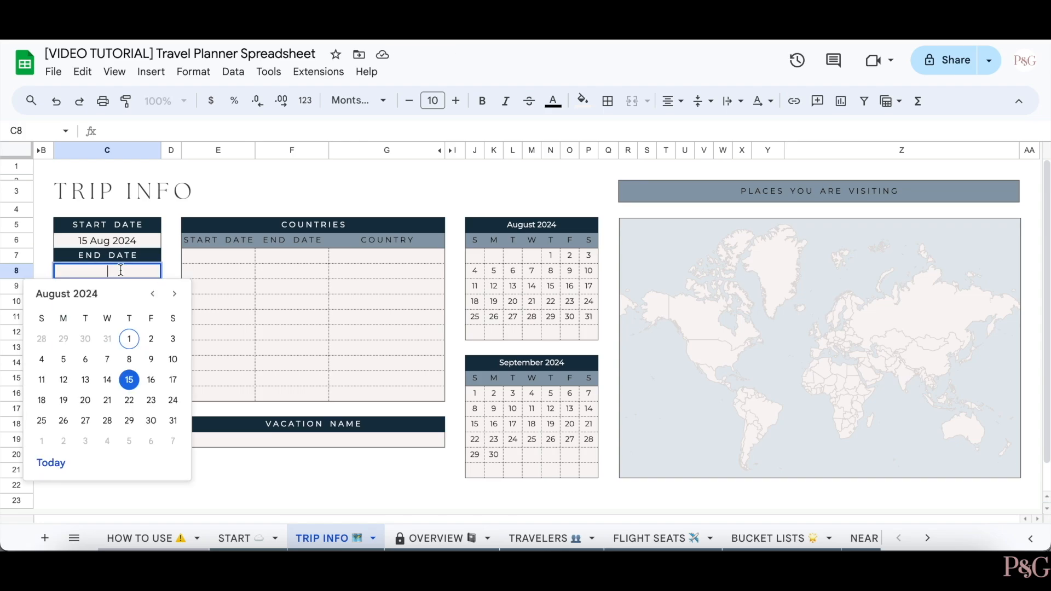
{"action": "left_click", "coordinate": [152, 420]}
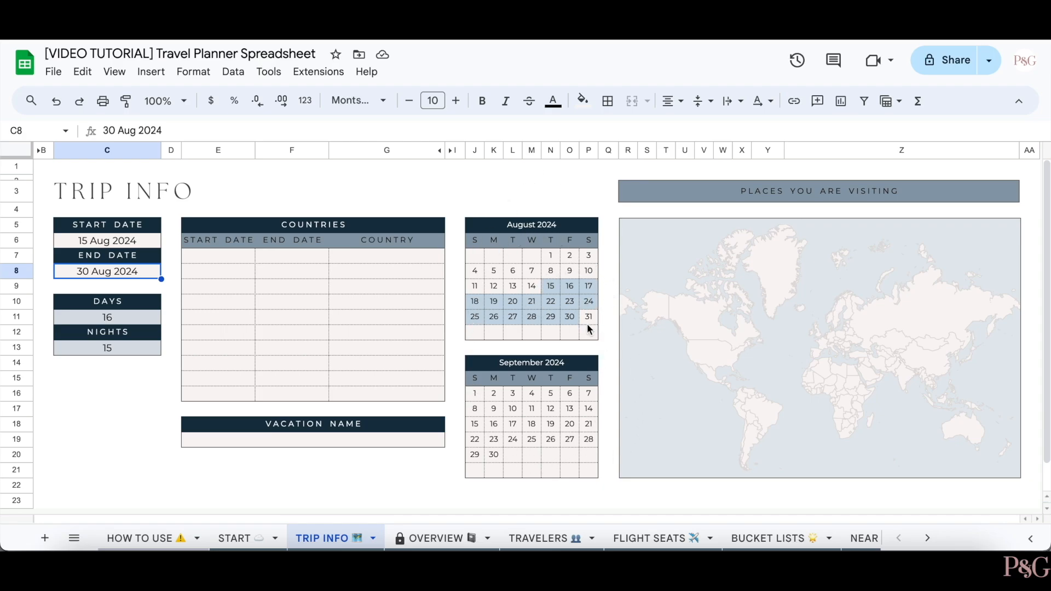
{"action": "left_click", "coordinate": [233, 260]}
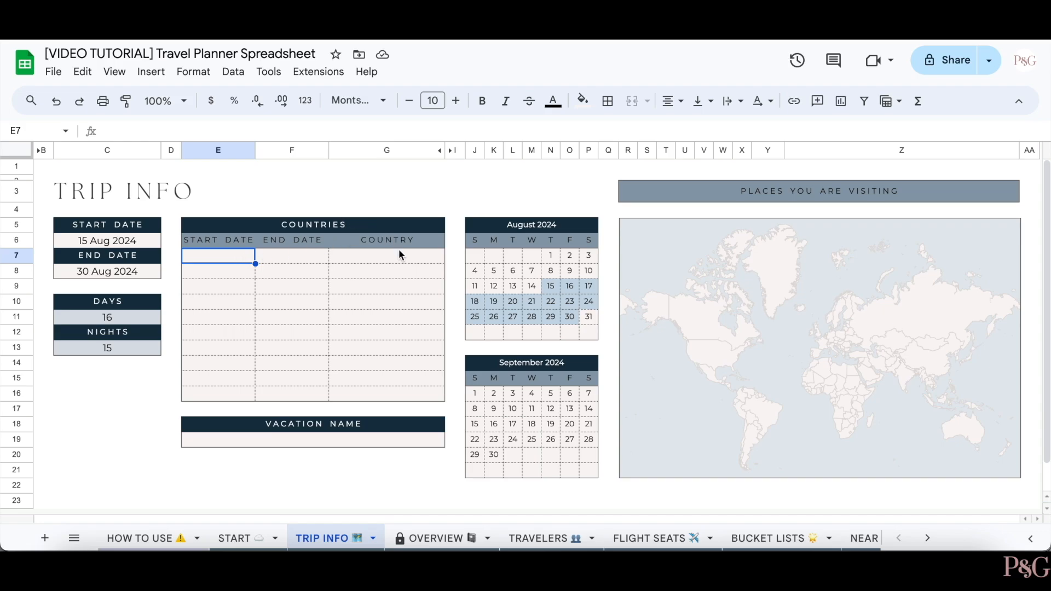
- Give the first country a 15 Aug to 17 Aug date range
{"action": "double_click", "coordinate": [233, 256]}
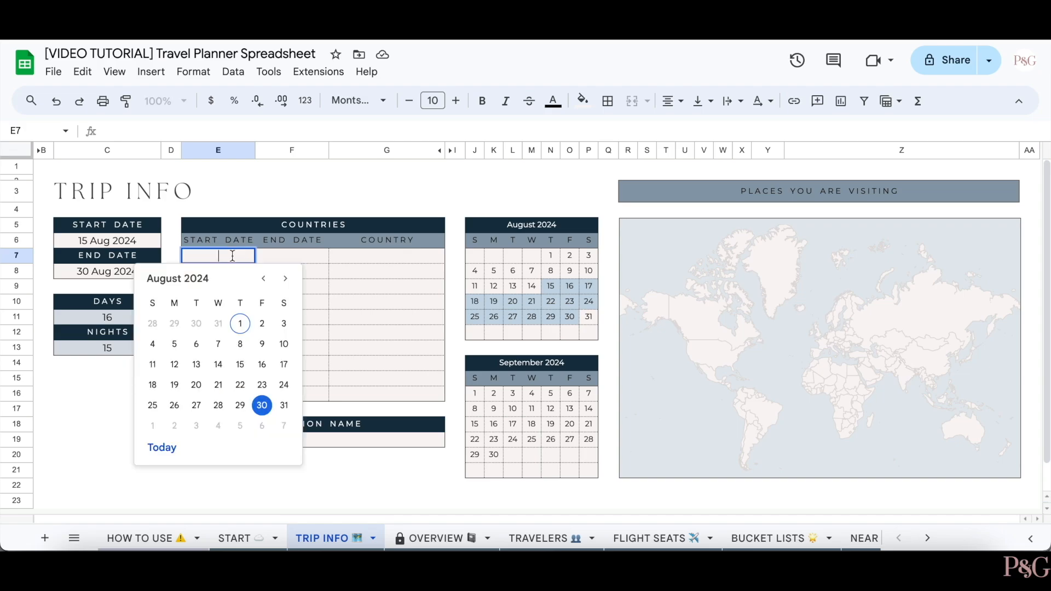
{"action": "left_click", "coordinate": [236, 364]}
{"action": "double_click", "coordinate": [272, 256]}
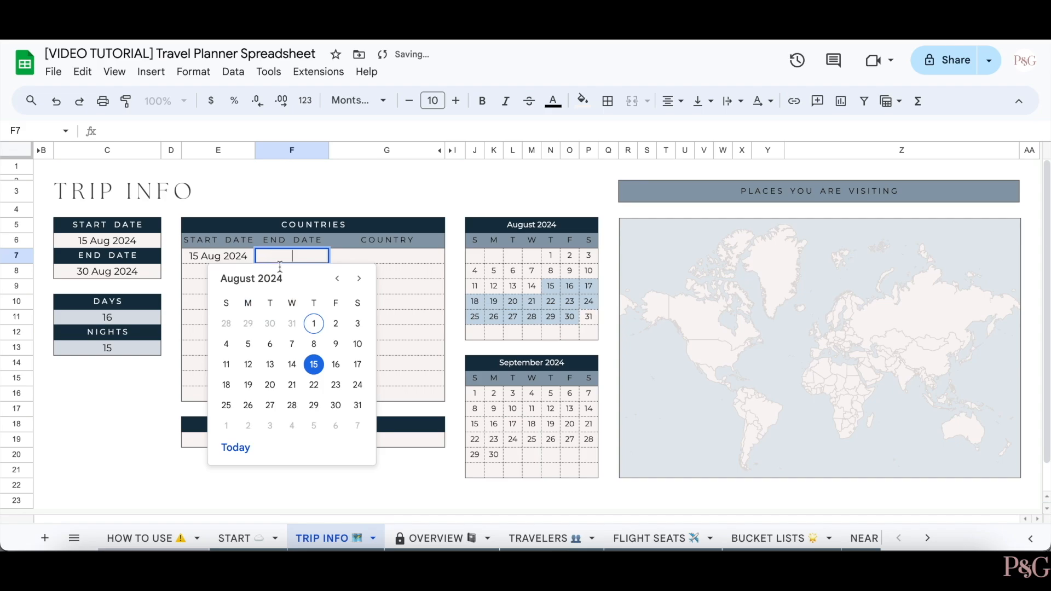
{"action": "left_click", "coordinate": [358, 364]}
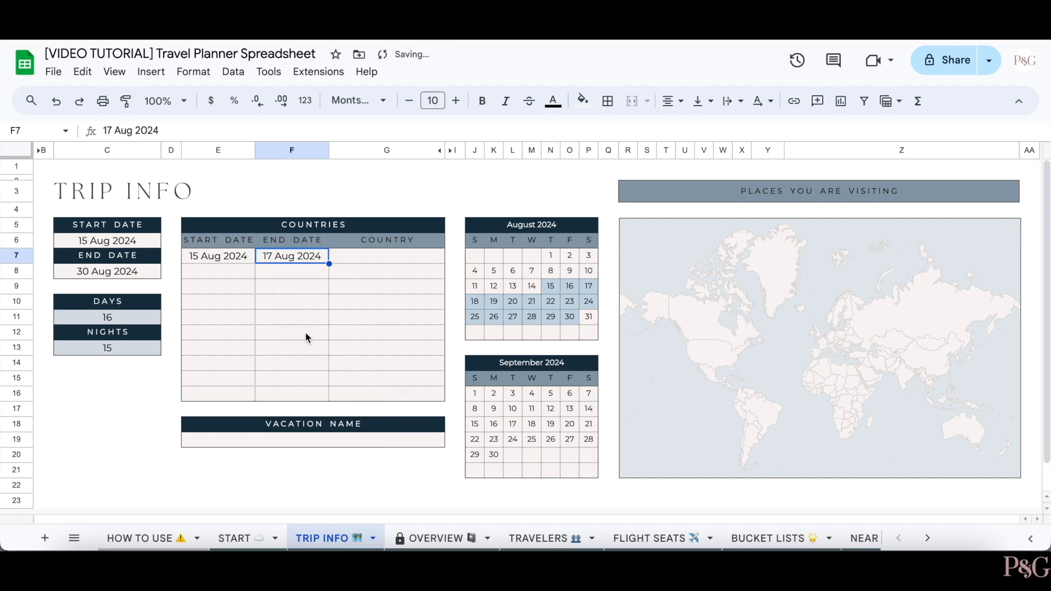
- List the countries Italy, Spain, France and England in G7–G10
{"action": "left_click", "coordinate": [409, 260]}
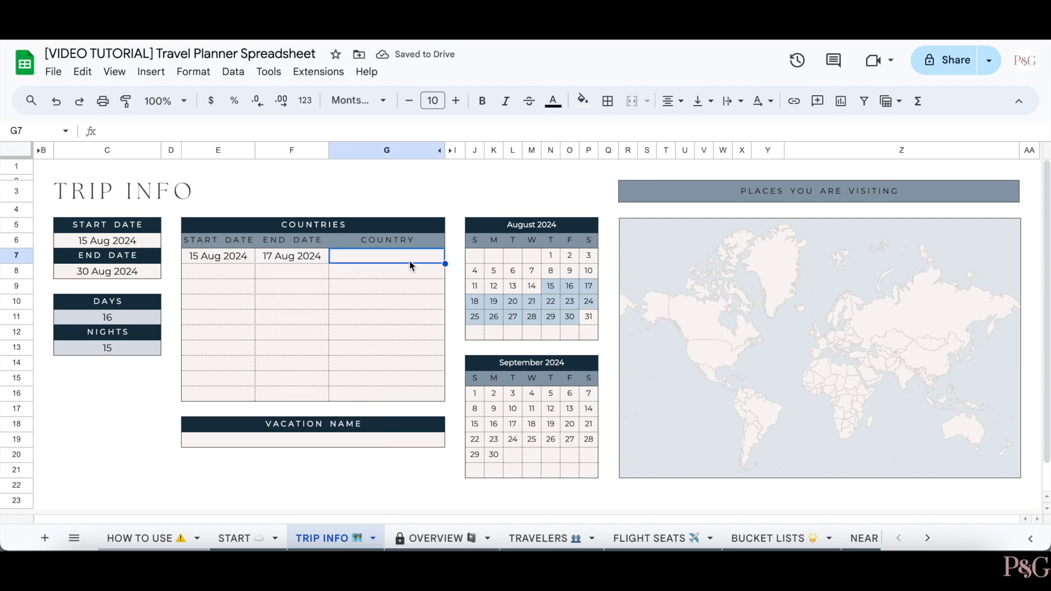
{"action": "type", "text": "Italy"}
{"action": "key", "text": "Return"}
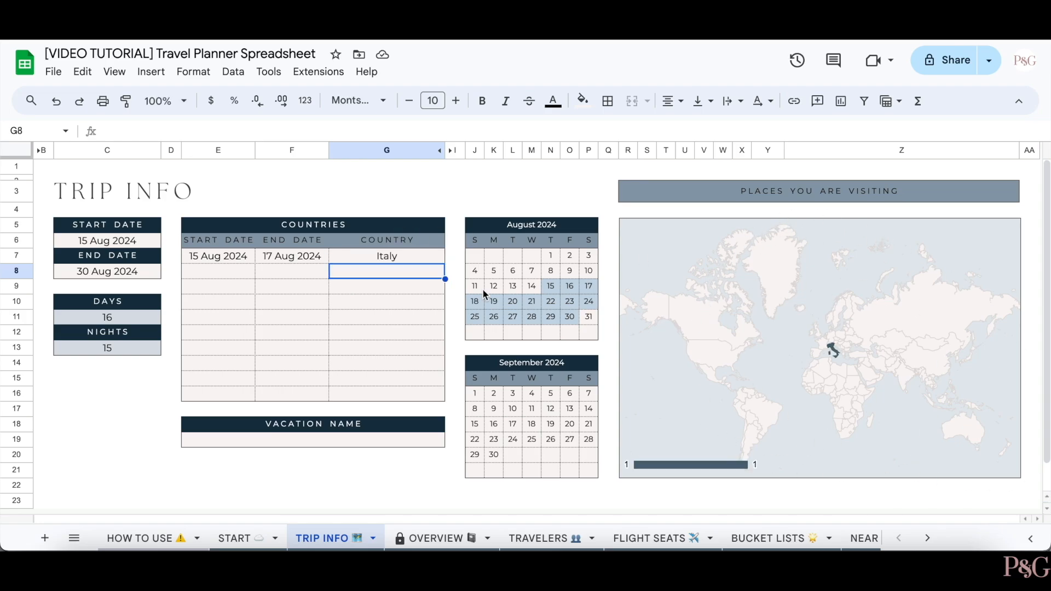
{"action": "type", "text": "Spain"}
{"action": "key", "text": "Return"}
{"action": "type", "text": "France"}
{"action": "key", "text": "Return"}
{"action": "type", "text": "England"}
{"action": "key", "text": "Return"}
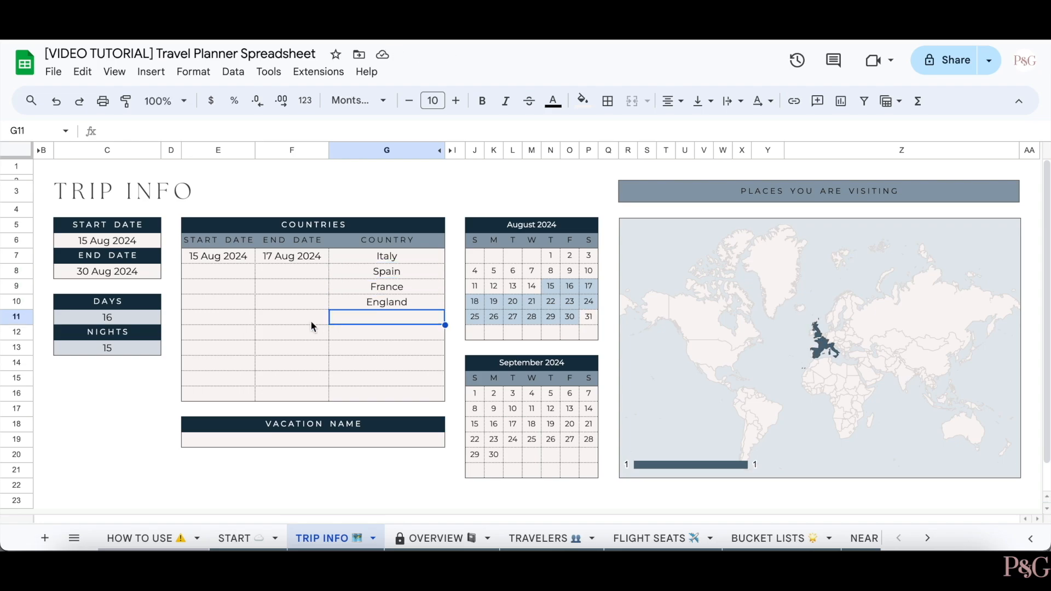
- Name the vacation 'Europe Family Vacation 2024'
{"action": "left_click", "coordinate": [304, 438]}
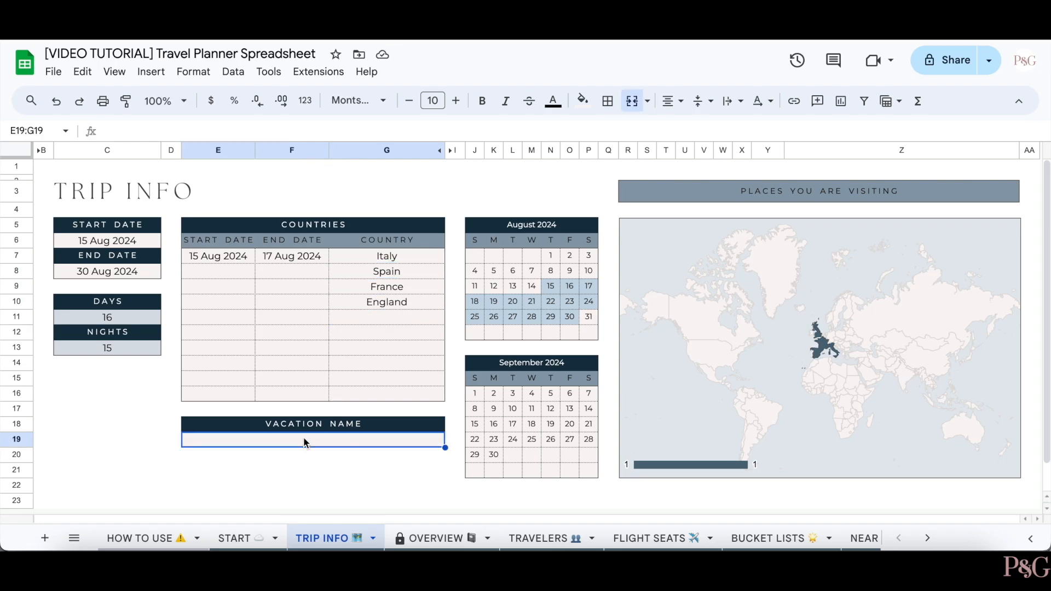
{"action": "type", "text": "E"}
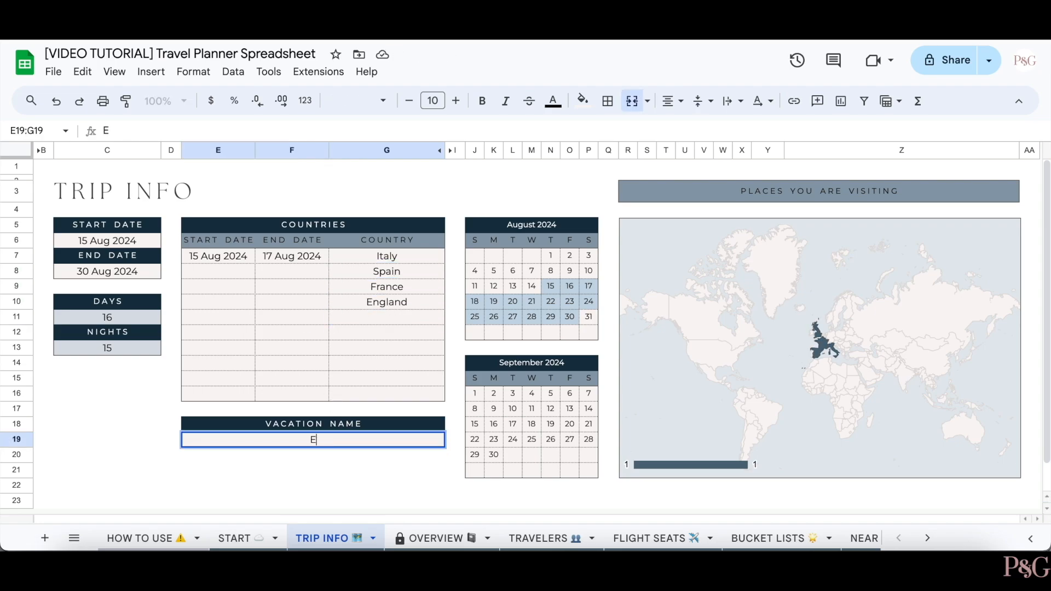
{"action": "type", "text": "urope Family Vacation 2024"}
{"action": "key", "text": "Return"}
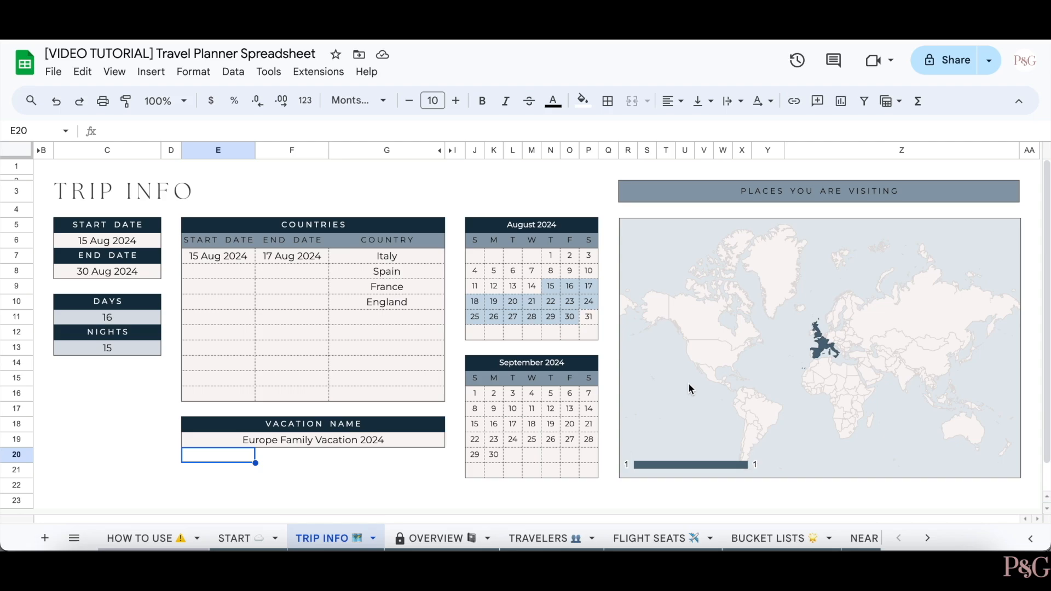
{"action": "left_click", "coordinate": [657, 381]}
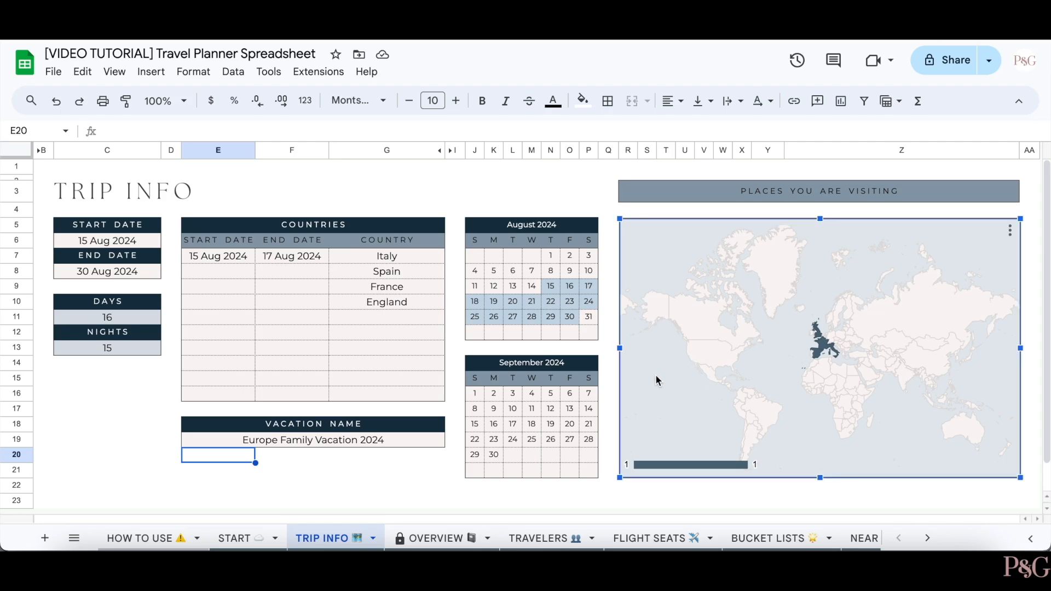
- Restrict the places-visited geo chart's region to Europe and close the editor
{"action": "double_click", "coordinate": [657, 380]}
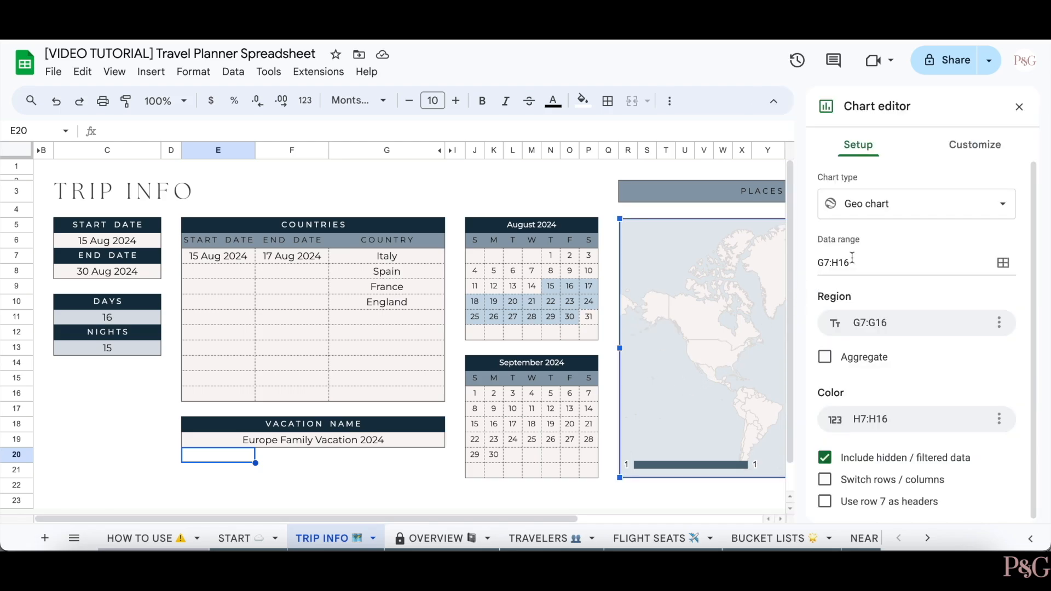
{"action": "left_click", "coordinate": [971, 146]}
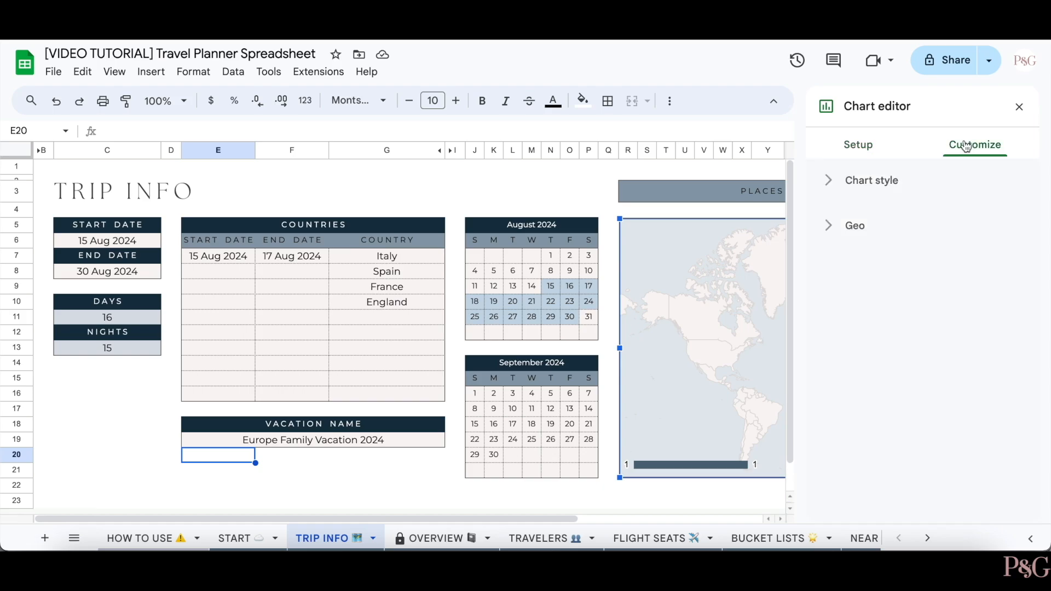
{"action": "left_click", "coordinate": [873, 224]}
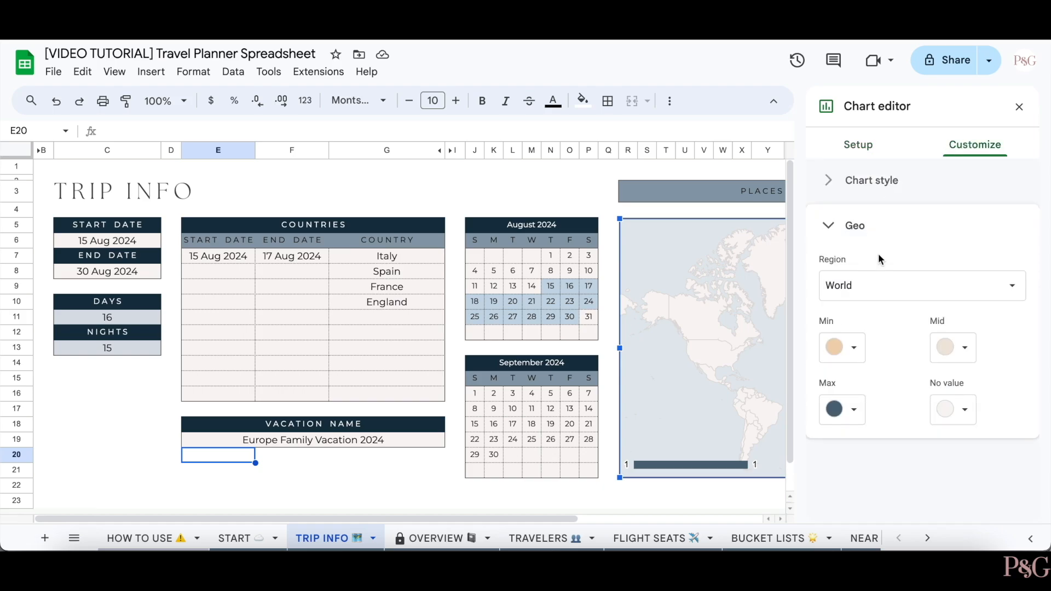
{"action": "left_click", "coordinate": [875, 285]}
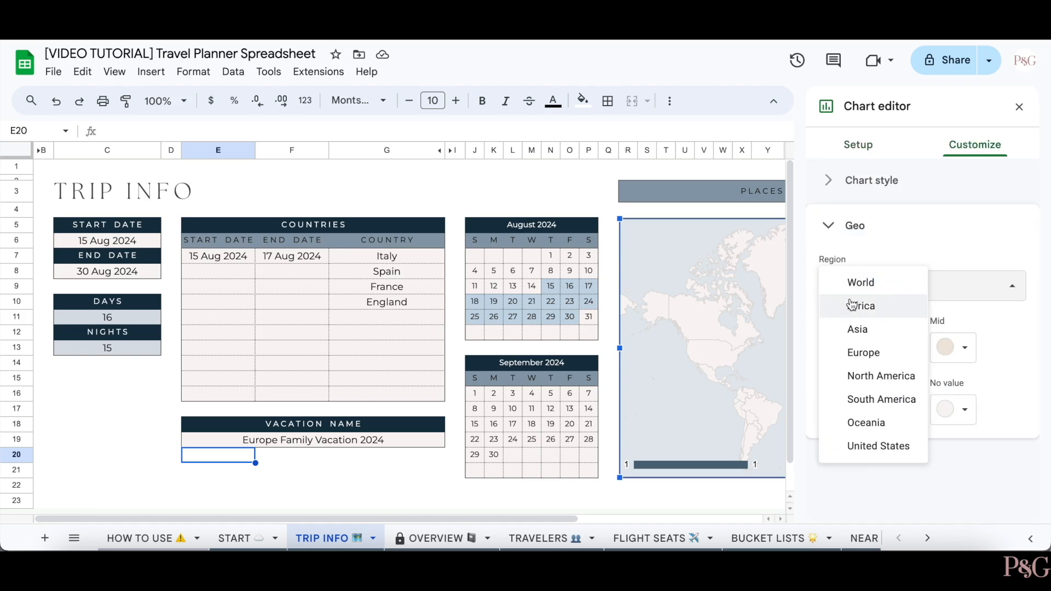
{"action": "left_click", "coordinate": [875, 350]}
{"action": "left_click", "coordinate": [589, 192]}
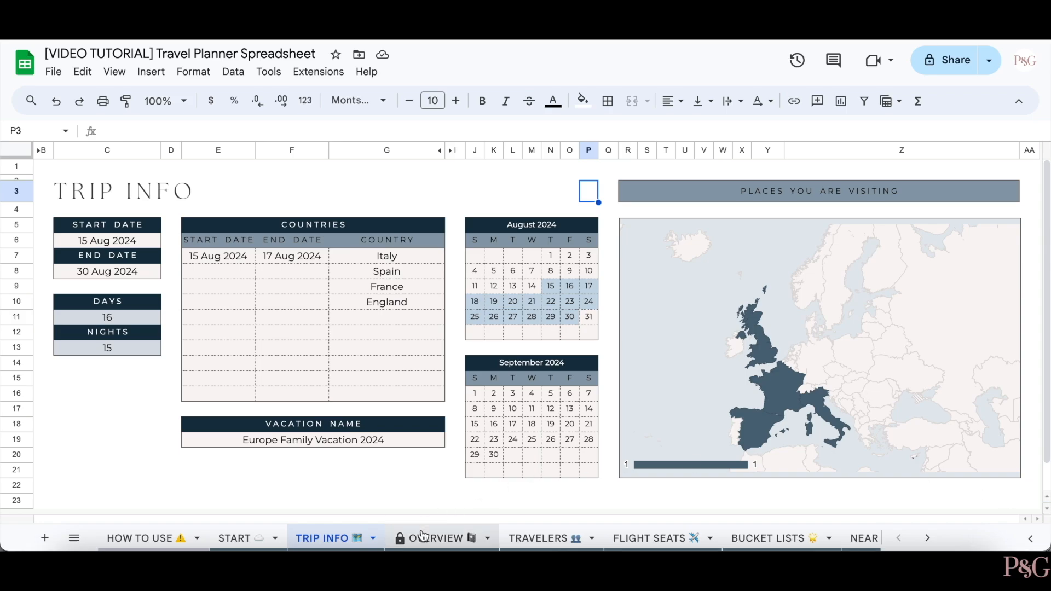
- Scroll through the OVERVIEW dashboard, then go to the TRAVELERS sheet
{"action": "left_click", "coordinate": [424, 535]}
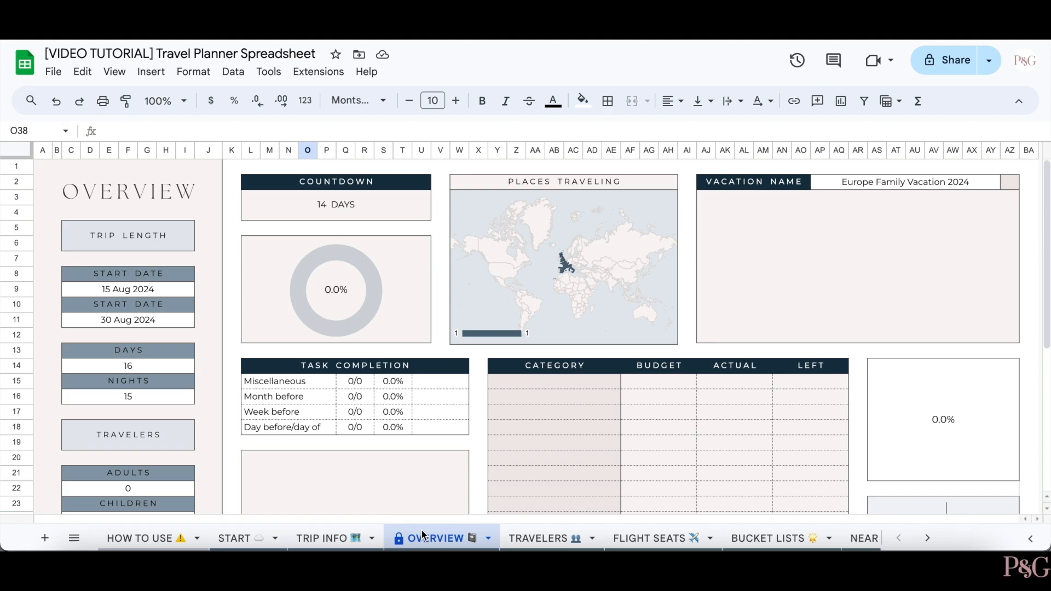
{"action": "scroll", "coordinate": [583, 416], "scroll_direction": "down", "scroll_amount": 5}
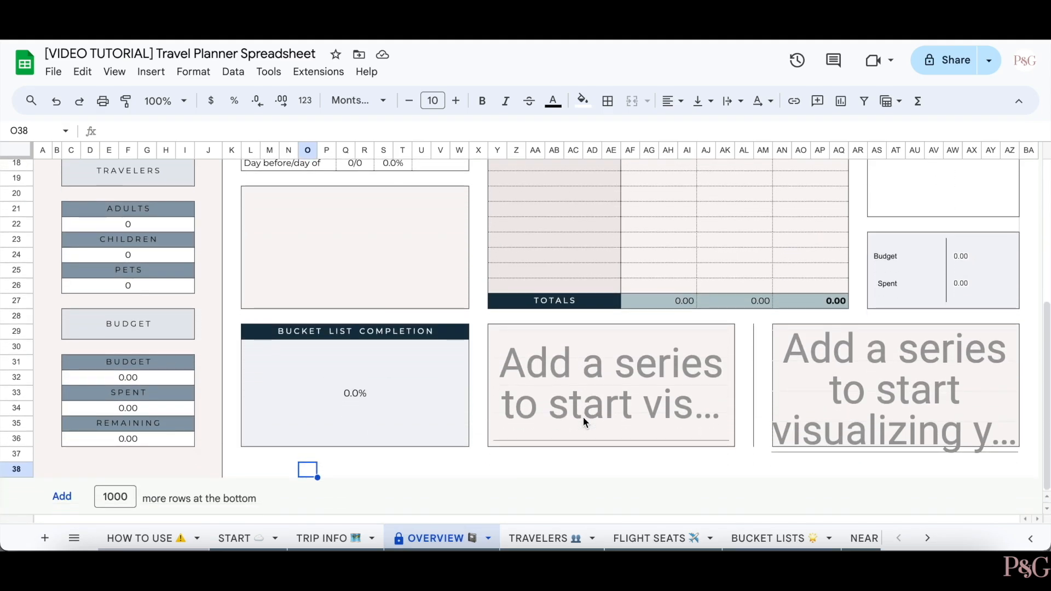
{"action": "scroll", "coordinate": [583, 416], "scroll_direction": "up", "scroll_amount": 5}
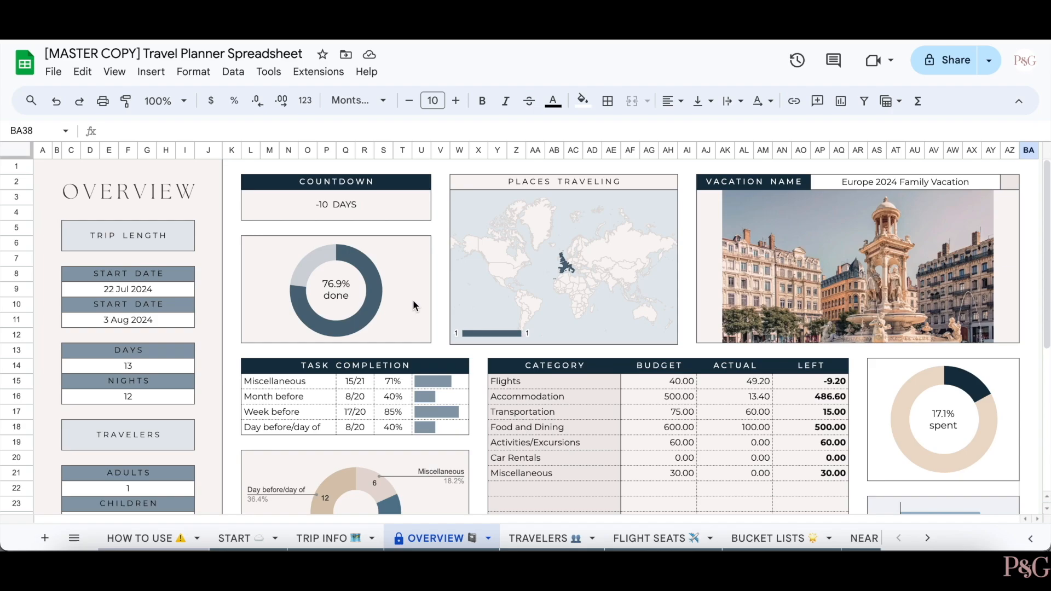
{"action": "scroll", "coordinate": [413, 306], "scroll_direction": "down", "scroll_amount": 5}
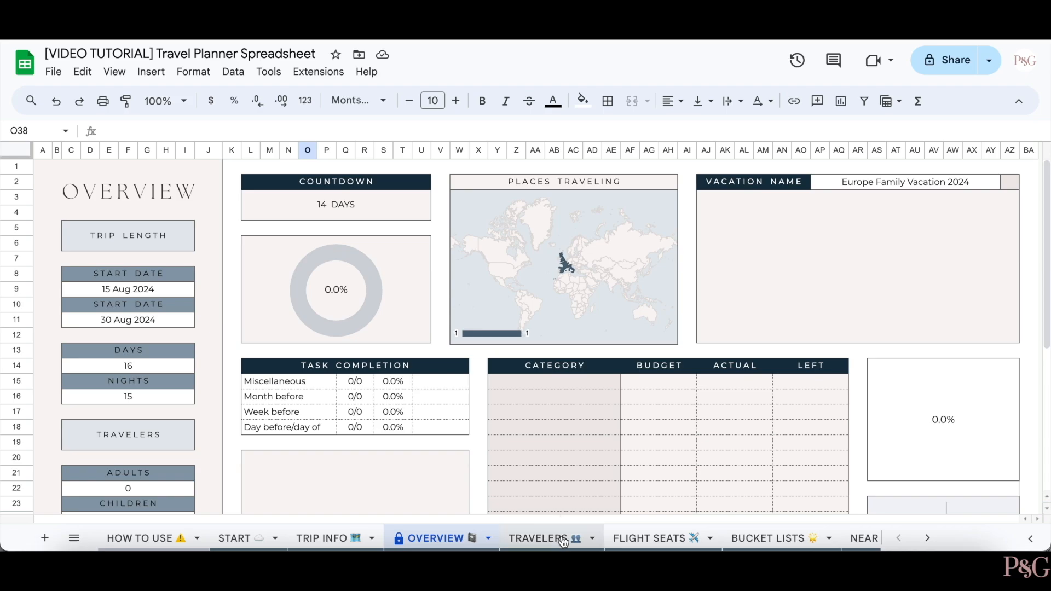
{"action": "left_click", "coordinate": [563, 541]}
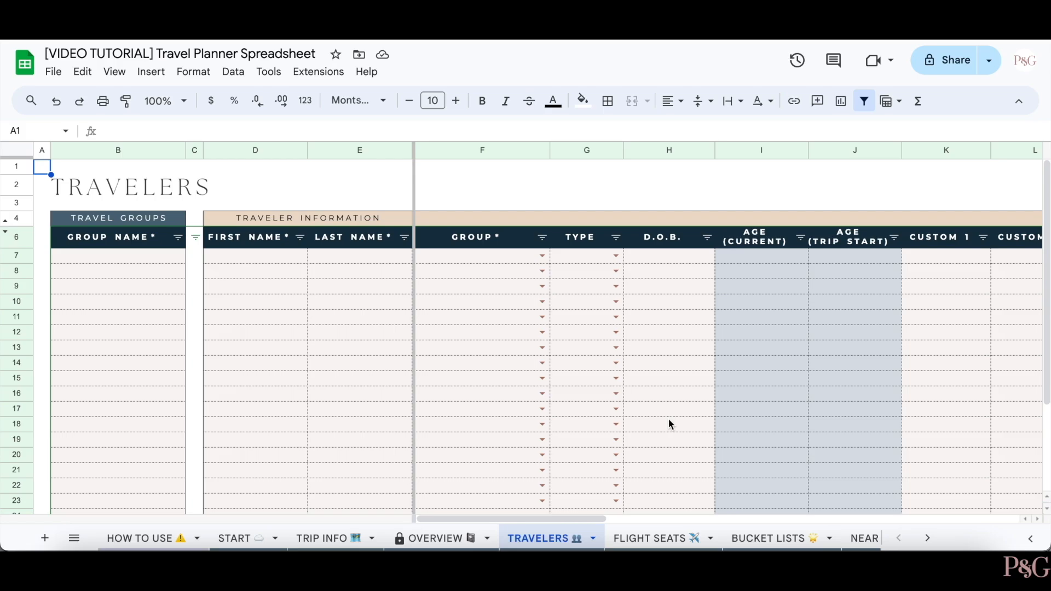
{"action": "scroll", "coordinate": [668, 419], "scroll_direction": "right", "scroll_amount": 10}
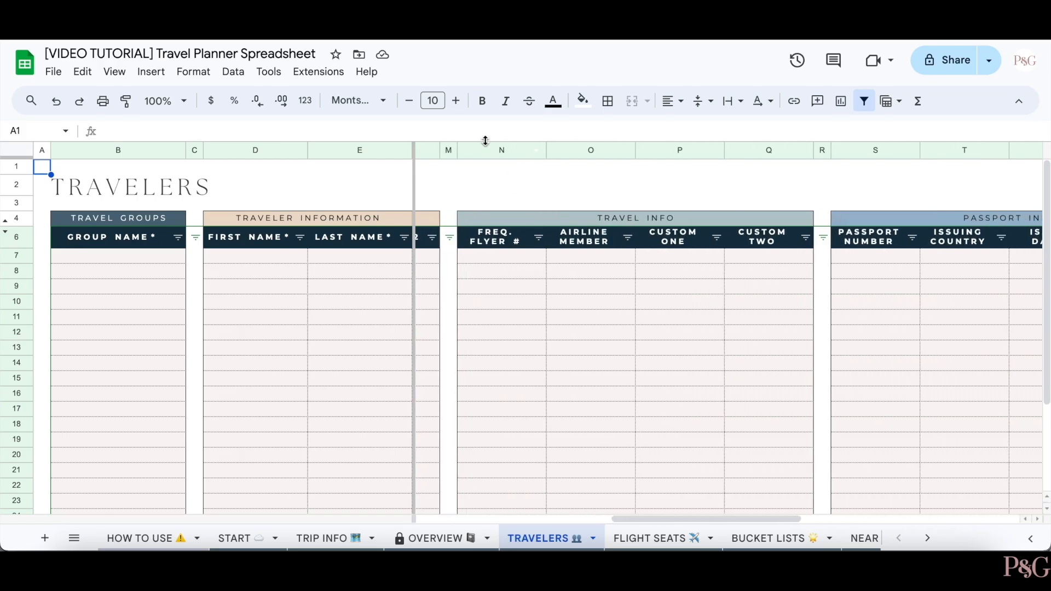
{"action": "left_click_drag", "start_coordinate": [481, 152], "coordinate": [822, 151]}
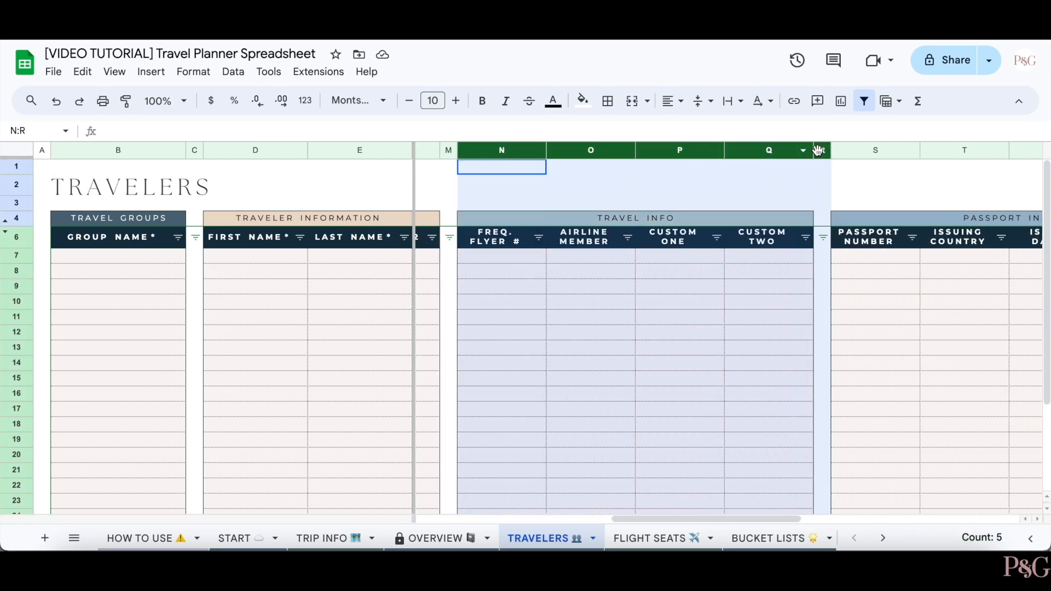
{"action": "right_click", "coordinate": [730, 175]}
{"action": "left_click", "coordinate": [777, 307]}
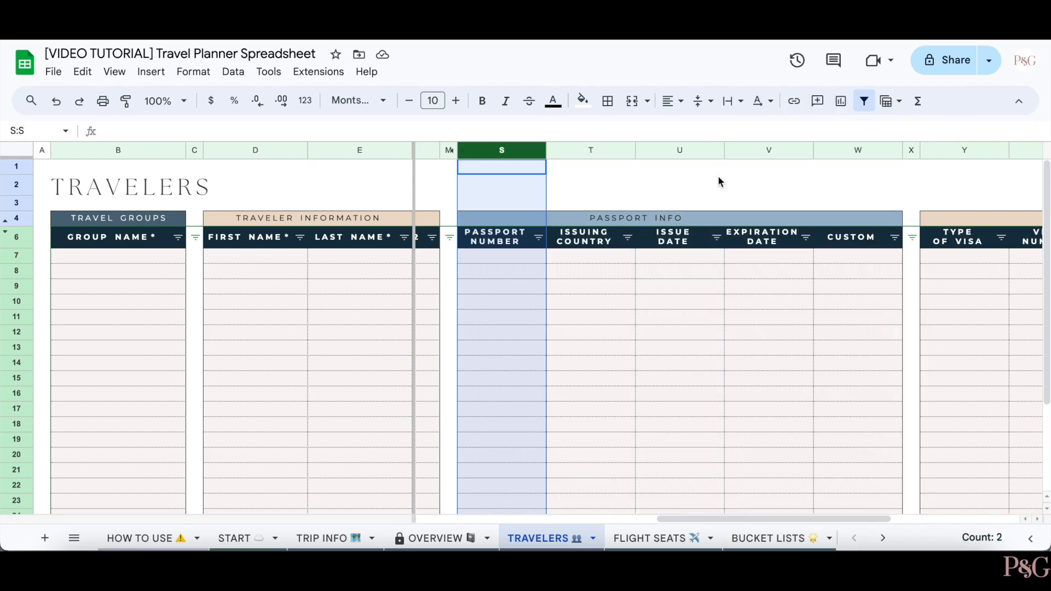
{"action": "left_click", "coordinate": [718, 185]}
{"action": "scroll", "coordinate": [719, 186], "scroll_direction": "left", "scroll_amount": 2}
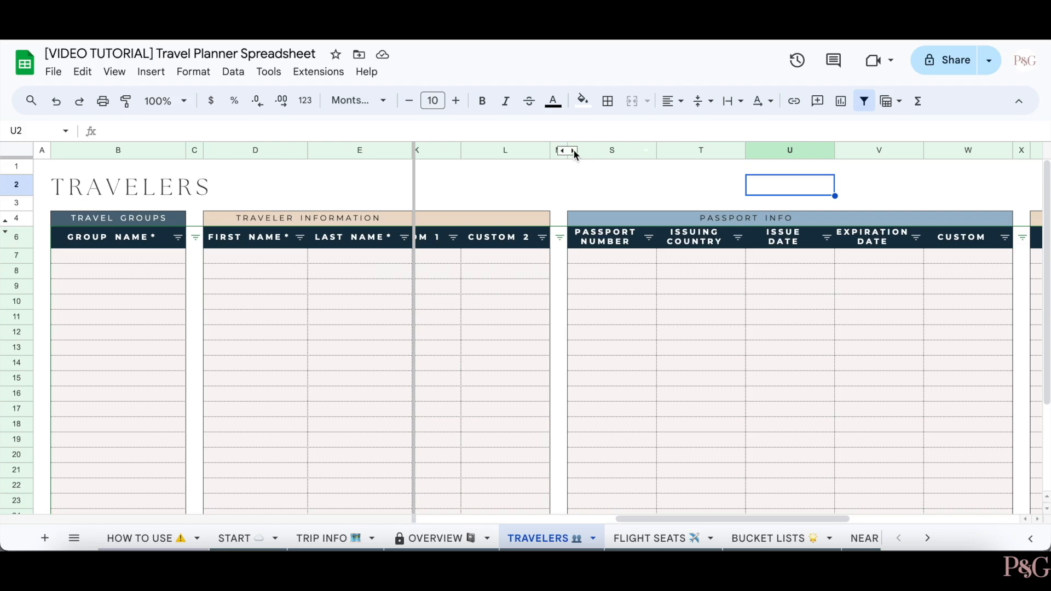
{"action": "left_click", "coordinate": [574, 149]}
{"action": "left_click", "coordinate": [524, 186]}
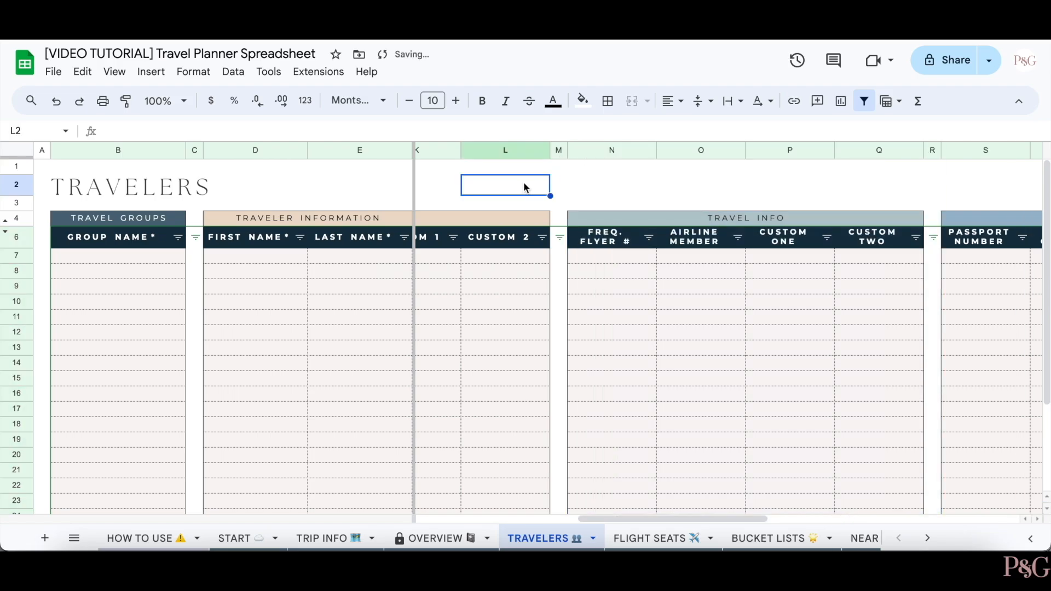
{"action": "scroll", "coordinate": [559, 252], "scroll_direction": "left", "scroll_amount": 10}
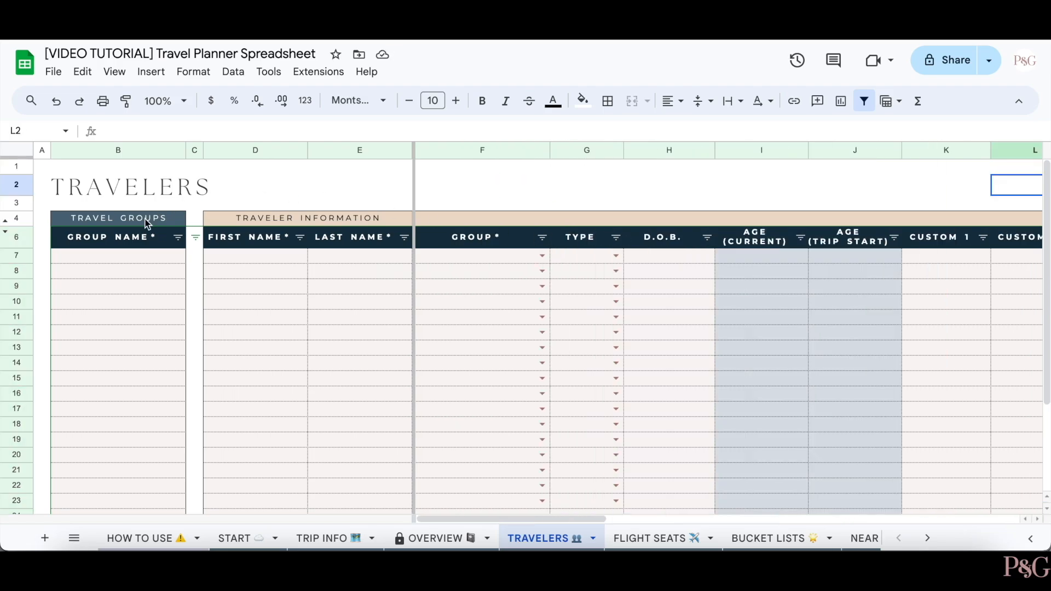
- Enter group names Smith Family, George Family and Mason Family in B7–B9
{"action": "left_click", "coordinate": [143, 260]}
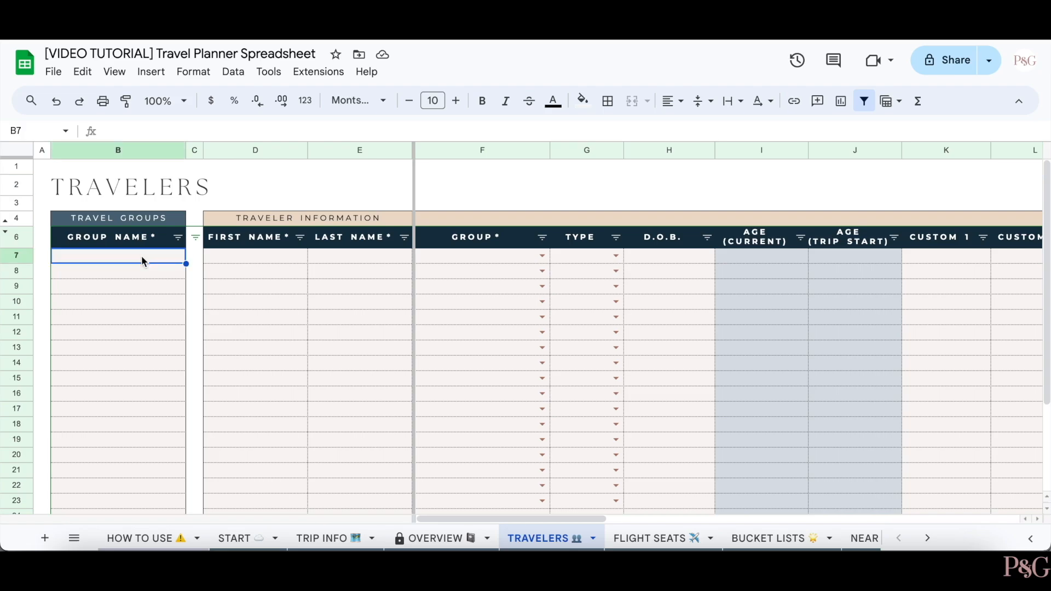
{"action": "type", "text": "Smith F"}
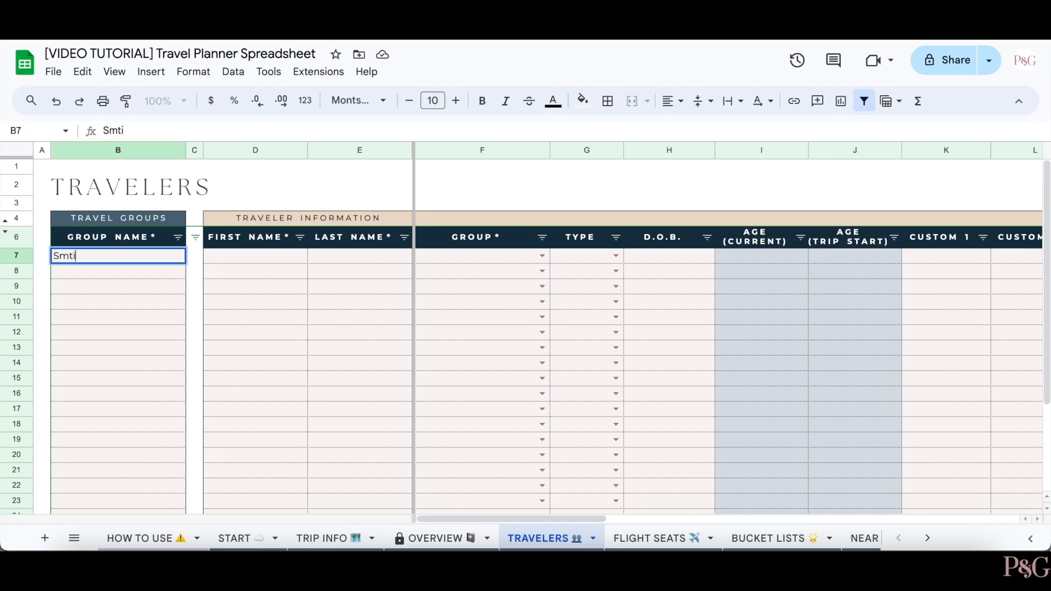
{"action": "type", "text": "amily"}
{"action": "key", "text": "Return"}
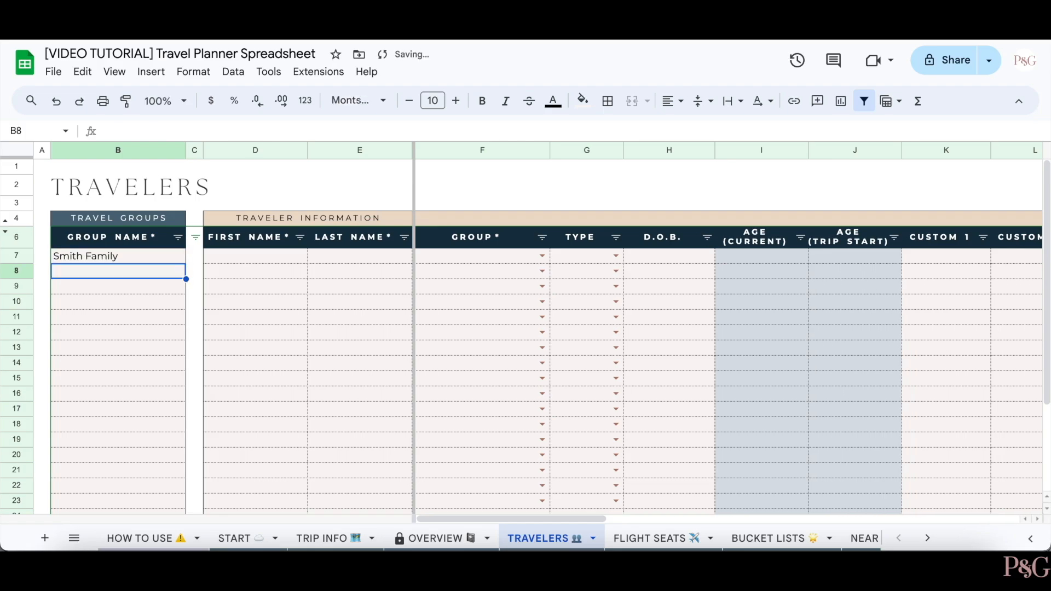
{"action": "type", "text": "George Family"}
{"action": "key", "text": "Return"}
{"action": "type", "text": "Mason Family"}
{"action": "key", "text": "Return"}
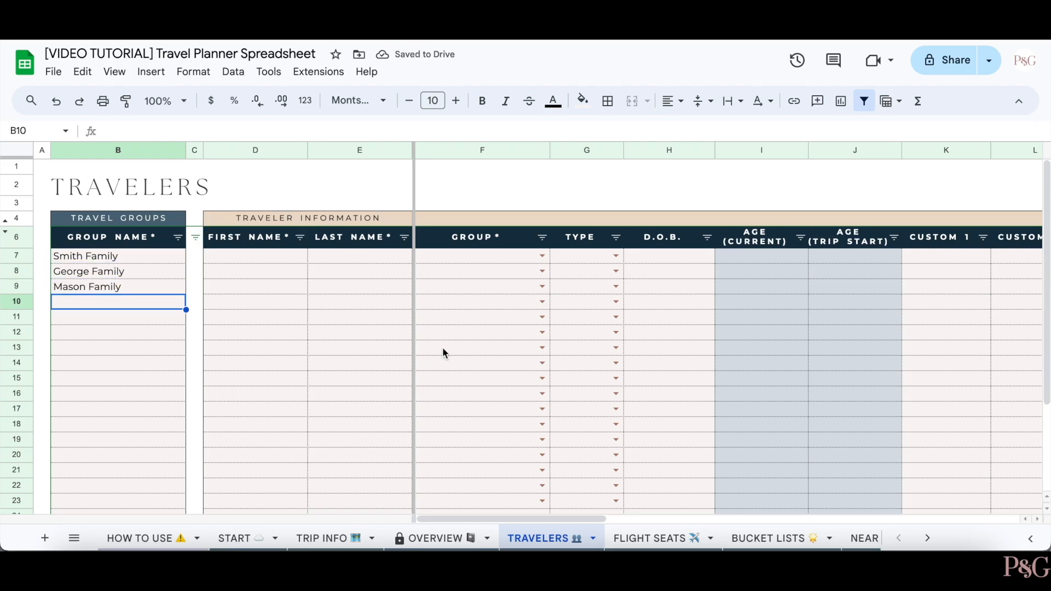
- Look over the Group, Type and D.O.B. picker options for the first traveler
{"action": "left_click", "coordinate": [549, 258]}
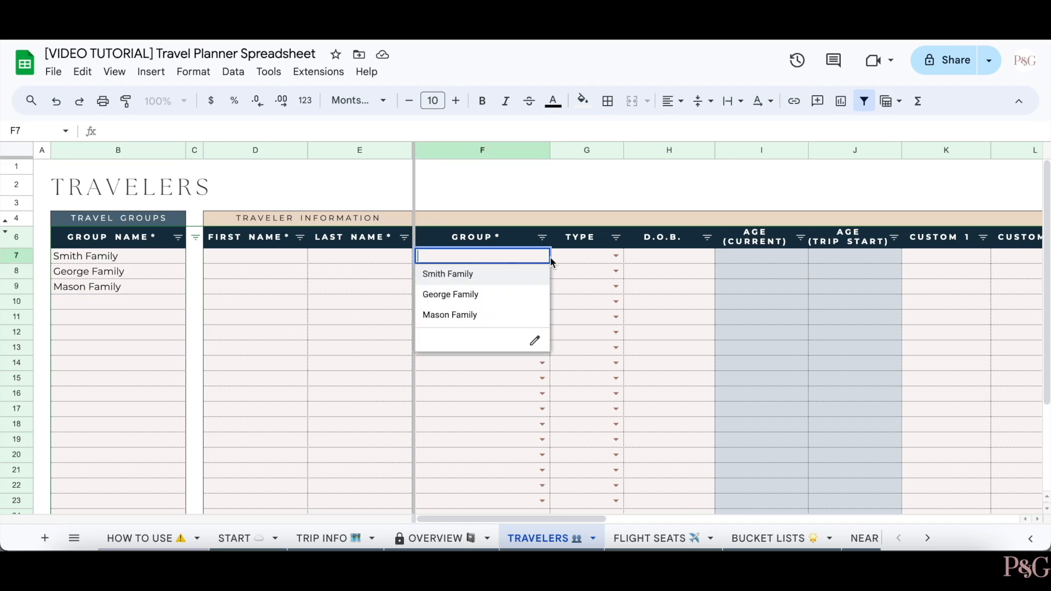
{"action": "left_click", "coordinate": [616, 254]}
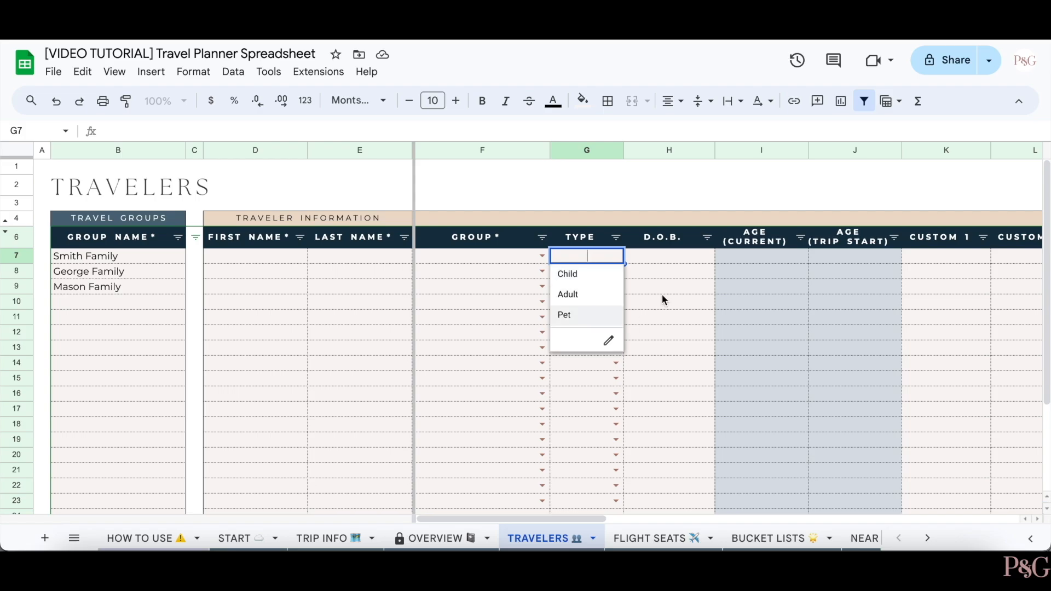
{"action": "double_click", "coordinate": [678, 257]}
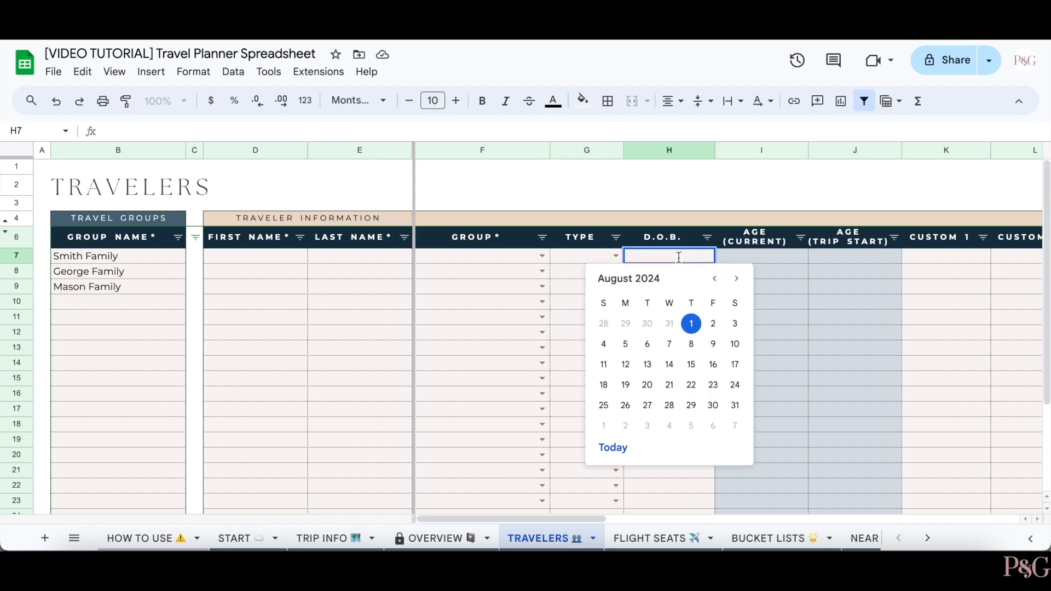
{"action": "left_click", "coordinate": [589, 257]}
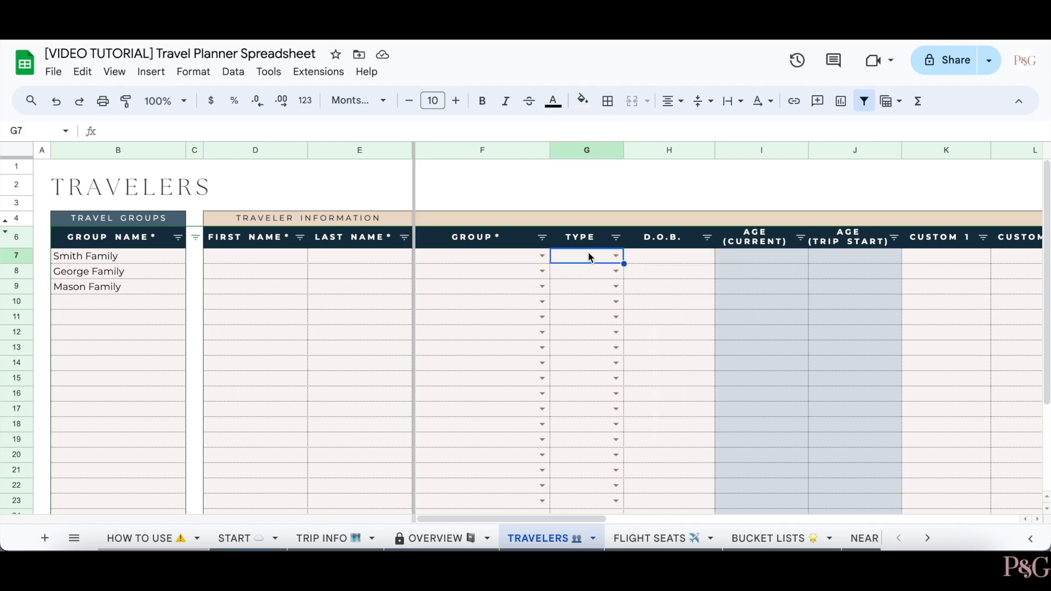
- Enter 10/4/2000 as the first traveler's date of birth in H7
{"action": "left_click", "coordinate": [673, 258]}
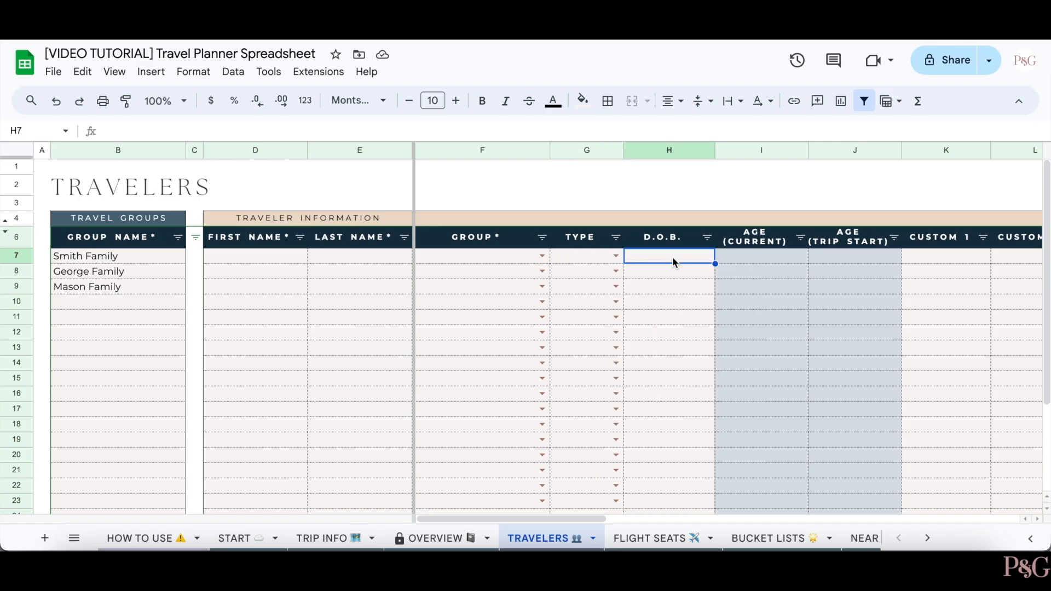
{"action": "type", "text": "10/4/"}
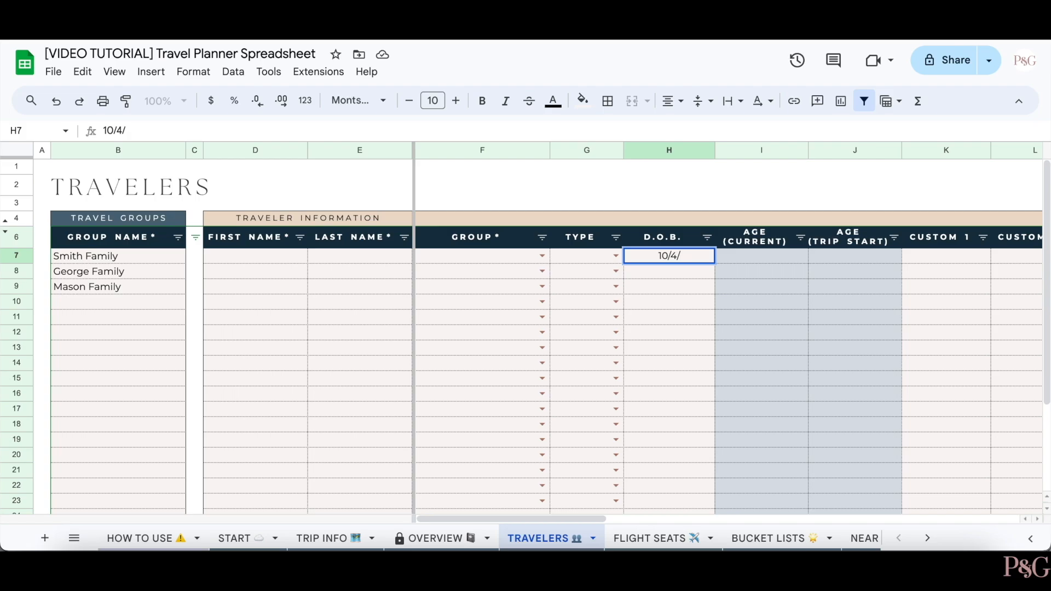
{"action": "type", "text": "2000"}
{"action": "key", "text": "Return"}
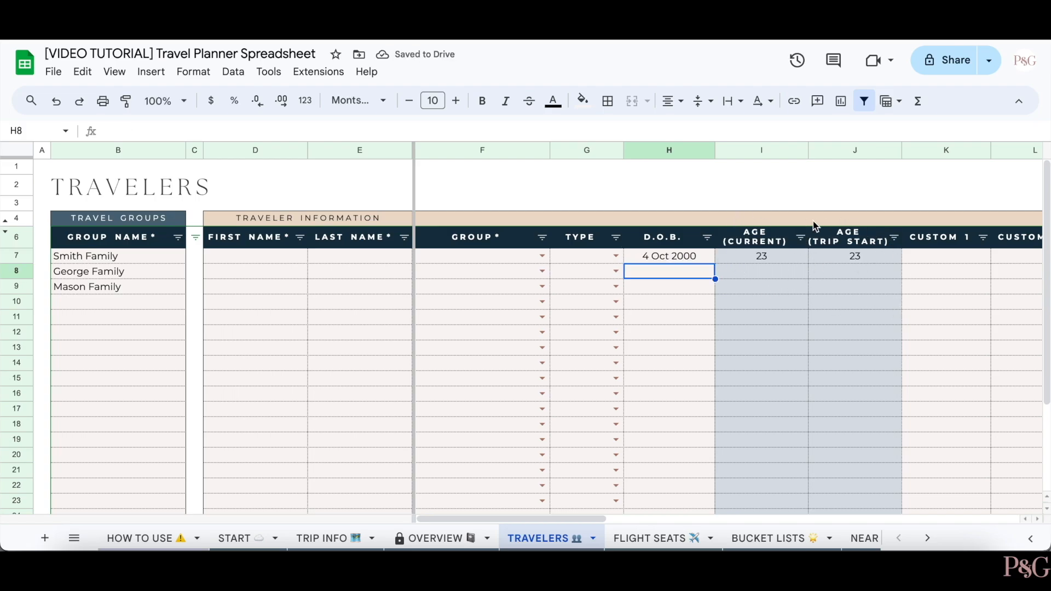
{"action": "scroll", "coordinate": [672, 255], "scroll_direction": "right", "scroll_amount": 5}
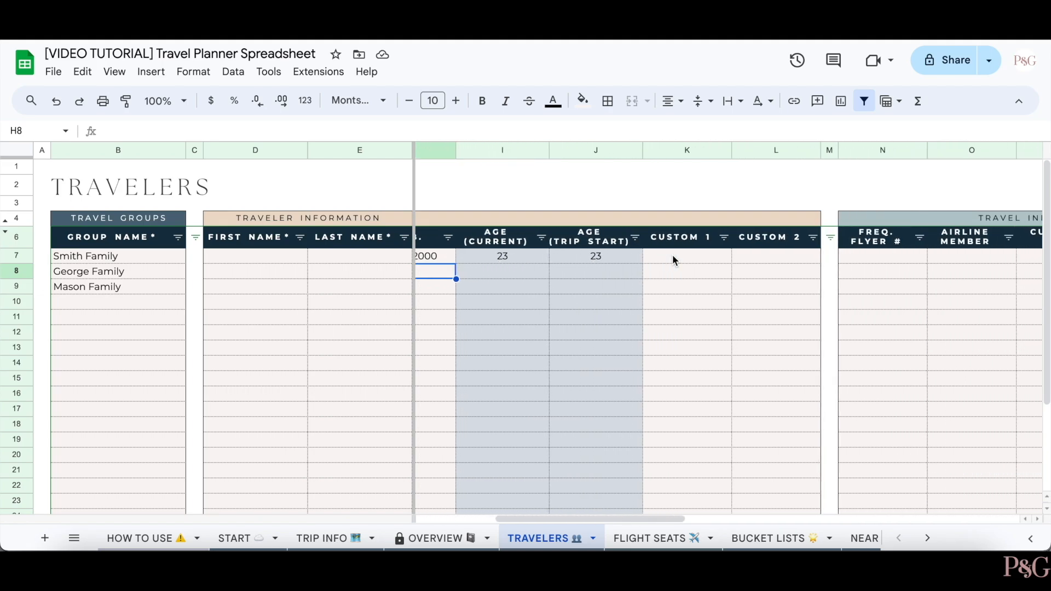
- Insert a blank column before Custom 2, then undo the insertion
{"action": "right_click", "coordinate": [764, 150]}
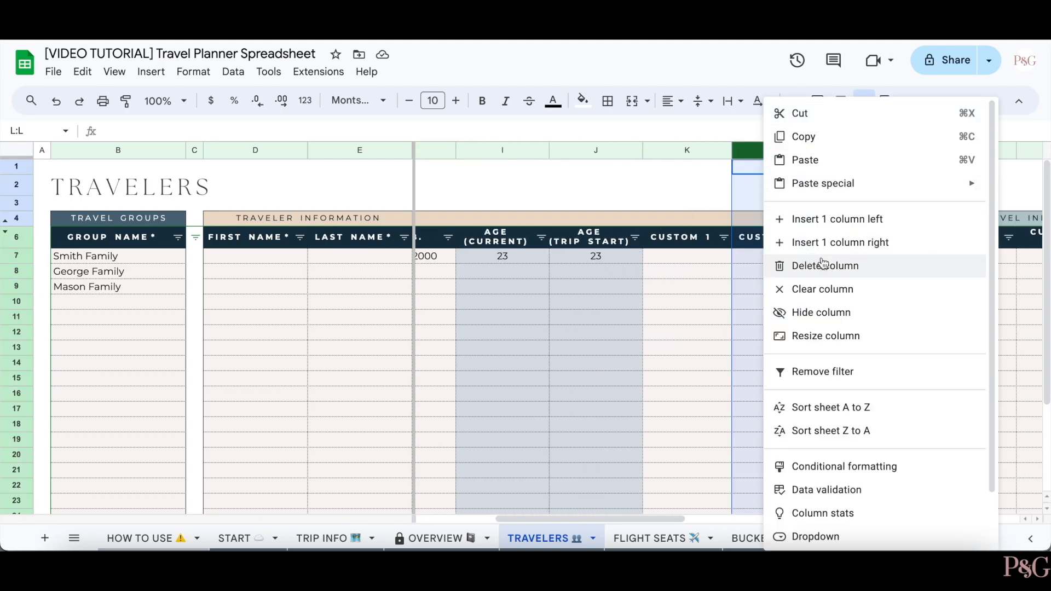
{"action": "left_click", "coordinate": [831, 221]}
{"action": "left_click", "coordinate": [661, 336]}
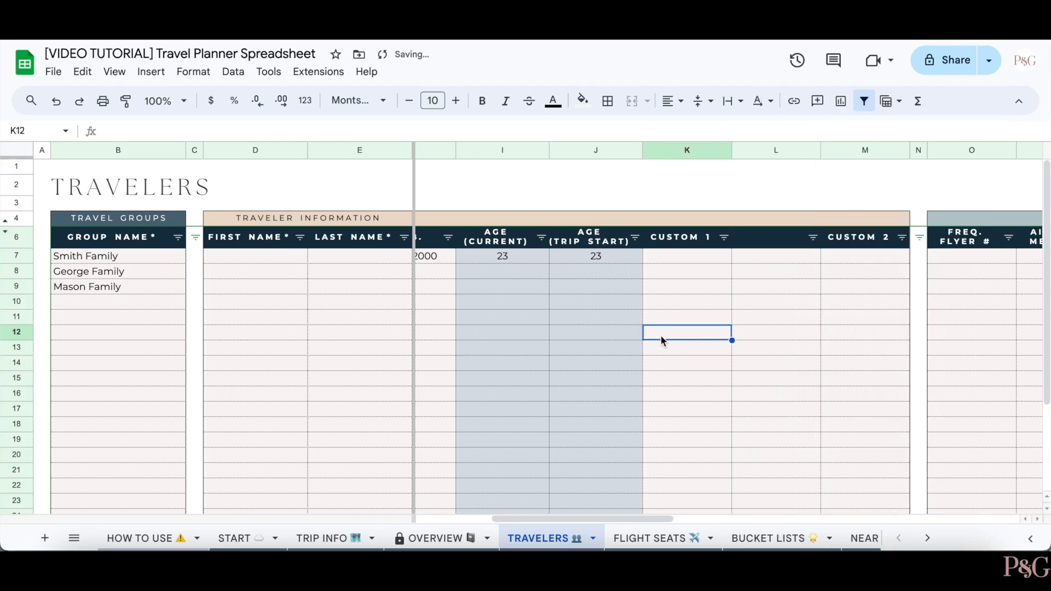
{"action": "key", "text": "ctrl+z"}
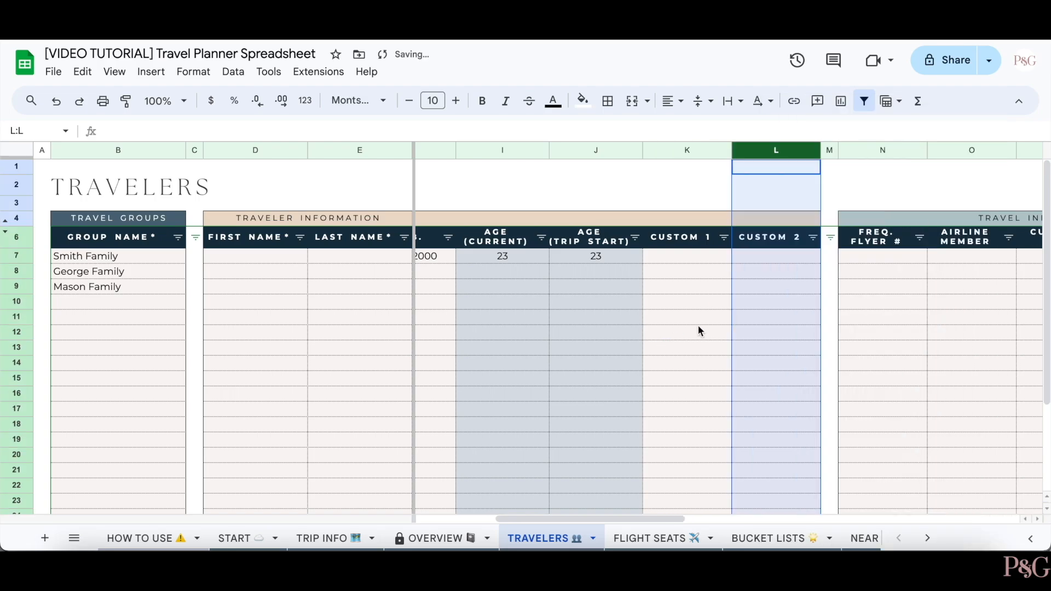
- Scroll through the Travel, Passport and Visa info, then go to FLIGHT SEATS
{"action": "scroll", "coordinate": [698, 326], "scroll_direction": "right", "scroll_amount": 5}
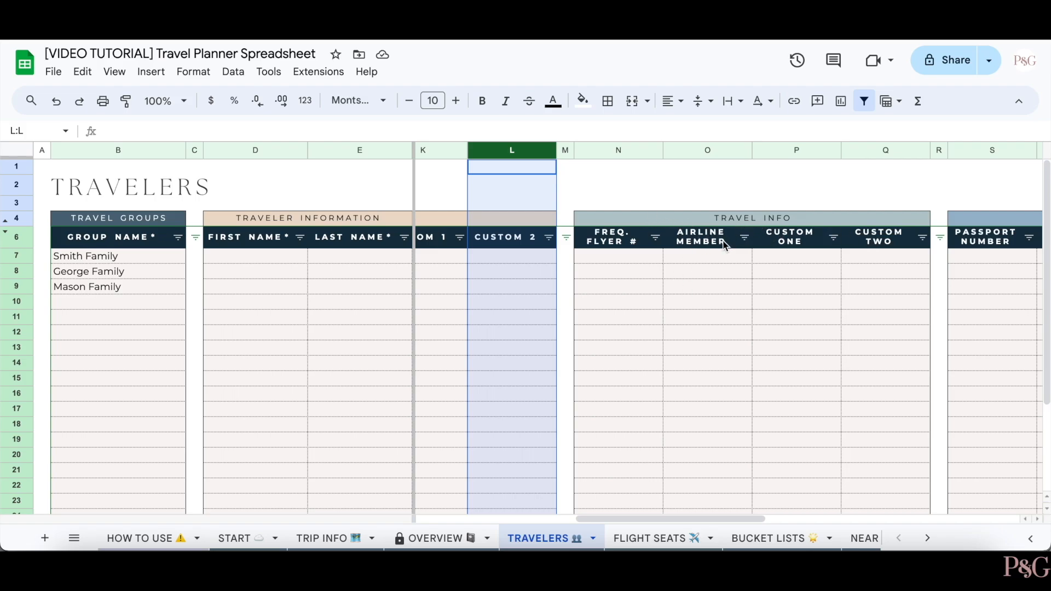
{"action": "scroll", "coordinate": [769, 248], "scroll_direction": "right", "scroll_amount": 2}
{"action": "scroll", "coordinate": [770, 249], "scroll_direction": "right", "scroll_amount": 6}
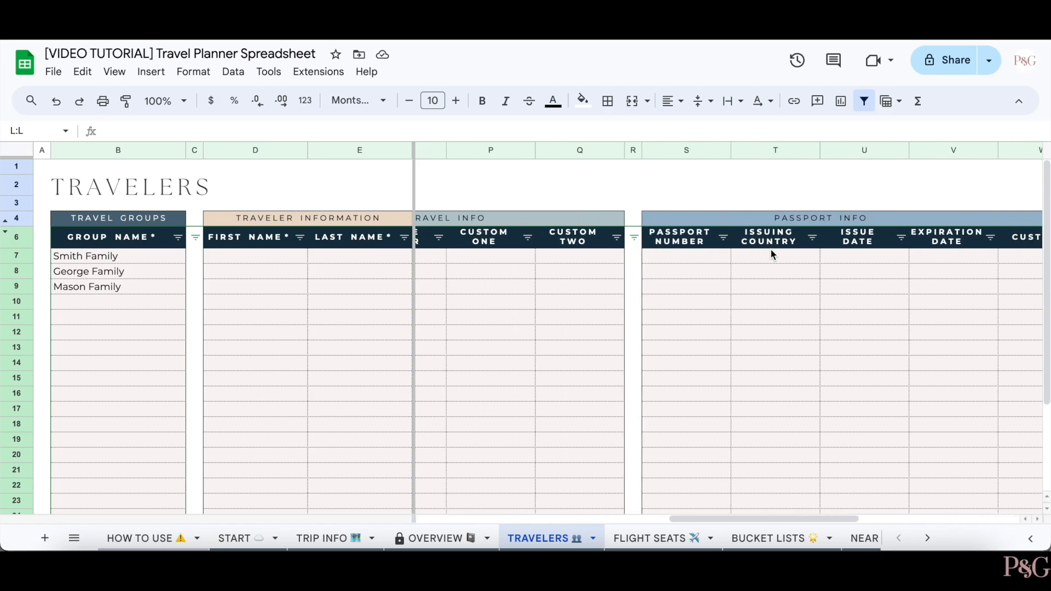
{"action": "scroll", "coordinate": [682, 257], "scroll_direction": "right", "scroll_amount": 4}
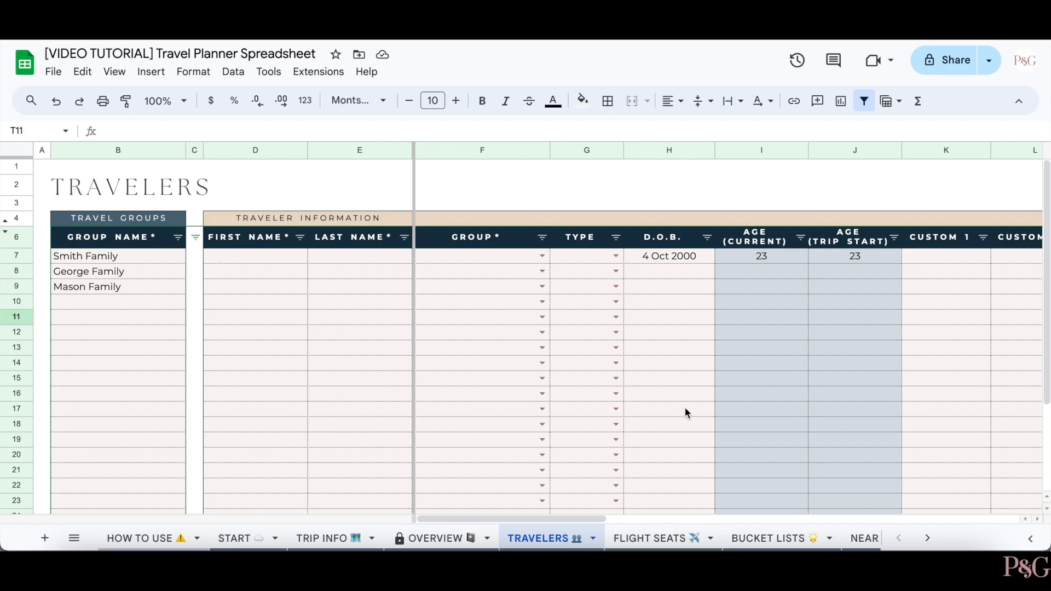
{"action": "left_click", "coordinate": [678, 540]}
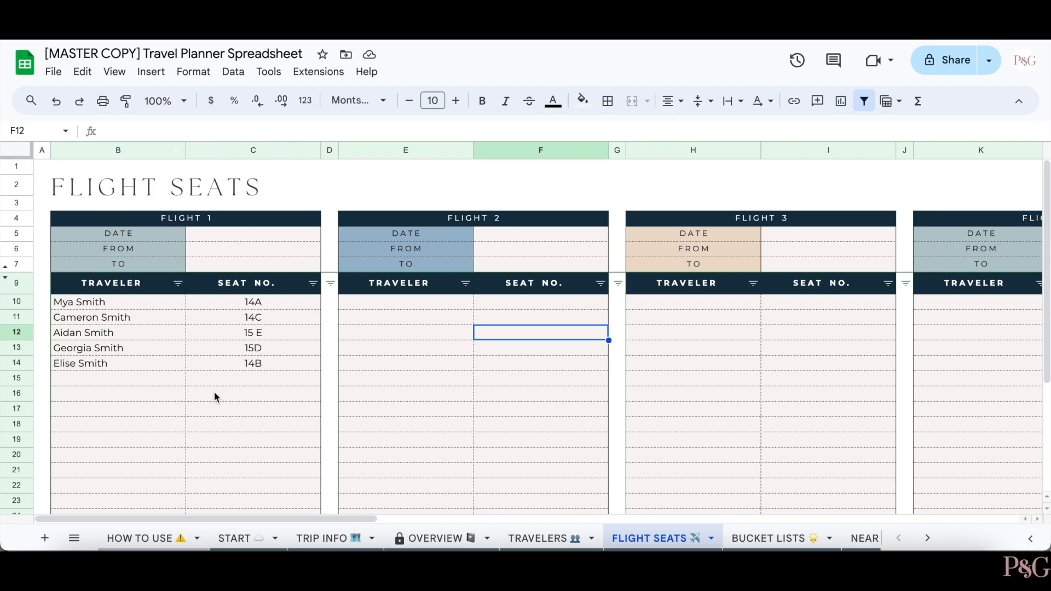
- Set Flight 1's date to 23 August 2024
{"action": "left_click", "coordinate": [236, 408]}
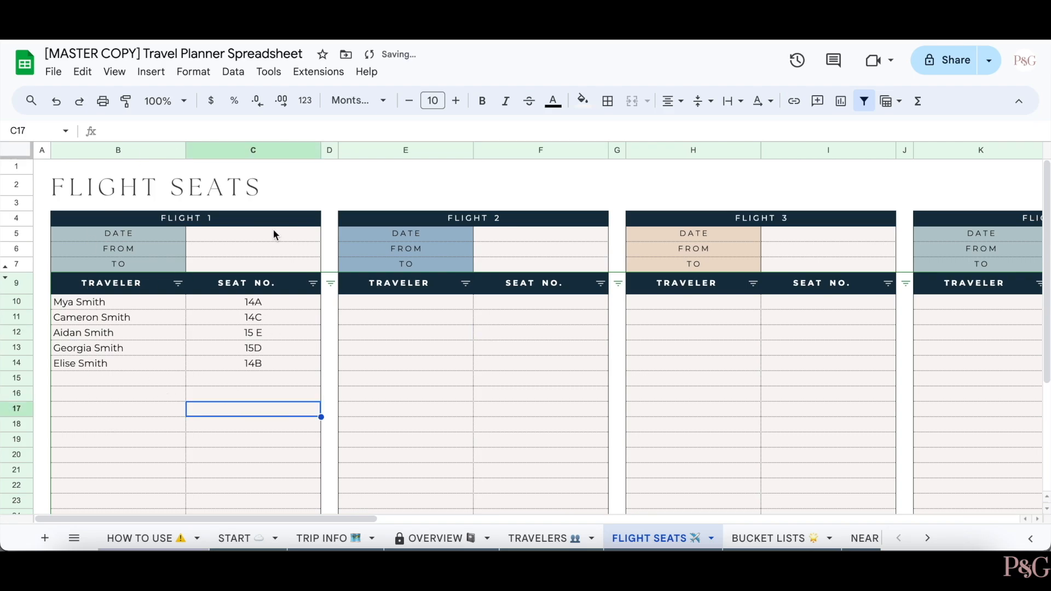
{"action": "double_click", "coordinate": [275, 233]}
{"action": "left_click", "coordinate": [291, 363]}
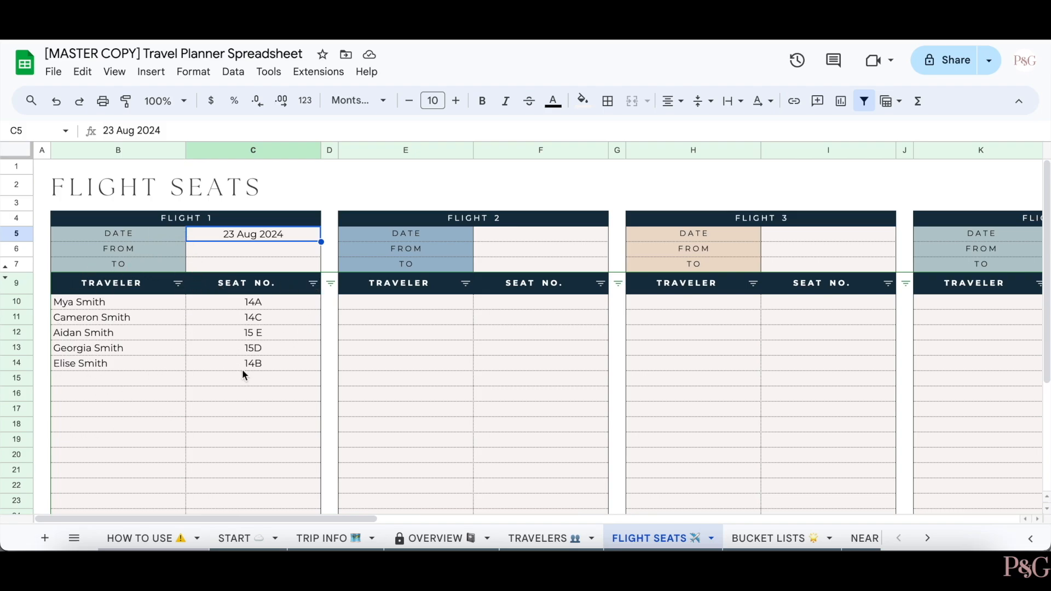
- Sort Flight 1 travellers by seat number A to Z, then Z to A
{"action": "left_click", "coordinate": [313, 283]}
{"action": "left_click", "coordinate": [252, 312]}
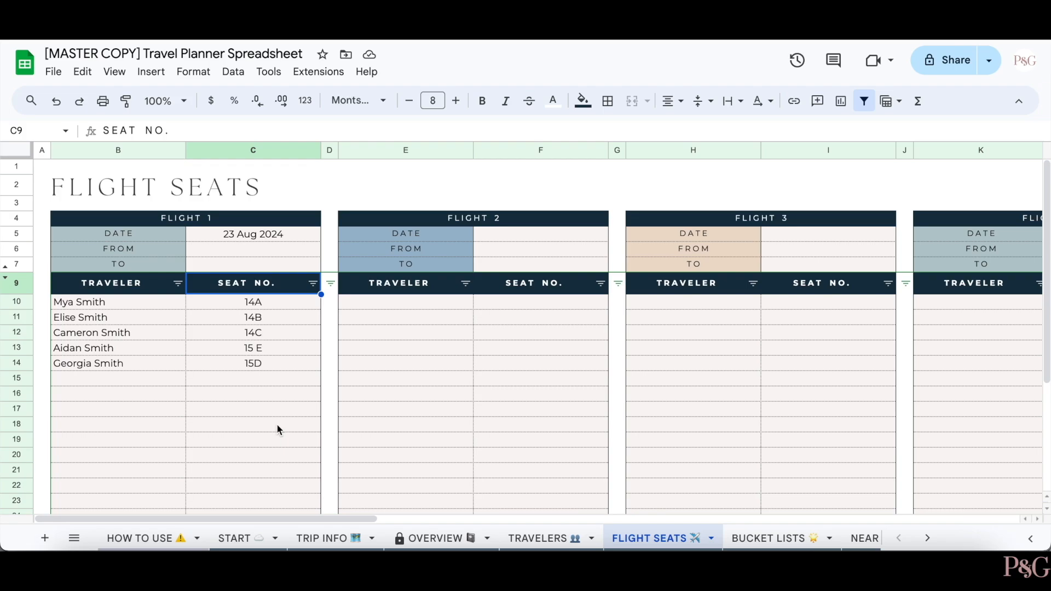
{"action": "left_click", "coordinate": [313, 284]}
{"action": "left_click", "coordinate": [258, 330]}
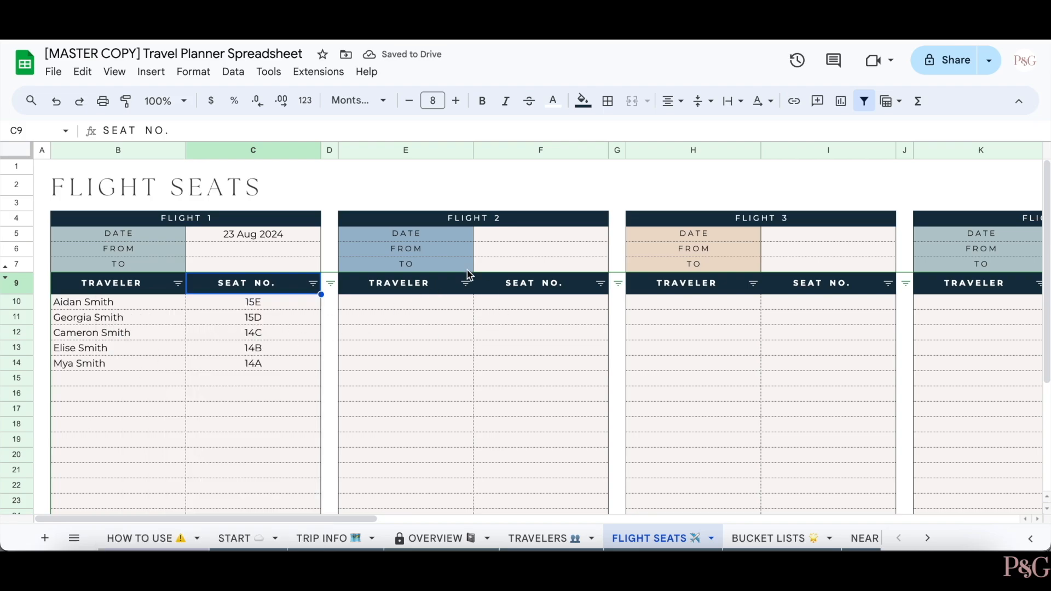
- Scroll across the flight table, then go to the BUCKET LISTS sheet
{"action": "scroll", "coordinate": [528, 282], "scroll_direction": "right", "scroll_amount": 15}
{"action": "scroll", "coordinate": [527, 283], "scroll_direction": "right", "scroll_amount": 8}
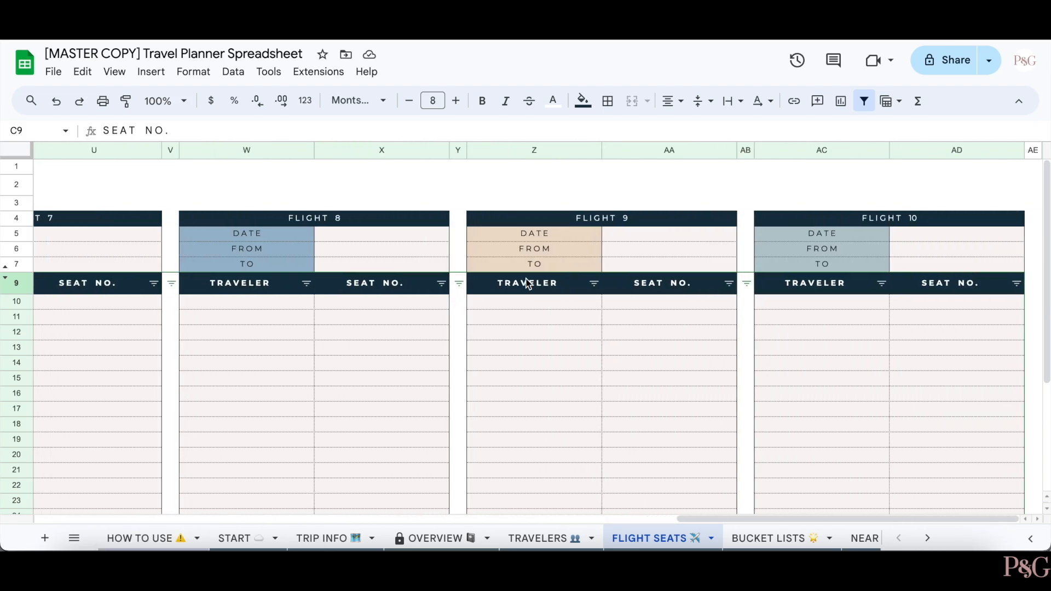
{"action": "scroll", "coordinate": [527, 283], "scroll_direction": "left", "scroll_amount": 5}
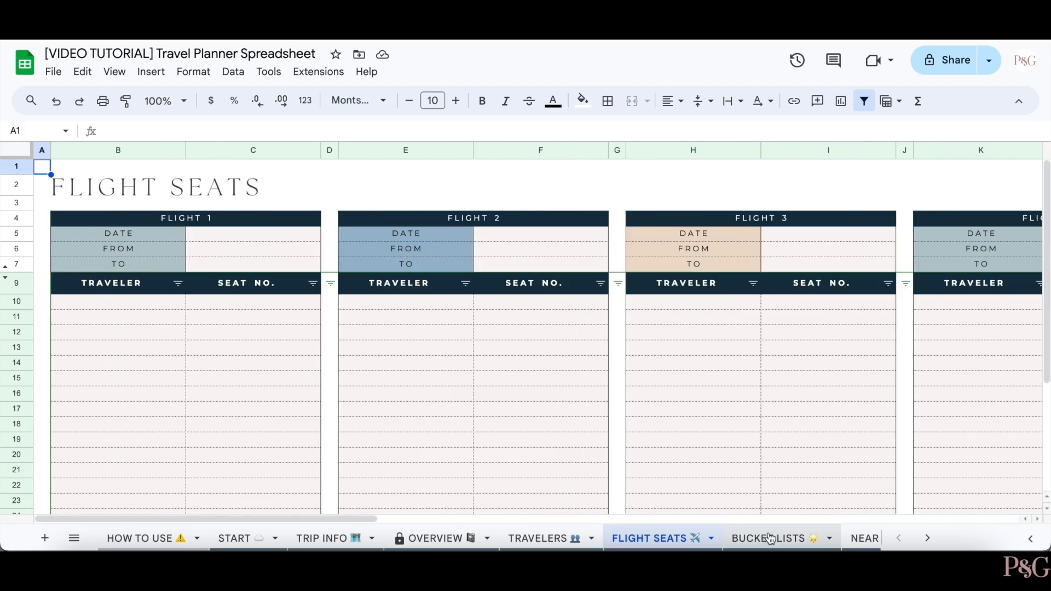
{"action": "left_click", "coordinate": [771, 538]}
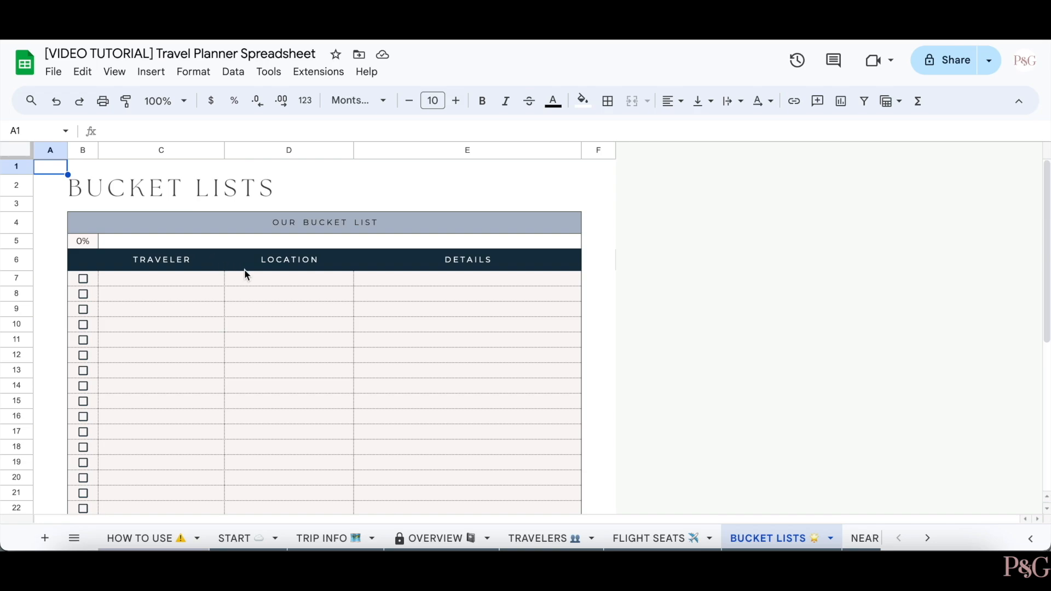
- Fill the first bucket list row with the traveller's name, Rome and 'Visit the Trevi Fountain', and tick it done
{"action": "left_click", "coordinate": [208, 282]}
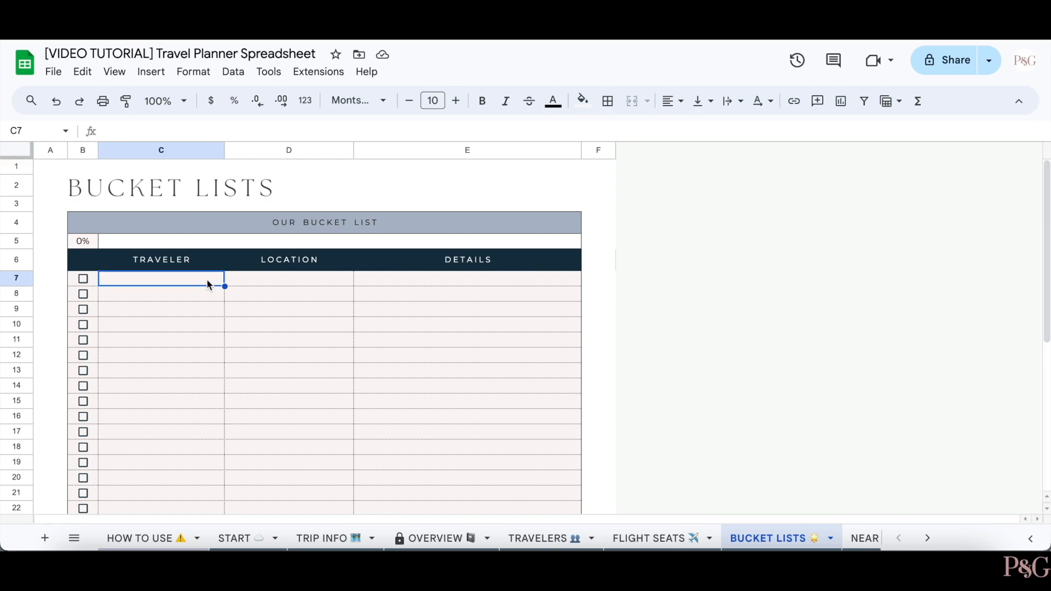
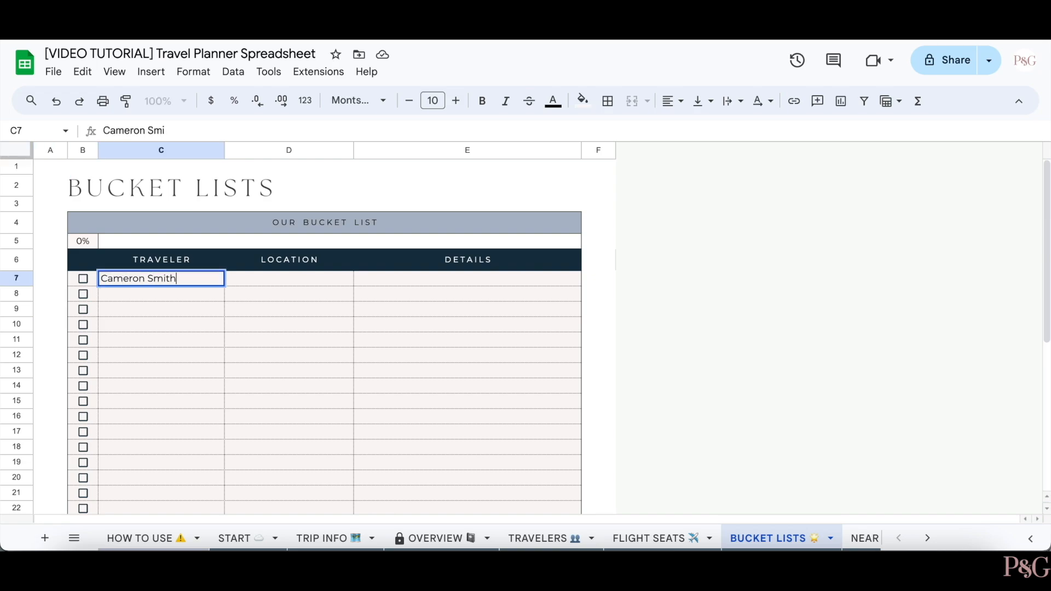
{"action": "key", "text": "Return"}
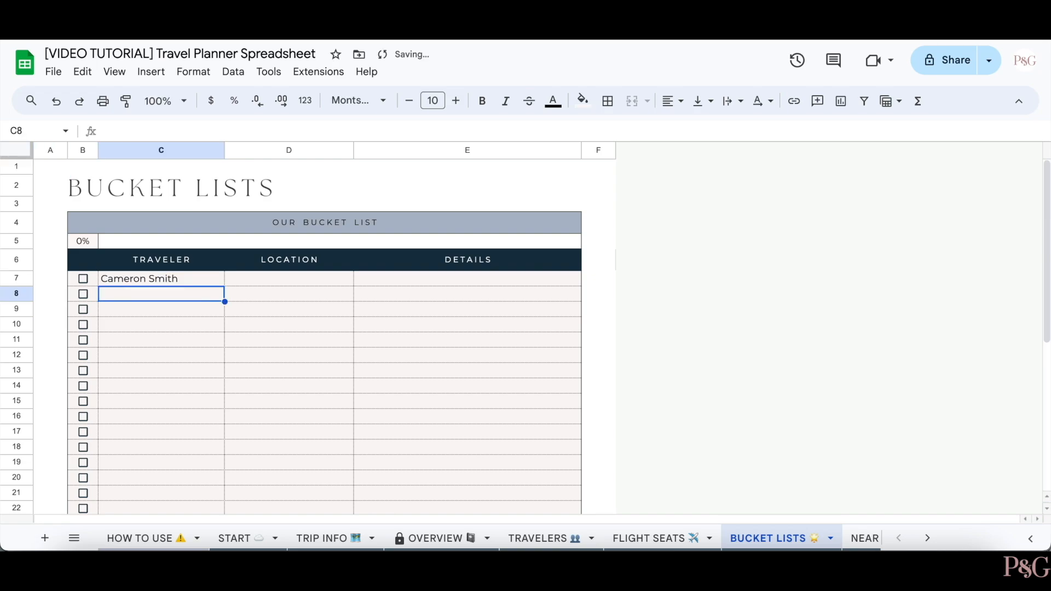
{"action": "left_click", "coordinate": [326, 282]}
{"action": "type", "text": "Rome"}
{"action": "key", "text": "Tab"}
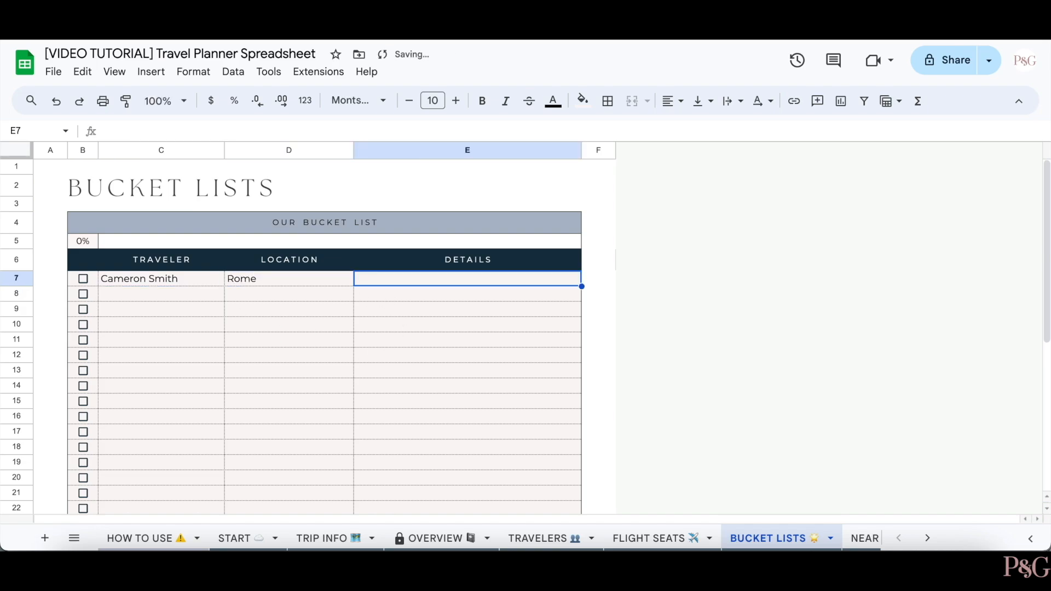
{"action": "type", "text": "Vi"}
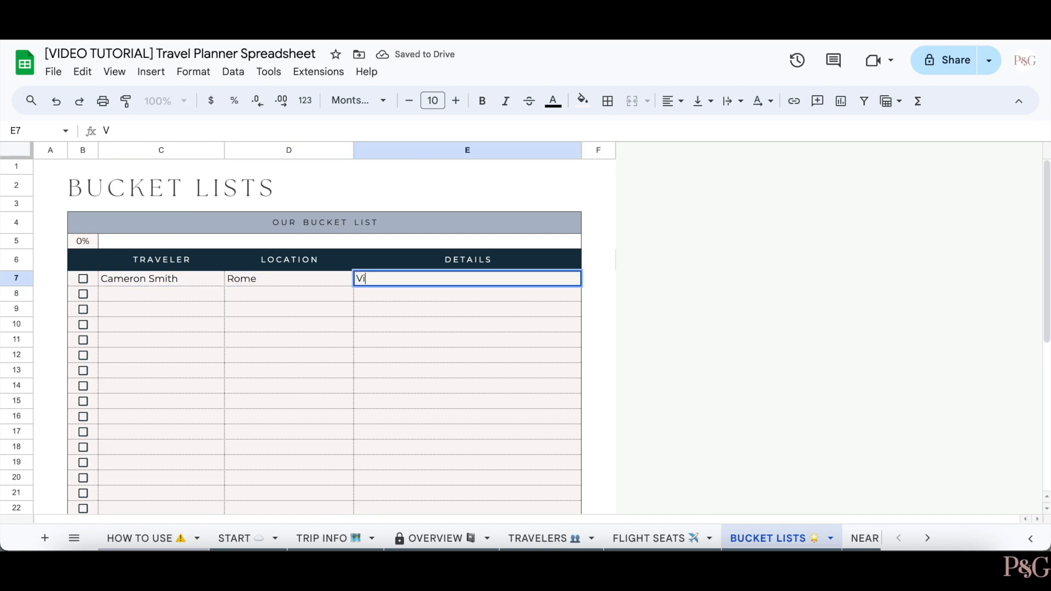
{"action": "type", "text": "sit the Trevi Fountain"}
{"action": "key", "text": "Return"}
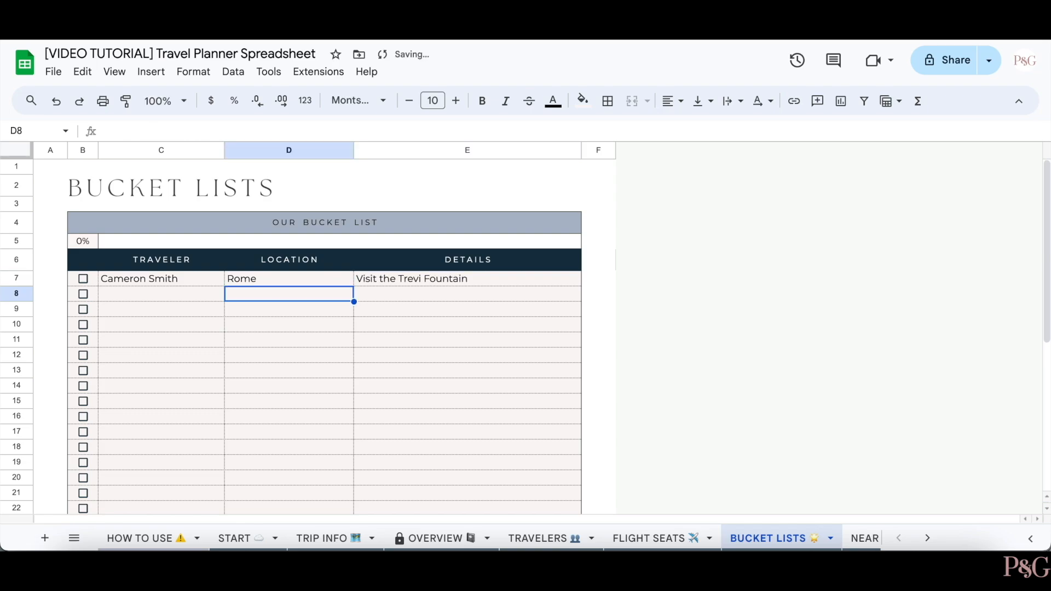
{"action": "left_click", "coordinate": [83, 279]}
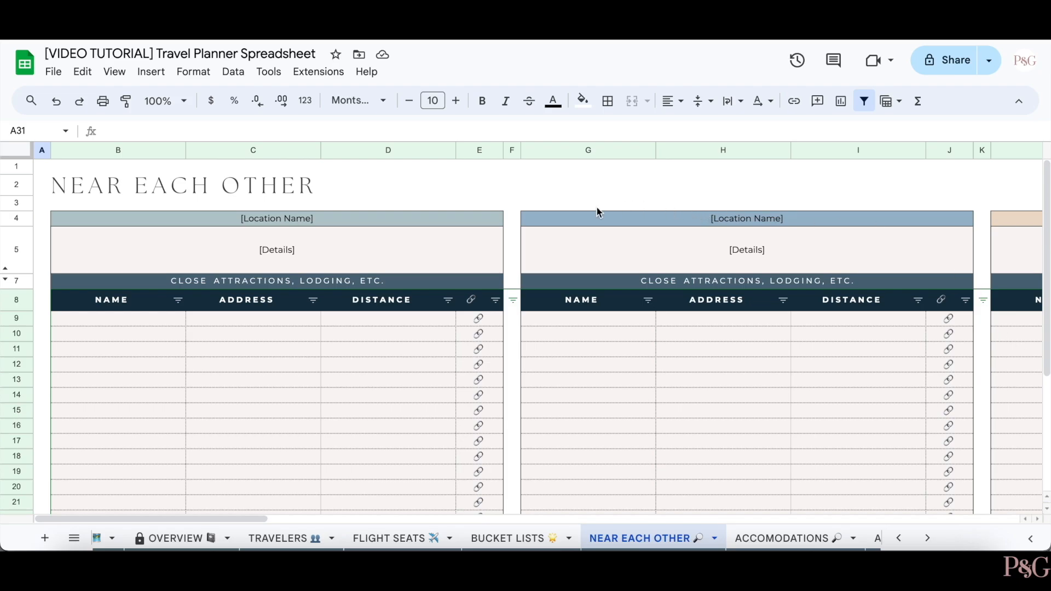
- Link cell E9 in the first table to palmandgracedesigns.com
{"action": "left_click", "coordinate": [485, 318]}
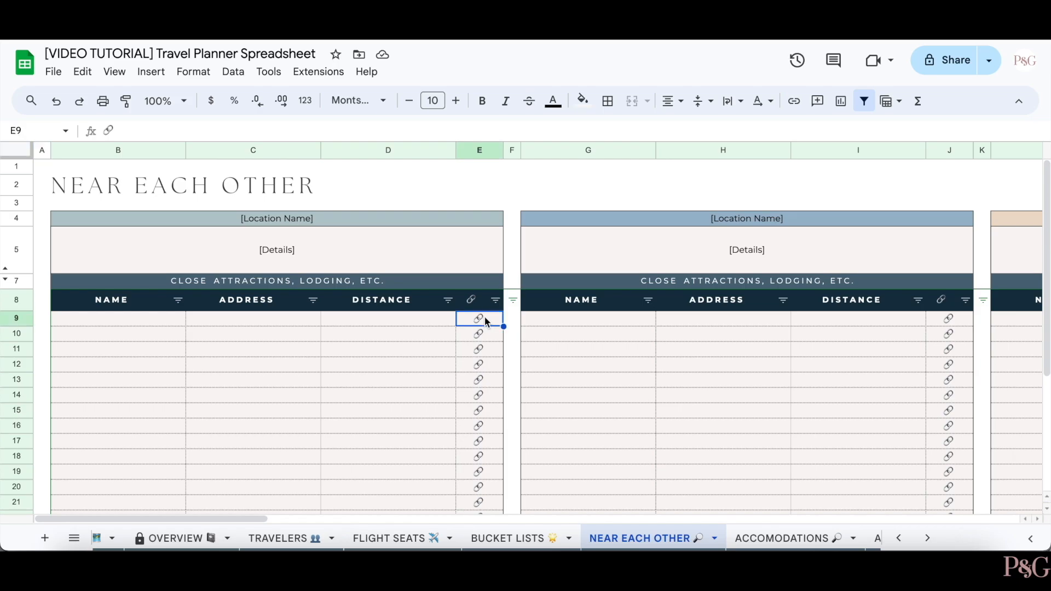
{"action": "left_click", "coordinate": [485, 334]}
{"action": "scroll", "coordinate": [702, 386], "scroll_direction": "right", "scroll_amount": 5}
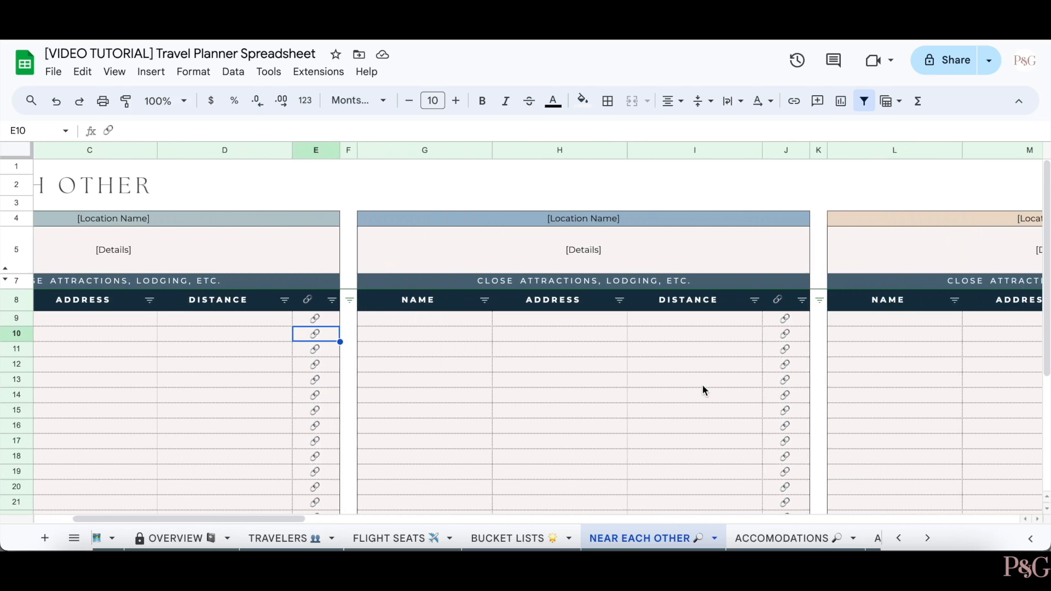
{"action": "scroll", "coordinate": [702, 386], "scroll_direction": "left", "scroll_amount": 5}
{"action": "left_click", "coordinate": [481, 321]}
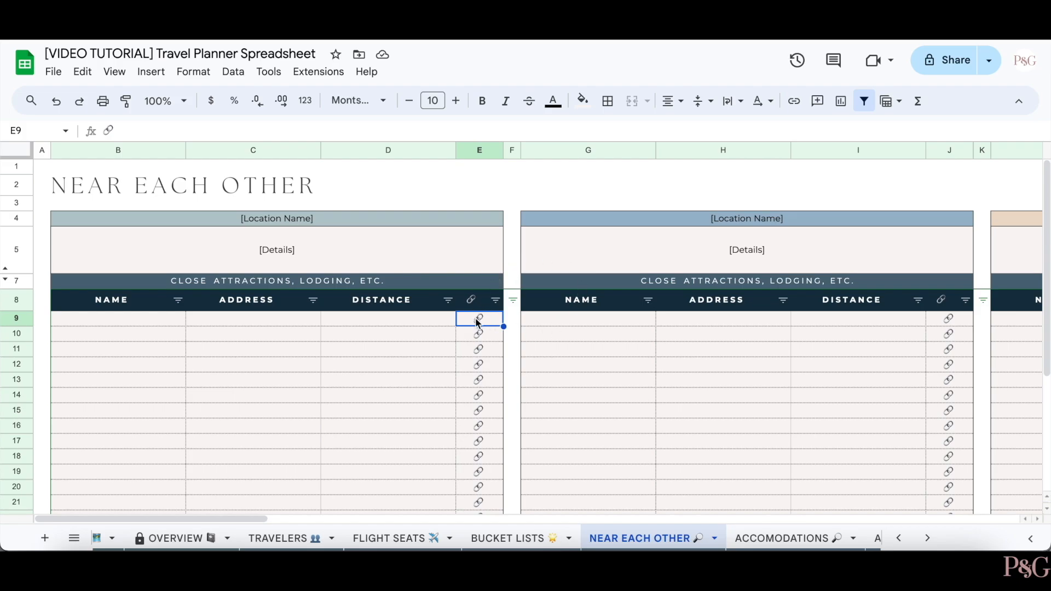
{"action": "left_click", "coordinate": [795, 102]}
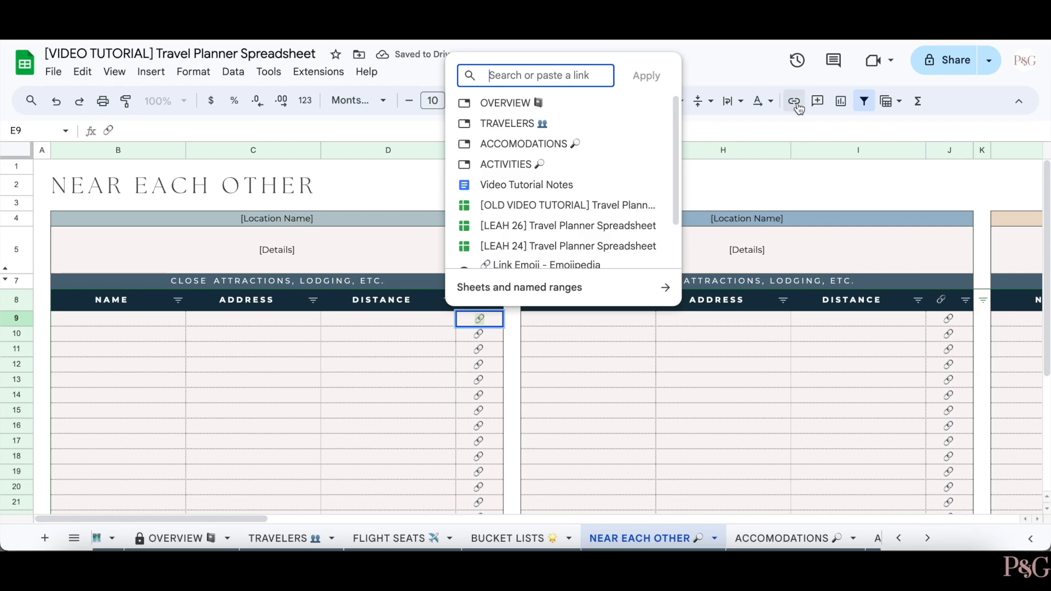
{"action": "type", "text": "palman"}
{"action": "type", "text": "dgracedes"}
{"action": "type", "text": "igns.com"}
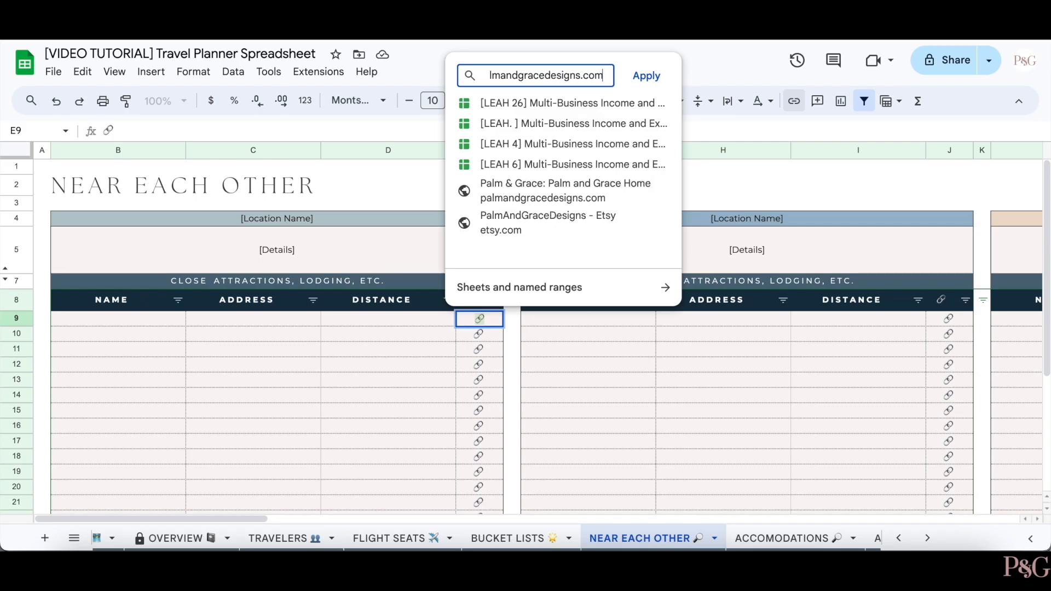
{"action": "left_click", "coordinate": [647, 76]}
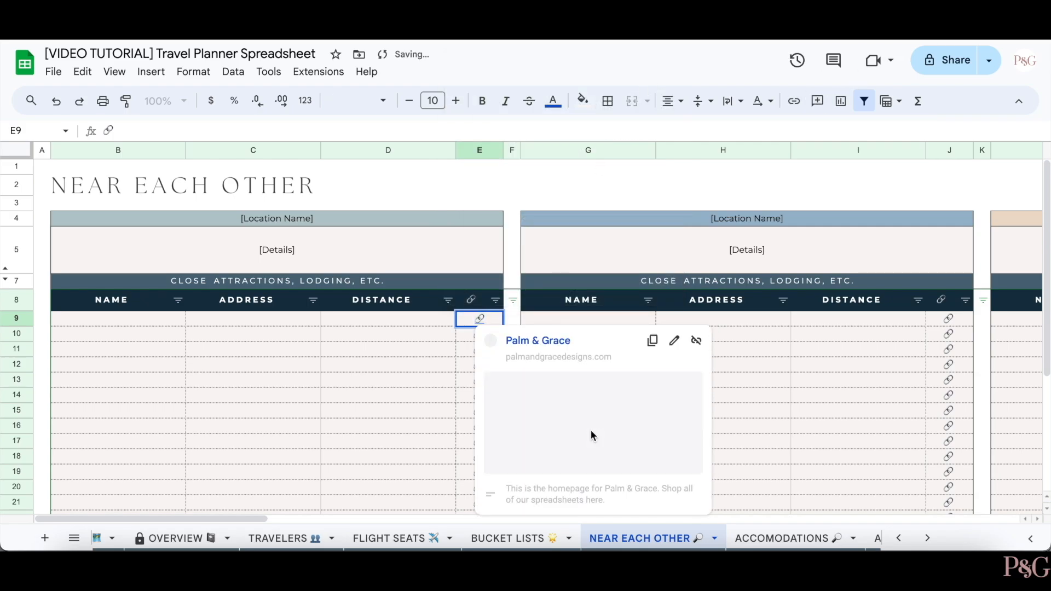
- Test the palmandgracedesigns.com link in E9 through its preview and return to the sheet
{"action": "left_click", "coordinate": [591, 432]}
{"action": "scroll", "coordinate": [267, 219], "scroll_direction": "down", "scroll_amount": 1}
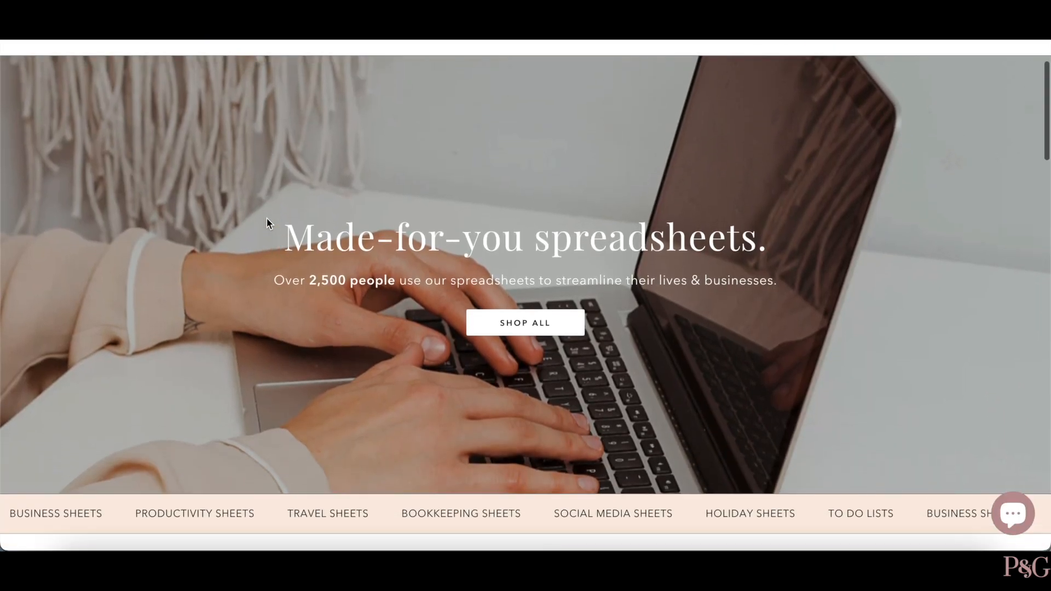
{"action": "scroll", "coordinate": [267, 218], "scroll_direction": "up", "scroll_amount": 2}
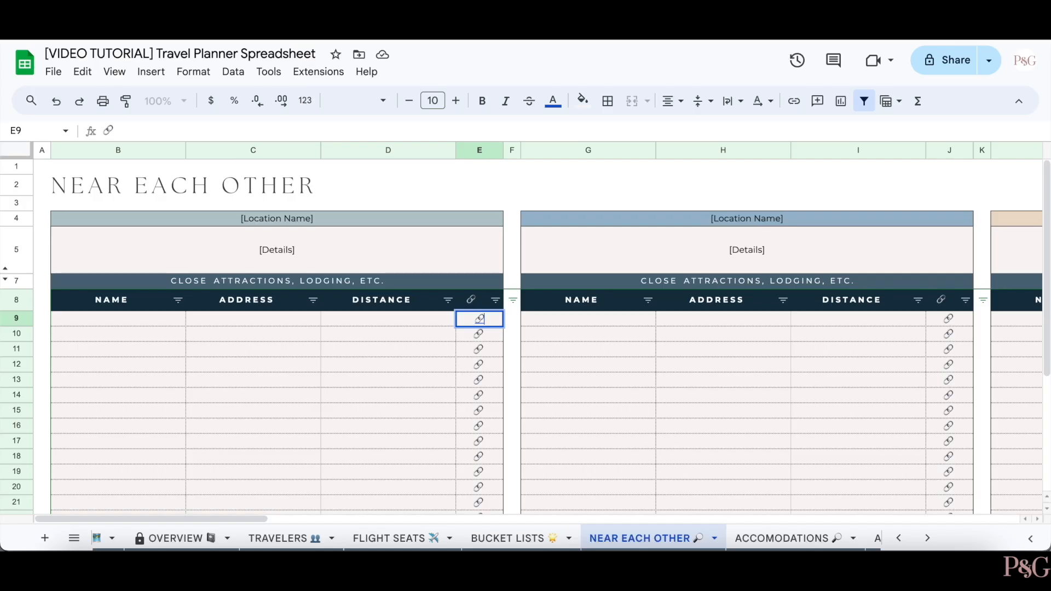
{"action": "left_click", "coordinate": [432, 386]}
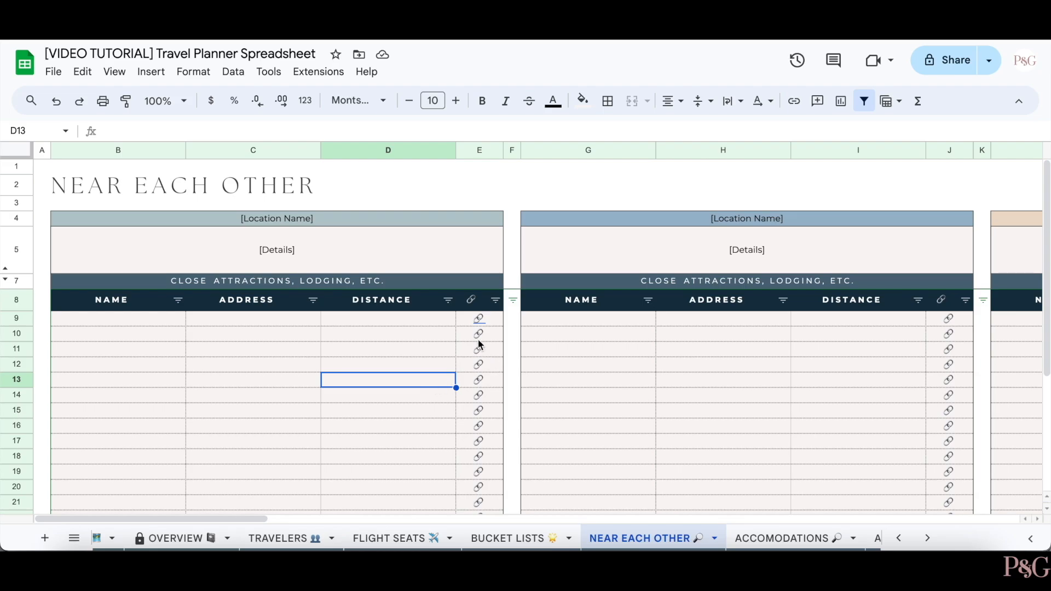
{"action": "left_click", "coordinate": [480, 323]}
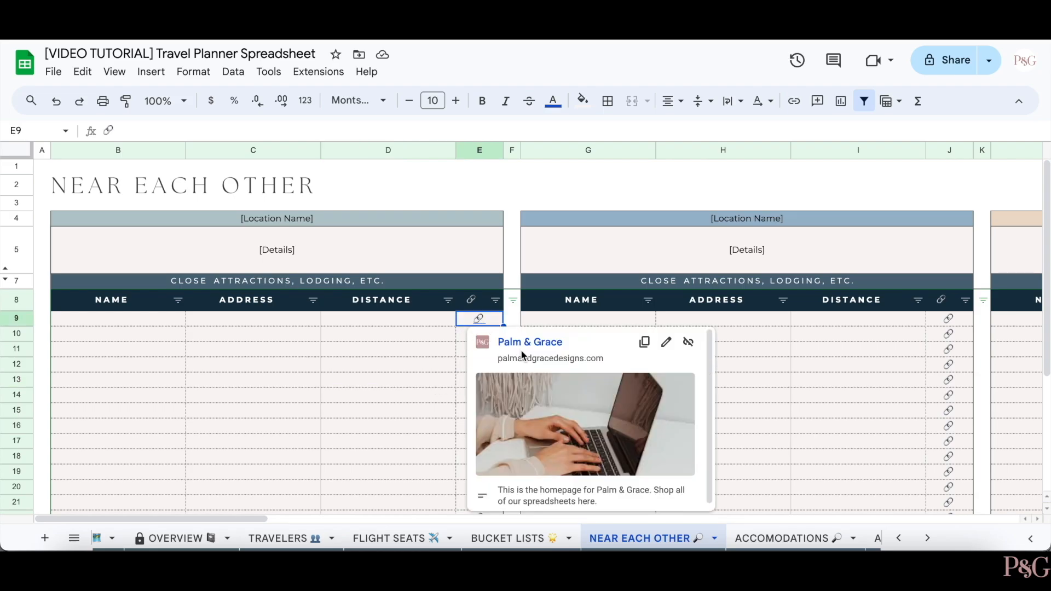
{"action": "left_click", "coordinate": [388, 353]}
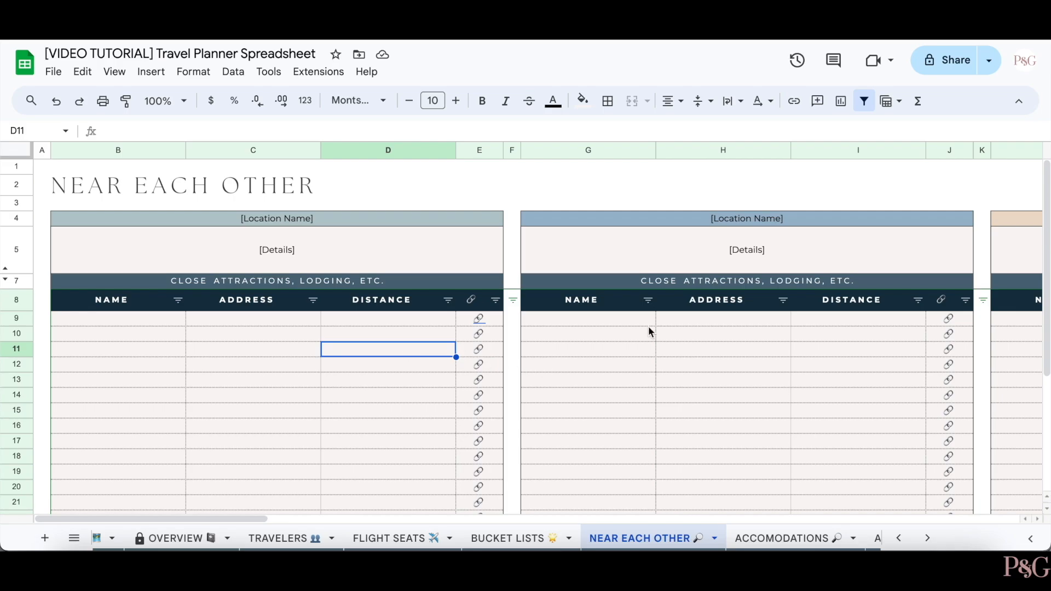
{"action": "scroll", "coordinate": [648, 327], "scroll_direction": "right", "scroll_amount": 15}
{"action": "scroll", "coordinate": [648, 327], "scroll_direction": "right", "scroll_amount": 20}
{"action": "scroll", "coordinate": [759, 536], "scroll_direction": "right", "scroll_amount": 5}
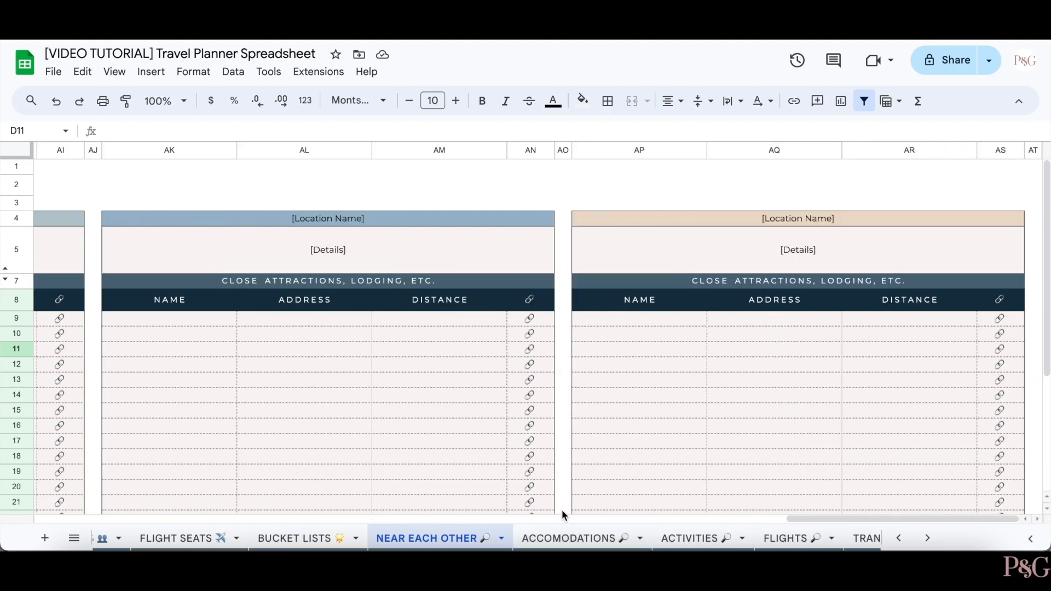
{"action": "scroll", "coordinate": [582, 537], "scroll_direction": "right", "scroll_amount": 3}
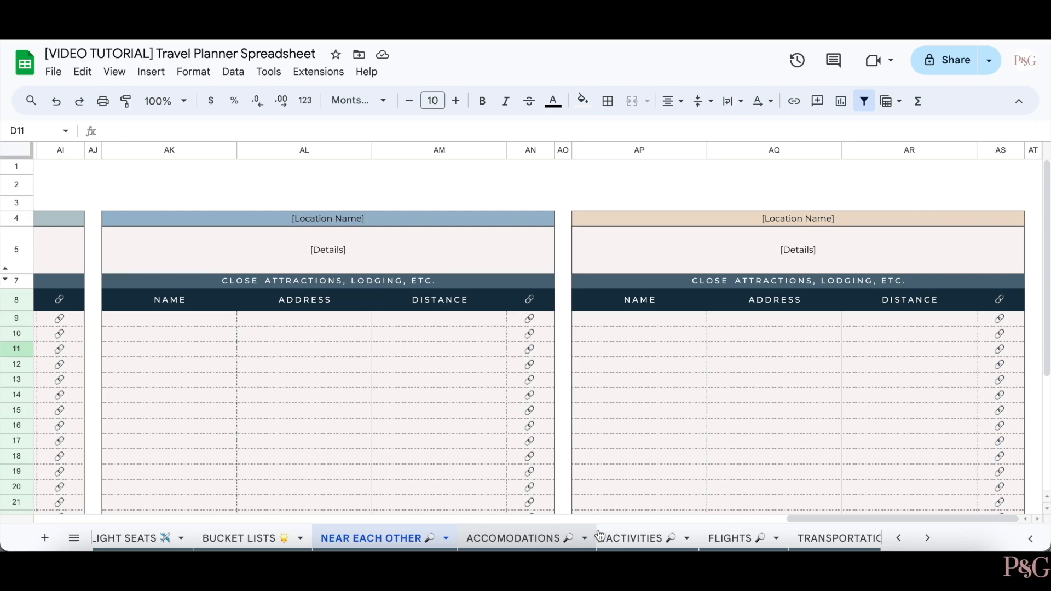
{"action": "scroll", "coordinate": [665, 539], "scroll_direction": "right", "scroll_amount": 6}
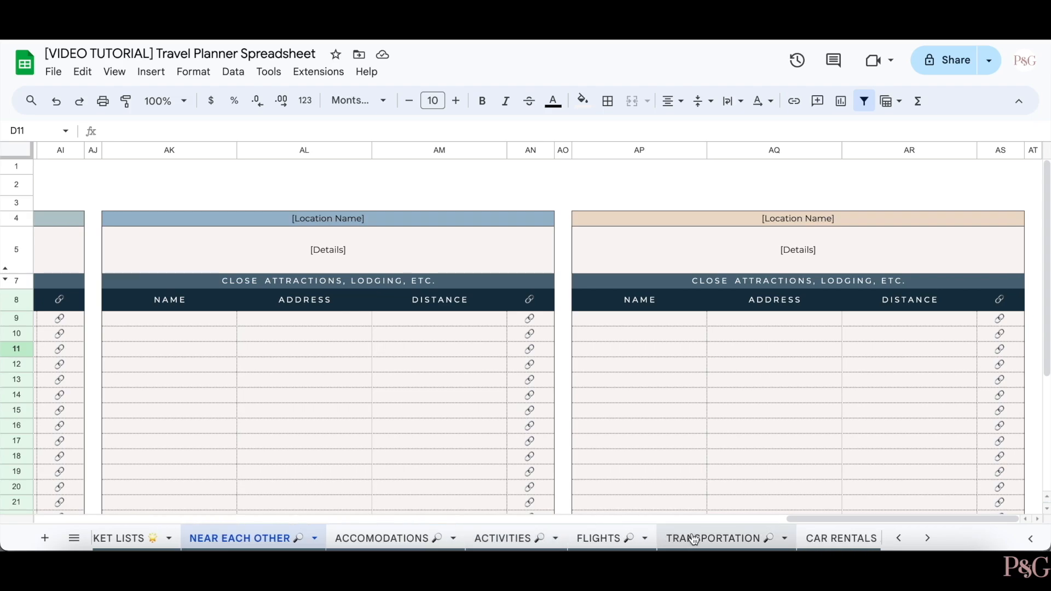
{"action": "scroll", "coordinate": [694, 539], "scroll_direction": "right", "scroll_amount": 6}
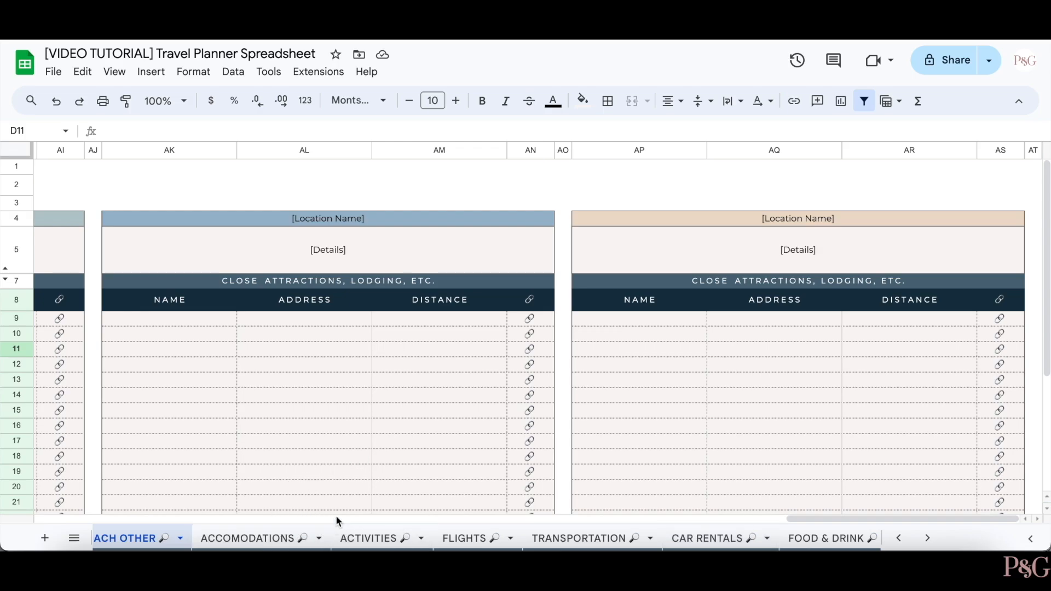
{"action": "scroll", "coordinate": [597, 534], "scroll_direction": "right", "scroll_amount": 2}
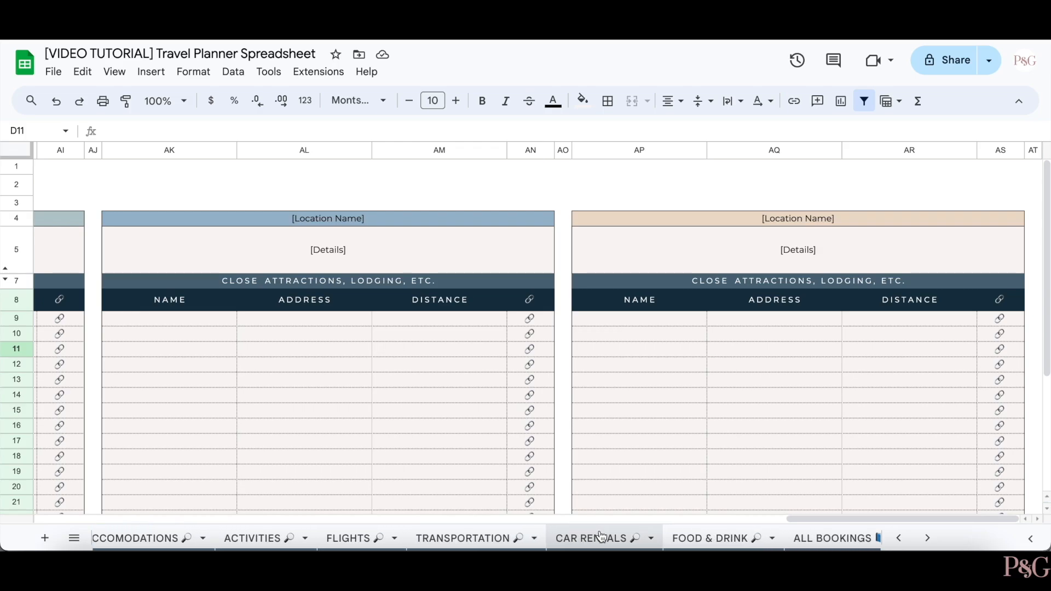
{"action": "scroll", "coordinate": [602, 537], "scroll_direction": "left", "scroll_amount": 1}
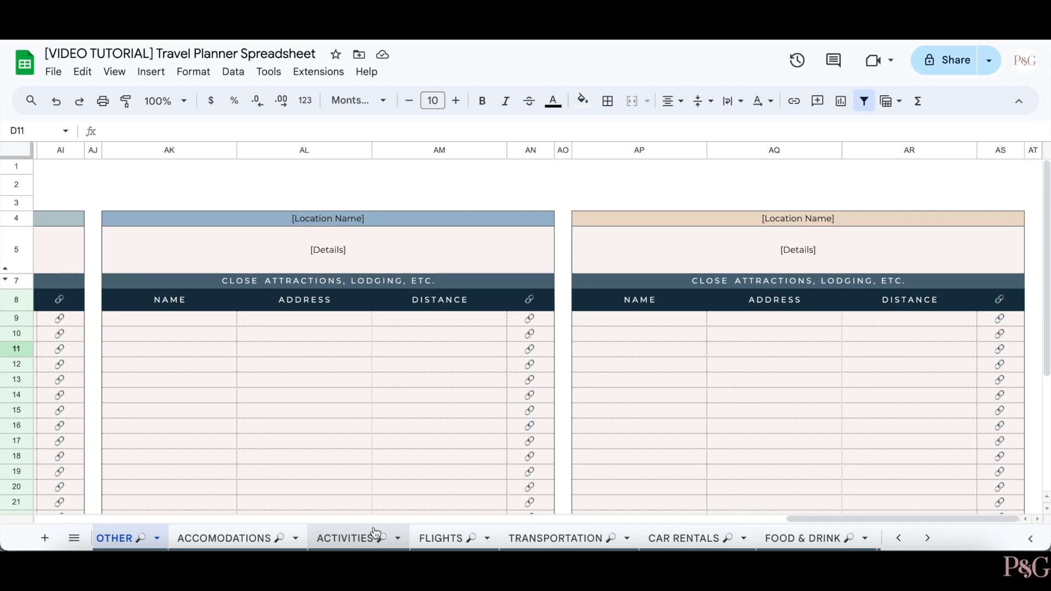
- On the Accomodations sheet, tick and untick the row 6 and row 7 checkboxes
{"action": "left_click", "coordinate": [249, 535]}
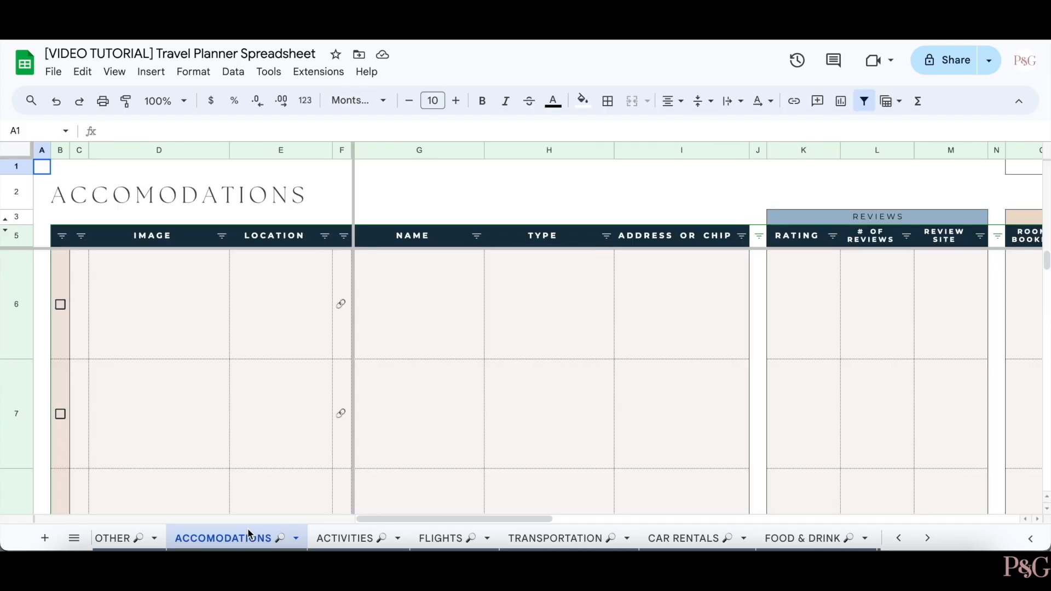
{"action": "scroll", "coordinate": [646, 394], "scroll_direction": "right", "scroll_amount": 5}
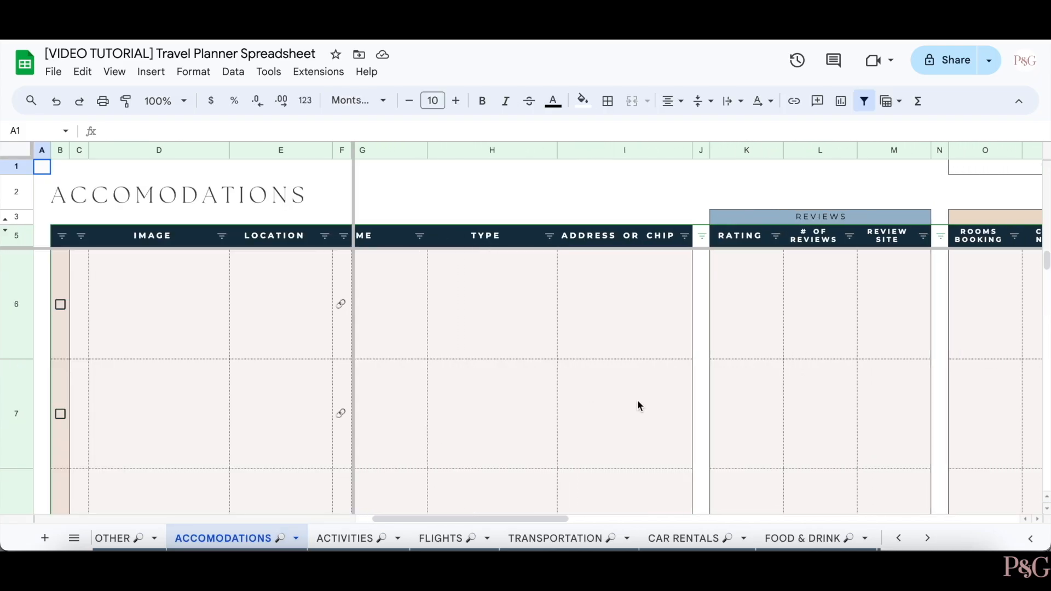
{"action": "scroll", "coordinate": [638, 401], "scroll_direction": "right", "scroll_amount": 5}
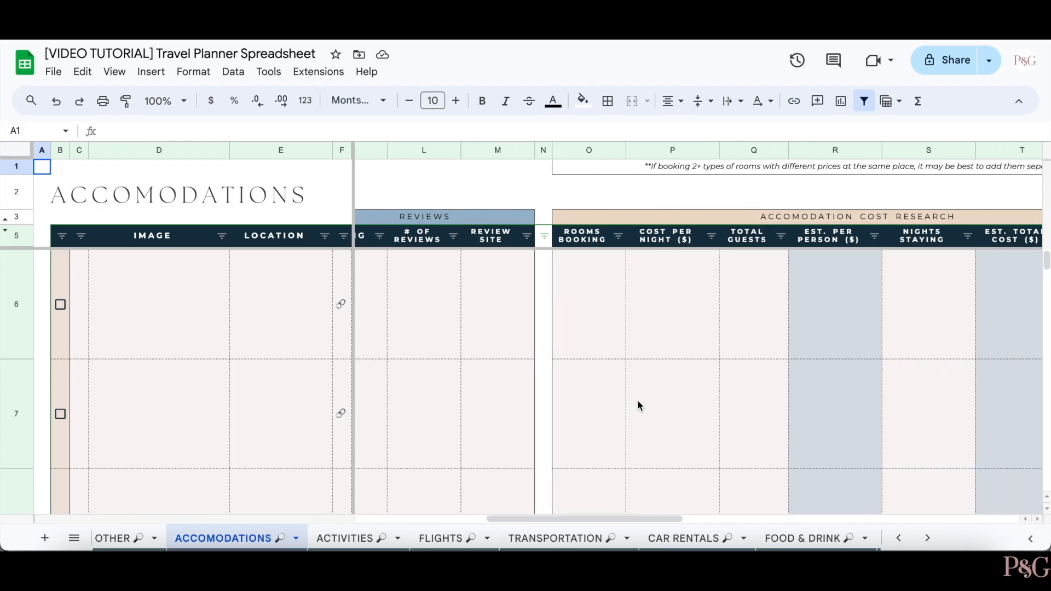
{"action": "scroll", "coordinate": [624, 404], "scroll_direction": "right", "scroll_amount": 5}
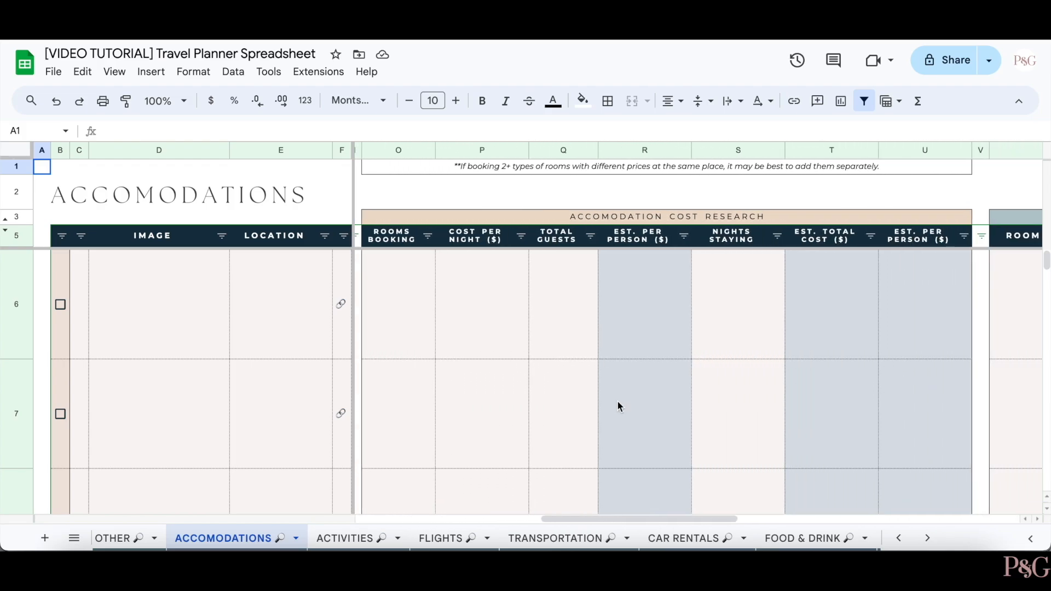
{"action": "scroll", "coordinate": [618, 404], "scroll_direction": "right", "scroll_amount": 2}
{"action": "scroll", "coordinate": [617, 404], "scroll_direction": "left", "scroll_amount": 5}
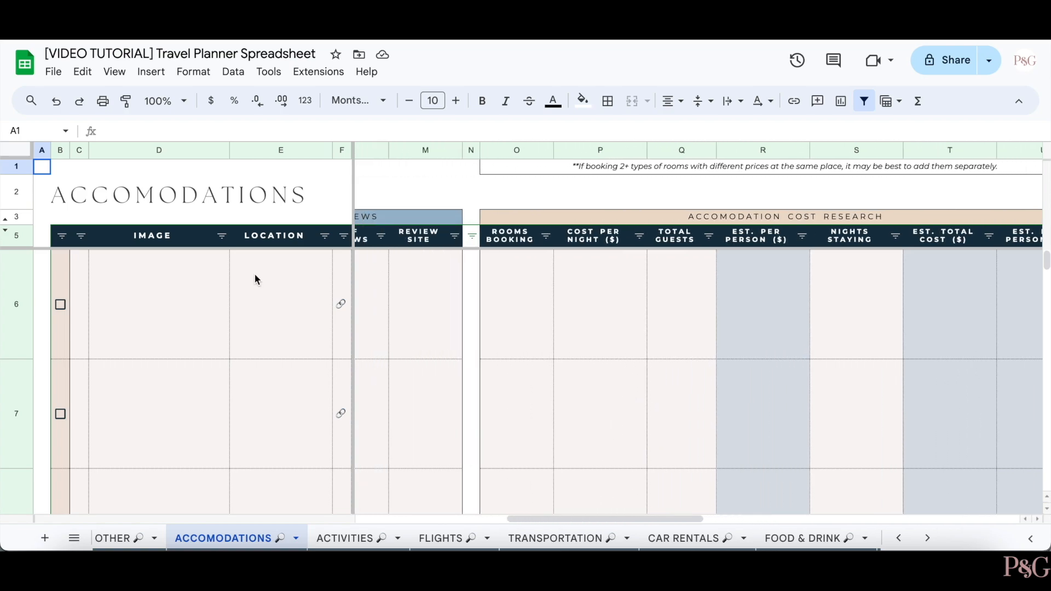
{"action": "left_click", "coordinate": [60, 305]}
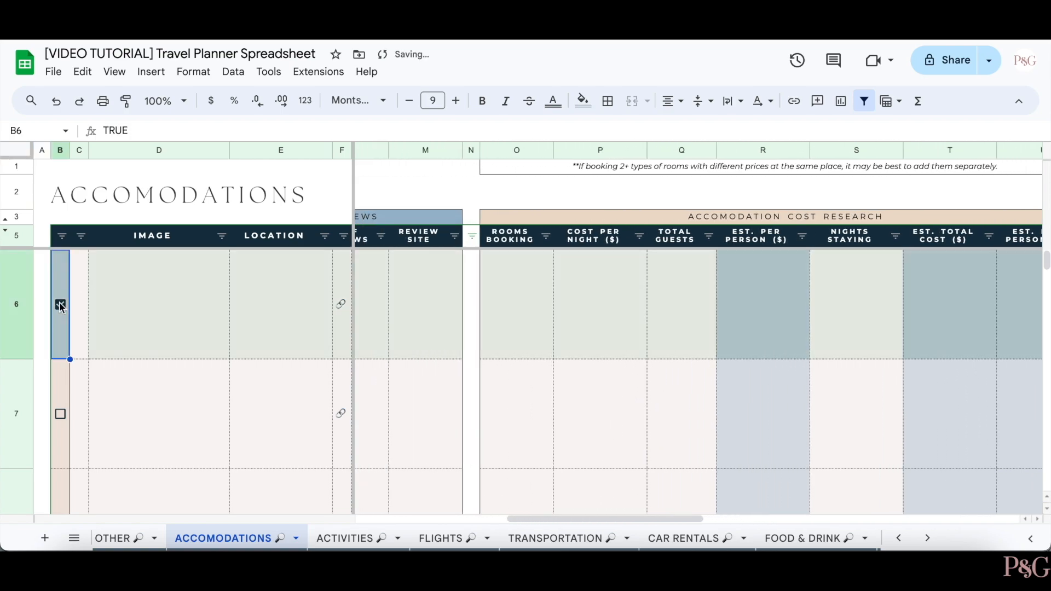
{"action": "left_click", "coordinate": [61, 415]}
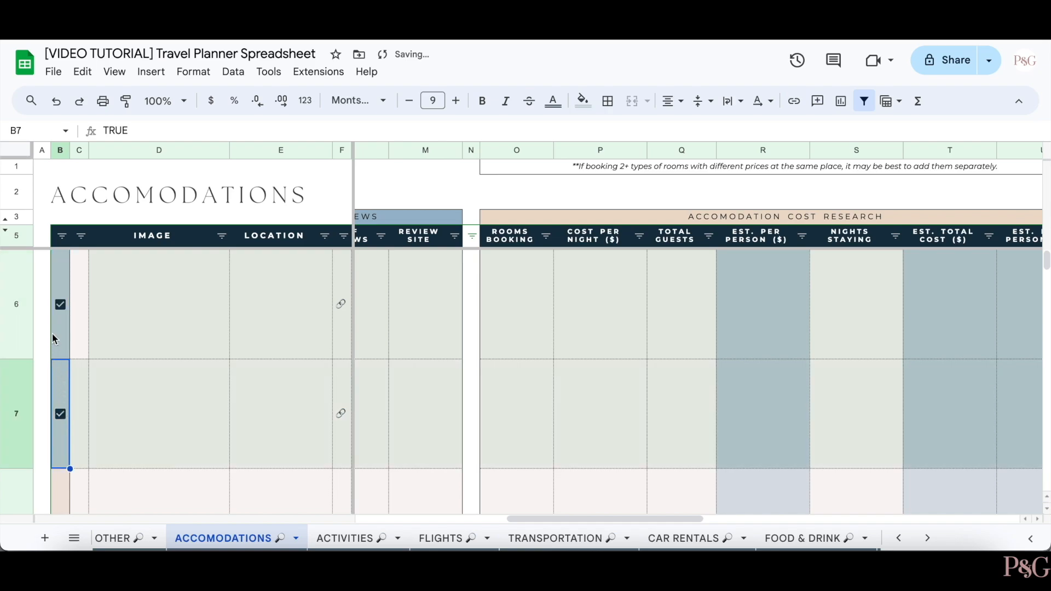
{"action": "left_click", "coordinate": [61, 304]}
{"action": "left_click", "coordinate": [61, 417]}
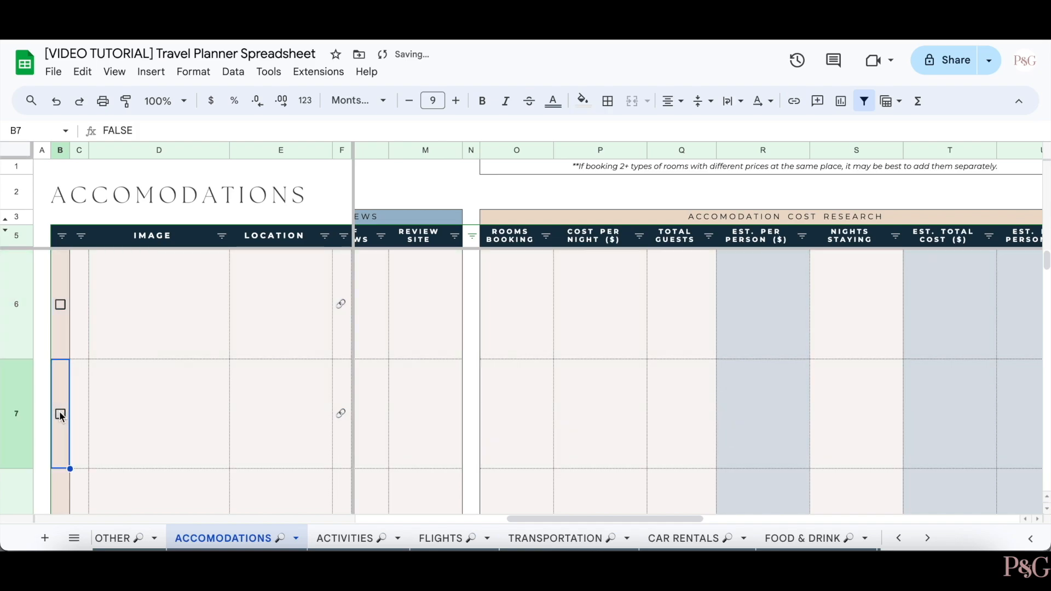
- Mark free wifi, pool, breakfast, gym and pets allowed as available for row 6
{"action": "scroll", "coordinate": [486, 367], "scroll_direction": "right", "scroll_amount": 2}
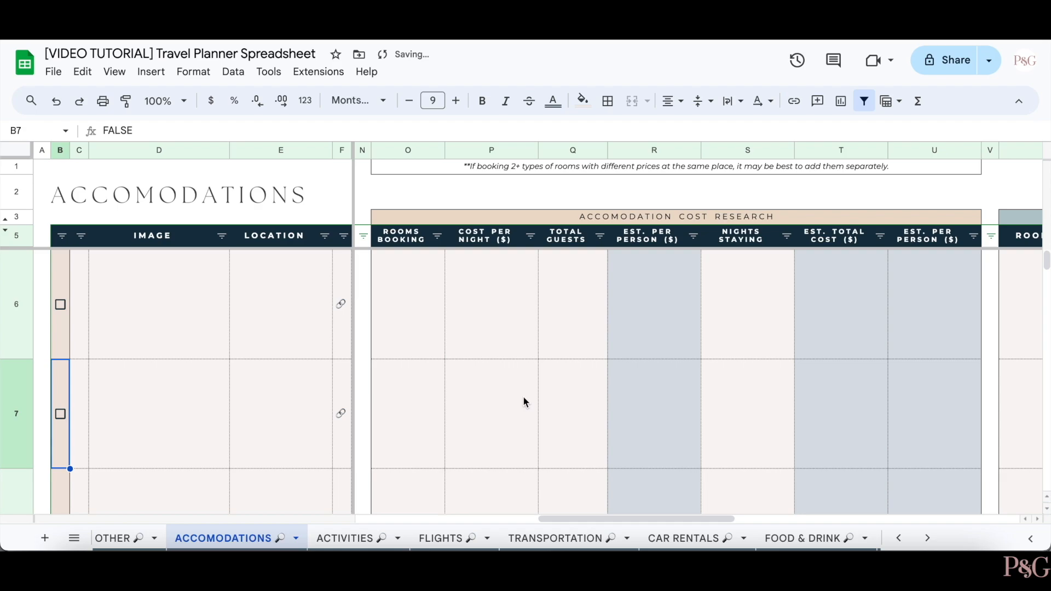
{"action": "scroll", "coordinate": [681, 307], "scroll_direction": "right", "scroll_amount": 3}
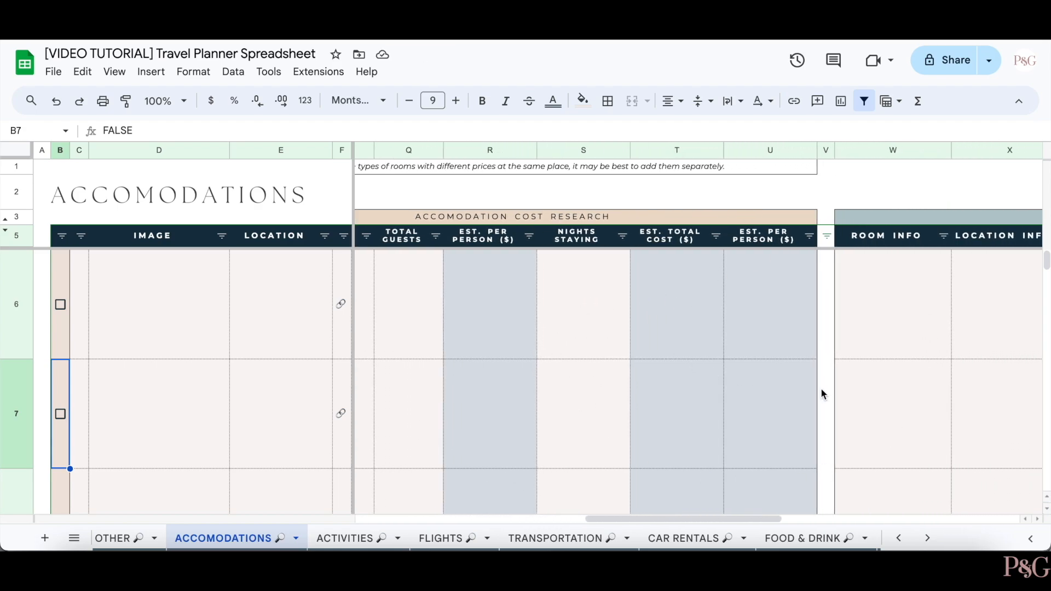
{"action": "scroll", "coordinate": [822, 390], "scroll_direction": "right", "scroll_amount": 8}
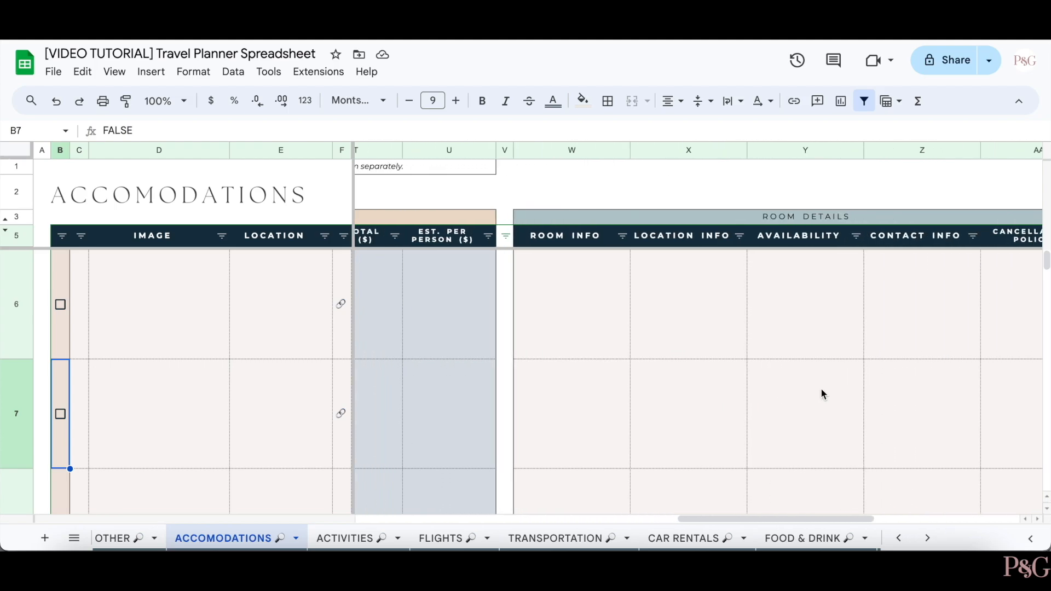
{"action": "scroll", "coordinate": [821, 390], "scroll_direction": "right", "scroll_amount": 2}
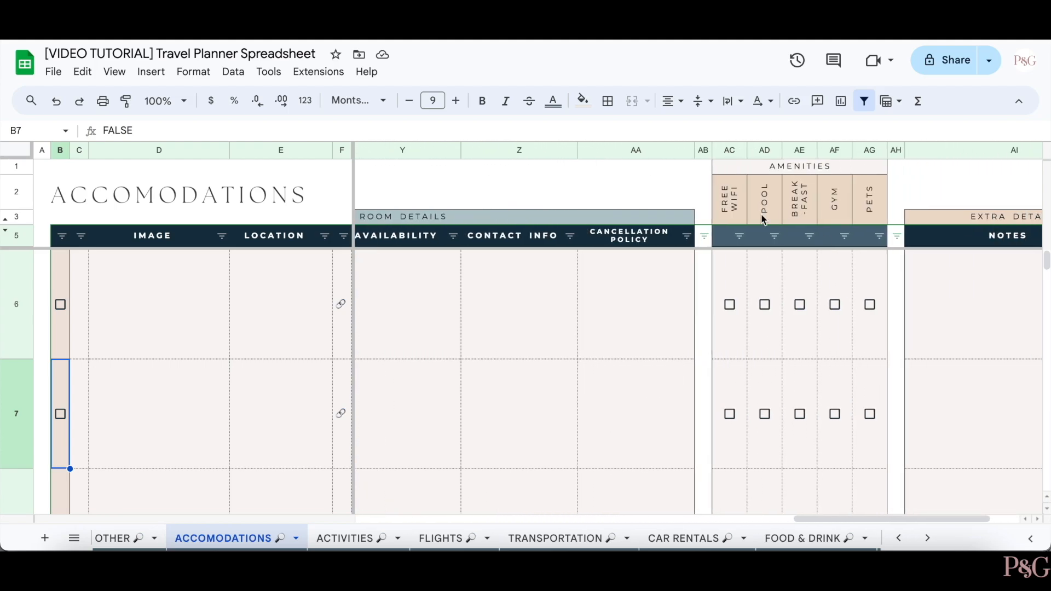
{"action": "left_click", "coordinate": [732, 306]}
{"action": "left_click", "coordinate": [766, 305]}
{"action": "left_click", "coordinate": [801, 305]}
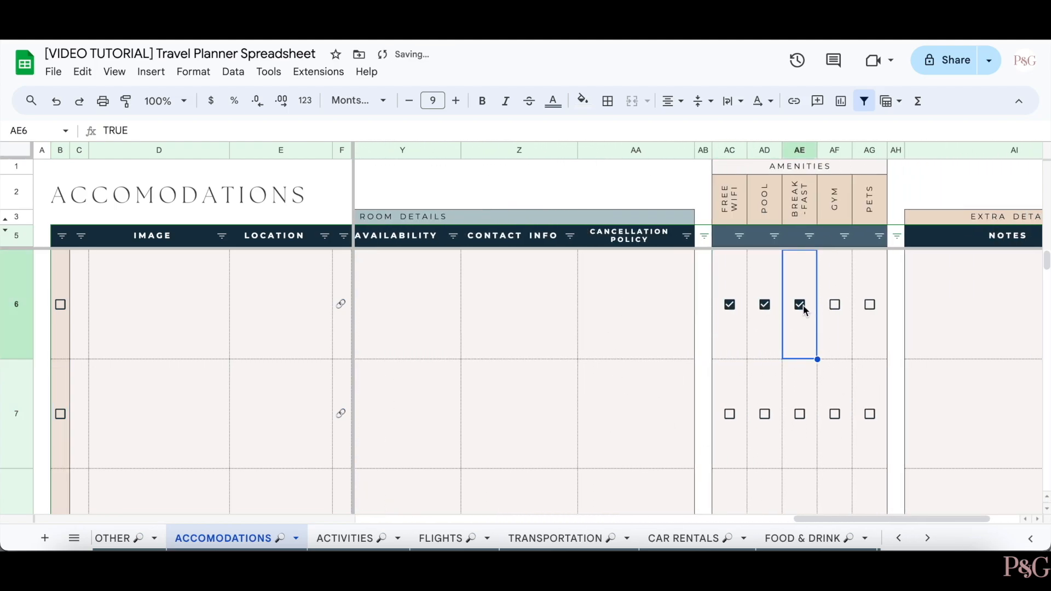
{"action": "left_click", "coordinate": [836, 305]}
{"action": "left_click", "coordinate": [870, 305]}
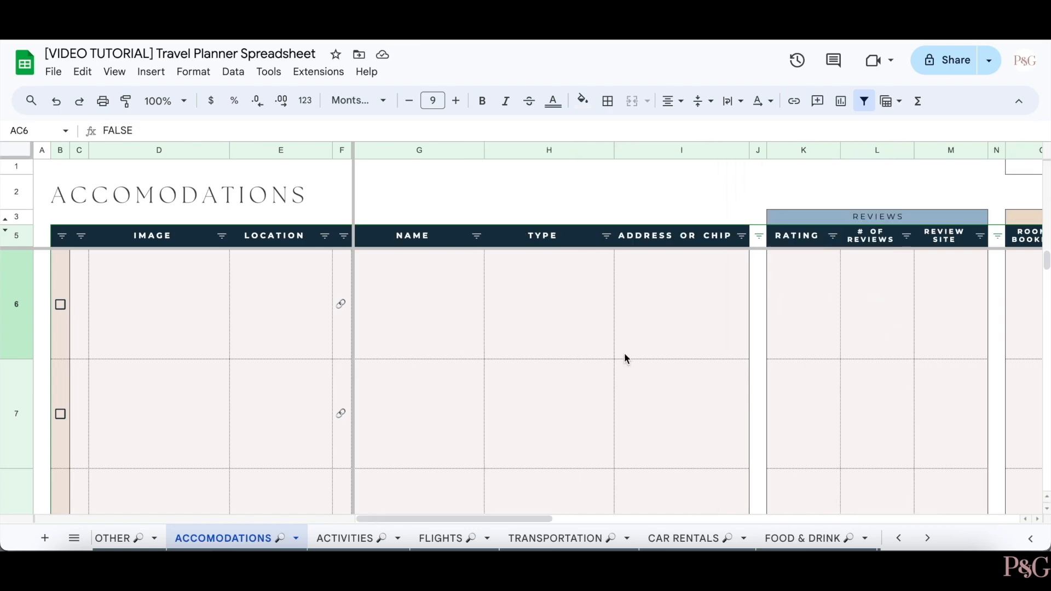
- Copy the Unsplash bedroom photo's image address and return to the planner at cell C6
{"action": "left_click", "coordinate": [249, 301]}
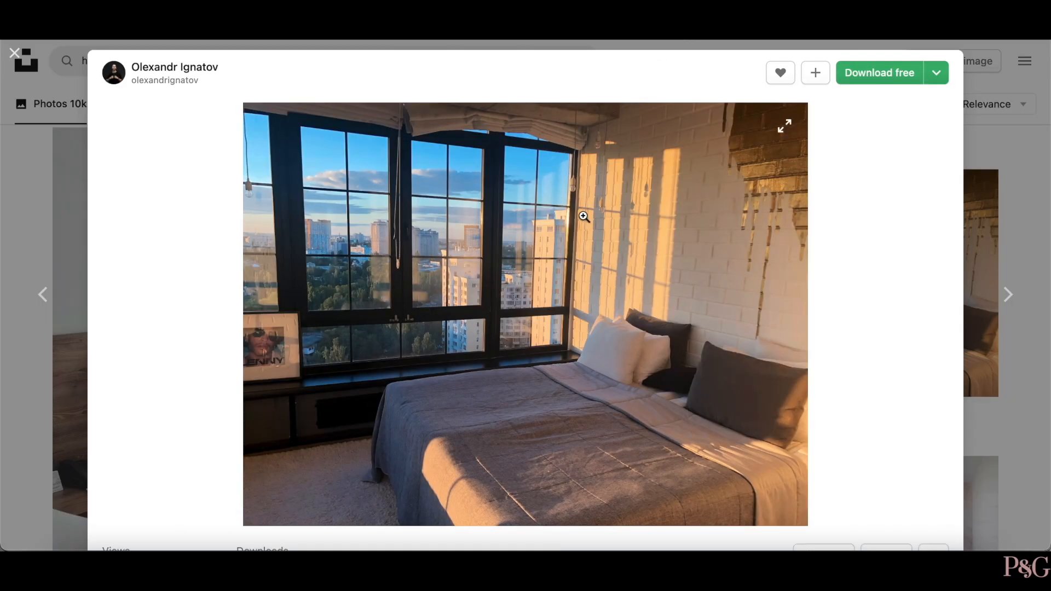
{"action": "right_click", "coordinate": [590, 275]}
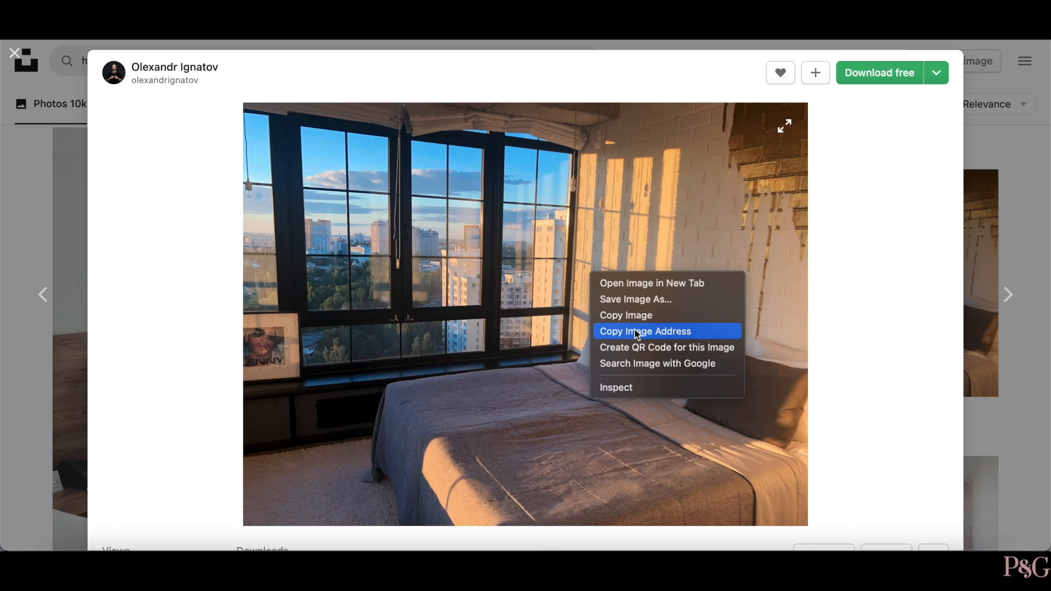
{"action": "left_click", "coordinate": [684, 332]}
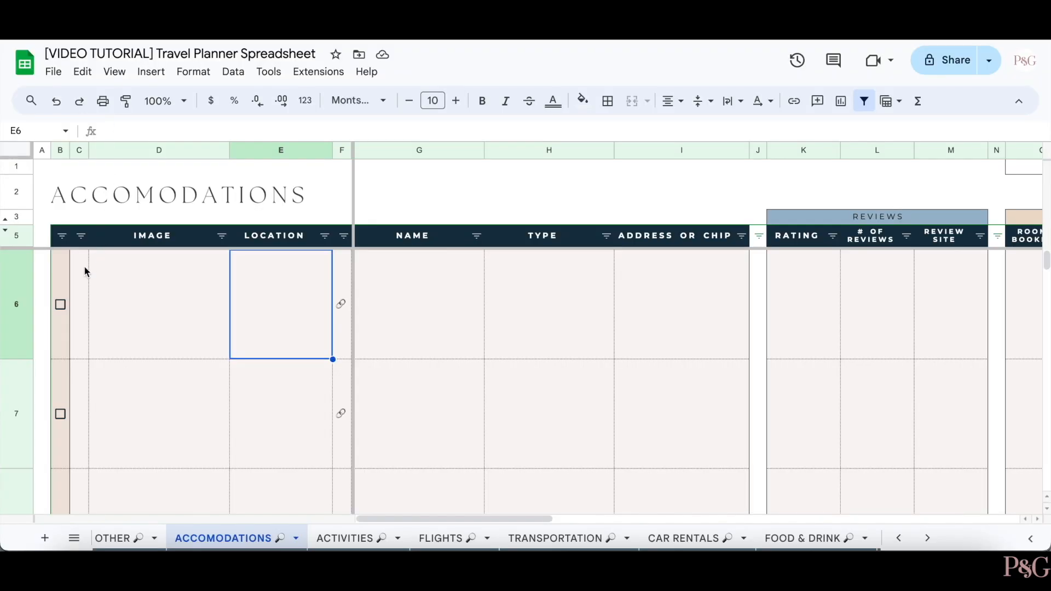
{"action": "left_click", "coordinate": [84, 265]}
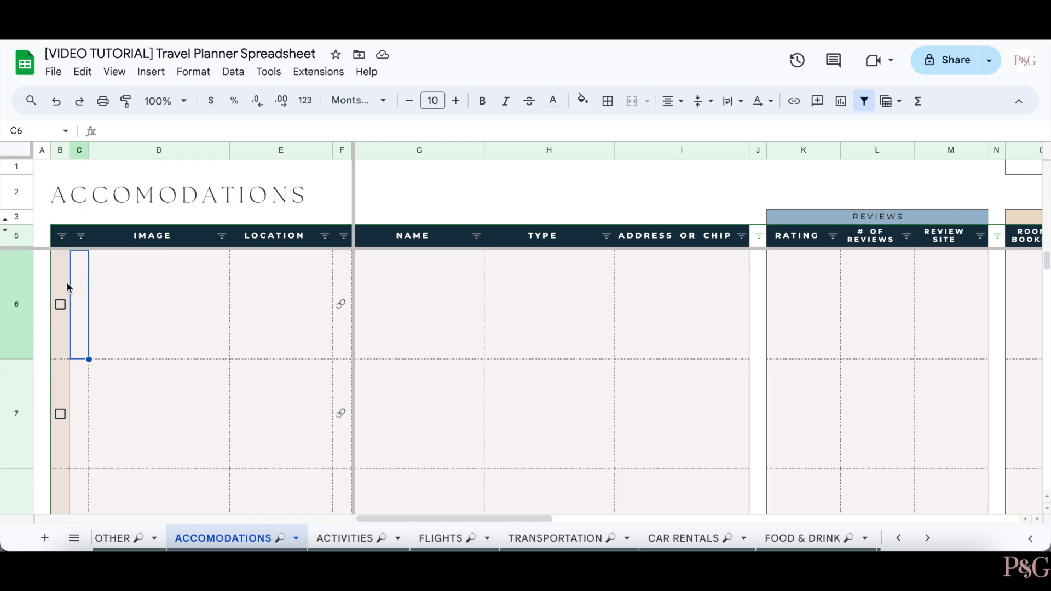
- Paste the bedroom photo's address into C6 so the IMAGE formula shows it in row 6
{"action": "right_click", "coordinate": [79, 285]}
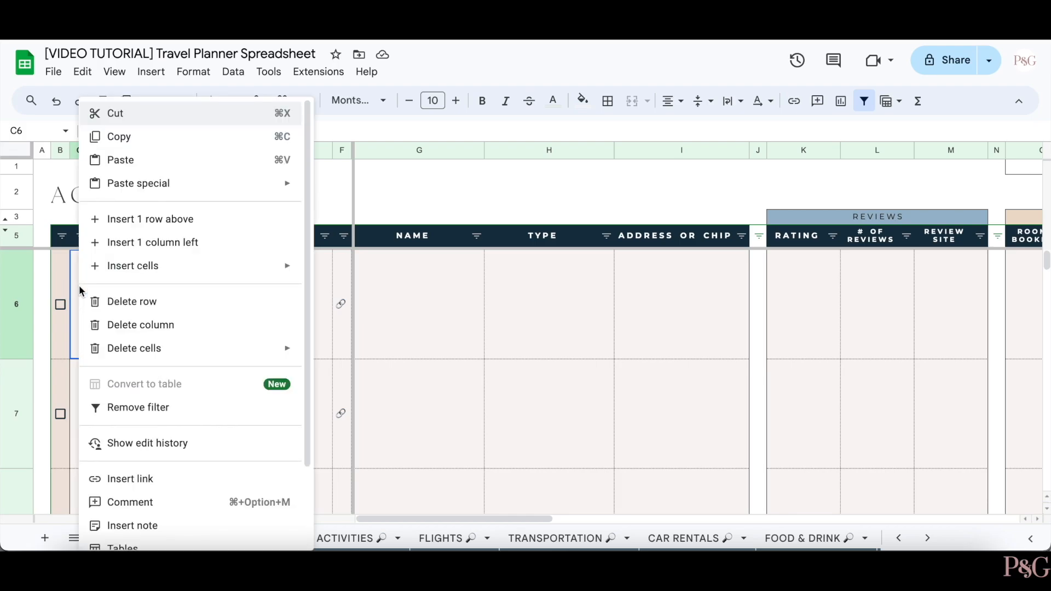
{"action": "left_click", "coordinate": [176, 159]}
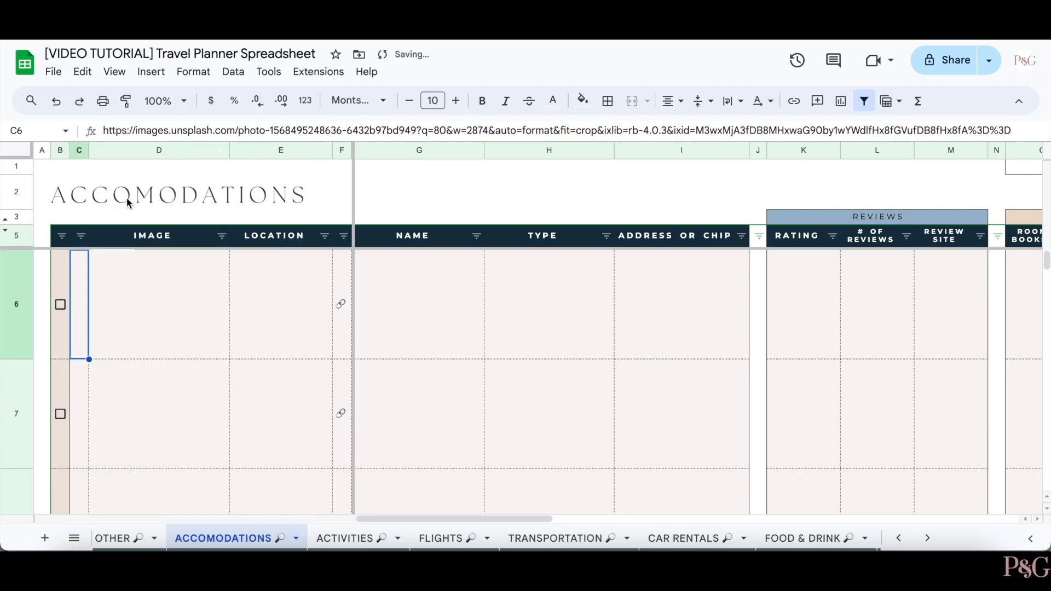
{"action": "left_click", "coordinate": [167, 411]}
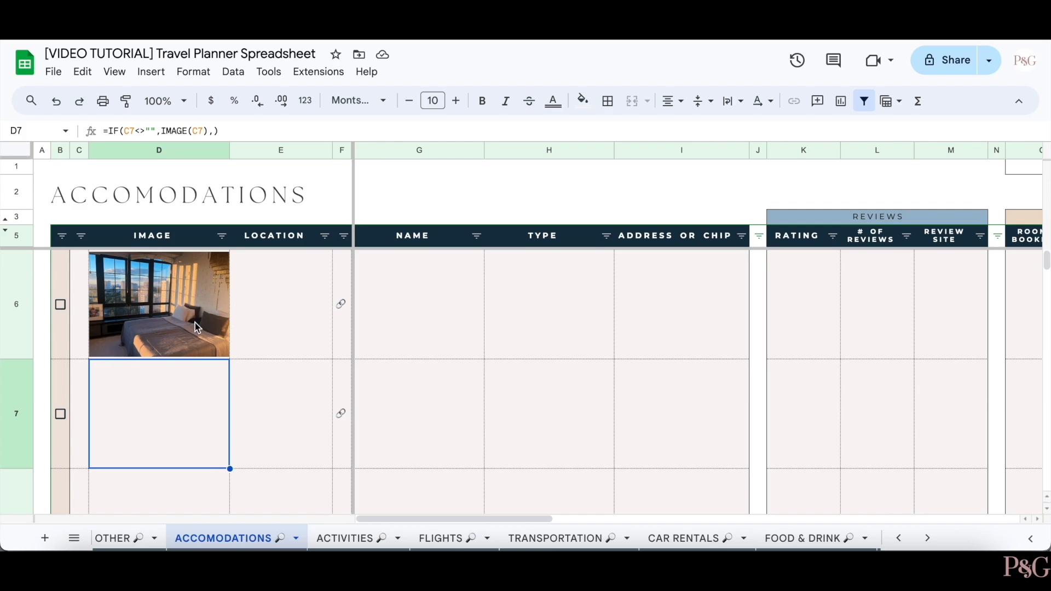
{"action": "left_click", "coordinate": [437, 333]}
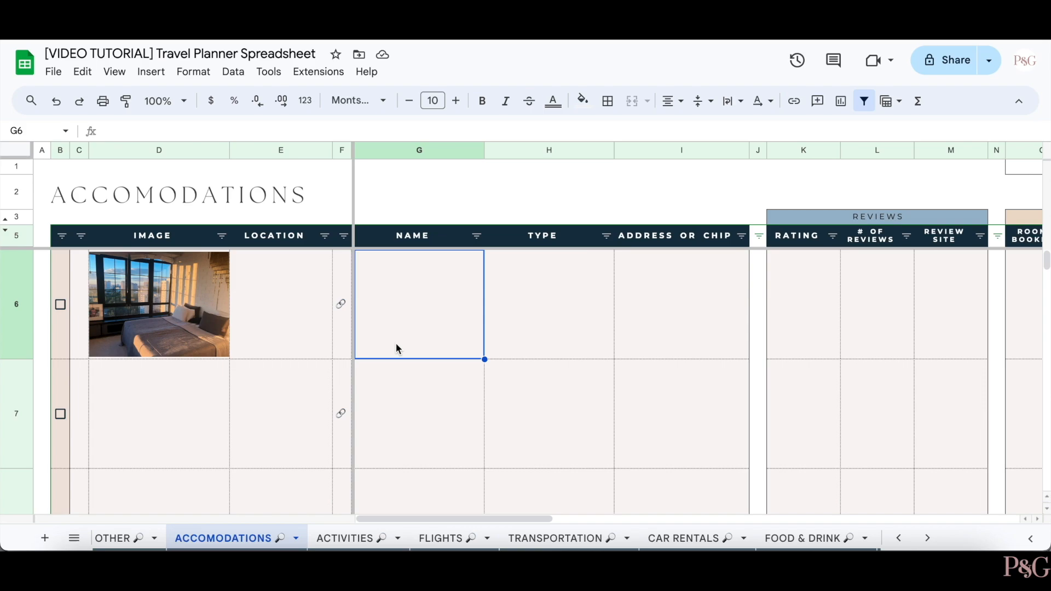
{"action": "left_click", "coordinate": [696, 296]}
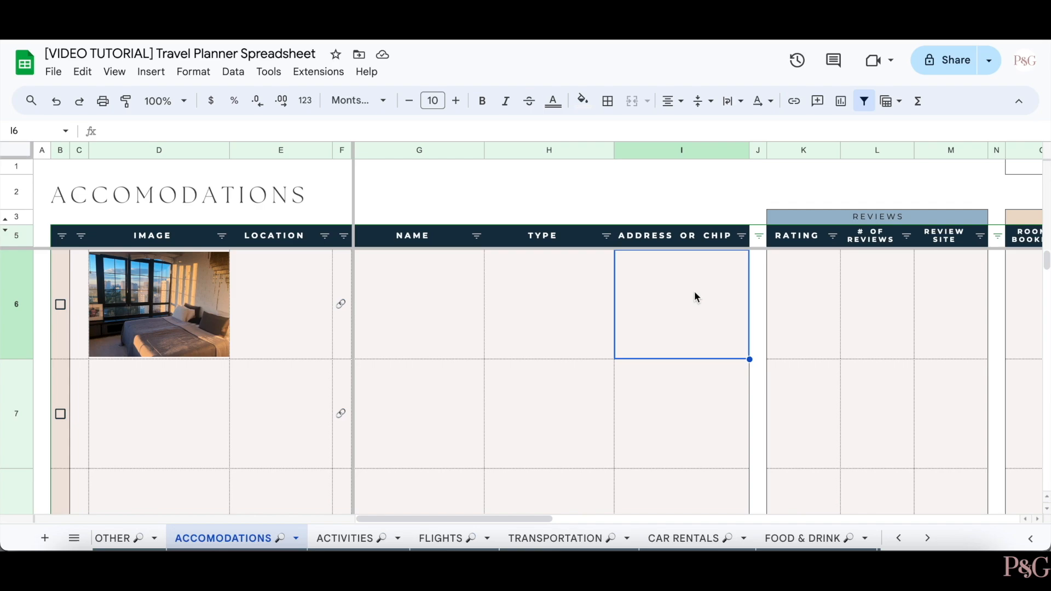
{"action": "type", "text": "12 Address St"}
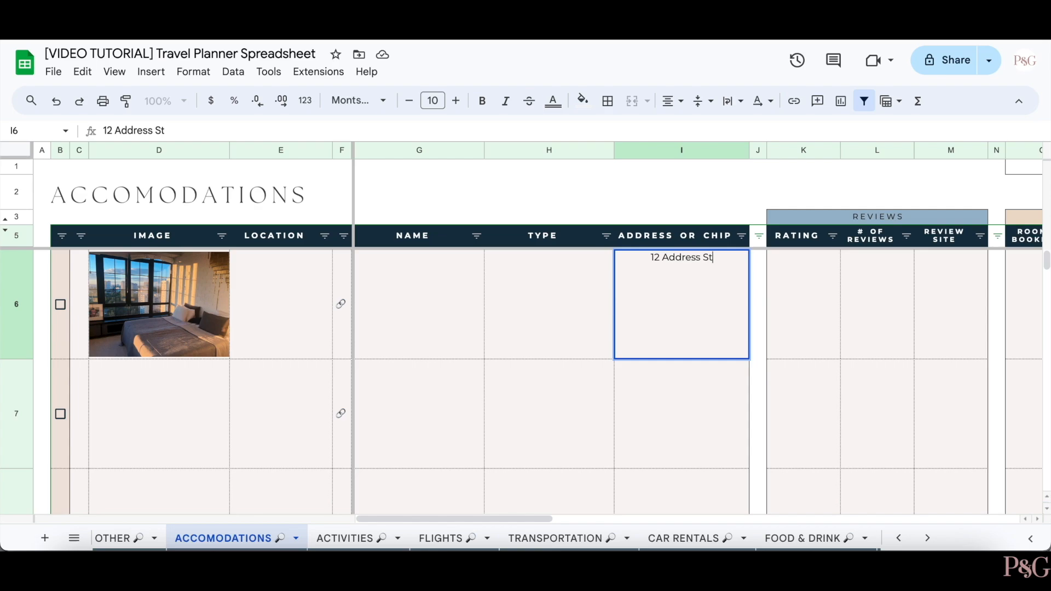
{"action": "key", "text": "ctrl+z"}
{"action": "key", "text": "ctrl+z"}
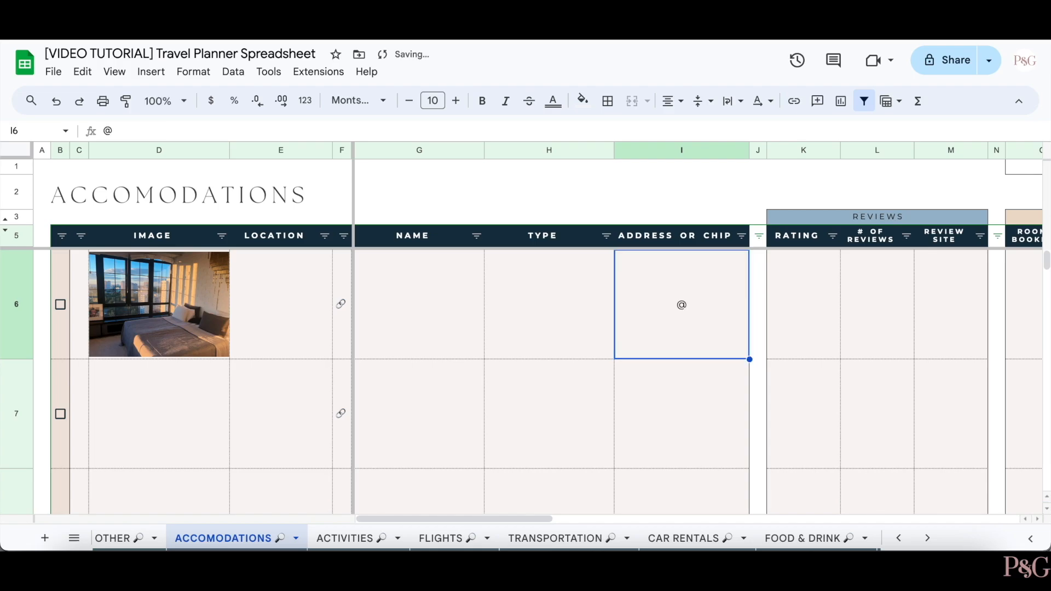
{"action": "type", "text": "@"}
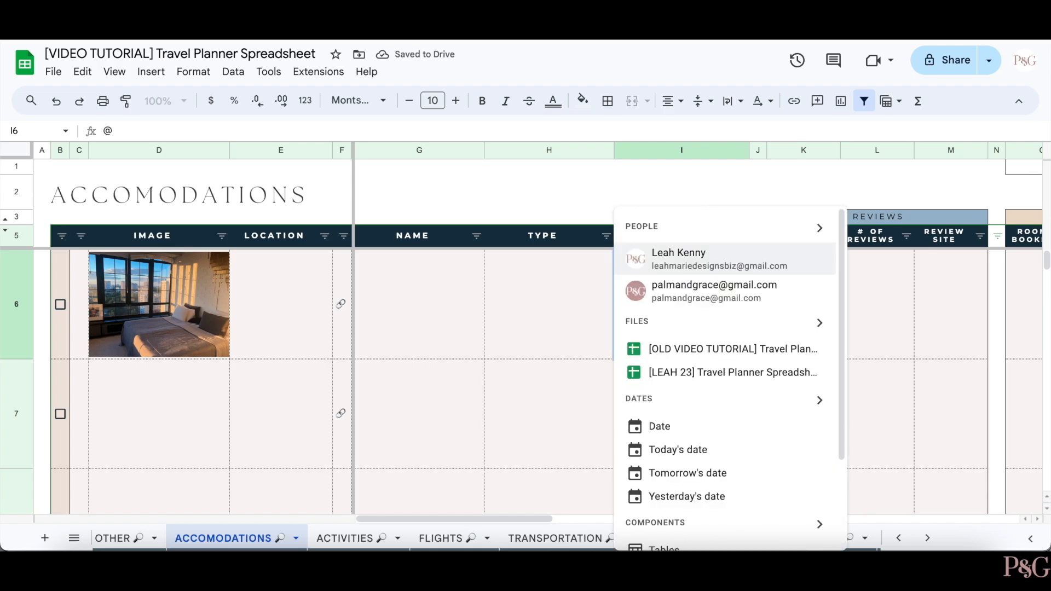
{"action": "type", "text": "Rome"}
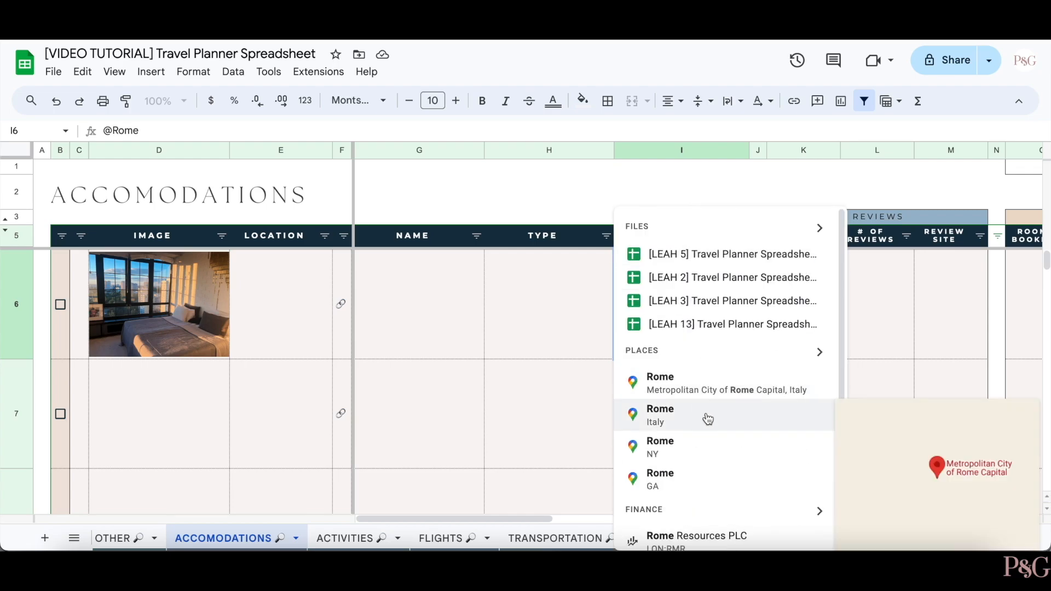
{"action": "scroll", "coordinate": [712, 410], "scroll_direction": "down", "scroll_amount": 1}
{"action": "left_click", "coordinate": [697, 392]}
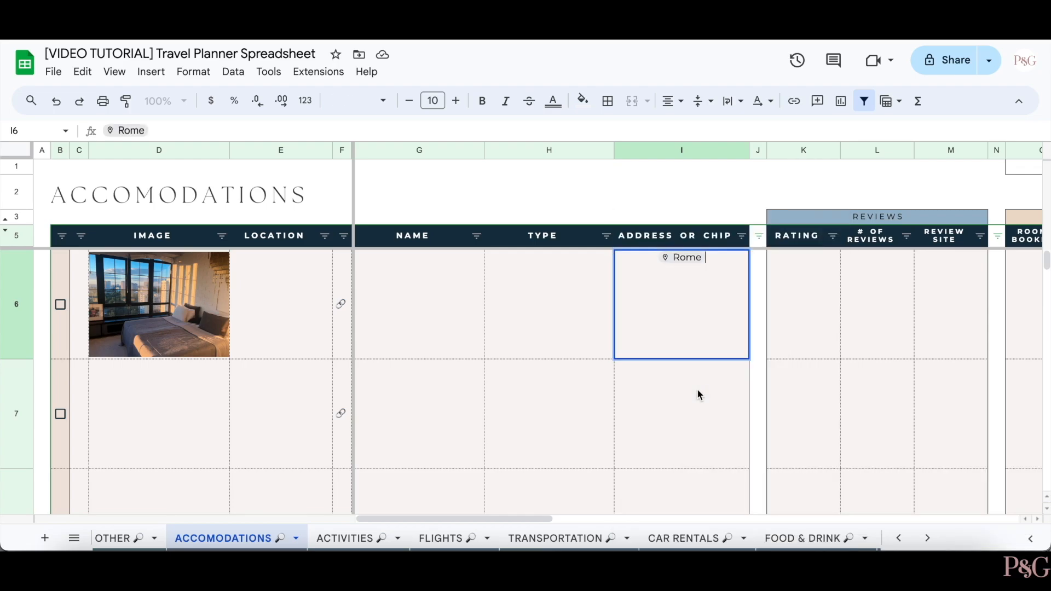
{"action": "left_click", "coordinate": [665, 412]}
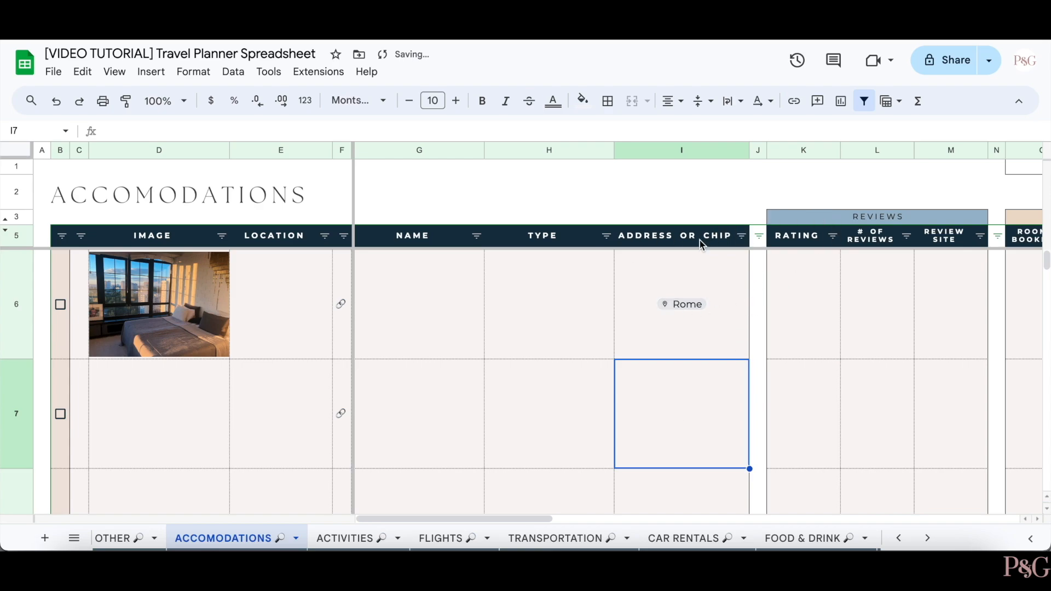
- Open the Rome chip's location in Google Maps from its preview
{"action": "left_click", "coordinate": [689, 304]}
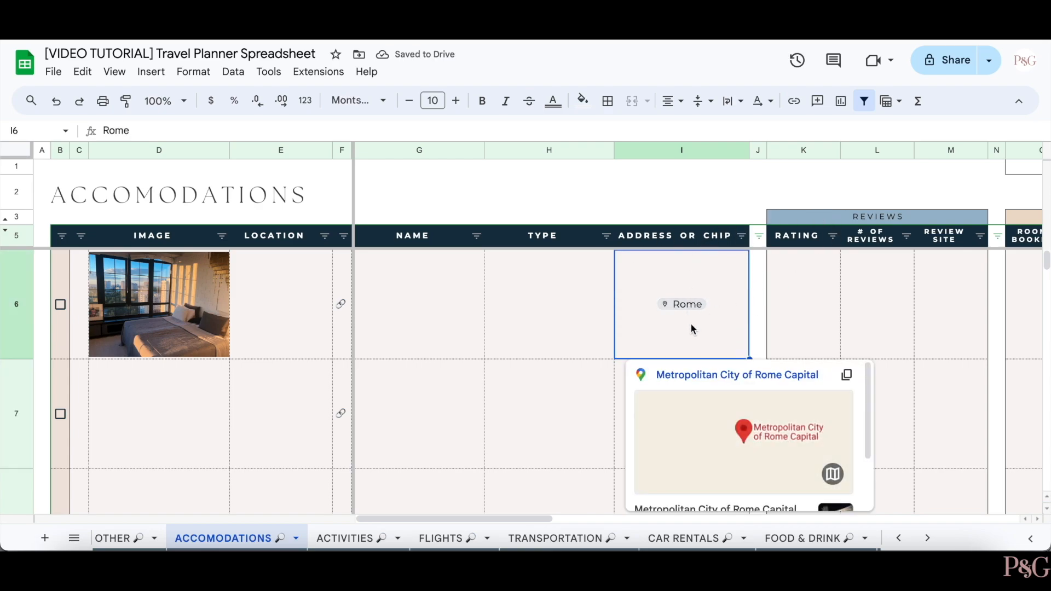
{"action": "scroll", "coordinate": [736, 464], "scroll_direction": "down", "scroll_amount": 2}
{"action": "scroll", "coordinate": [736, 462], "scroll_direction": "up", "scroll_amount": 3}
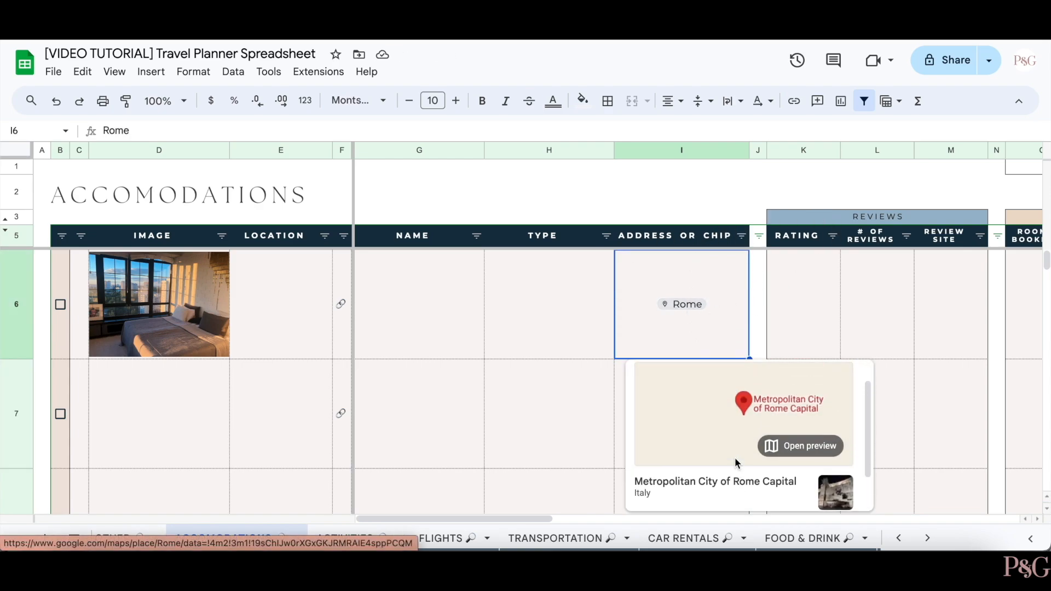
{"action": "left_click", "coordinate": [740, 375]}
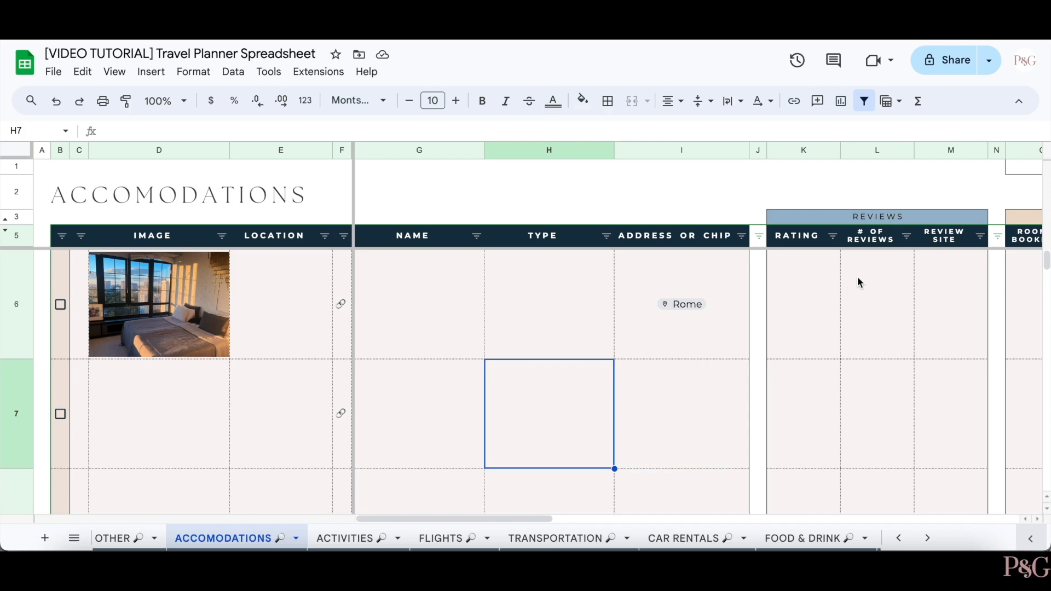
- Enter 1 room booked at 150 per night for the first stay
{"action": "scroll", "coordinate": [692, 262], "scroll_direction": "right", "scroll_amount": 5}
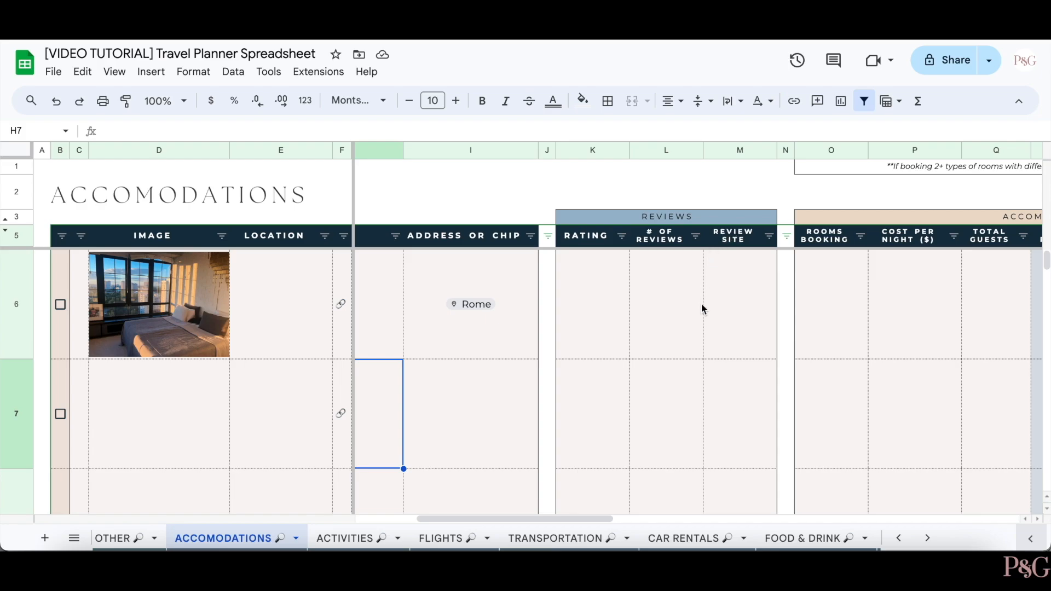
{"action": "left_click", "coordinate": [753, 306]}
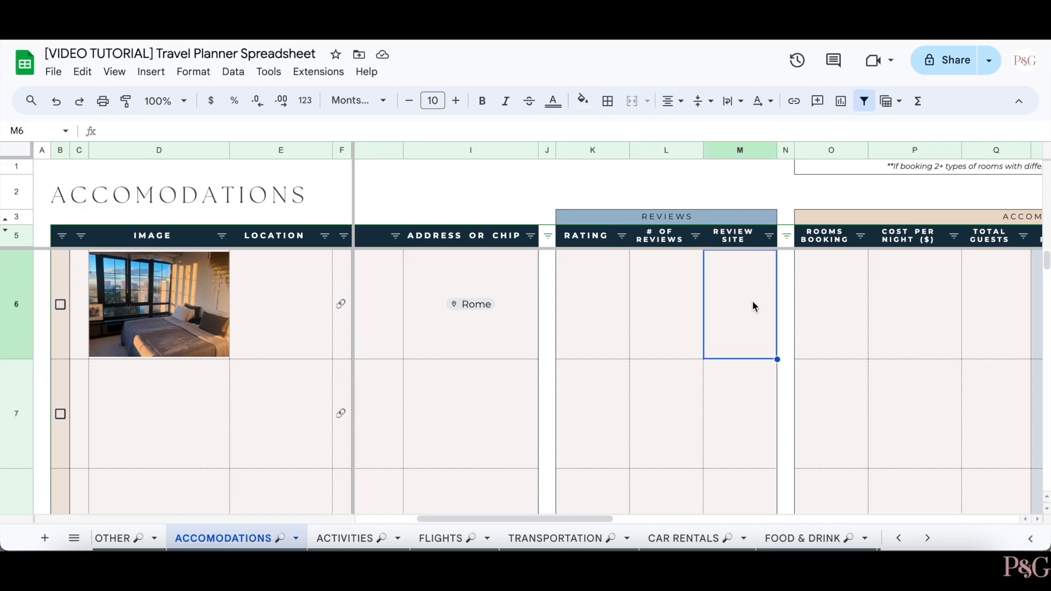
{"action": "scroll", "coordinate": [750, 301], "scroll_direction": "right", "scroll_amount": 5}
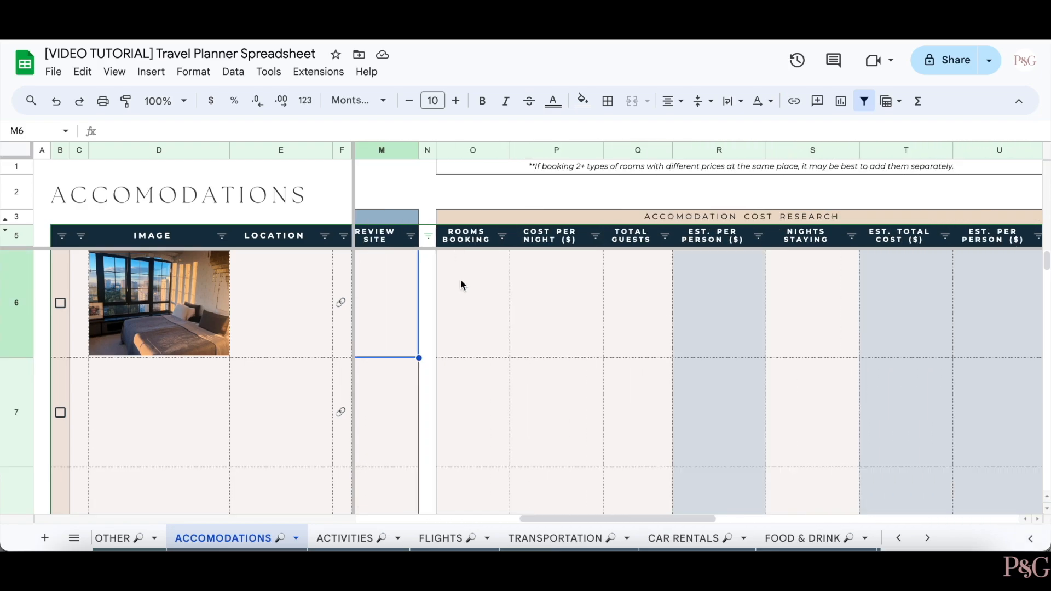
{"action": "left_click", "coordinate": [461, 296]}
{"action": "type", "text": "1"}
{"action": "left_click", "coordinate": [553, 298]}
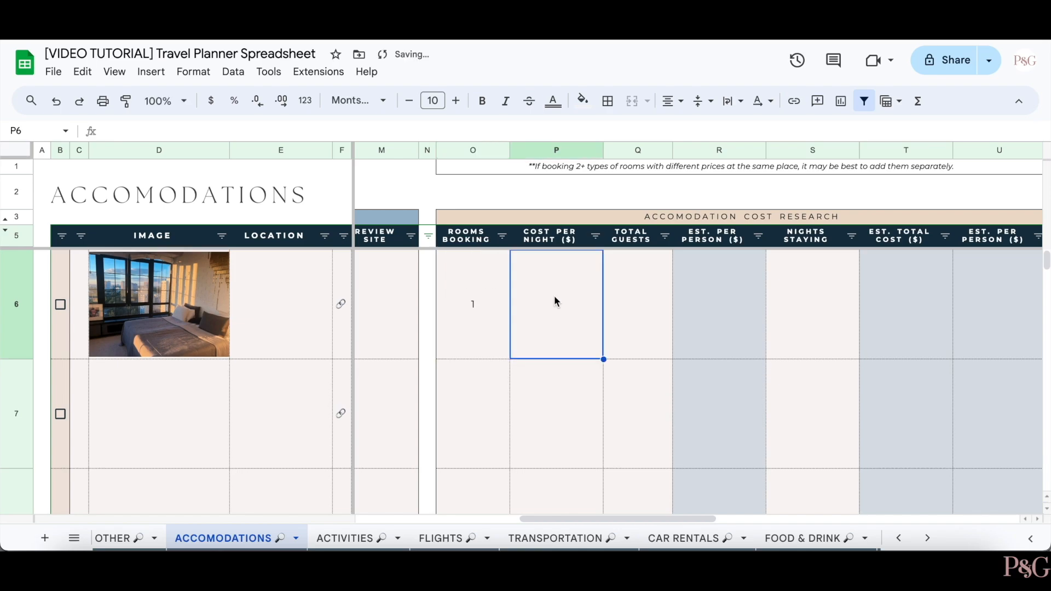
{"action": "scroll", "coordinate": [505, 320], "scroll_direction": "left", "scroll_amount": 1}
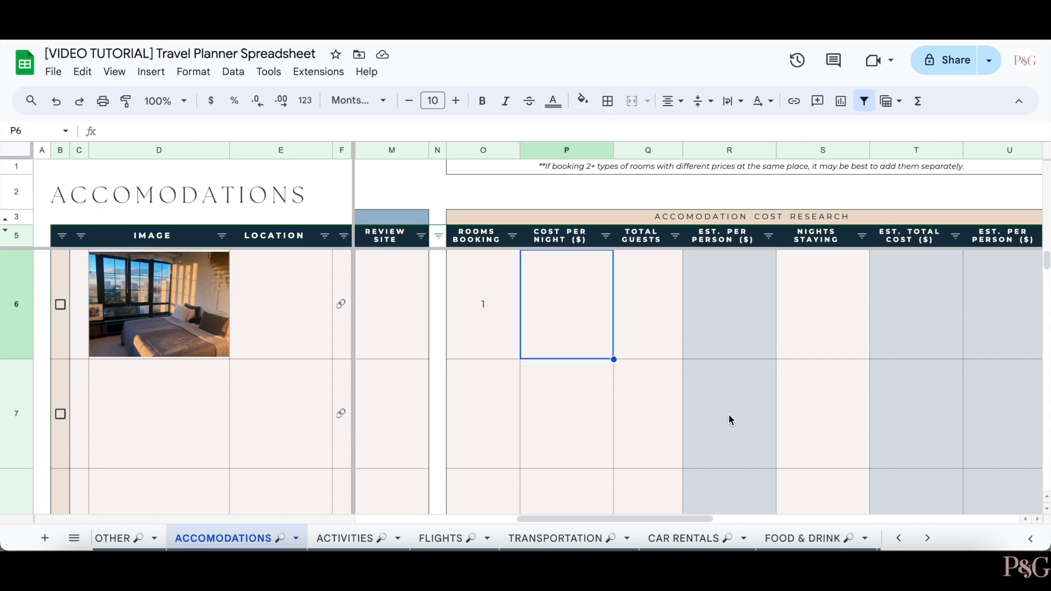
{"action": "type", "text": "150"}
{"action": "key", "text": "Return"}
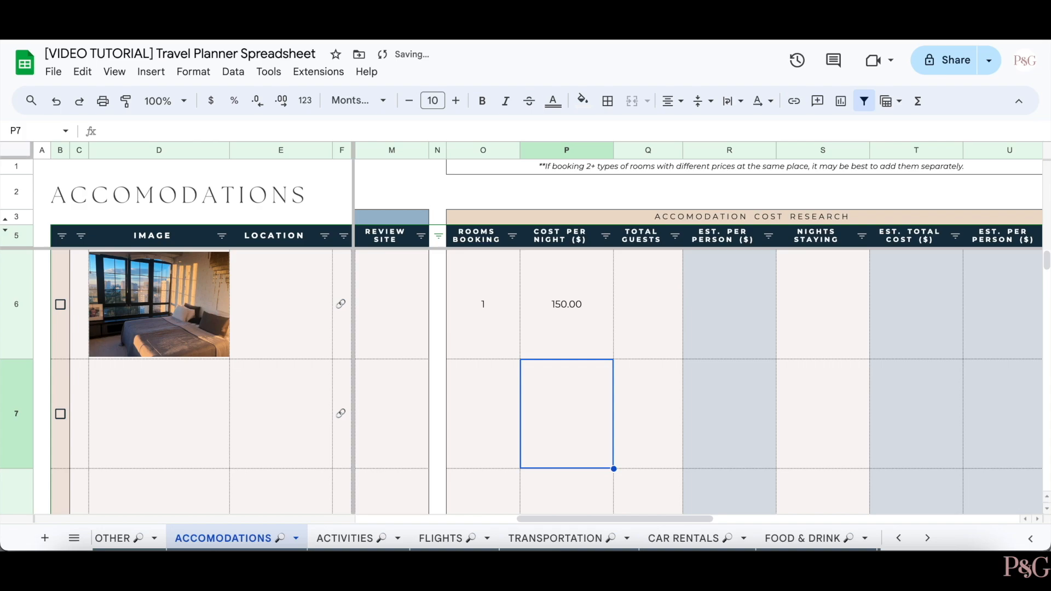
- Enter 4 total guests and 4 nights staying, bringing the total to 600.00
{"action": "left_click", "coordinate": [642, 304]}
{"action": "type", "text": "4"}
{"action": "key", "text": "Return"}
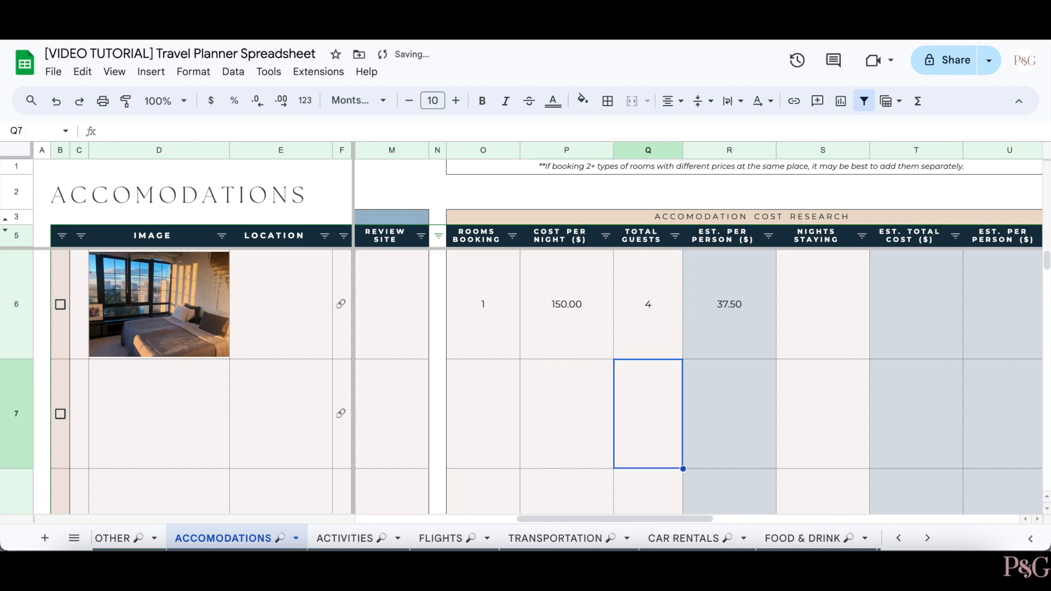
{"action": "scroll", "coordinate": [716, 305], "scroll_direction": "right", "scroll_amount": 2}
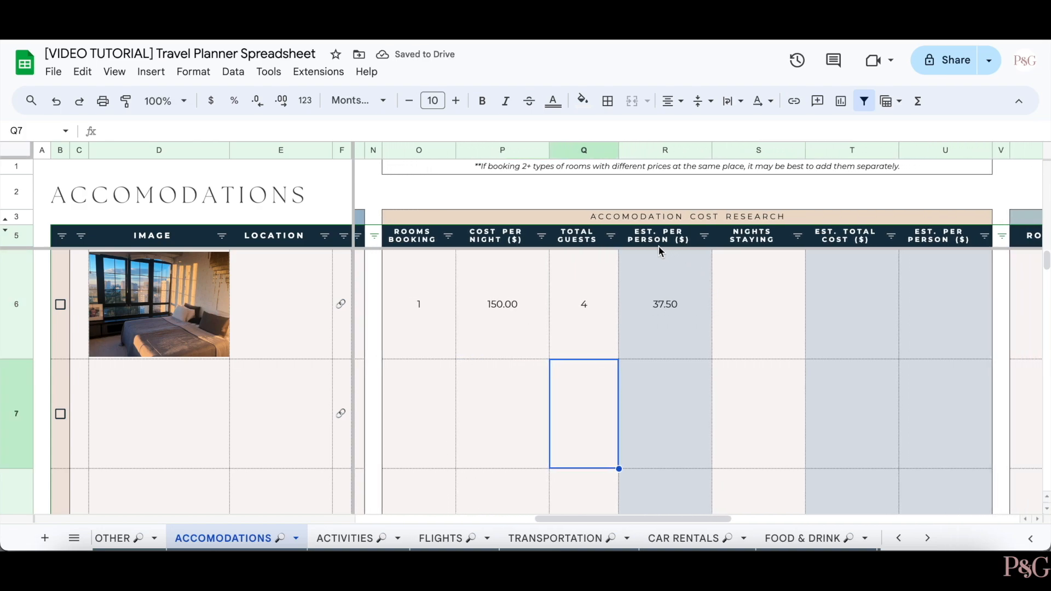
{"action": "scroll", "coordinate": [664, 343], "scroll_direction": "right", "scroll_amount": 3}
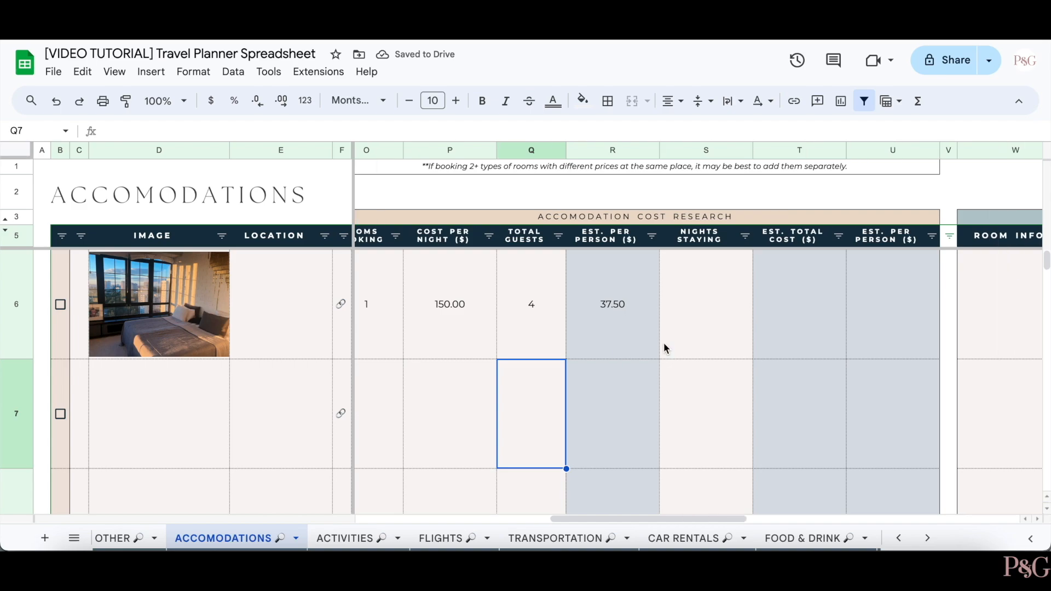
{"action": "left_click", "coordinate": [682, 320]}
{"action": "type", "text": "4"}
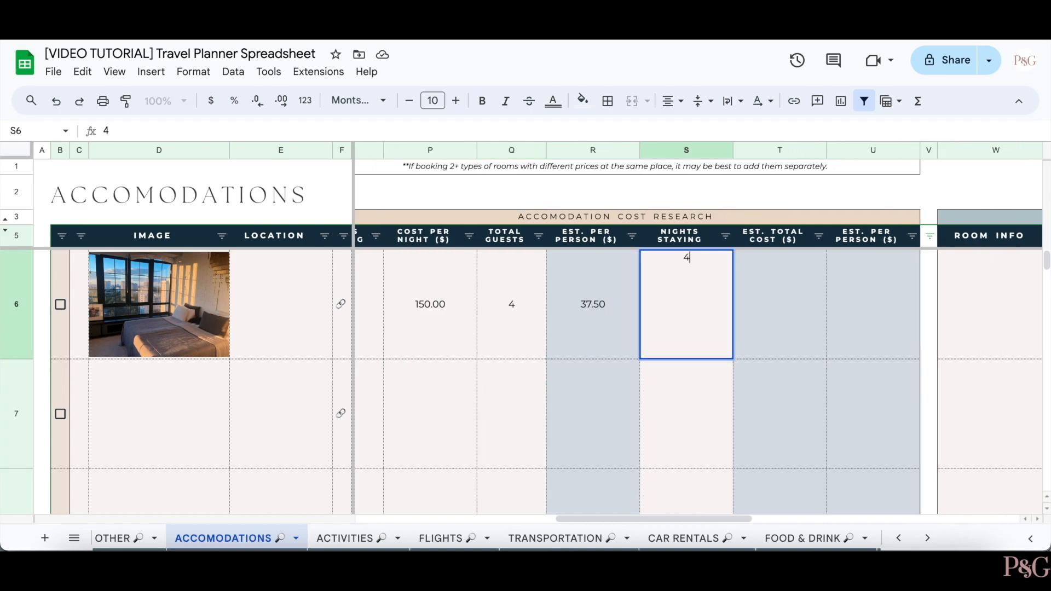
{"action": "key", "text": "Return"}
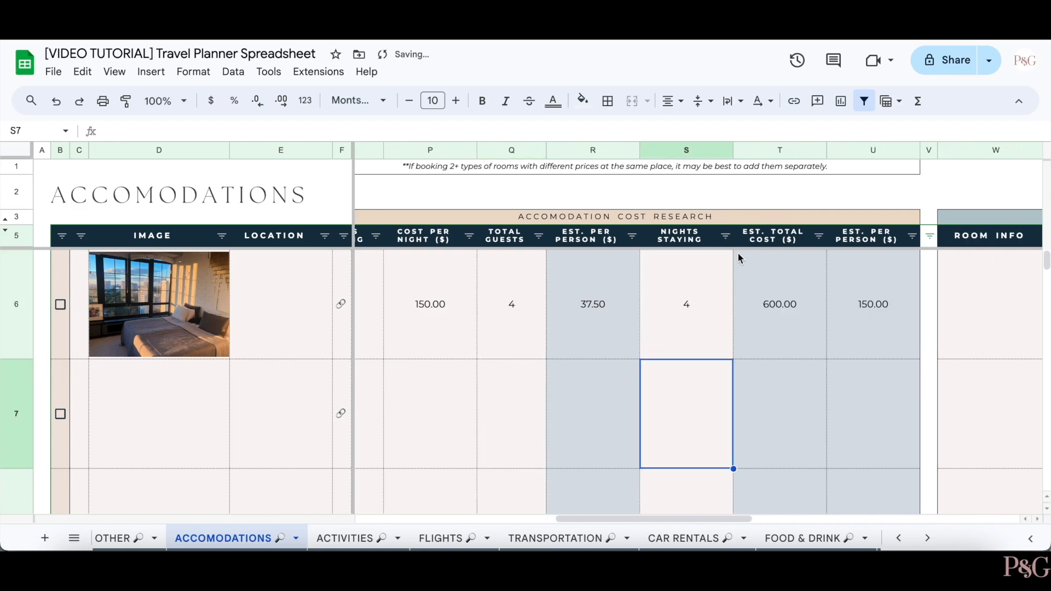
- Scroll right through the Room Details, Amenities and Notes columns of the Accomodations sheet
{"action": "scroll", "coordinate": [855, 347], "scroll_direction": "right", "scroll_amount": 1}
{"action": "scroll", "coordinate": [856, 350], "scroll_direction": "right", "scroll_amount": 8}
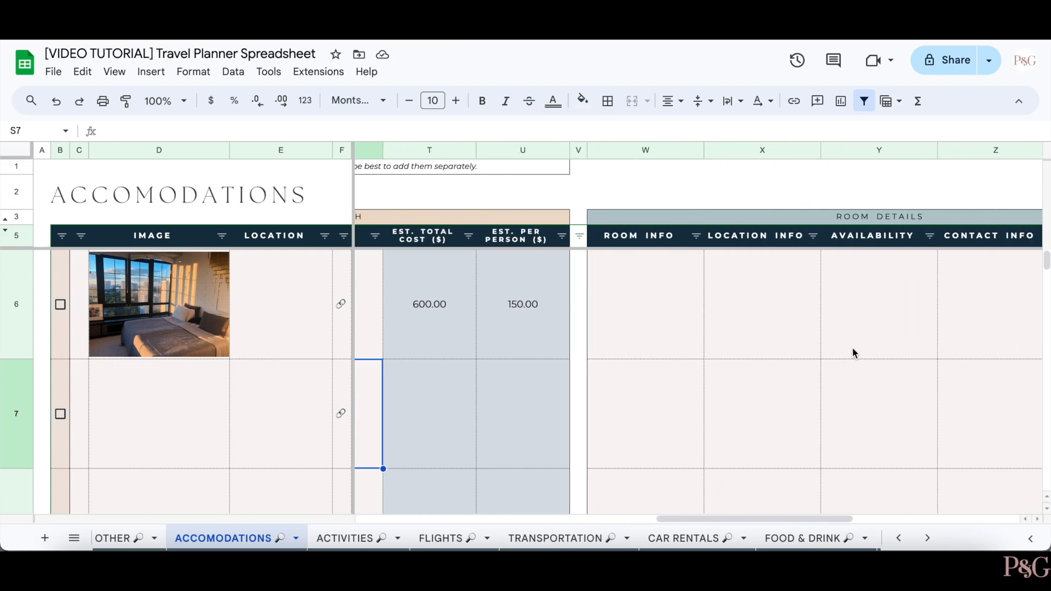
{"action": "scroll", "coordinate": [853, 351], "scroll_direction": "right", "scroll_amount": 1}
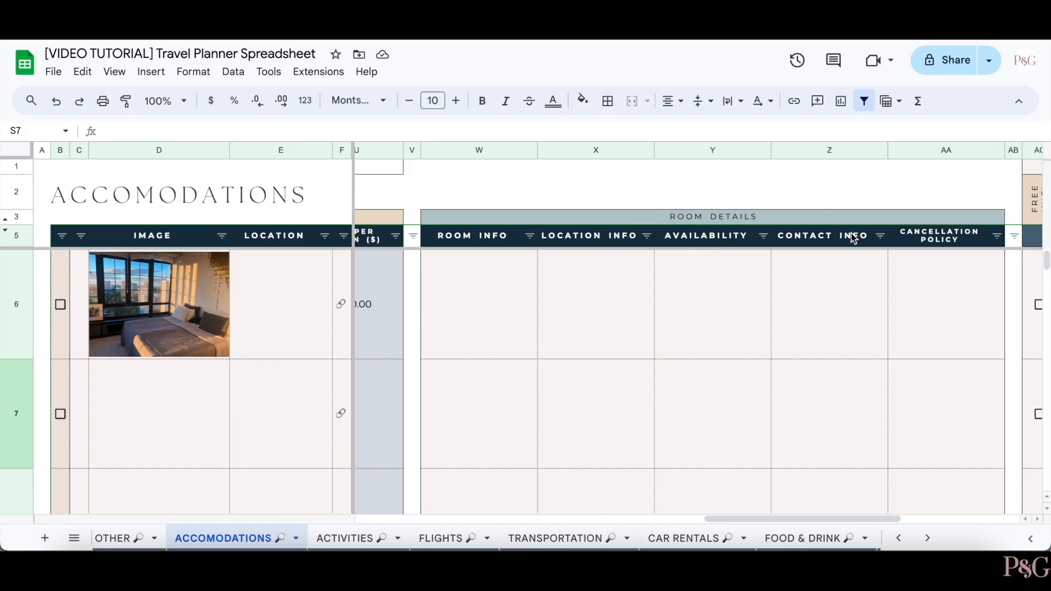
{"action": "scroll", "coordinate": [888, 252], "scroll_direction": "right", "scroll_amount": 4}
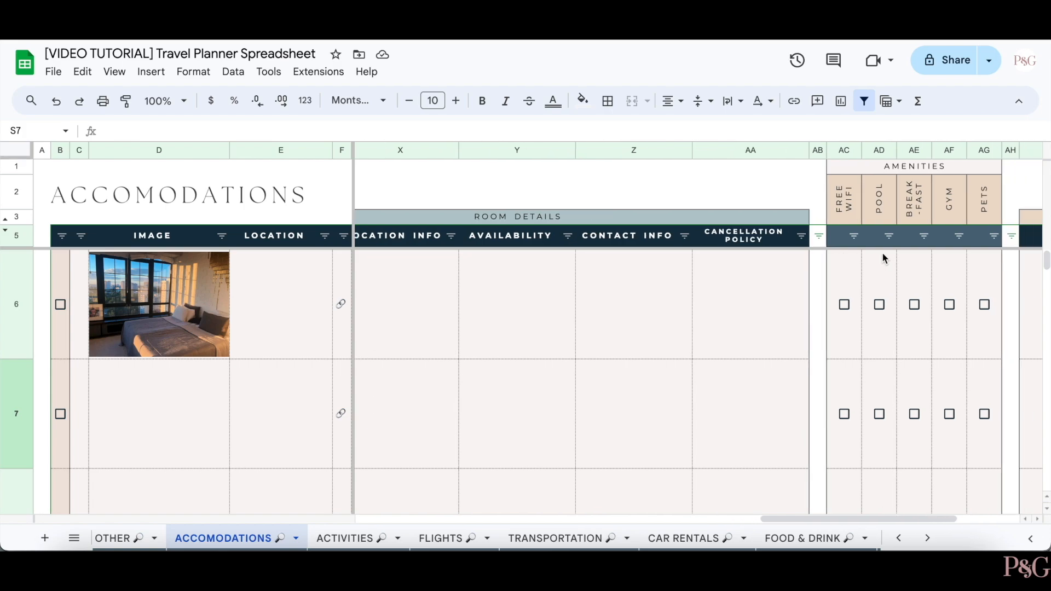
{"action": "scroll", "coordinate": [882, 252], "scroll_direction": "right", "scroll_amount": 3}
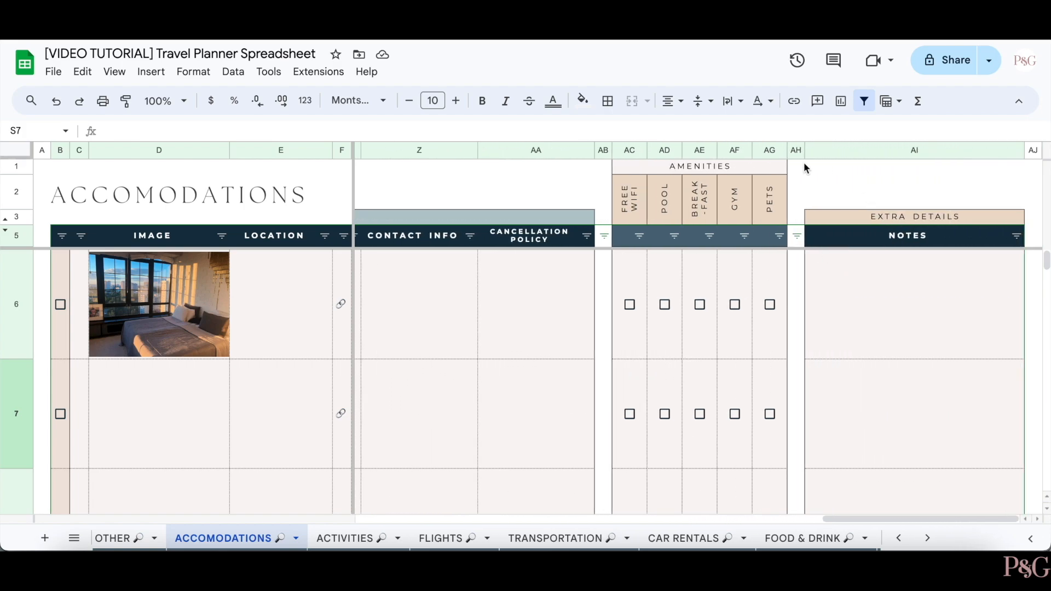
{"action": "left_click_drag", "start_coordinate": [629, 204], "coordinate": [778, 198]}
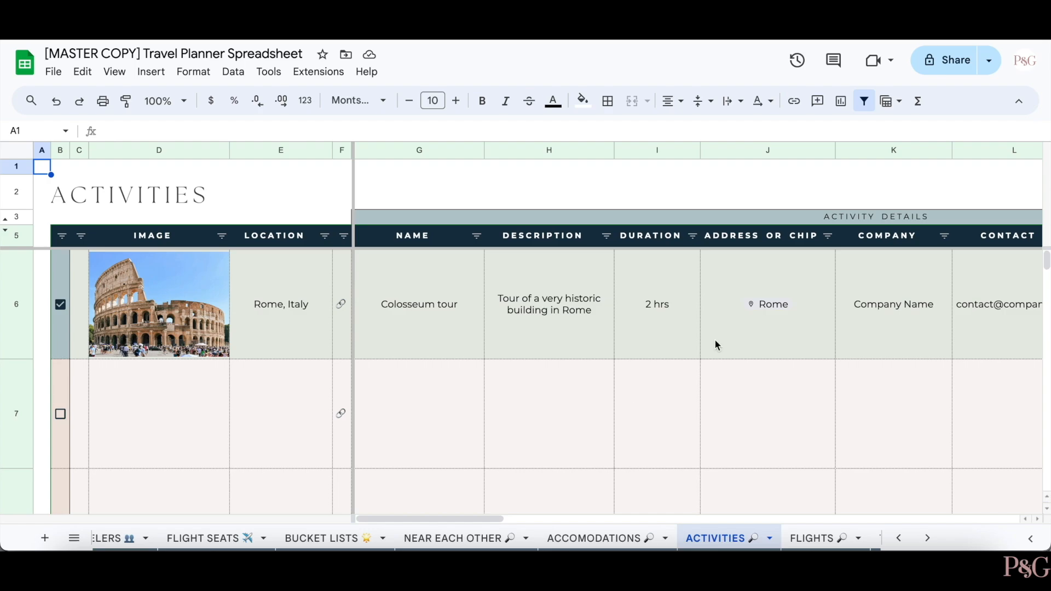
- Scroll across the Activities sheet's Group Rate, Standard Rate, Child and Adult Rate columns and back to Group Rate
{"action": "scroll", "coordinate": [770, 338], "scroll_direction": "right", "scroll_amount": 5}
{"action": "scroll", "coordinate": [768, 340], "scroll_direction": "right", "scroll_amount": 8}
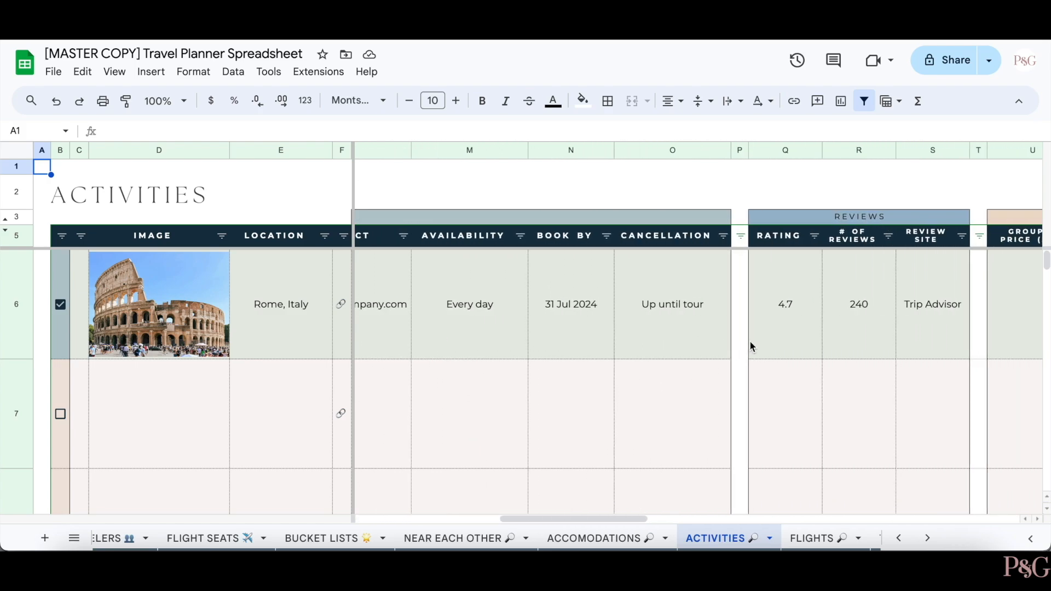
{"action": "scroll", "coordinate": [738, 350], "scroll_direction": "right", "scroll_amount": 8}
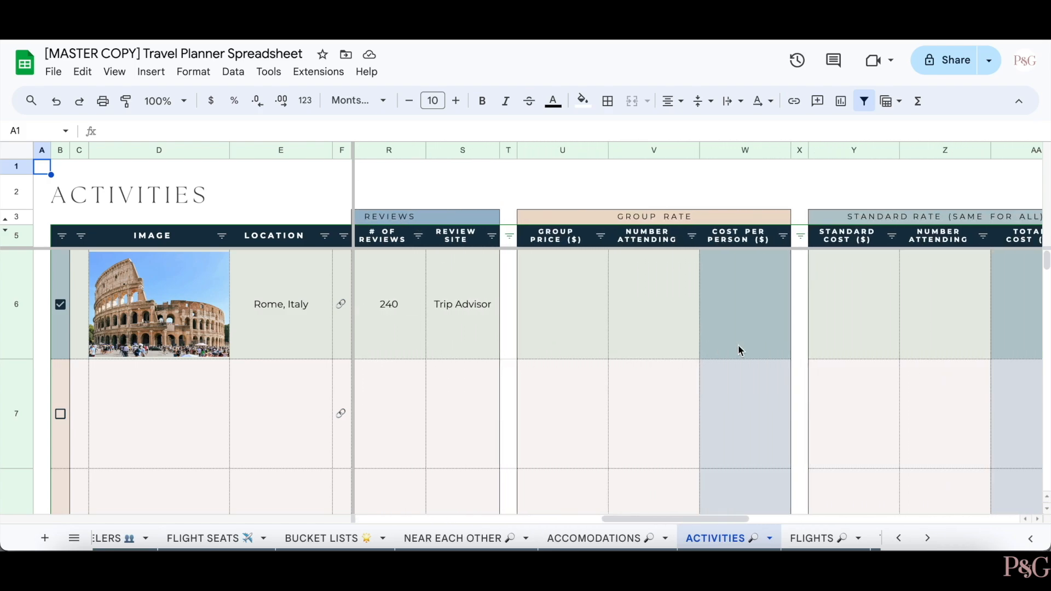
{"action": "scroll", "coordinate": [739, 350], "scroll_direction": "right", "scroll_amount": 2}
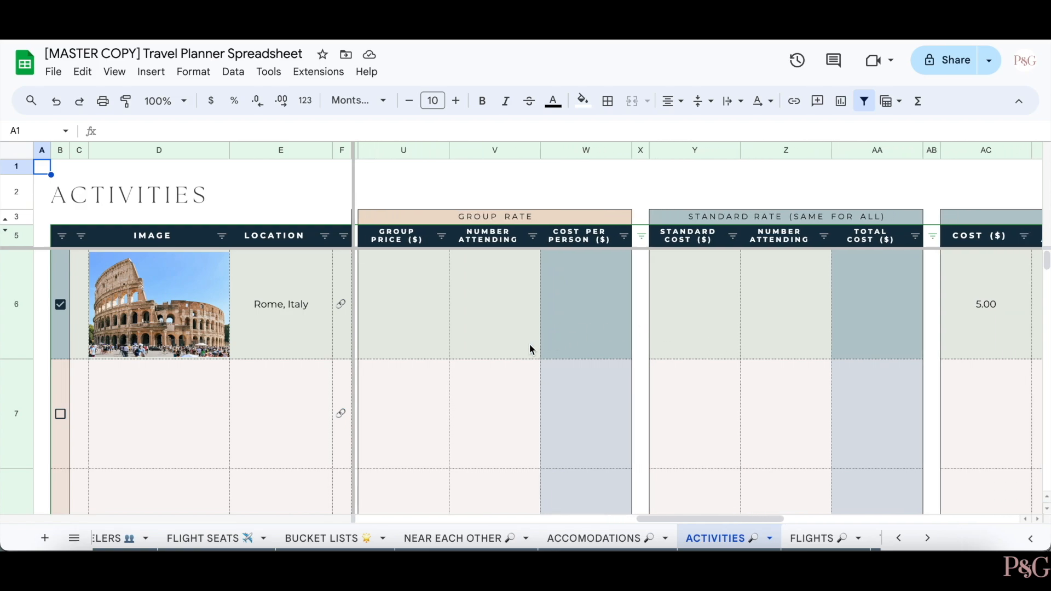
{"action": "scroll", "coordinate": [530, 344], "scroll_direction": "left", "scroll_amount": 2}
{"action": "scroll", "coordinate": [848, 359], "scroll_direction": "right", "scroll_amount": 5}
{"action": "scroll", "coordinate": [848, 358], "scroll_direction": "right", "scroll_amount": 6}
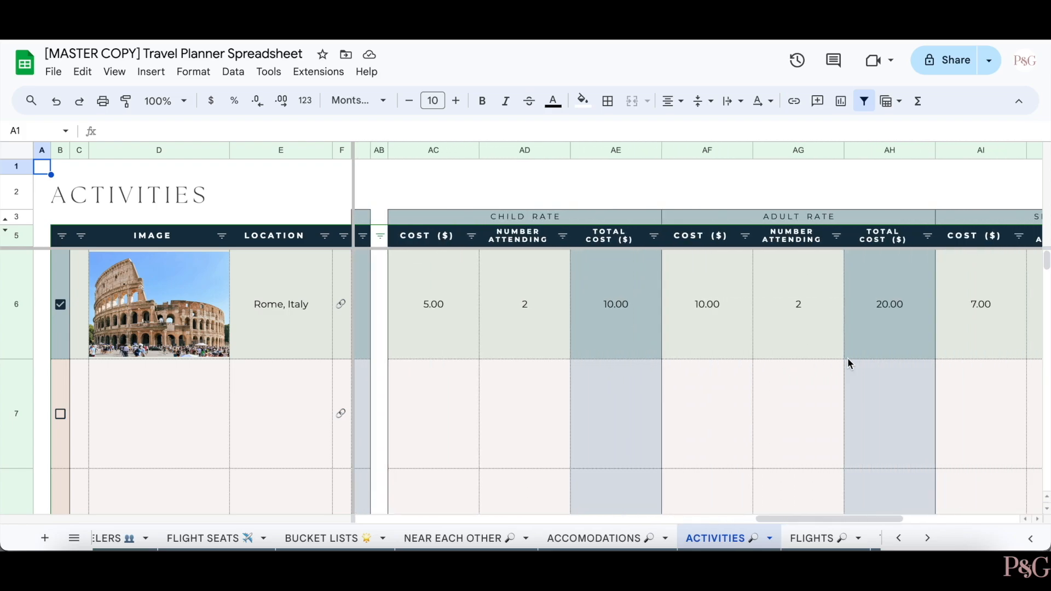
{"action": "scroll", "coordinate": [849, 361], "scroll_direction": "left", "scroll_amount": 12}
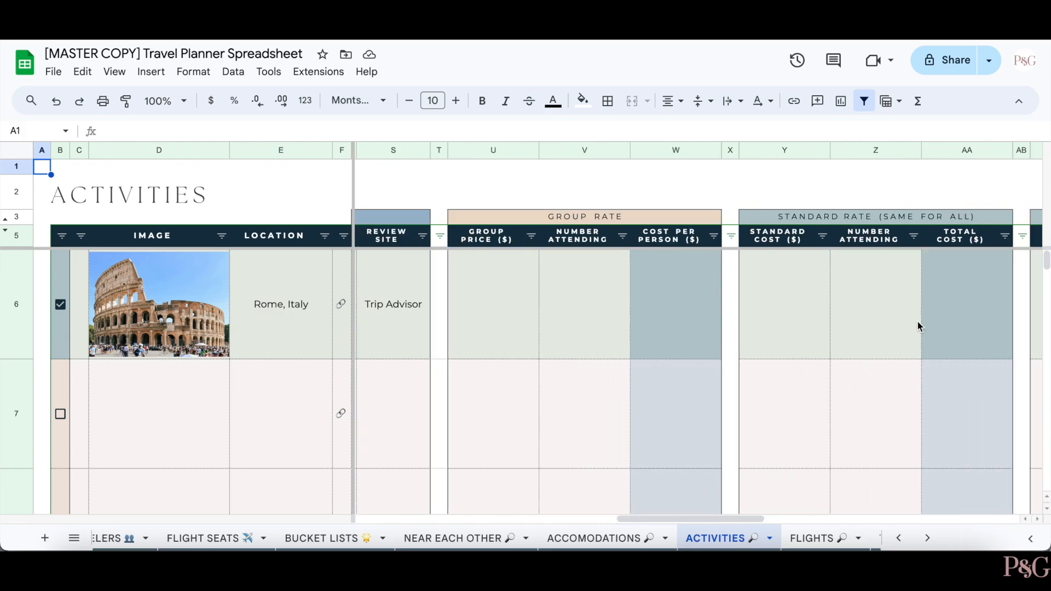
{"action": "scroll", "coordinate": [773, 376], "scroll_direction": "right", "scroll_amount": 6}
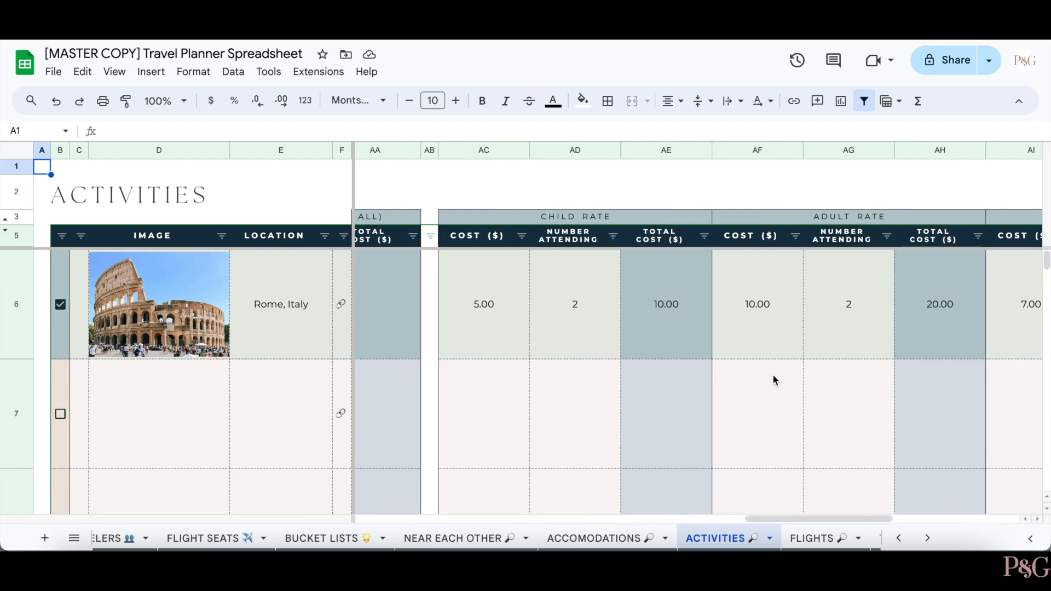
{"action": "scroll", "coordinate": [773, 378], "scroll_direction": "left", "scroll_amount": 3}
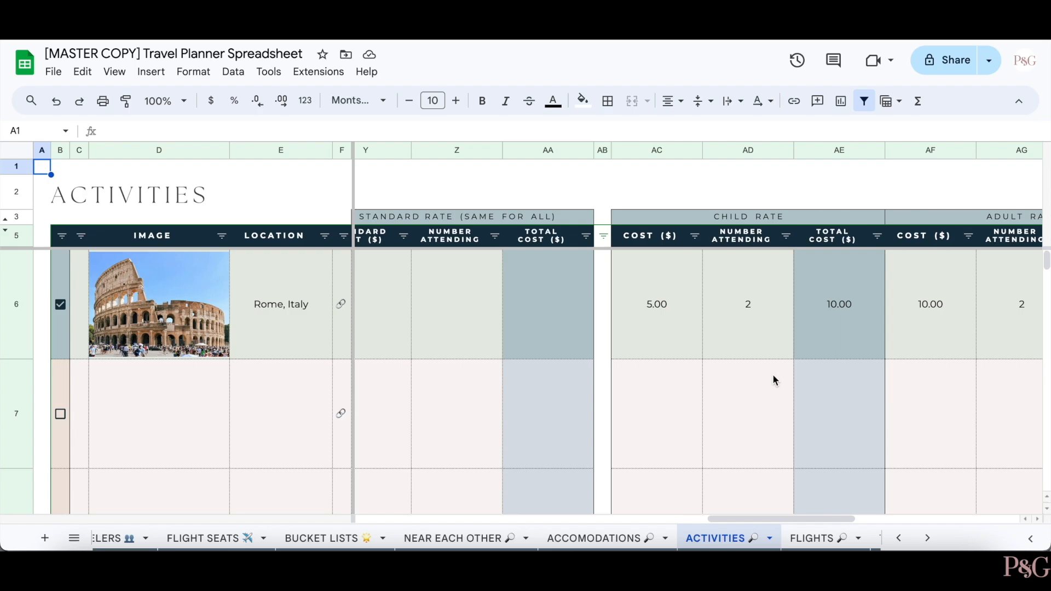
{"action": "scroll", "coordinate": [529, 366], "scroll_direction": "left", "scroll_amount": 5}
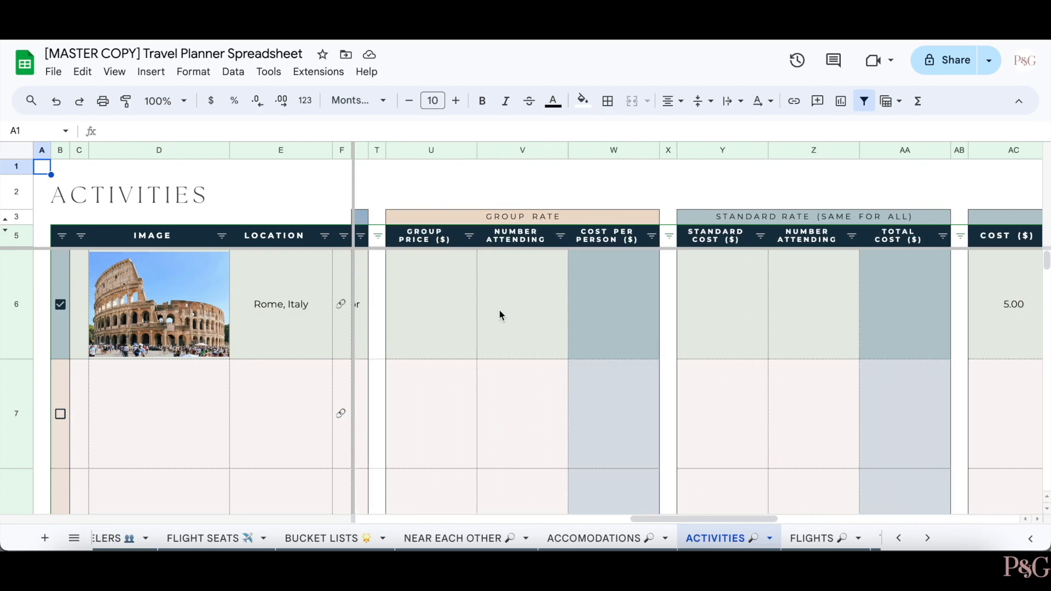
{"action": "scroll", "coordinate": [499, 315], "scroll_direction": "left", "scroll_amount": 1}
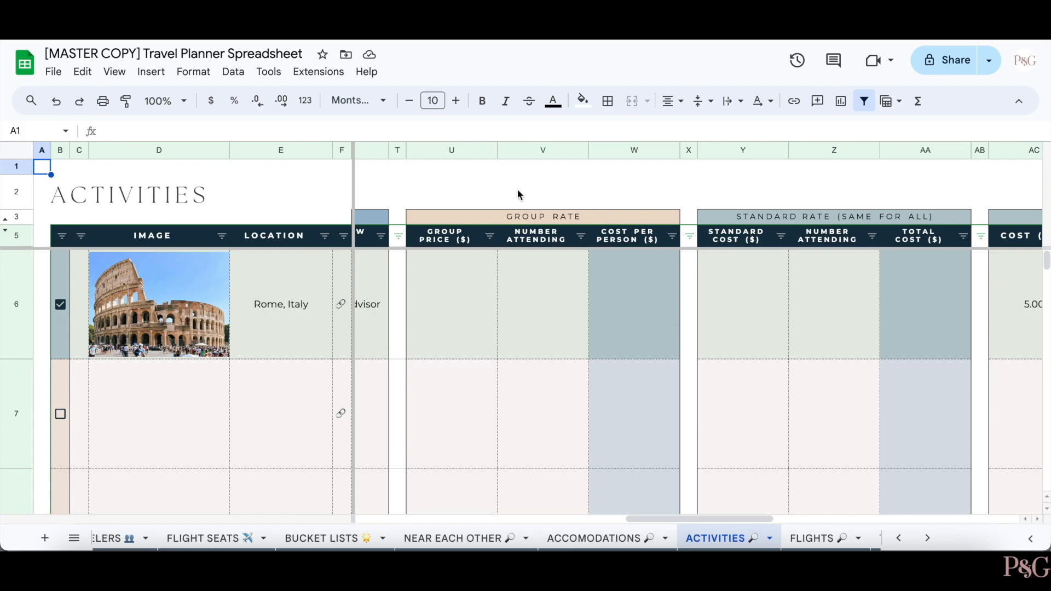
- Try a 500 group price with 10 attending for the Colosseum tour, then clear both cells
{"action": "left_click", "coordinate": [438, 299]}
{"action": "type", "text": "500"}
{"action": "key", "text": "Return"}
{"action": "left_click", "coordinate": [510, 320]}
{"action": "type", "text": "10"}
{"action": "key", "text": "Return"}
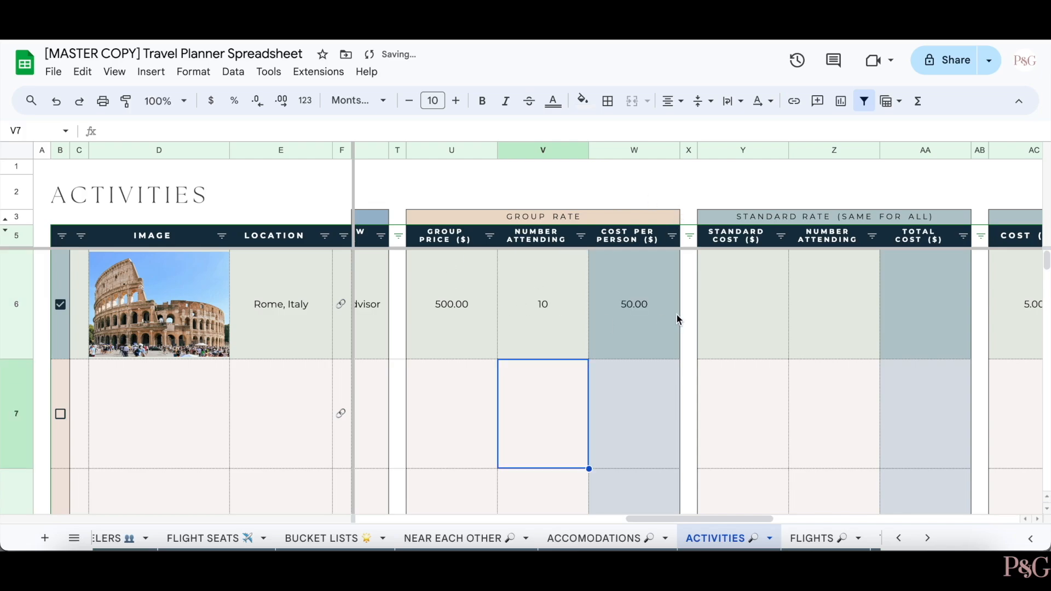
{"action": "left_click_drag", "start_coordinate": [469, 290], "coordinate": [542, 305]}
{"action": "key", "text": "Delete"}
- Enter a 25 standard cost with 10 attending for the Rome activity
{"action": "scroll", "coordinate": [685, 343], "scroll_direction": "right", "scroll_amount": 3}
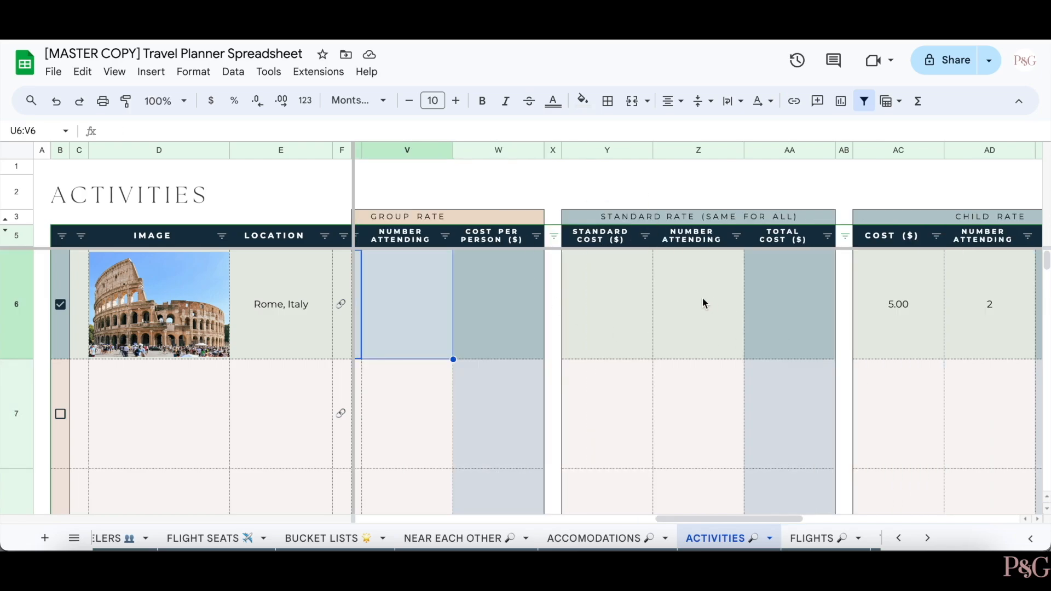
{"action": "left_click", "coordinate": [589, 301]}
{"action": "type", "text": "25"}
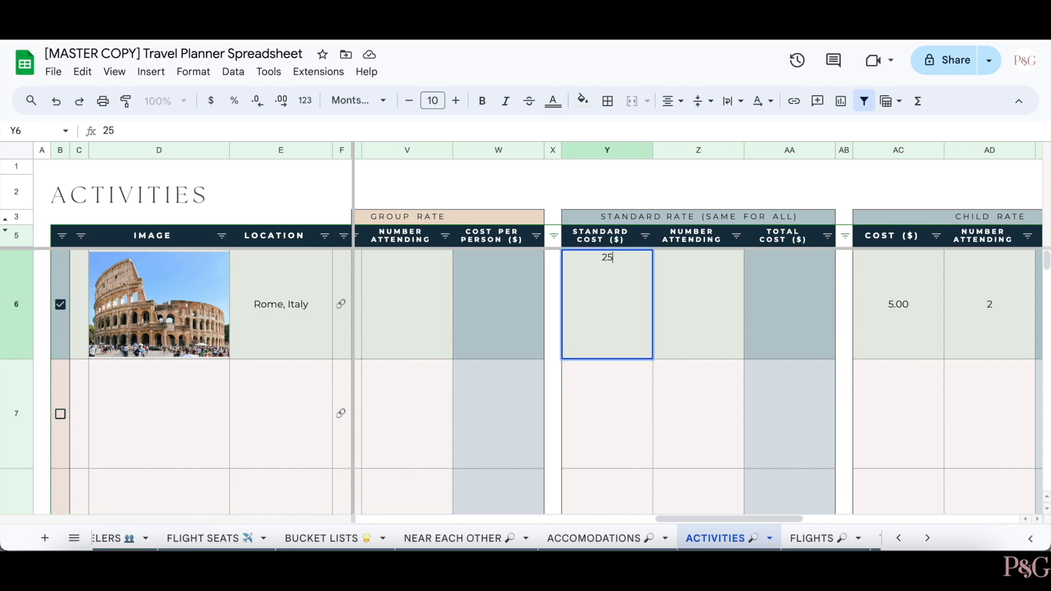
{"action": "left_click", "coordinate": [719, 319]}
{"action": "type", "text": "10"}
{"action": "key", "text": "Return"}
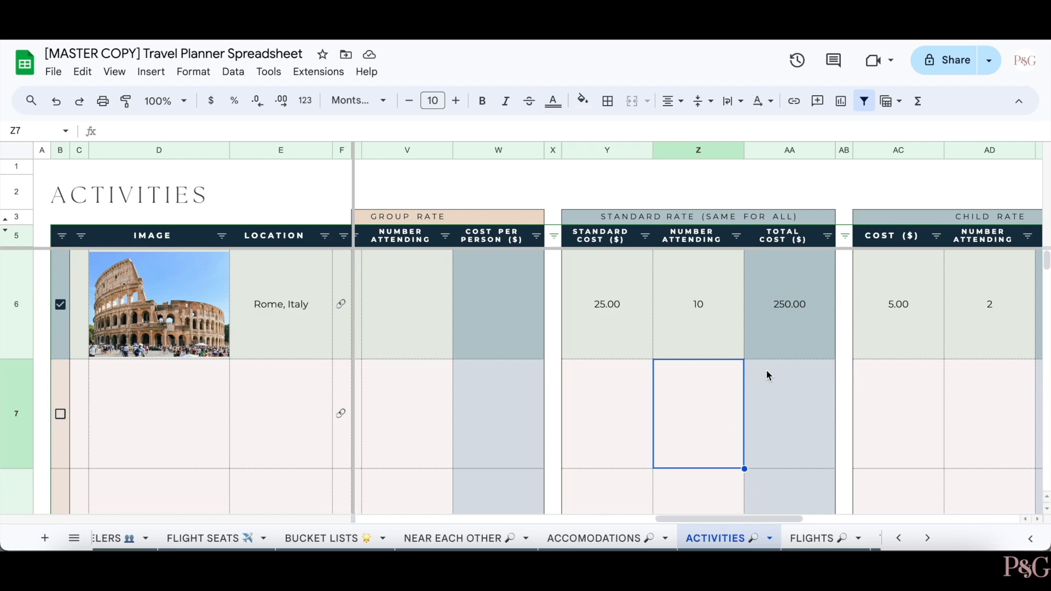
- Review the 5.00 child rate and the children and adults attending counts
{"action": "scroll", "coordinate": [777, 345], "scroll_direction": "right", "scroll_amount": 4}
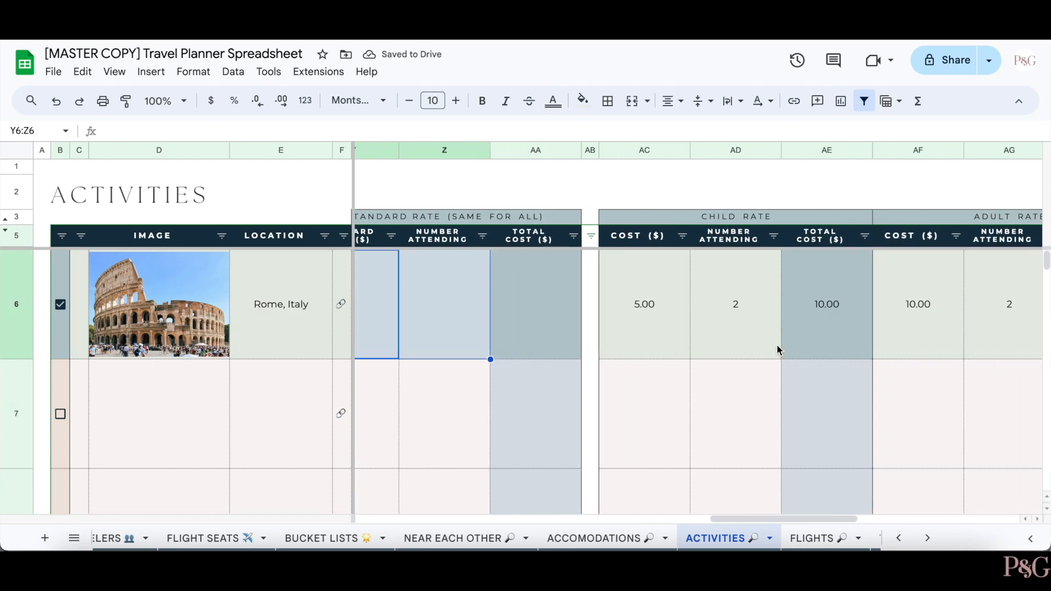
{"action": "scroll", "coordinate": [780, 350], "scroll_direction": "right", "scroll_amount": 5}
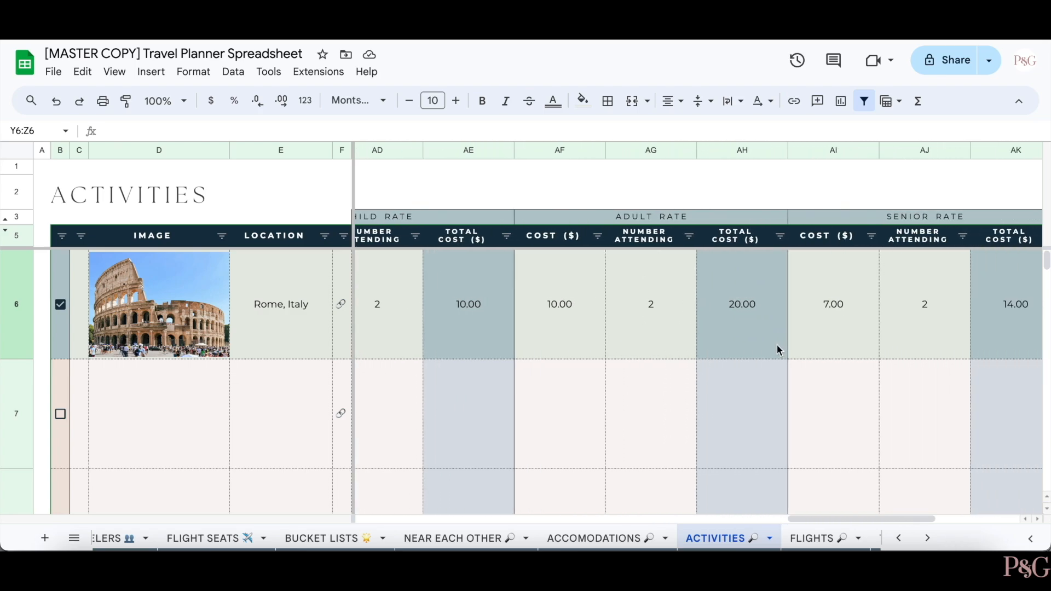
{"action": "scroll", "coordinate": [777, 344], "scroll_direction": "right", "scroll_amount": 1}
{"action": "scroll", "coordinate": [777, 344], "scroll_direction": "left", "scroll_amount": 4}
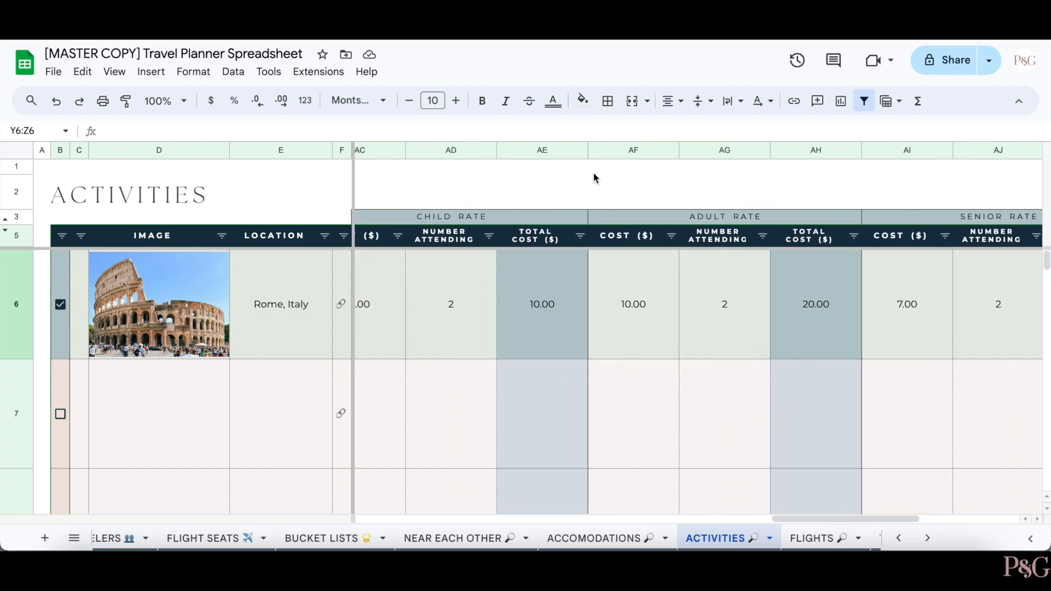
{"action": "scroll", "coordinate": [819, 340], "scroll_direction": "right", "scroll_amount": 3}
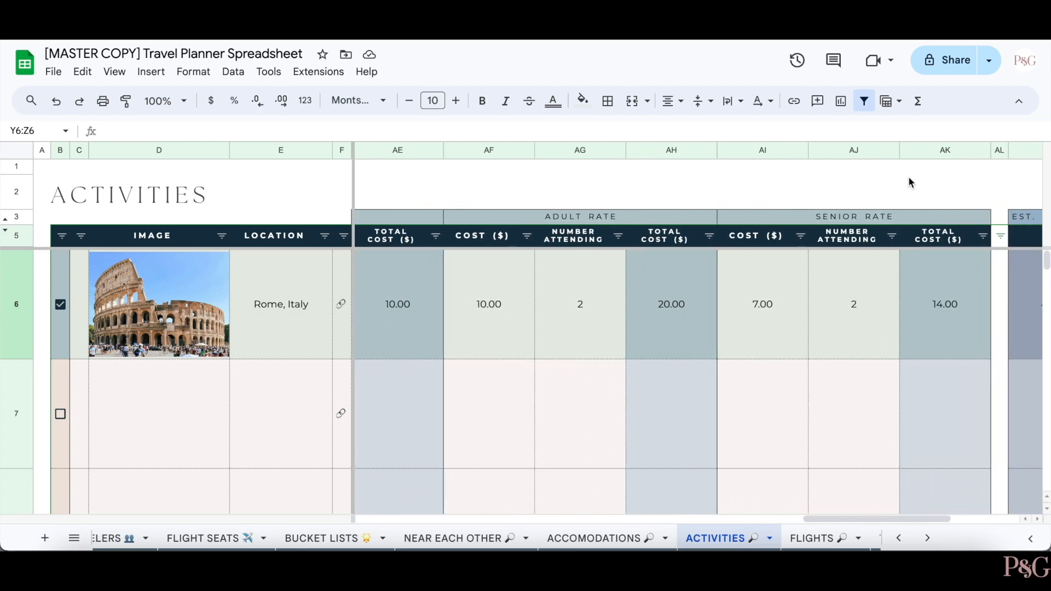
{"action": "scroll", "coordinate": [698, 284], "scroll_direction": "left", "scroll_amount": 4}
{"action": "scroll", "coordinate": [697, 283], "scroll_direction": "left", "scroll_amount": 3}
{"action": "scroll", "coordinate": [698, 283], "scroll_direction": "right", "scroll_amount": 1}
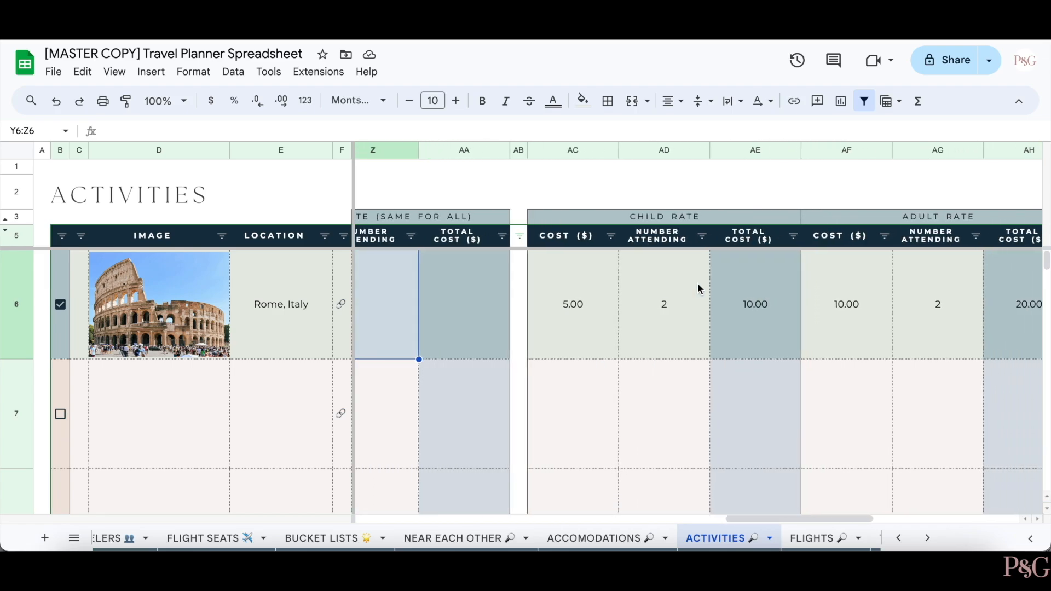
{"action": "left_click", "coordinate": [575, 307]}
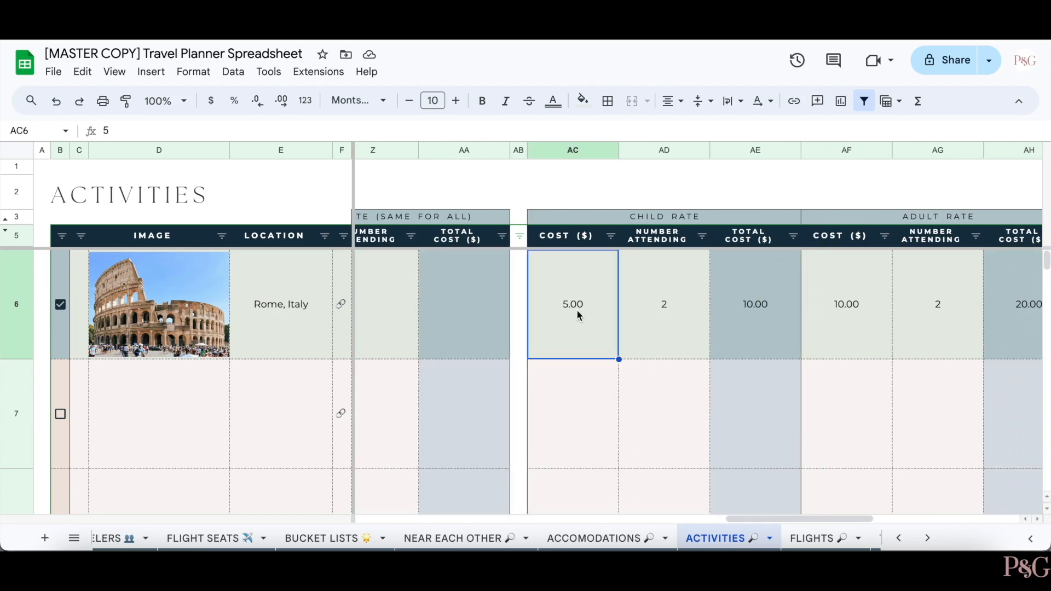
{"action": "left_click", "coordinate": [669, 282]}
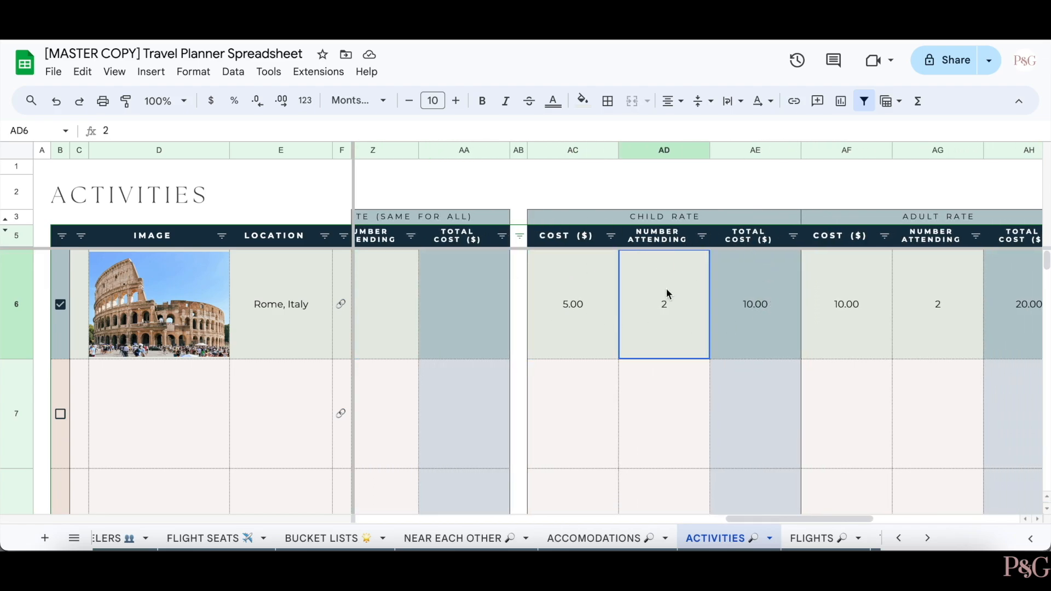
{"action": "scroll", "coordinate": [830, 301], "scroll_direction": "right", "scroll_amount": 1}
{"action": "scroll", "coordinate": [829, 301], "scroll_direction": "right", "scroll_amount": 2}
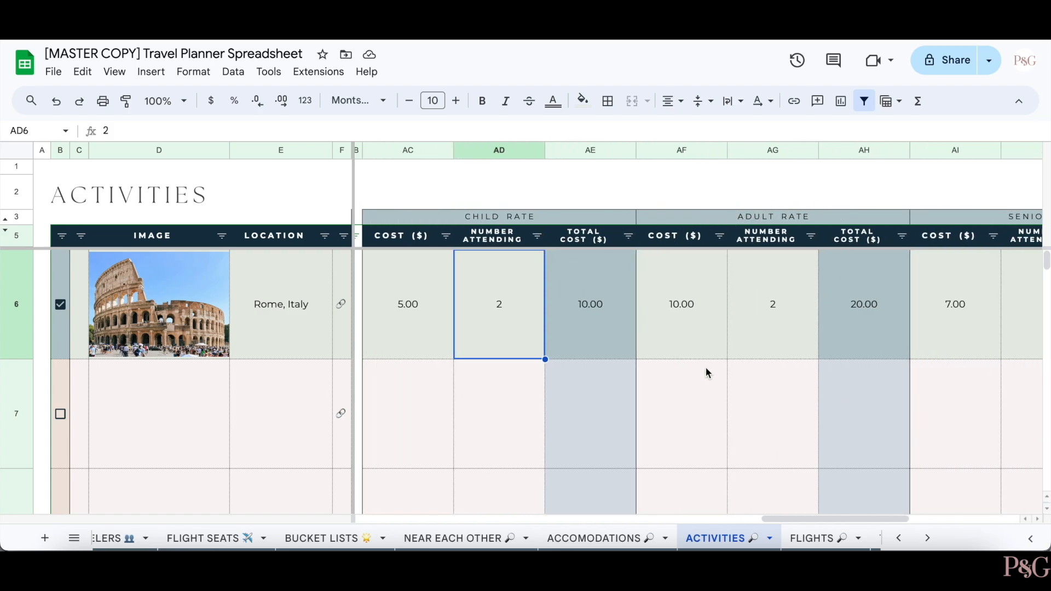
{"action": "left_click", "coordinate": [780, 278]}
{"action": "scroll", "coordinate": [781, 278], "scroll_direction": "right", "scroll_amount": 4}
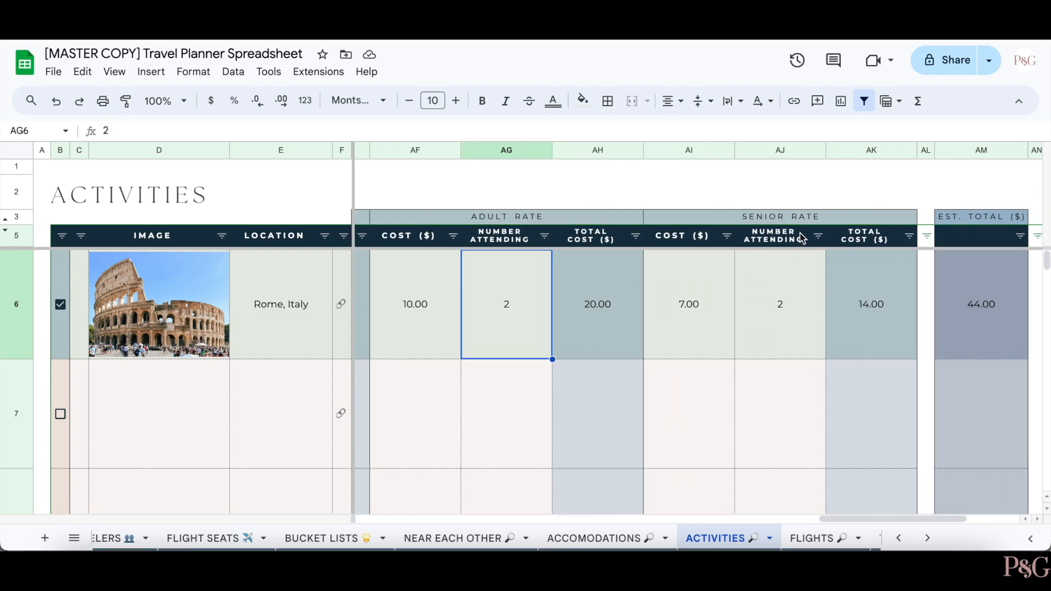
{"action": "scroll", "coordinate": [767, 273], "scroll_direction": "right", "scroll_amount": 2}
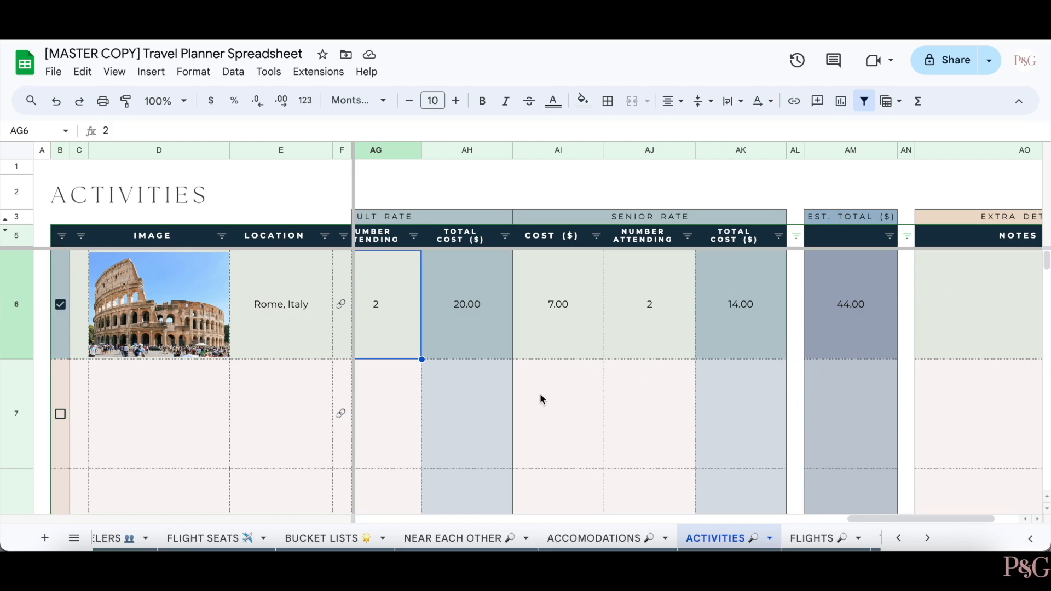
{"action": "scroll", "coordinate": [520, 393], "scroll_direction": "left", "scroll_amount": 10}
- Enter 60 as row 7's group price, then go to the FLIGHTS sheet
{"action": "left_click", "coordinate": [464, 403]}
{"action": "type", "text": "600"}
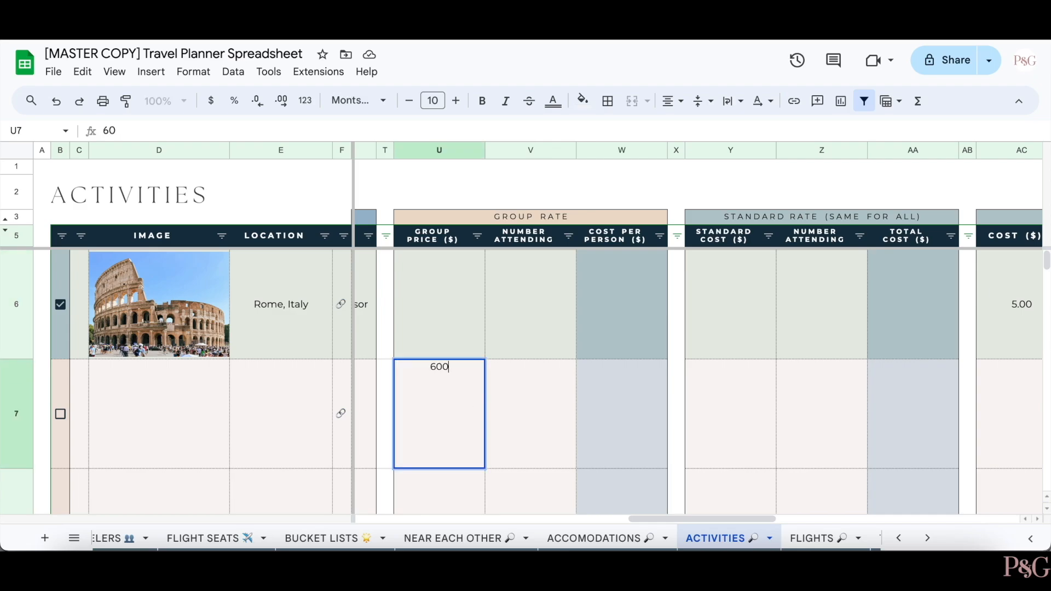
{"action": "key", "text": "Return"}
{"action": "scroll", "coordinate": [635, 359], "scroll_direction": "right", "scroll_amount": 10}
{"action": "scroll", "coordinate": [636, 359], "scroll_direction": "up", "scroll_amount": 2}
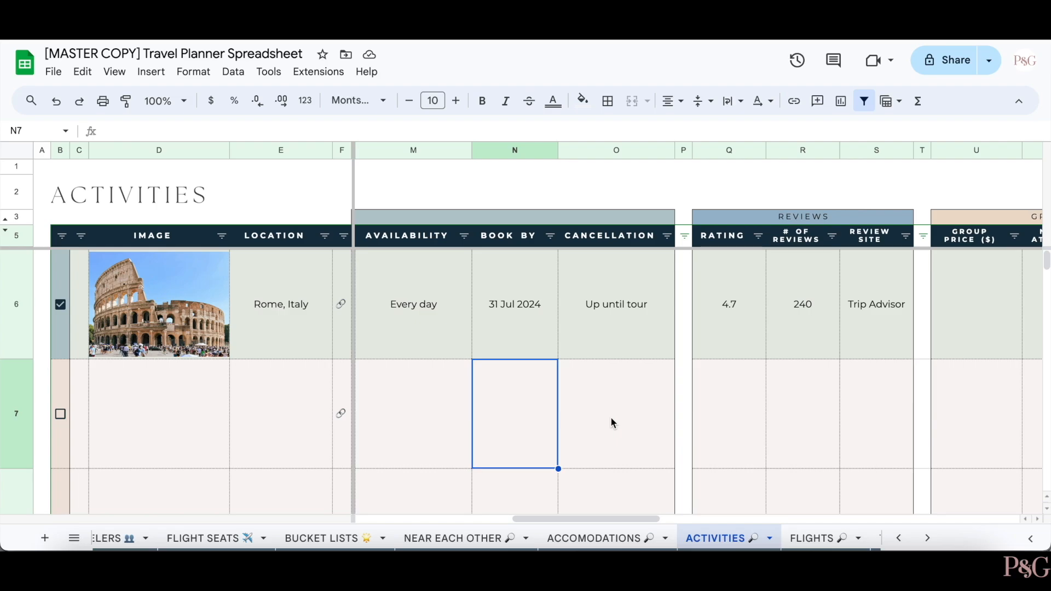
{"action": "left_click", "coordinate": [808, 539]}
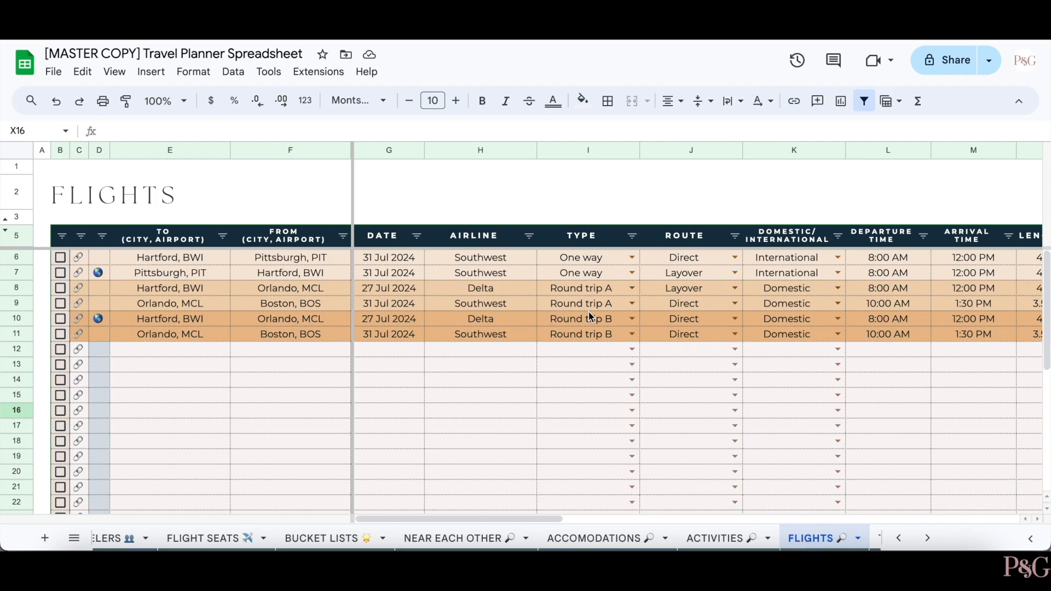
{"action": "left_click", "coordinate": [633, 365]}
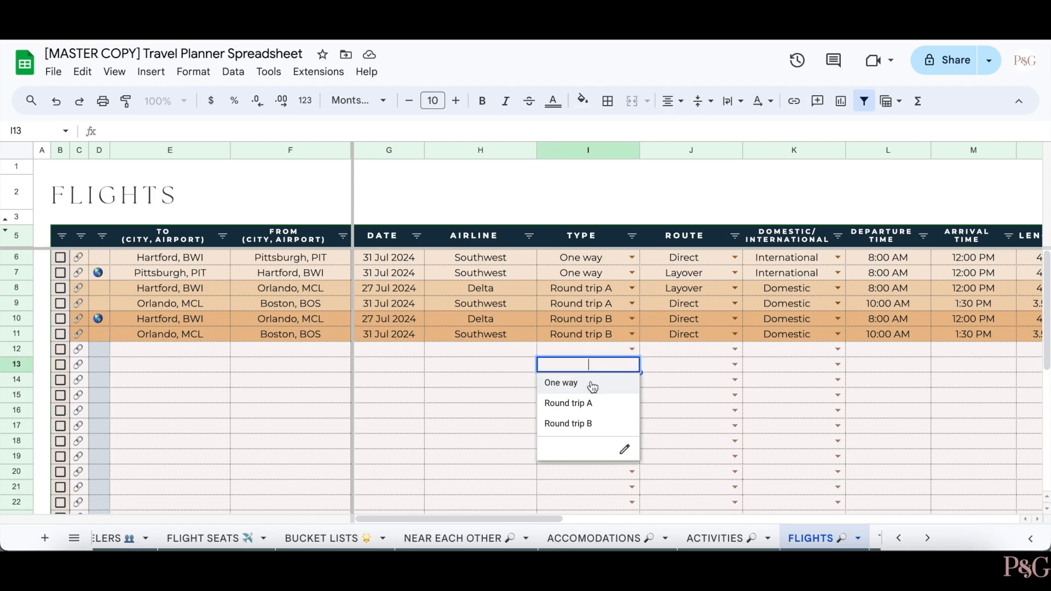
{"action": "left_click", "coordinate": [592, 386]}
{"action": "left_click", "coordinate": [630, 380]}
{"action": "left_click", "coordinate": [595, 419]}
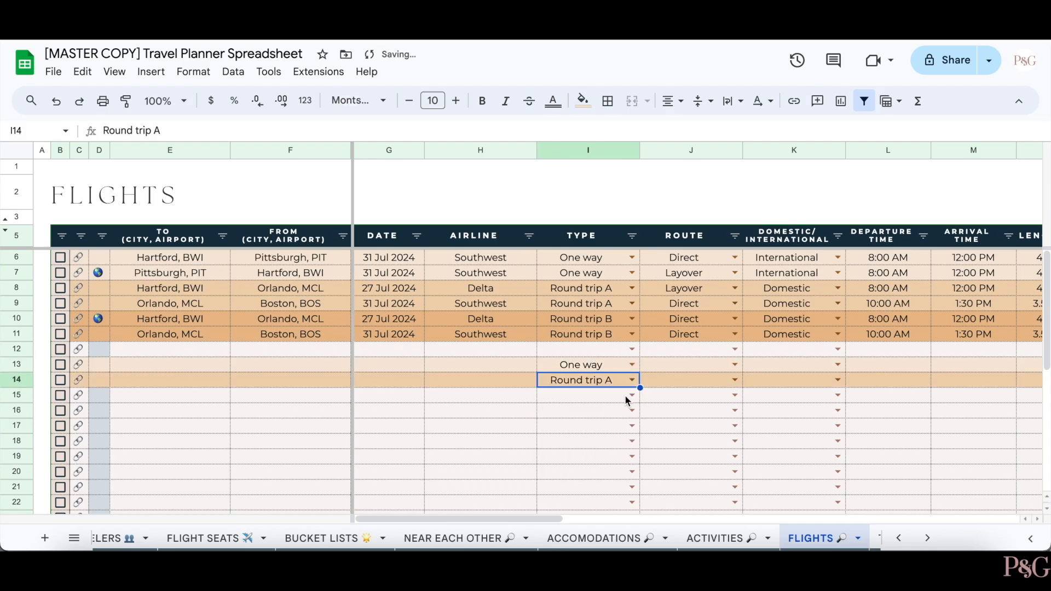
{"action": "left_click", "coordinate": [632, 396]}
{"action": "left_click", "coordinate": [582, 432]}
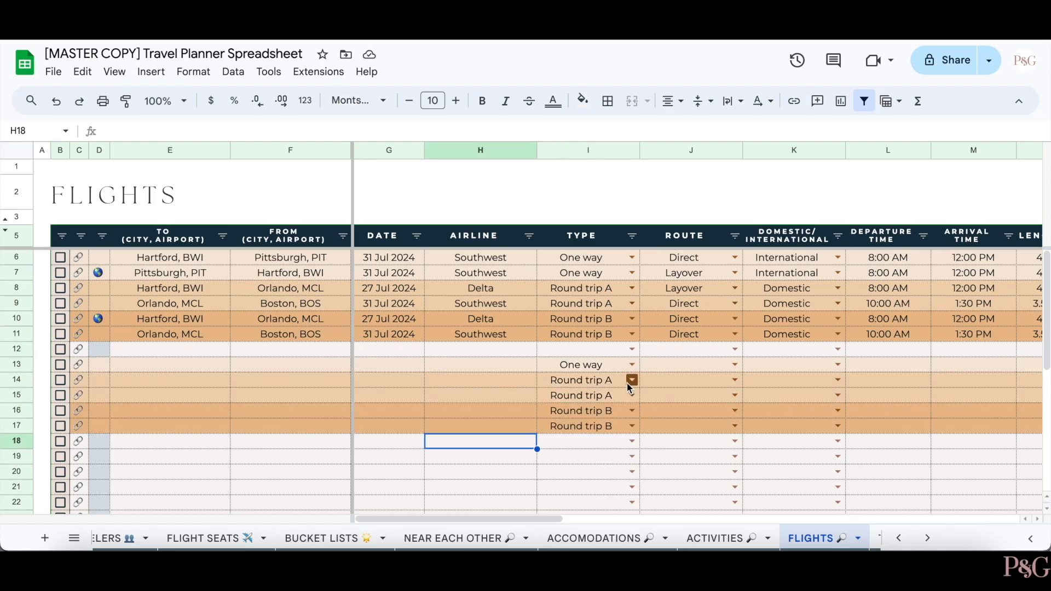
{"action": "left_click", "coordinate": [631, 441]}
{"action": "left_click", "coordinate": [606, 405]}
{"action": "left_click", "coordinate": [632, 456]}
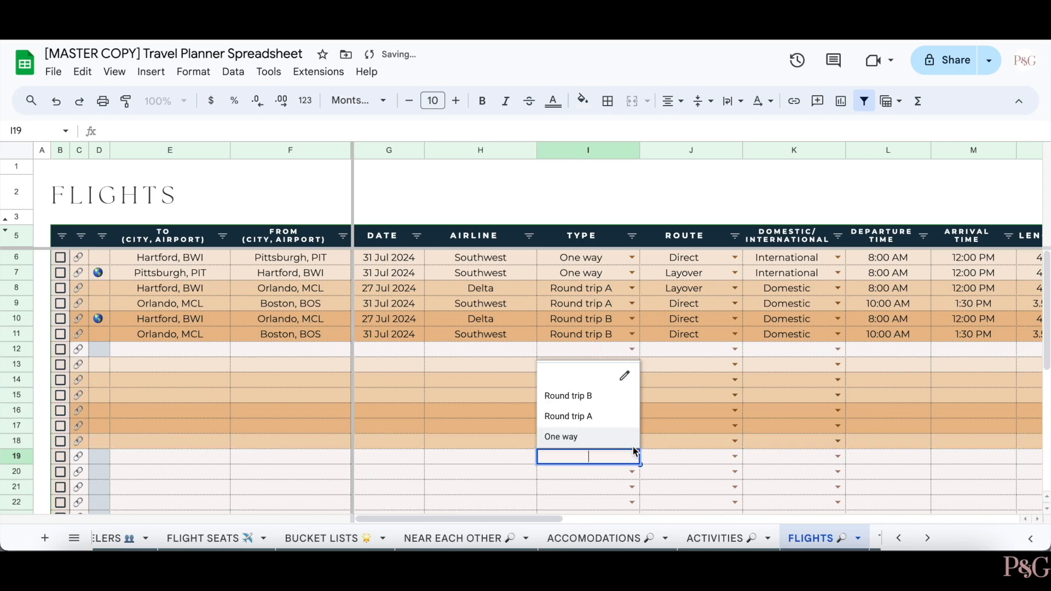
{"action": "left_click", "coordinate": [616, 420]}
{"action": "left_click", "coordinate": [489, 474]}
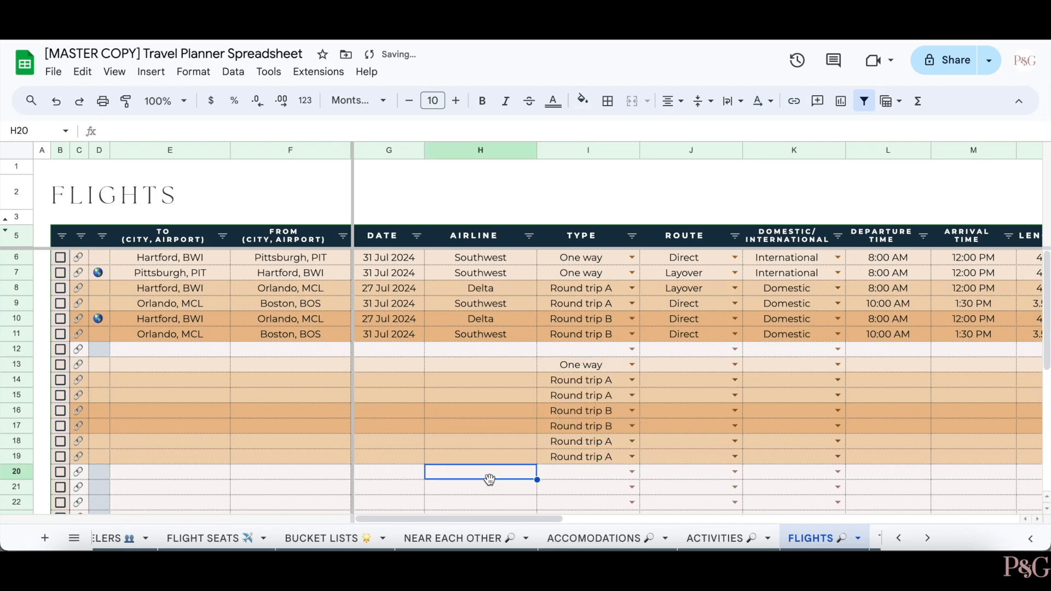
{"action": "left_click", "coordinate": [603, 470]}
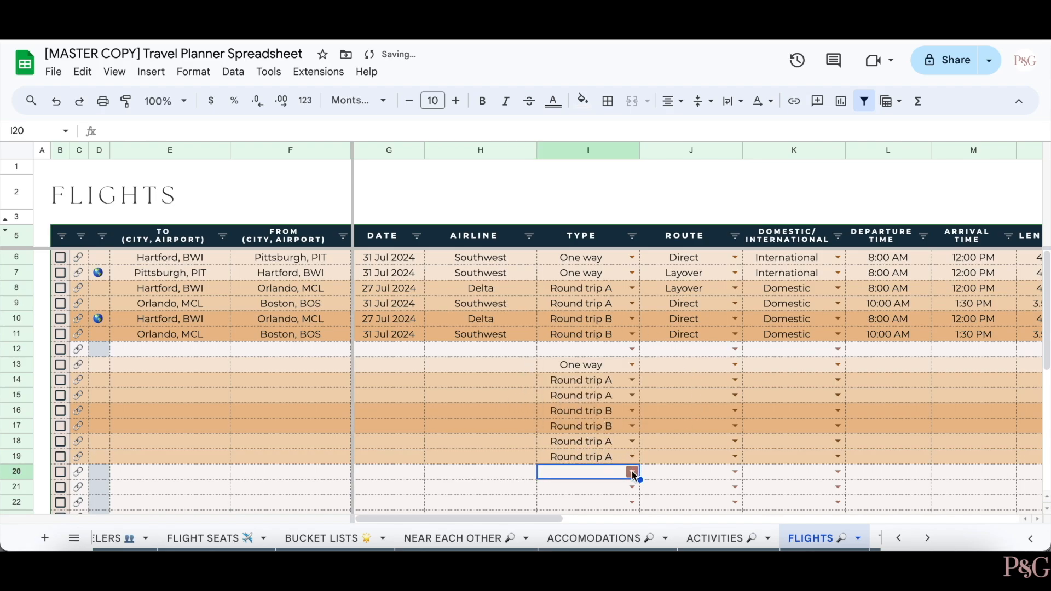
{"action": "left_click", "coordinate": [631, 472]}
{"action": "left_click", "coordinate": [617, 418]}
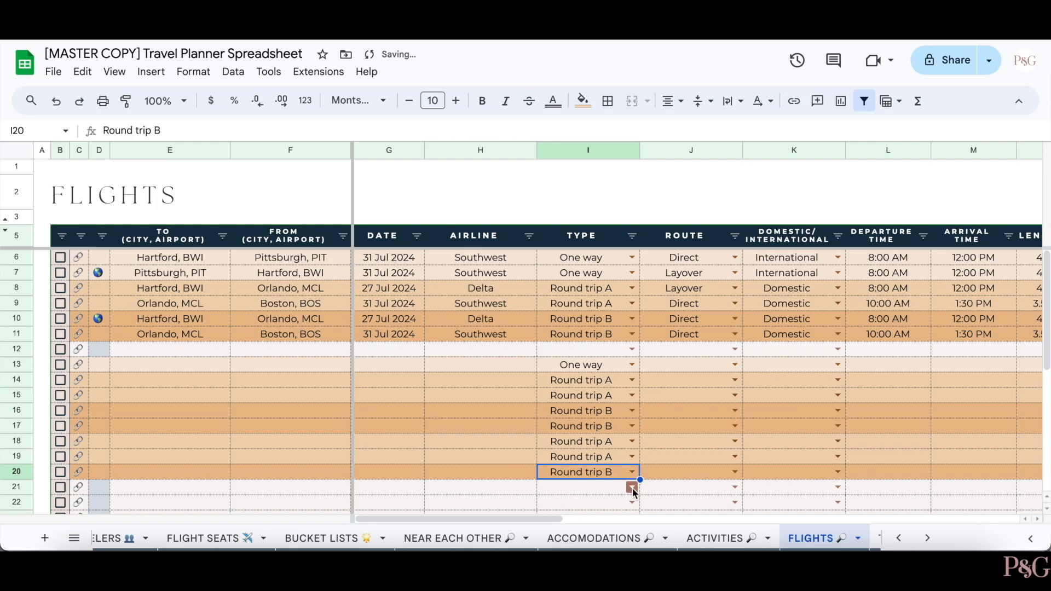
{"action": "left_click", "coordinate": [632, 488]}
{"action": "left_click", "coordinate": [611, 426]}
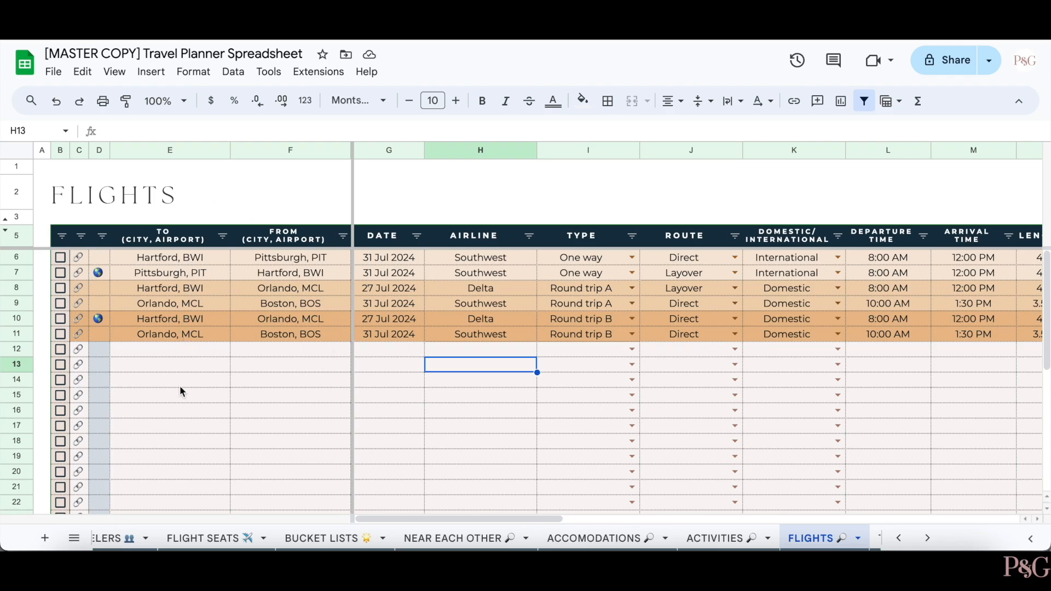
- Check the first flight's date picker and route options, leaving both unchanged
{"action": "double_click", "coordinate": [384, 258]}
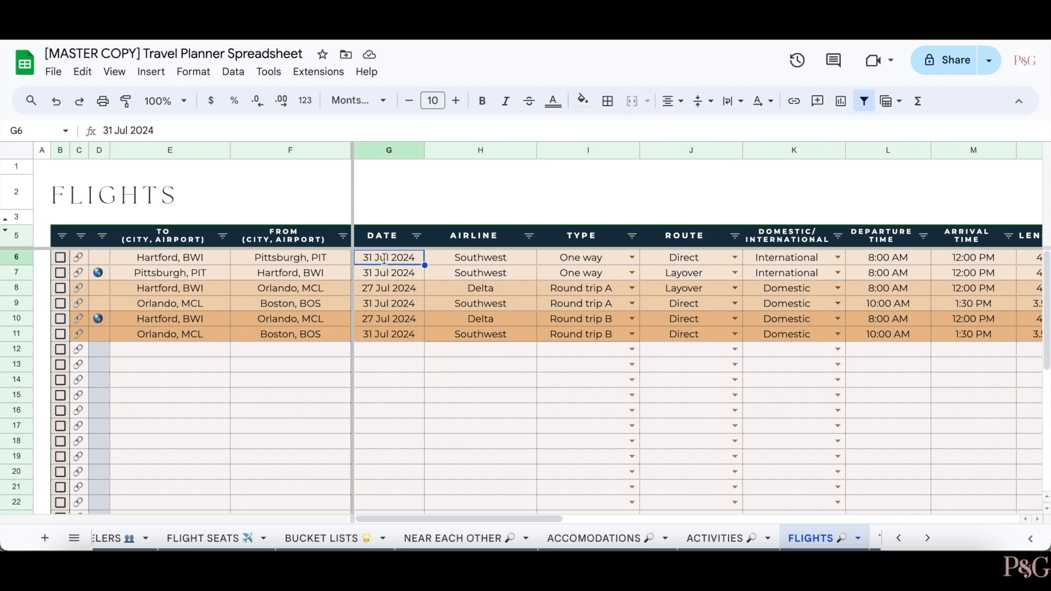
{"action": "left_click", "coordinate": [511, 410]}
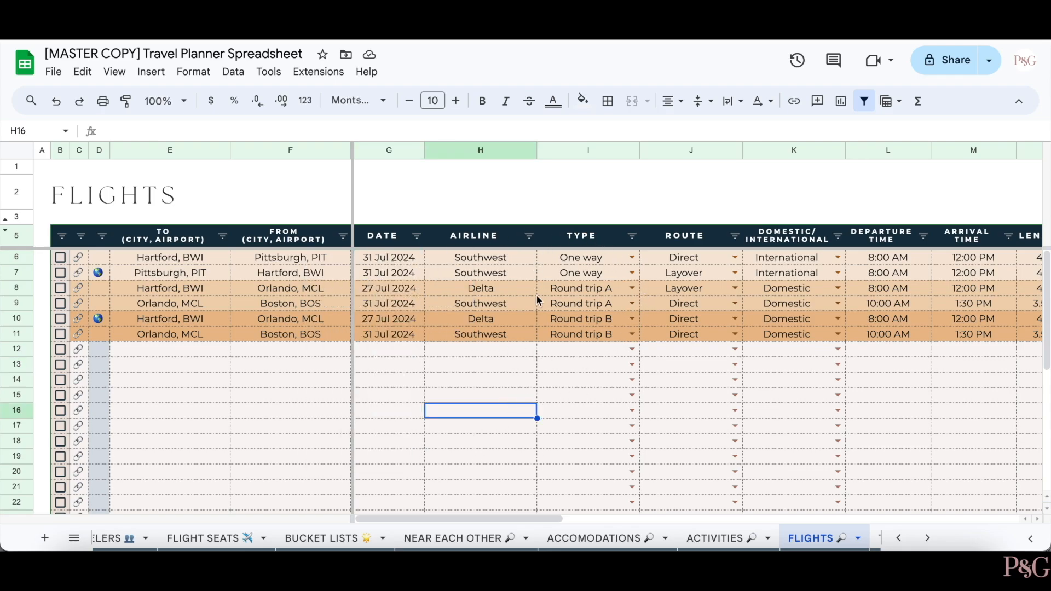
{"action": "scroll", "coordinate": [612, 281], "scroll_direction": "right", "scroll_amount": 3}
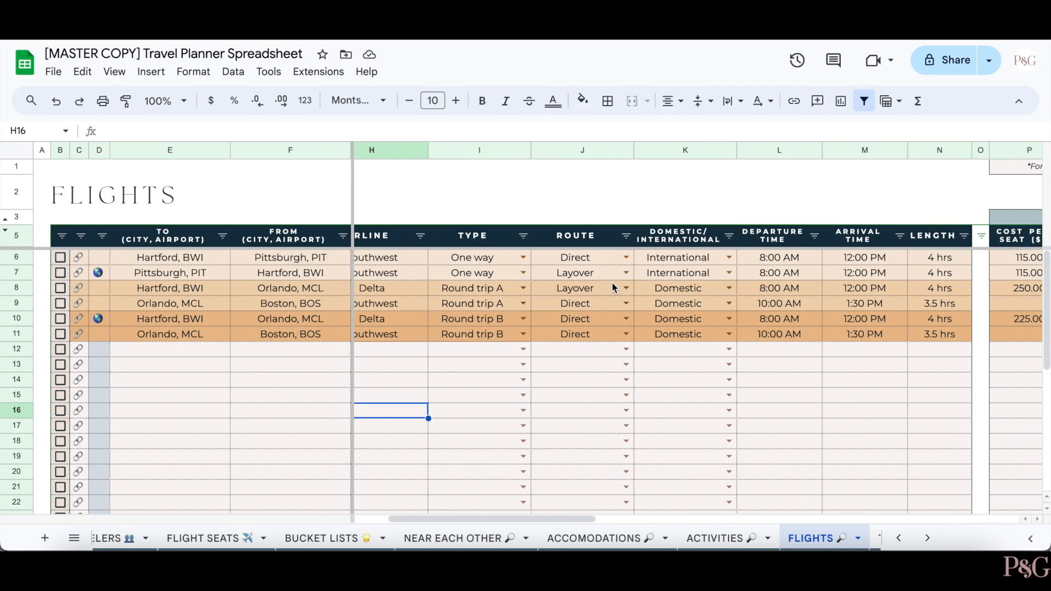
{"action": "left_click", "coordinate": [619, 262]}
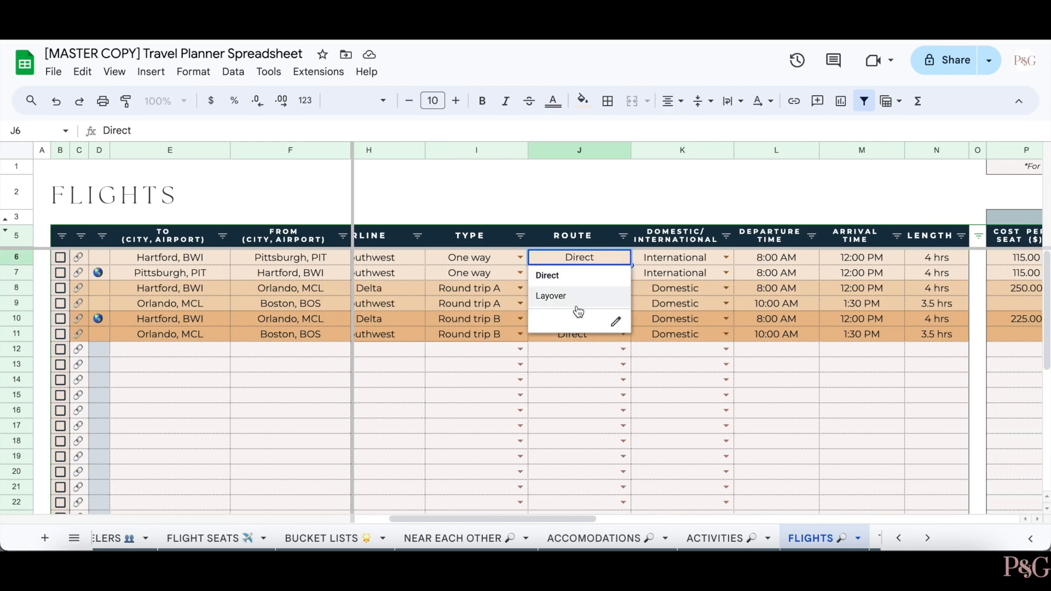
{"action": "left_click", "coordinate": [548, 367]}
{"action": "scroll", "coordinate": [548, 368], "scroll_direction": "right", "scroll_amount": 2}
{"action": "scroll", "coordinate": [548, 368], "scroll_direction": "right", "scroll_amount": 2}
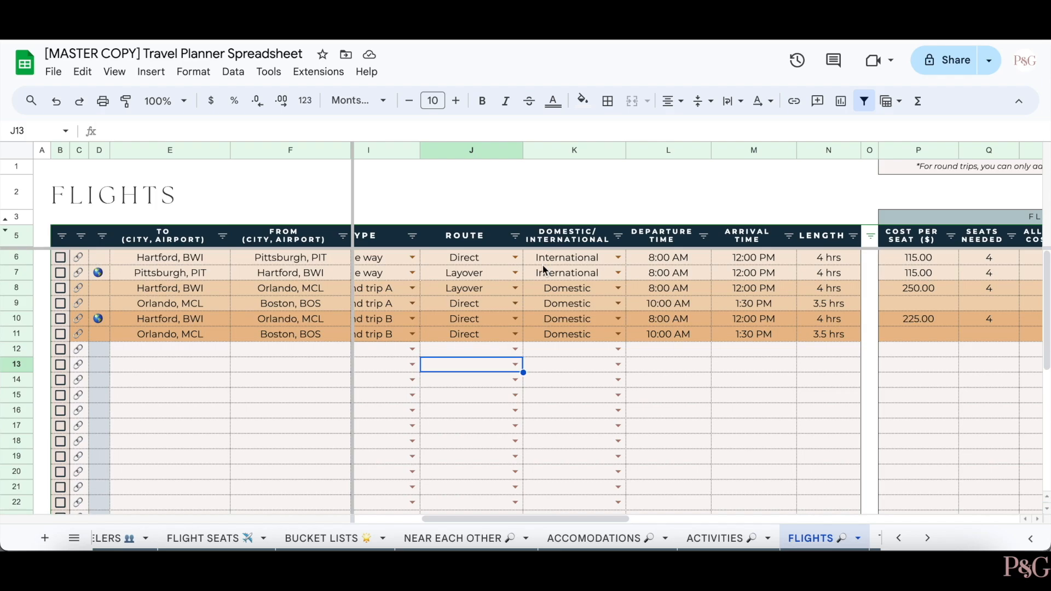
{"action": "scroll", "coordinate": [661, 329], "scroll_direction": "right", "scroll_amount": 2}
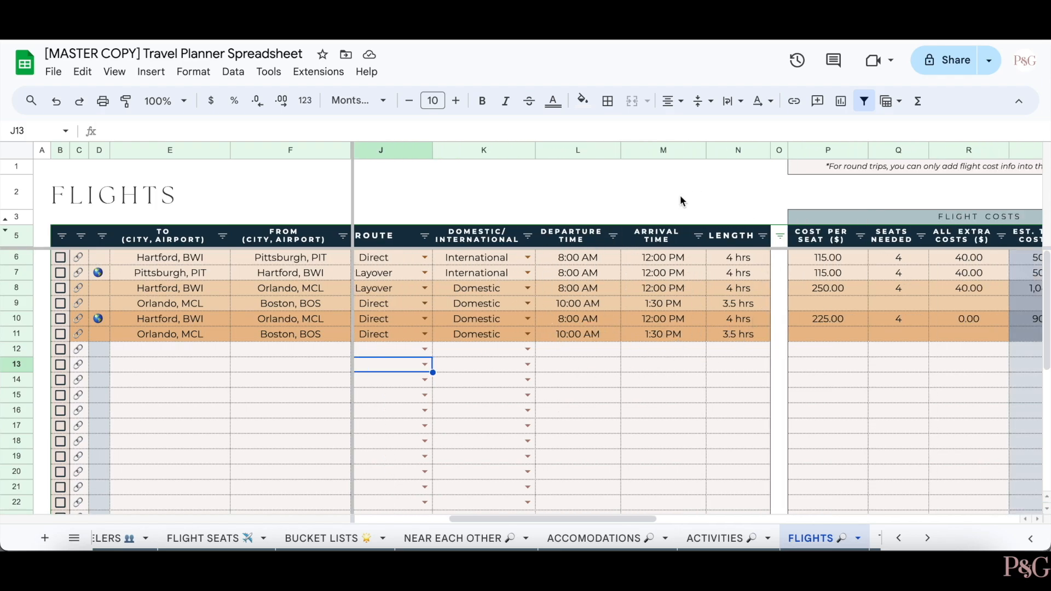
{"action": "scroll", "coordinate": [745, 362], "scroll_direction": "right", "scroll_amount": 2}
- Enter departure 11:00 AM, arrival 1:00 PM and length 2 hrs in Flights row 12
{"action": "left_click", "coordinate": [517, 352]}
{"action": "type", "text": "11"}
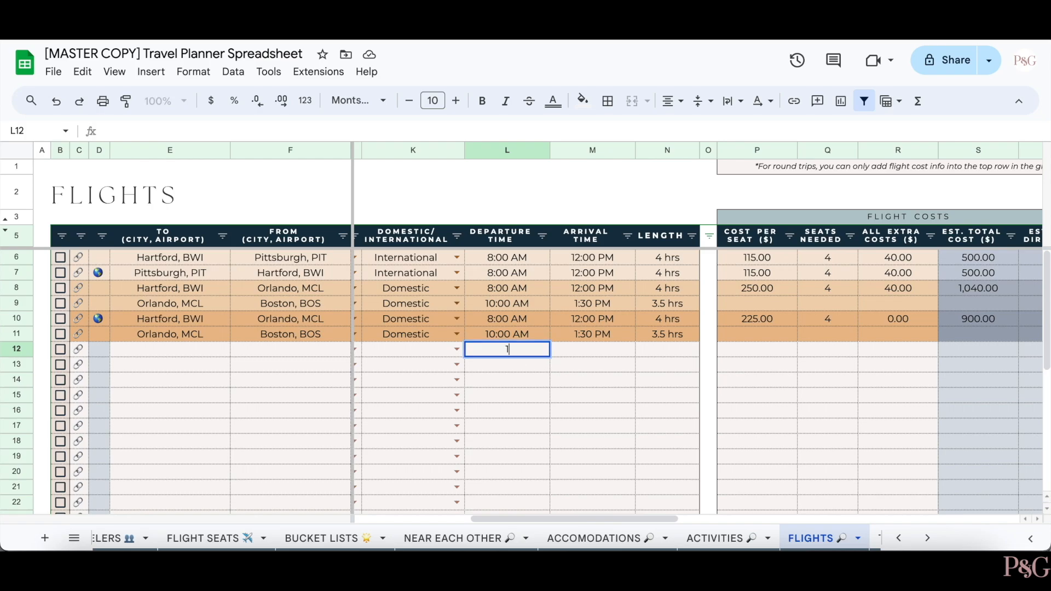
{"action": "type", "text": ":00 AM"}
{"action": "key", "text": "Tab"}
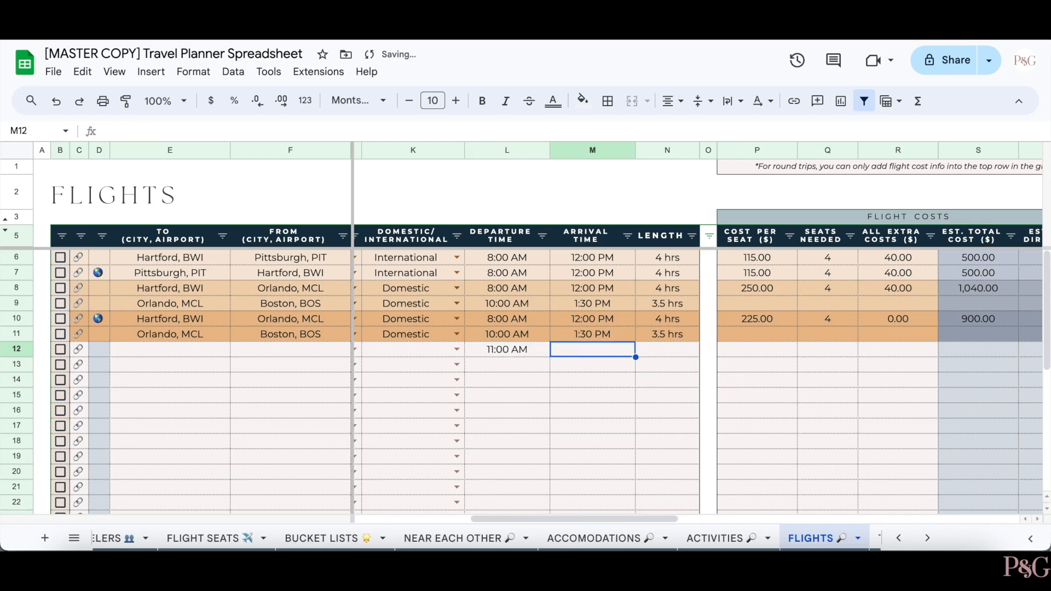
{"action": "type", "text": "1:00 PM"}
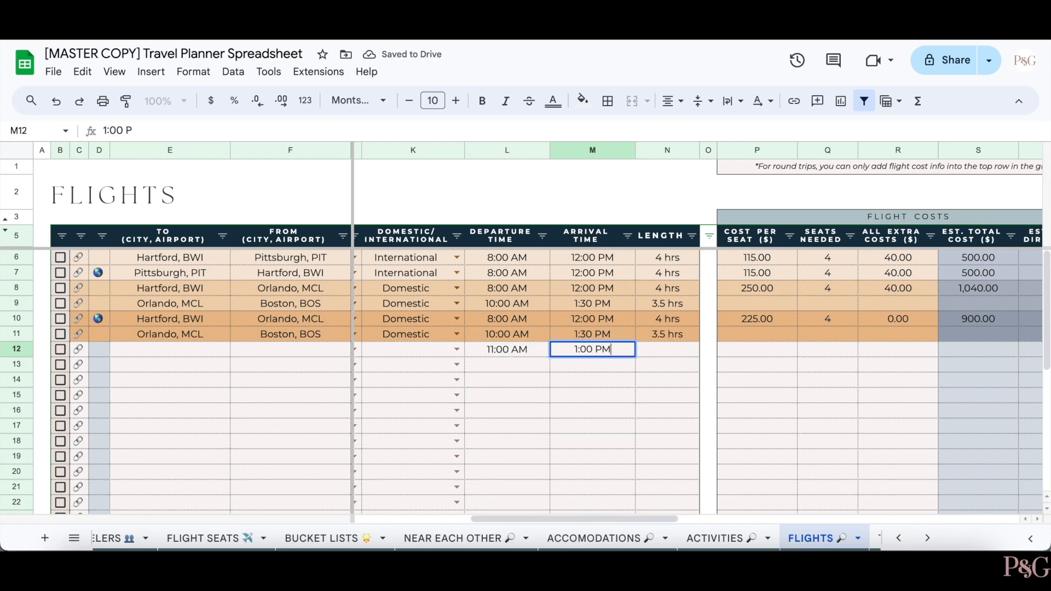
{"action": "key", "text": "Tab"}
{"action": "type", "text": "2 hrs"}
{"action": "key", "text": "Return"}
- Select flight rows 8–9 with cost cells P8:R8, then rows 10–11 with P10:R10, ending on R13
{"action": "scroll", "coordinate": [845, 312], "scroll_direction": "right", "scroll_amount": 3}
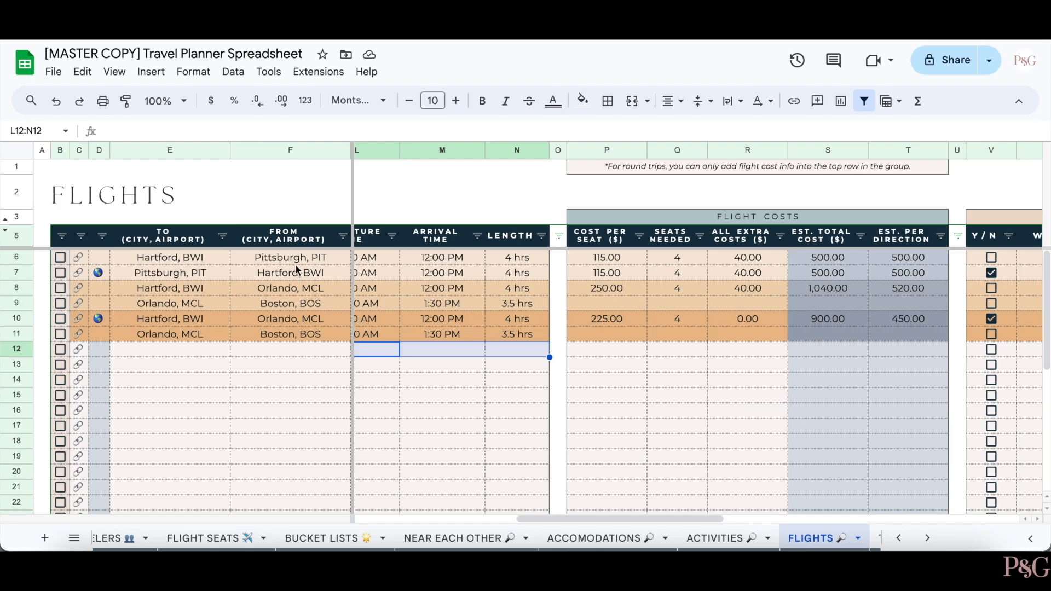
{"action": "left_click_drag", "start_coordinate": [17, 288], "coordinate": [16, 304]}
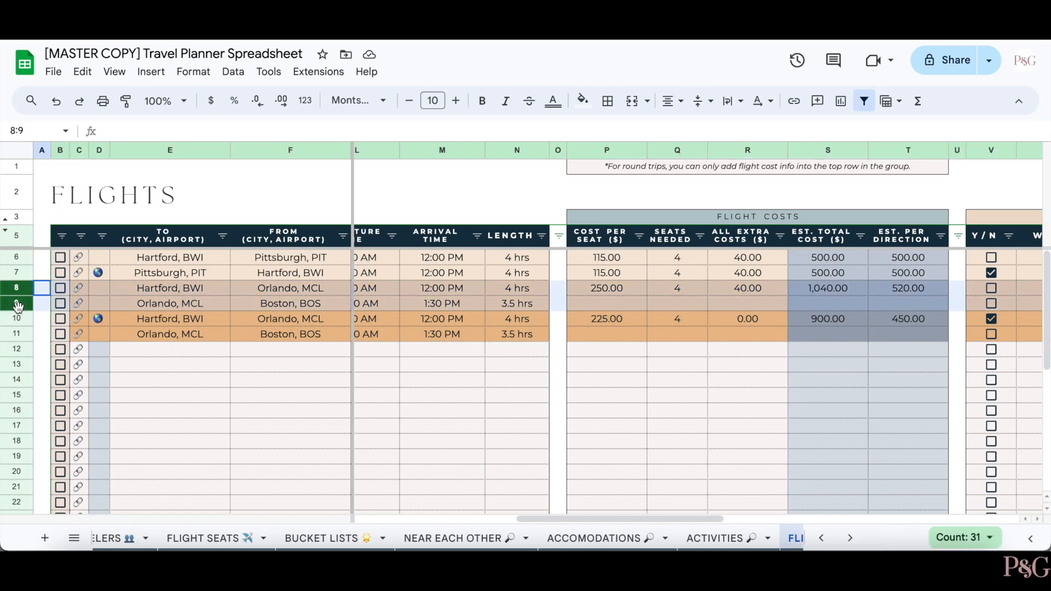
{"action": "left_click_drag", "start_coordinate": [609, 288], "coordinate": [735, 290]}
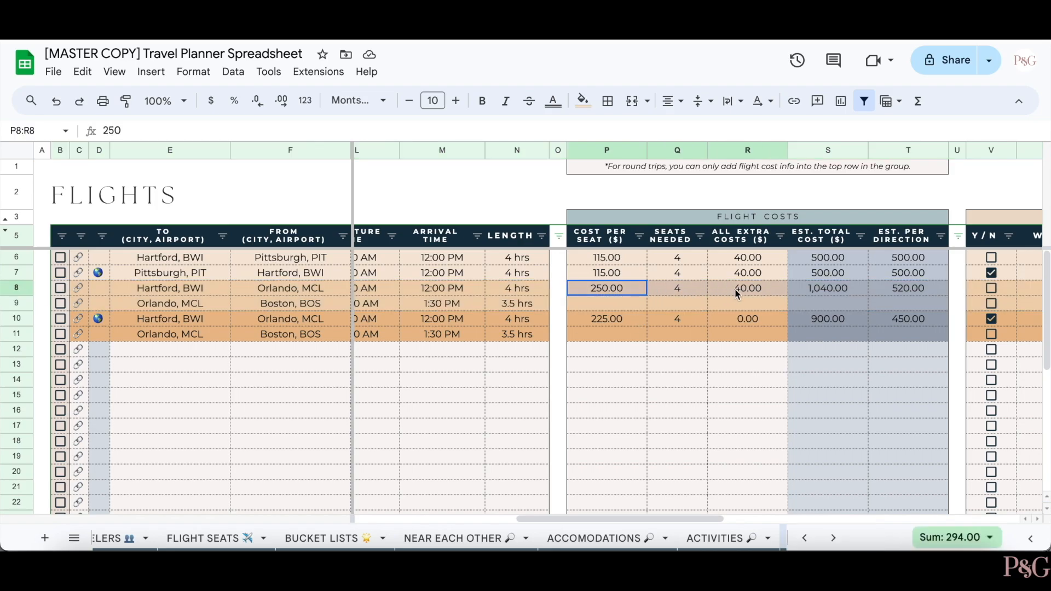
{"action": "left_click", "coordinate": [17, 319]}
{"action": "left_click_drag", "start_coordinate": [16, 319], "coordinate": [16, 334]}
{"action": "left_click_drag", "start_coordinate": [581, 320], "coordinate": [765, 325]}
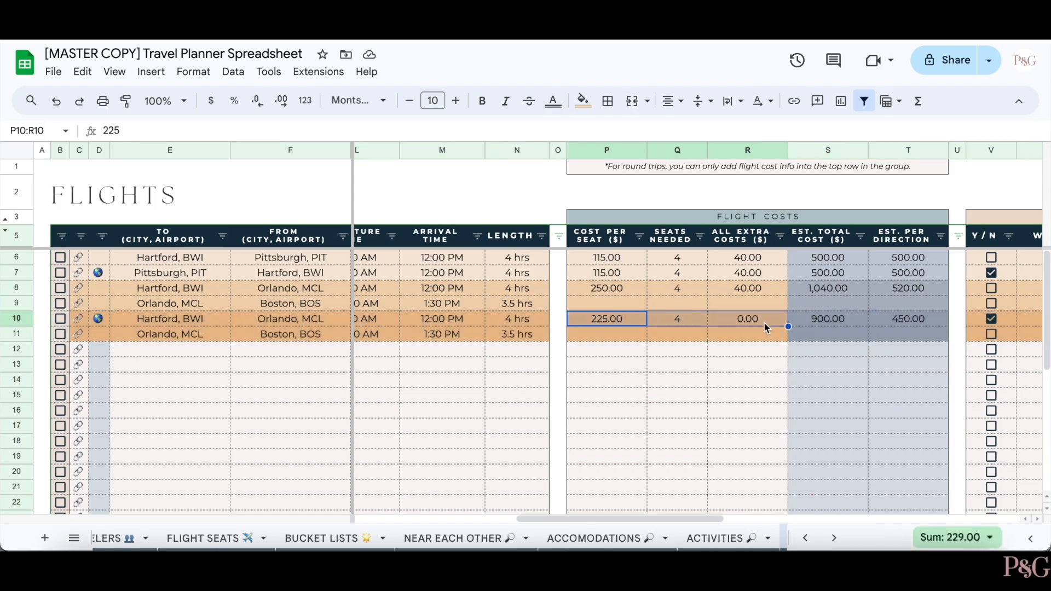
{"action": "left_click", "coordinate": [741, 365]}
{"action": "scroll", "coordinate": [741, 364], "scroll_direction": "right", "scroll_amount": 8}
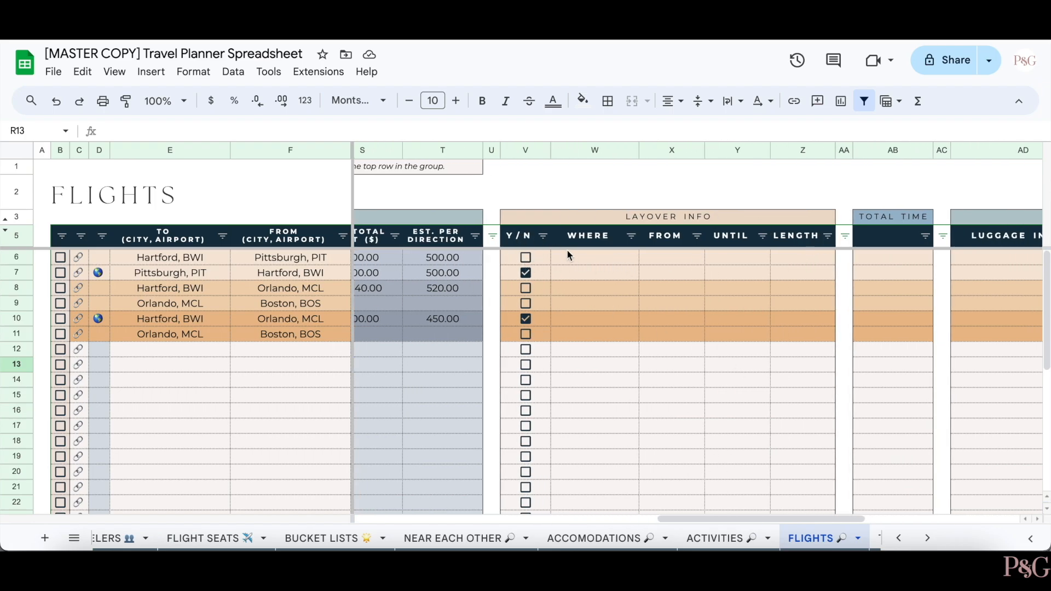
{"action": "left_click", "coordinate": [527, 289]}
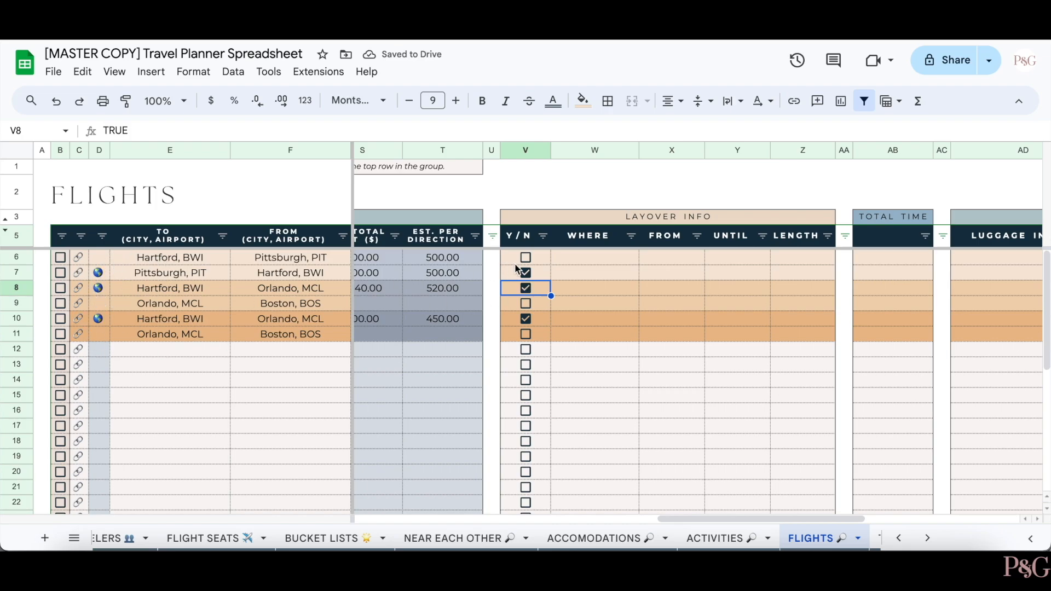
{"action": "left_click", "coordinate": [526, 288]}
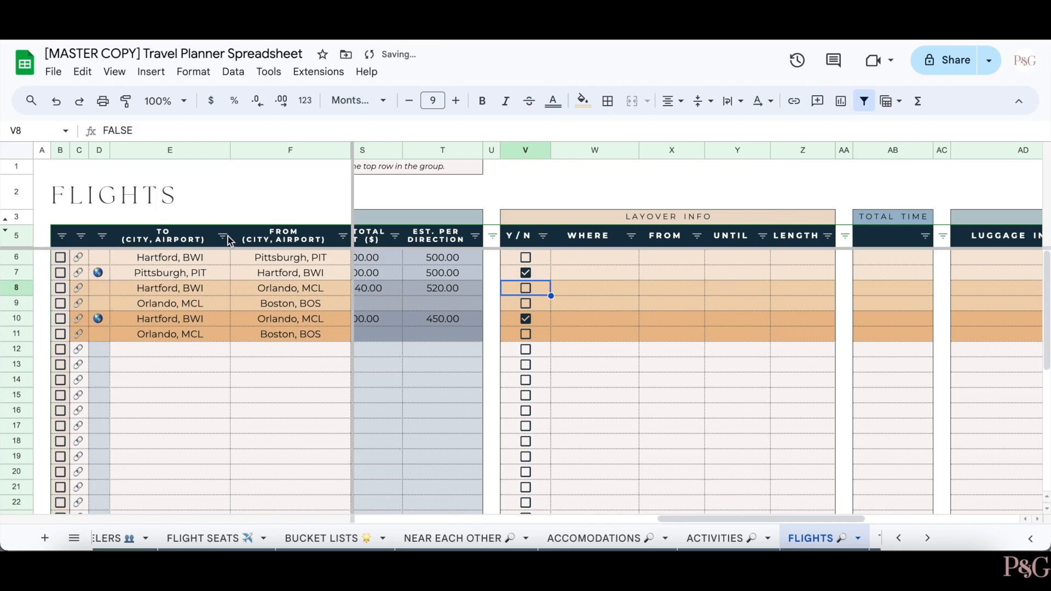
{"action": "left_click", "coordinate": [526, 335]}
{"action": "left_click", "coordinate": [526, 335]}
{"action": "scroll", "coordinate": [526, 337], "scroll_direction": "right", "scroll_amount": 10}
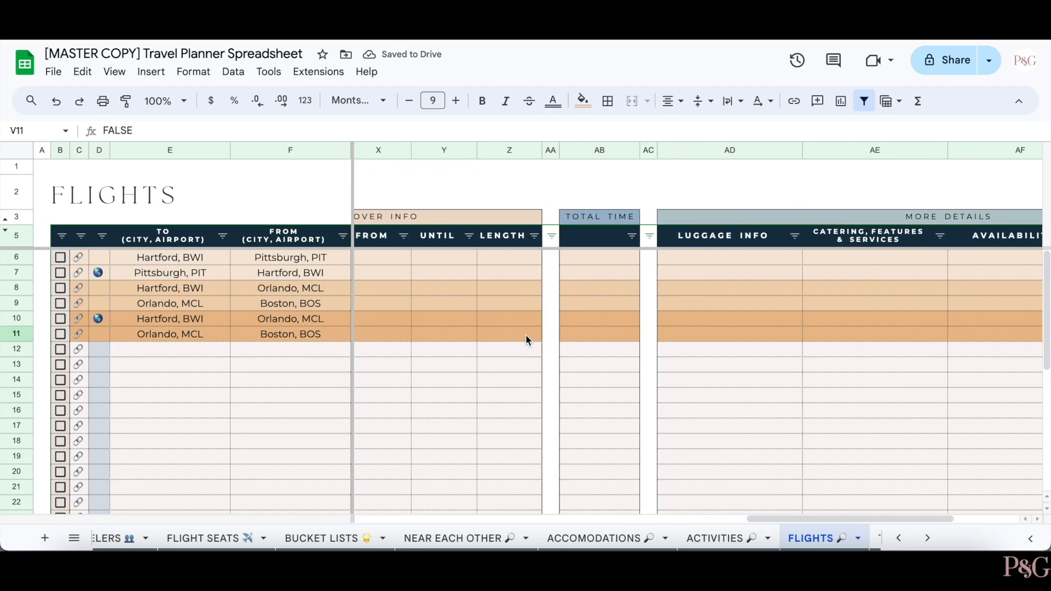
{"action": "scroll", "coordinate": [525, 334], "scroll_direction": "right", "scroll_amount": 1}
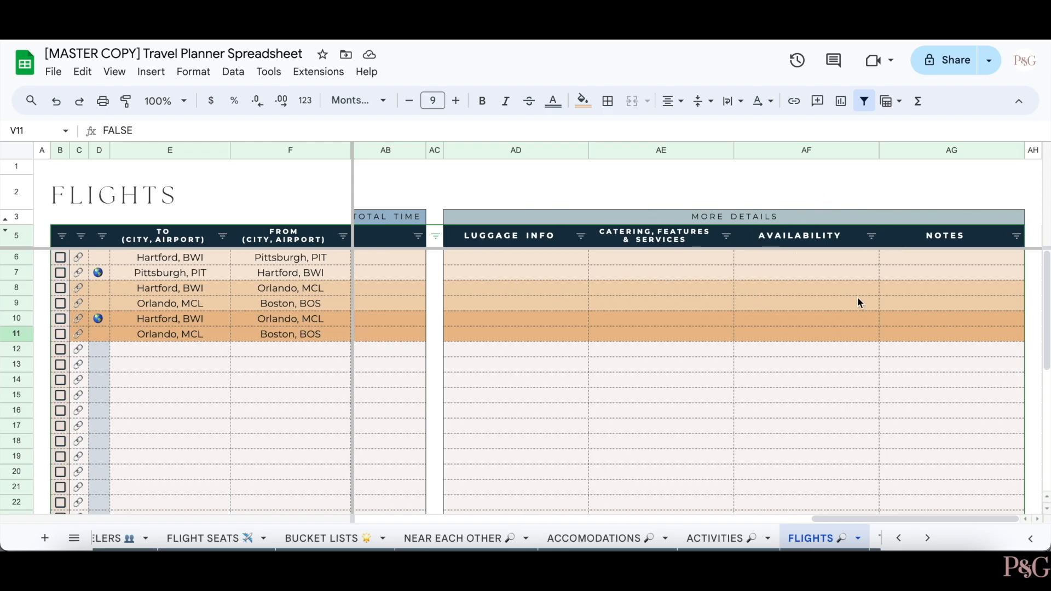
{"action": "scroll", "coordinate": [646, 397], "scroll_direction": "left", "scroll_amount": 20}
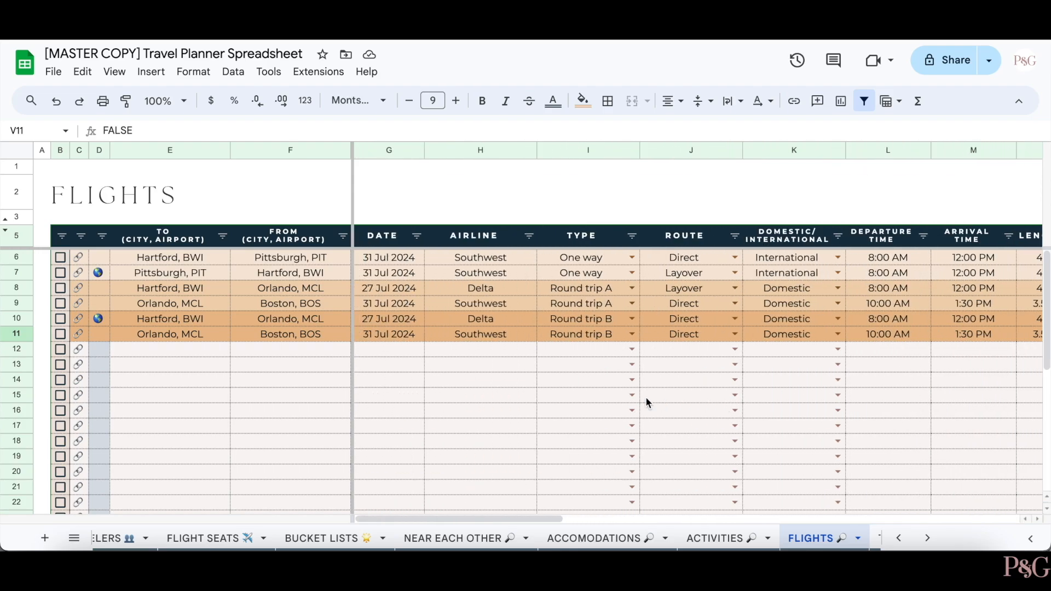
{"action": "scroll", "coordinate": [744, 539], "scroll_direction": "right", "scroll_amount": 3}
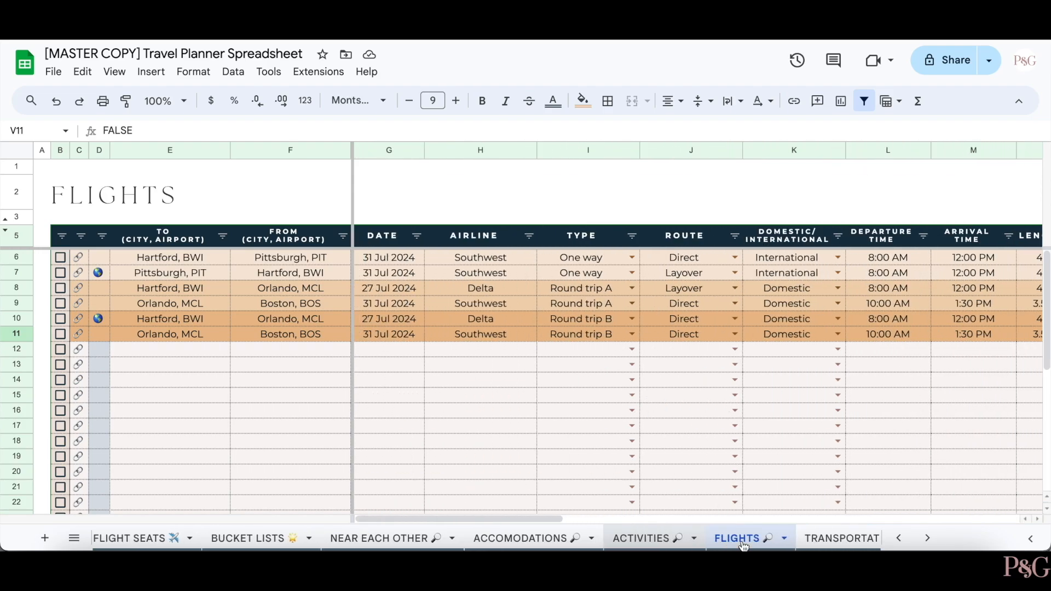
- On the Transportation sheet, set J11 and J12 to Round trip A and tick K11 and K12
{"action": "left_click", "coordinate": [767, 538]}
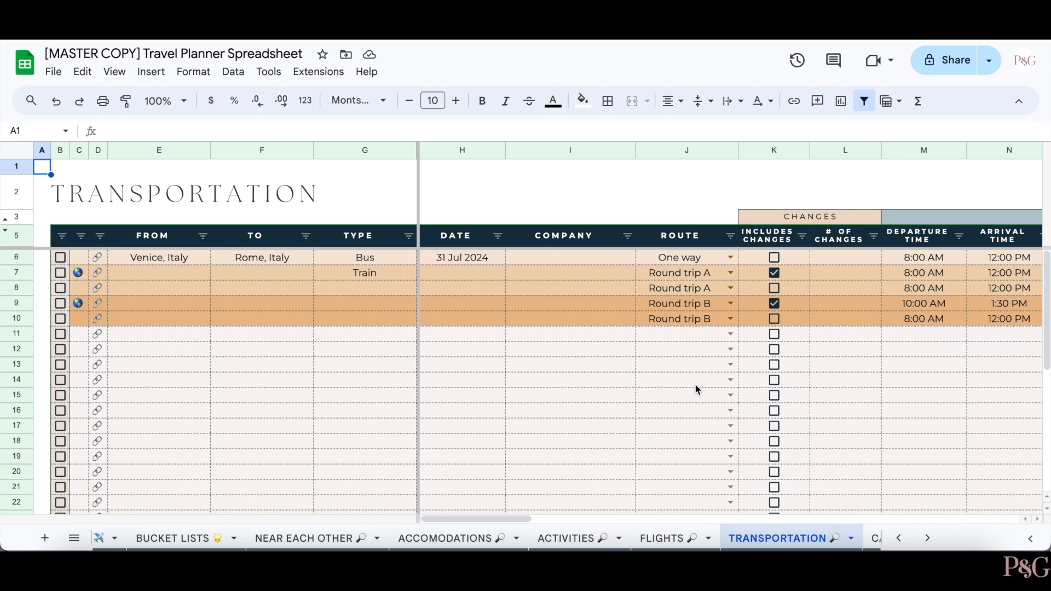
{"action": "left_click", "coordinate": [731, 334]}
{"action": "left_click", "coordinate": [709, 370]}
{"action": "left_click", "coordinate": [731, 350]}
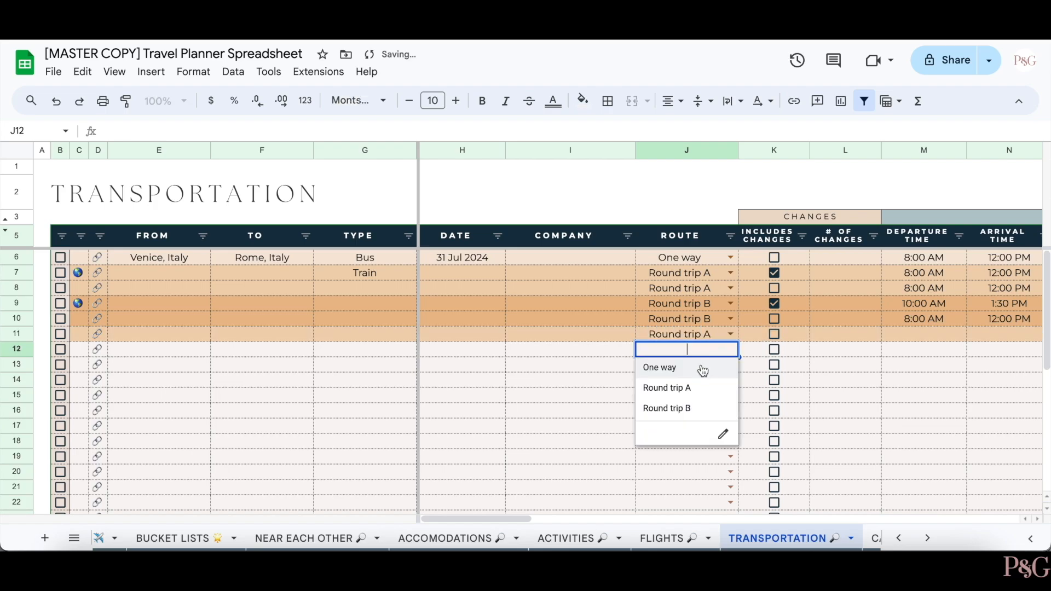
{"action": "left_click", "coordinate": [702, 387]}
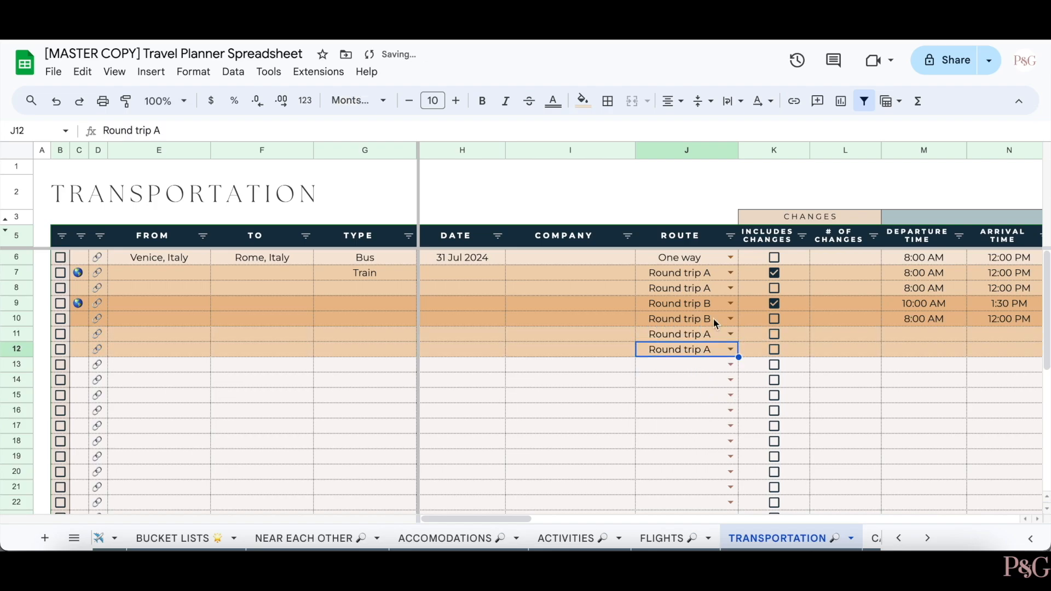
{"action": "left_click", "coordinate": [774, 335]}
{"action": "left_click", "coordinate": [774, 349]}
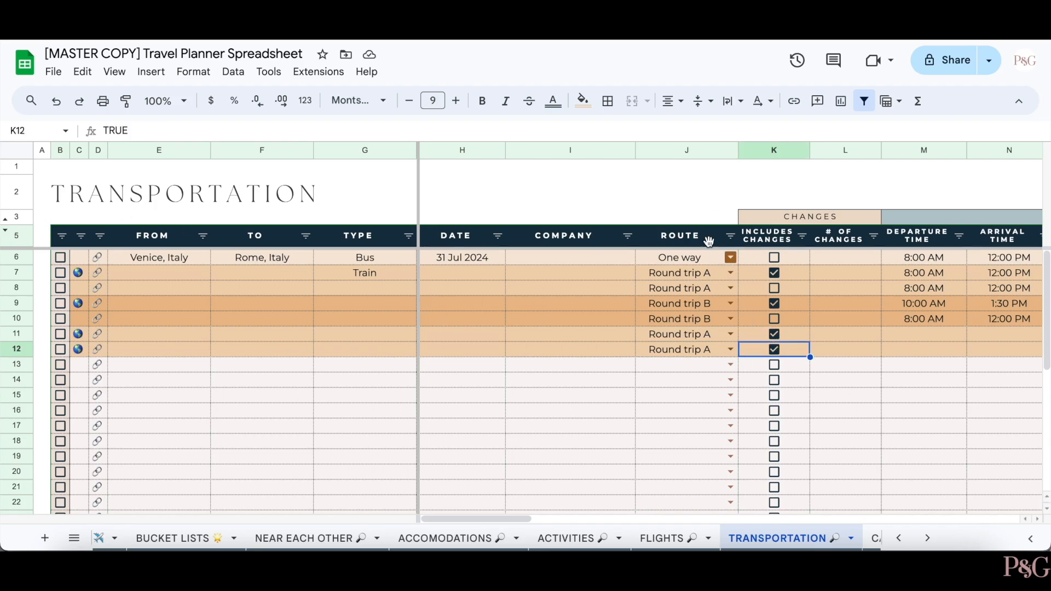
- Scroll right through the Transportation rate columns
{"action": "scroll", "coordinate": [645, 257], "scroll_direction": "right", "scroll_amount": 6}
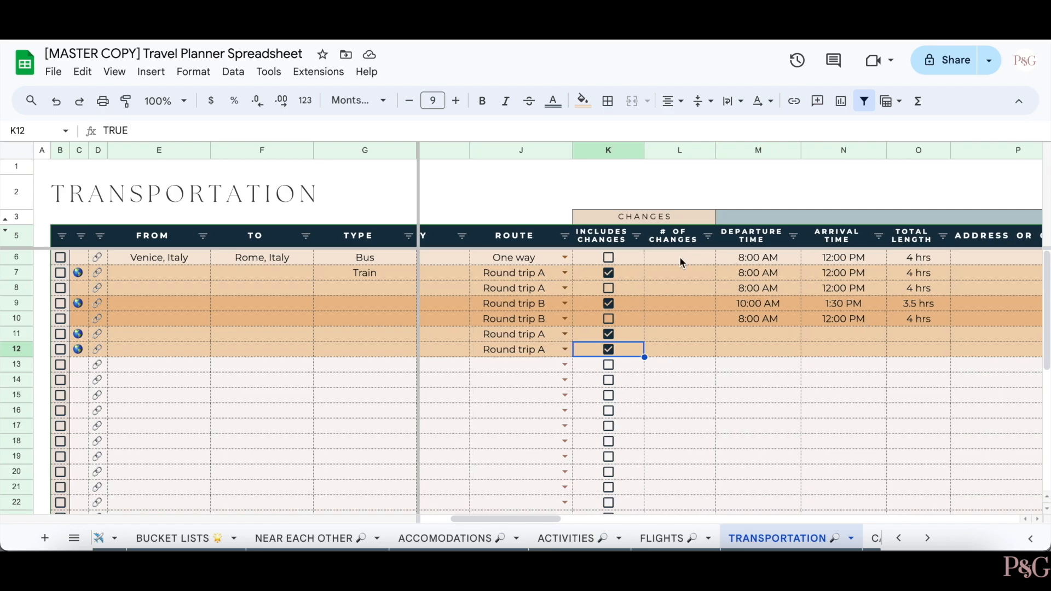
{"action": "scroll", "coordinate": [806, 279], "scroll_direction": "right", "scroll_amount": 5}
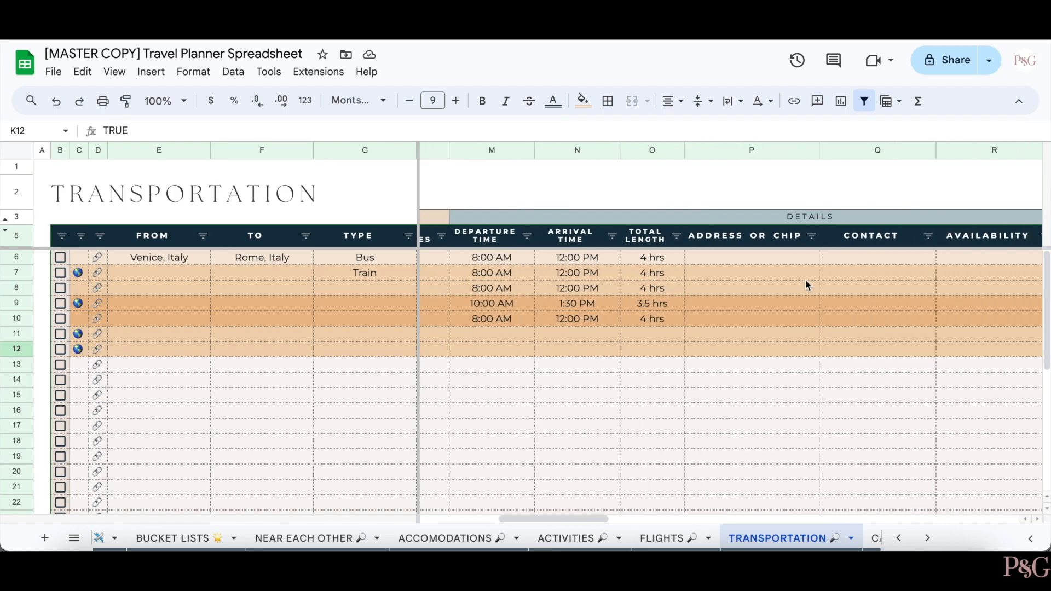
{"action": "scroll", "coordinate": [806, 283], "scroll_direction": "right", "scroll_amount": 4}
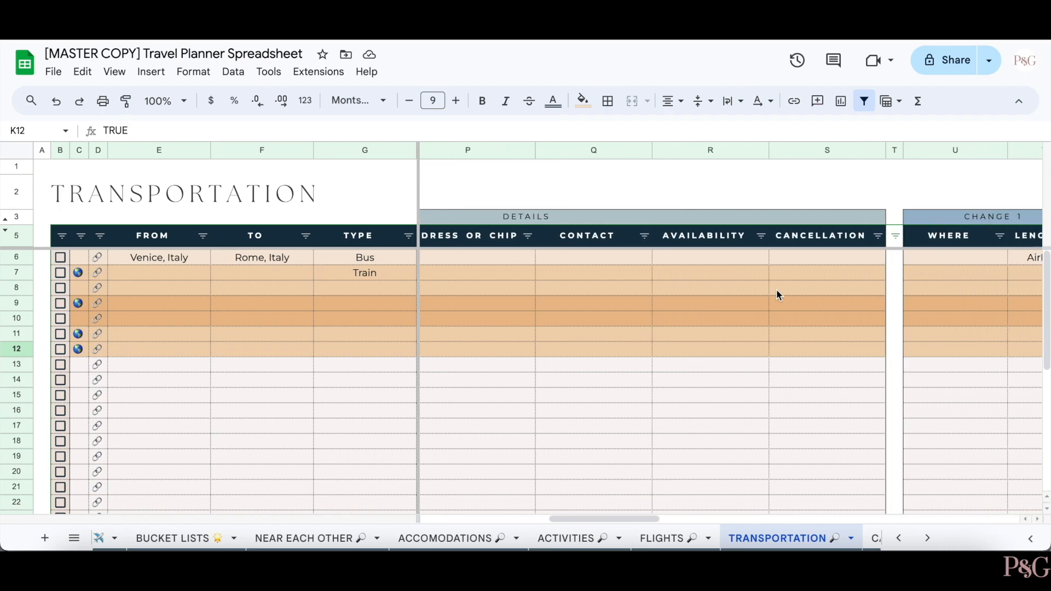
{"action": "scroll", "coordinate": [769, 297], "scroll_direction": "right", "scroll_amount": 3}
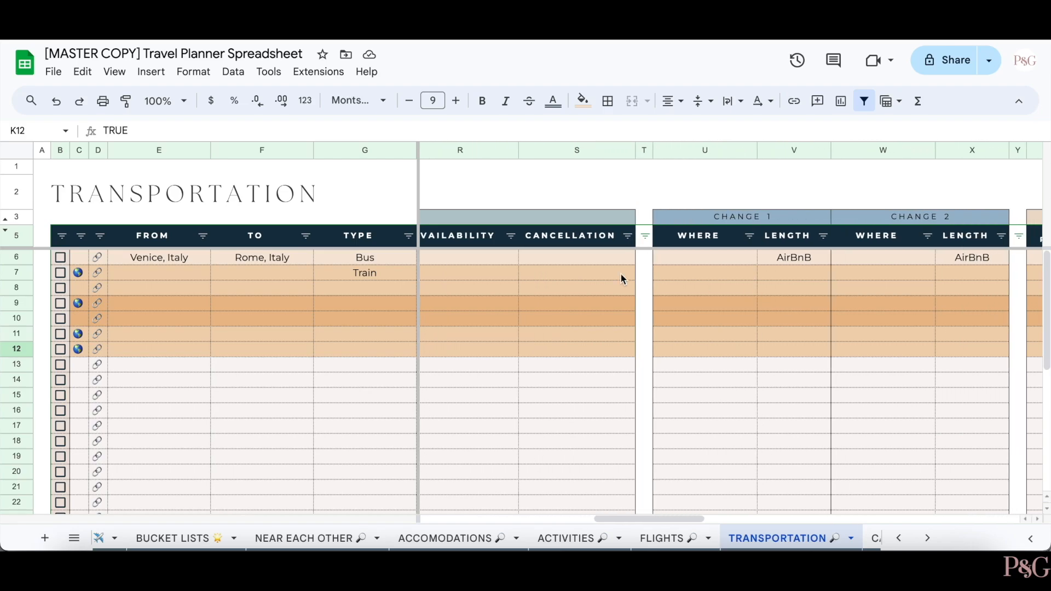
{"action": "scroll", "coordinate": [737, 259], "scroll_direction": "right", "scroll_amount": 3}
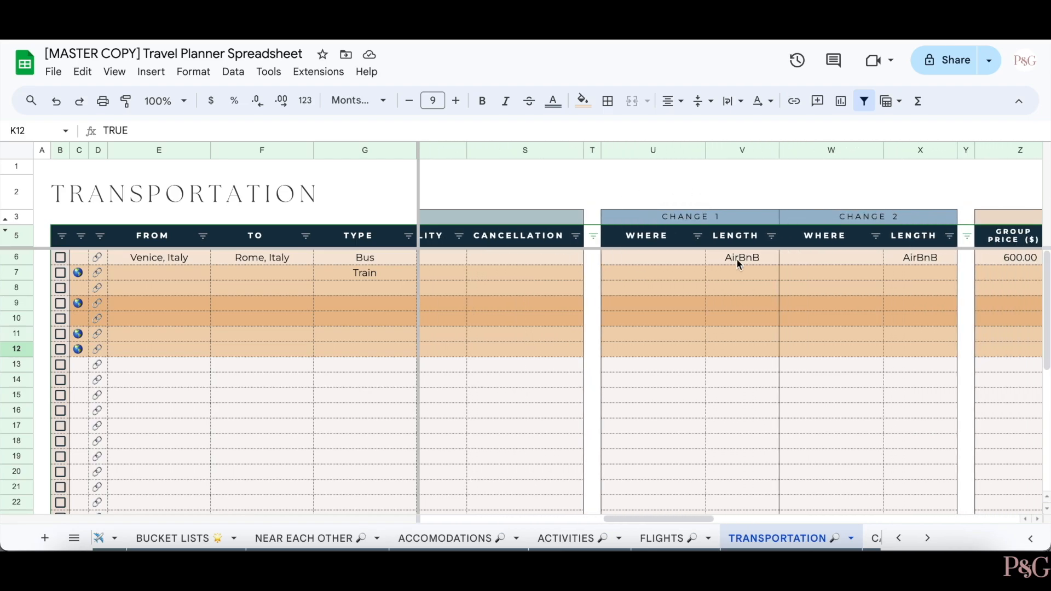
{"action": "scroll", "coordinate": [737, 258], "scroll_direction": "right", "scroll_amount": 4}
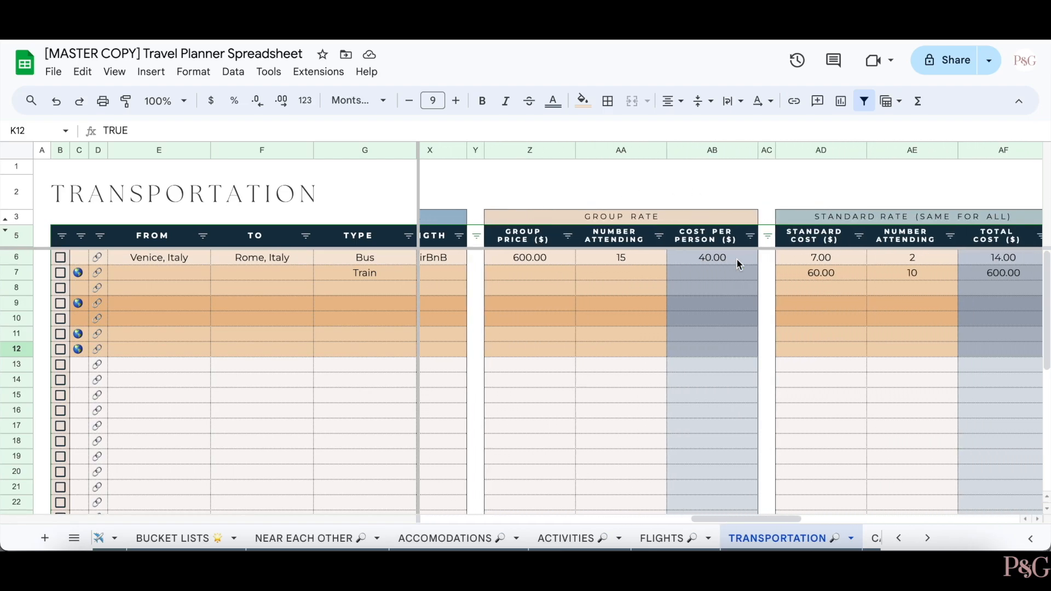
{"action": "scroll", "coordinate": [737, 260], "scroll_direction": "left", "scroll_amount": 2}
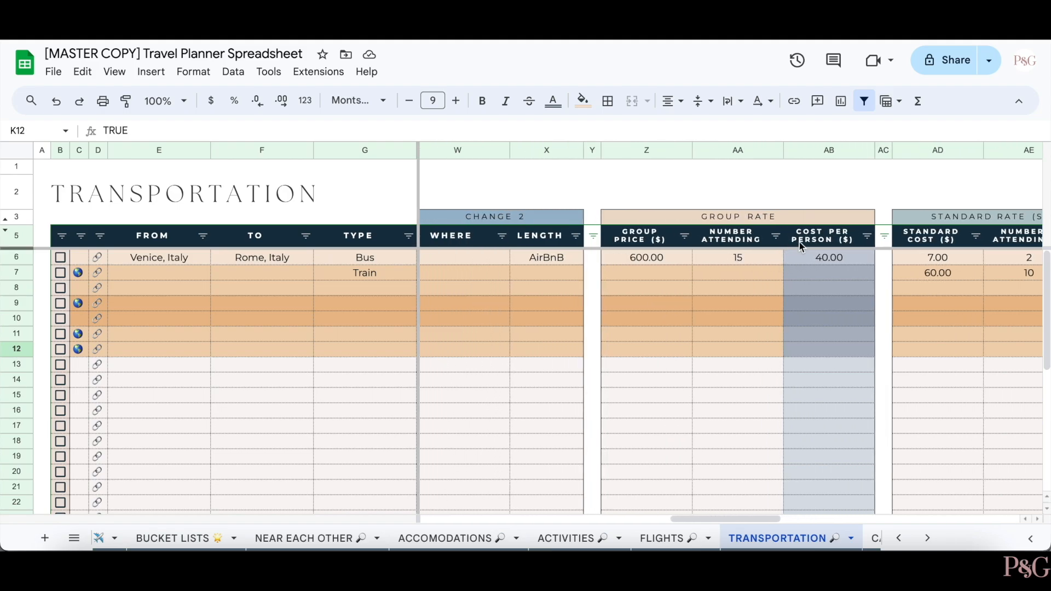
{"action": "scroll", "coordinate": [799, 242], "scroll_direction": "right", "scroll_amount": 4}
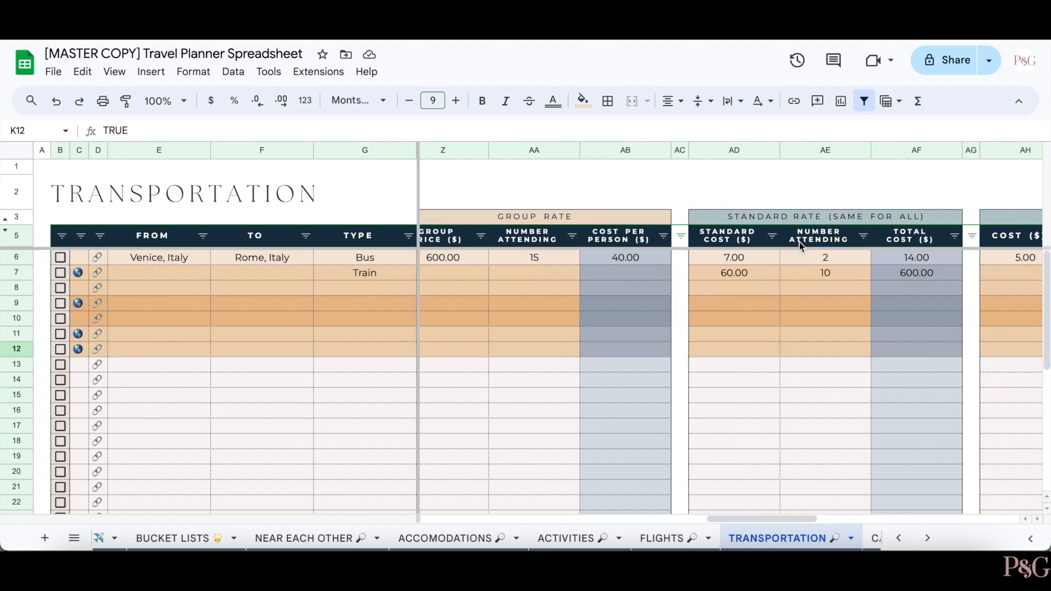
{"action": "scroll", "coordinate": [799, 242], "scroll_direction": "left", "scroll_amount": 1}
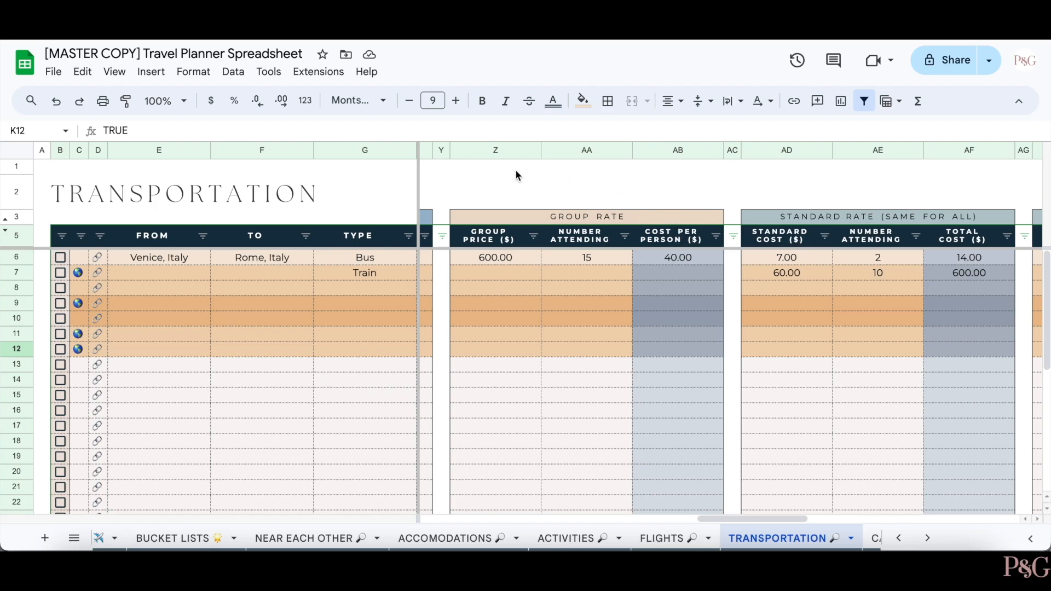
{"action": "scroll", "coordinate": [731, 329], "scroll_direction": "right", "scroll_amount": 2}
{"action": "scroll", "coordinate": [732, 329], "scroll_direction": "right", "scroll_amount": 5}
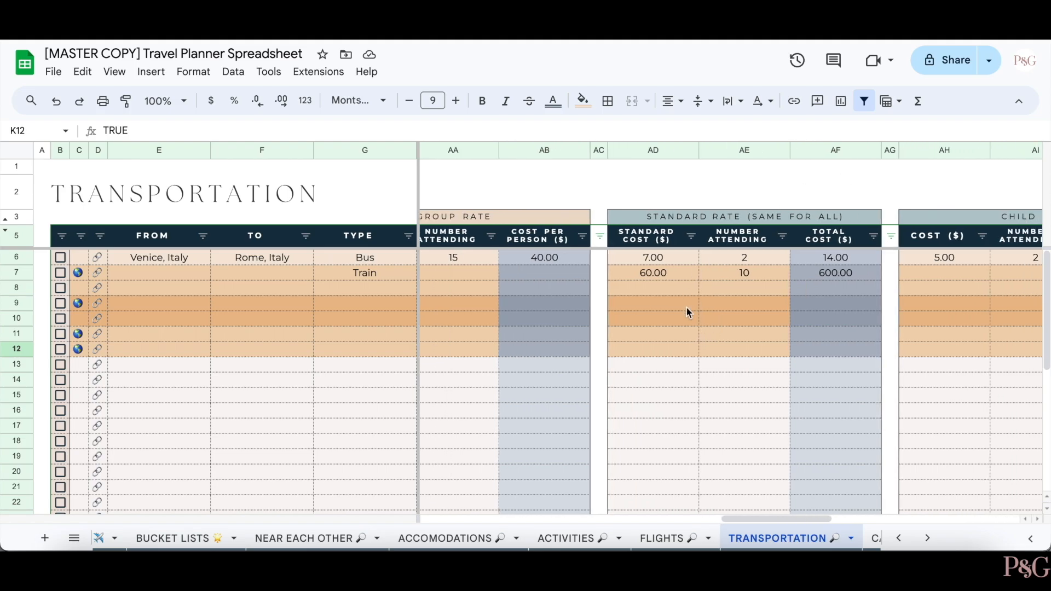
{"action": "scroll", "coordinate": [887, 319], "scroll_direction": "right", "scroll_amount": 5}
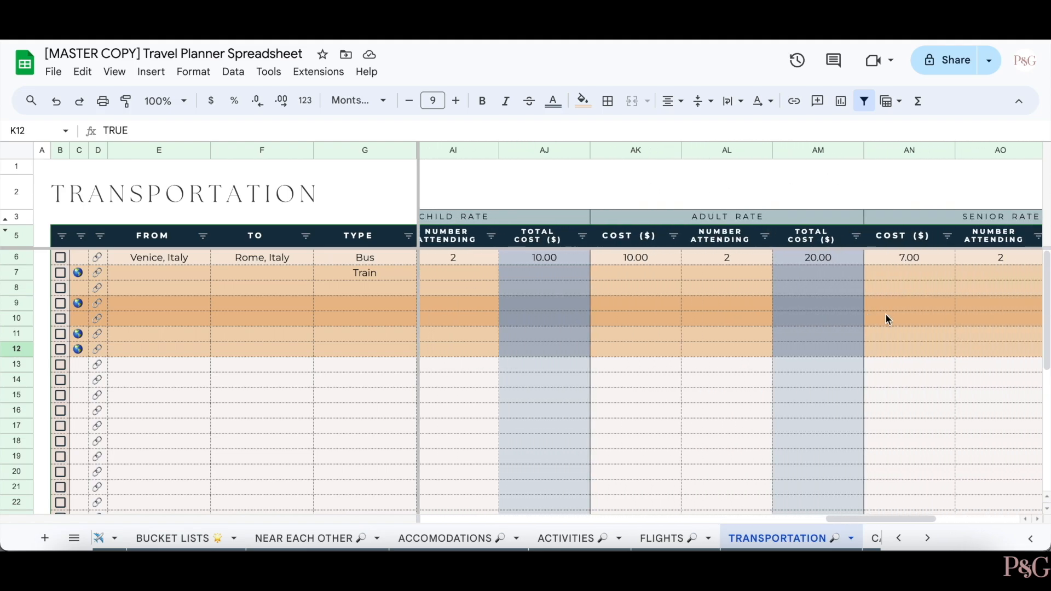
{"action": "scroll", "coordinate": [892, 309], "scroll_direction": "right", "scroll_amount": 3}
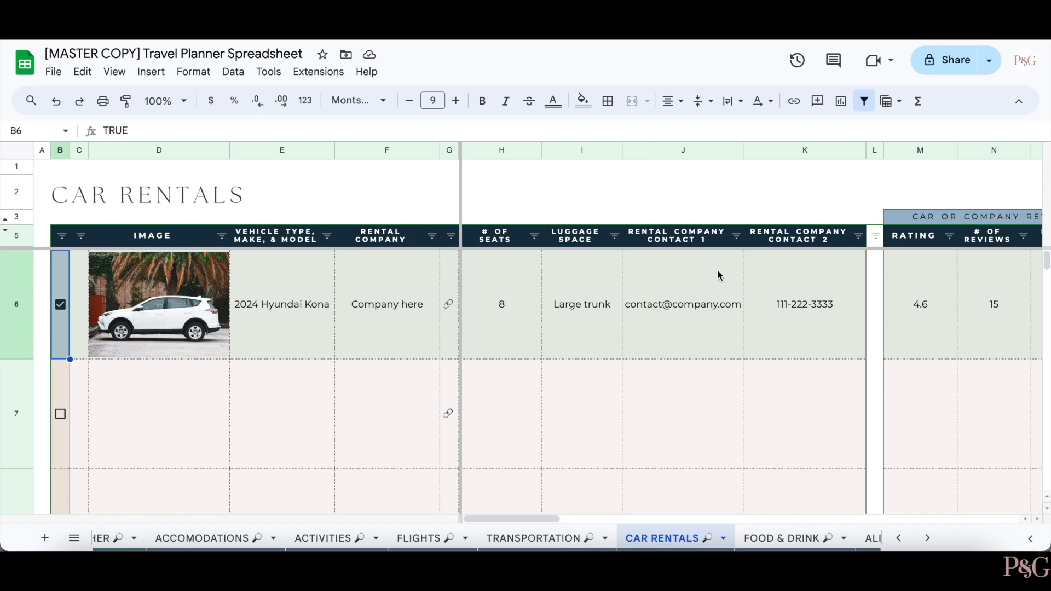
{"action": "scroll", "coordinate": [717, 270], "scroll_direction": "right", "scroll_amount": 5}
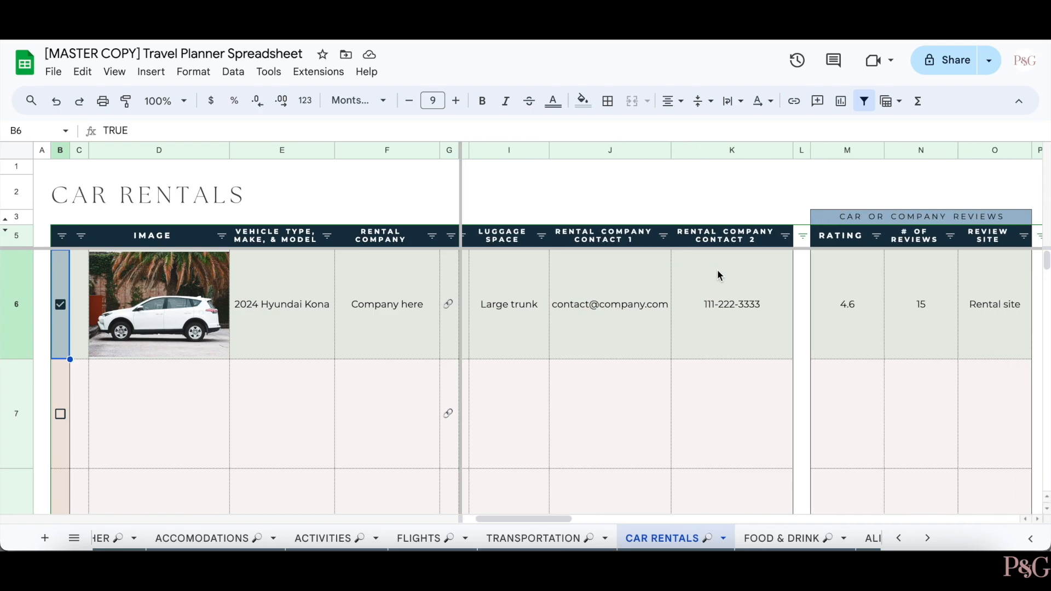
{"action": "scroll", "coordinate": [717, 272], "scroll_direction": "right", "scroll_amount": 6}
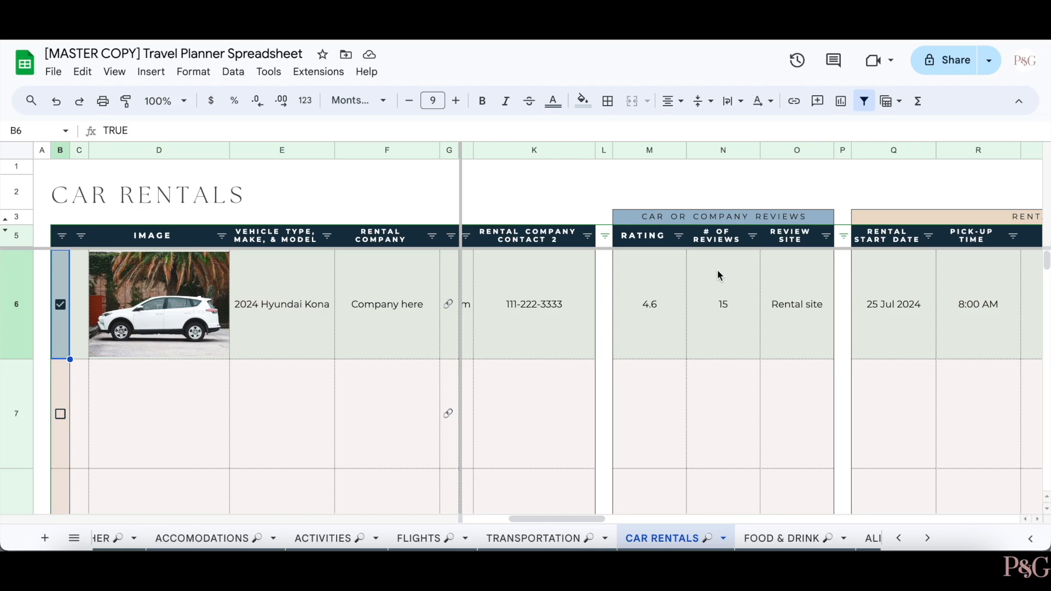
{"action": "scroll", "coordinate": [717, 270], "scroll_direction": "right", "scroll_amount": 5}
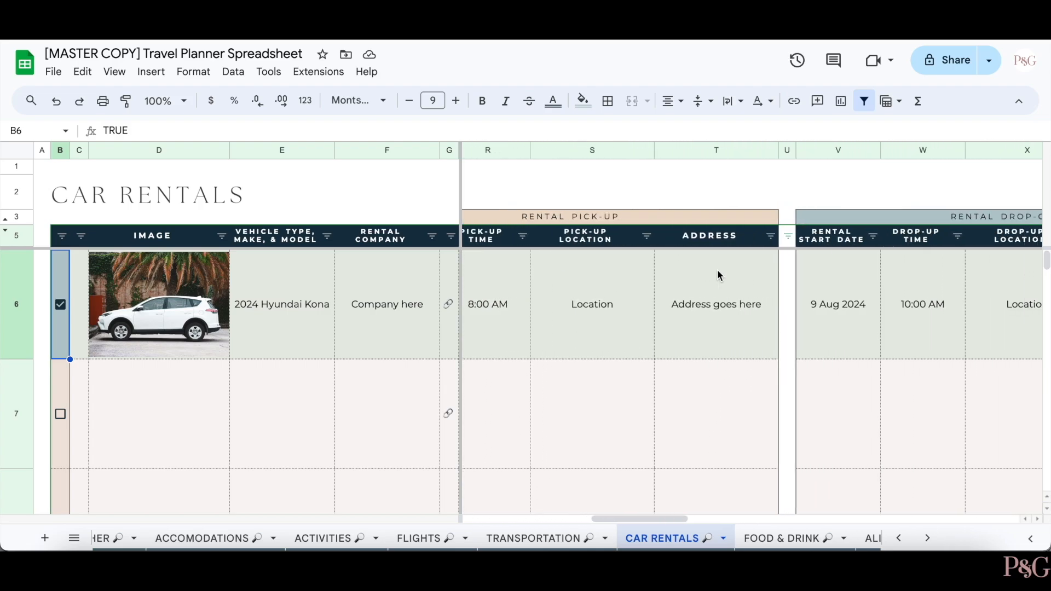
{"action": "scroll", "coordinate": [717, 270], "scroll_direction": "left", "scroll_amount": 12}
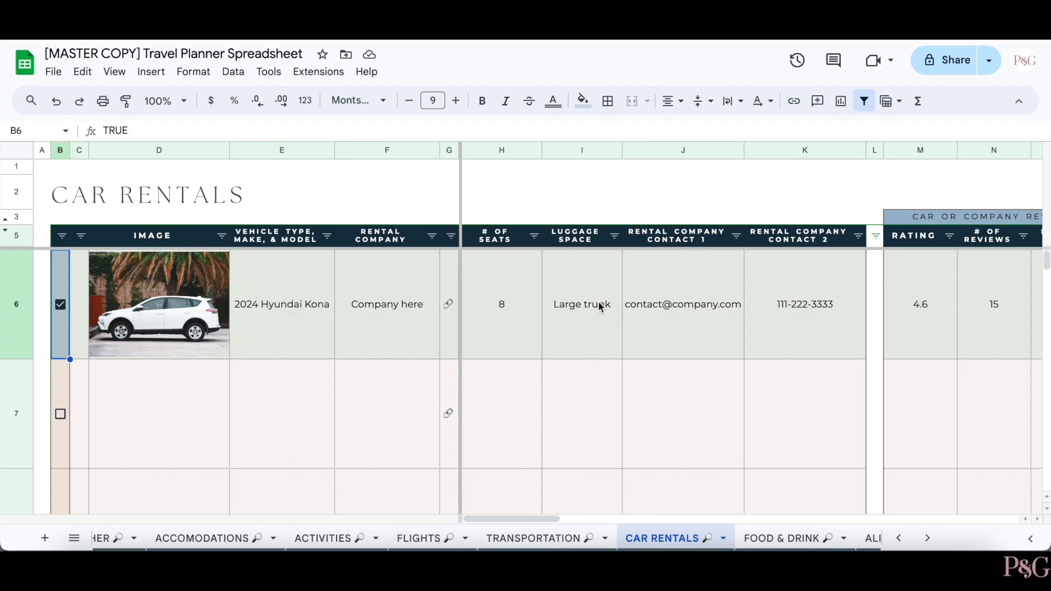
{"action": "scroll", "coordinate": [662, 327], "scroll_direction": "right", "scroll_amount": 5}
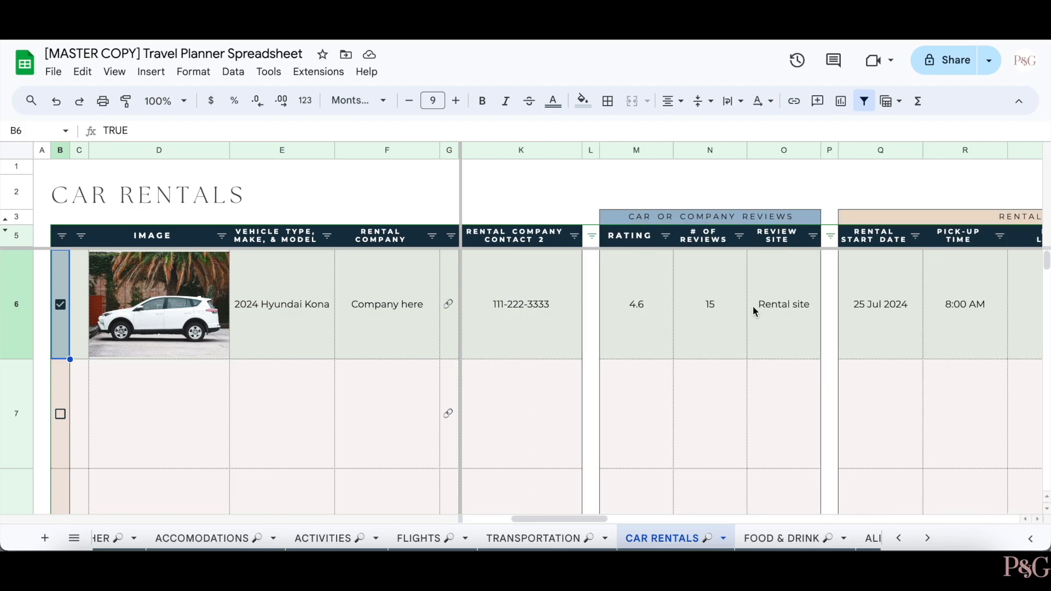
{"action": "scroll", "coordinate": [746, 338], "scroll_direction": "right", "scroll_amount": 5}
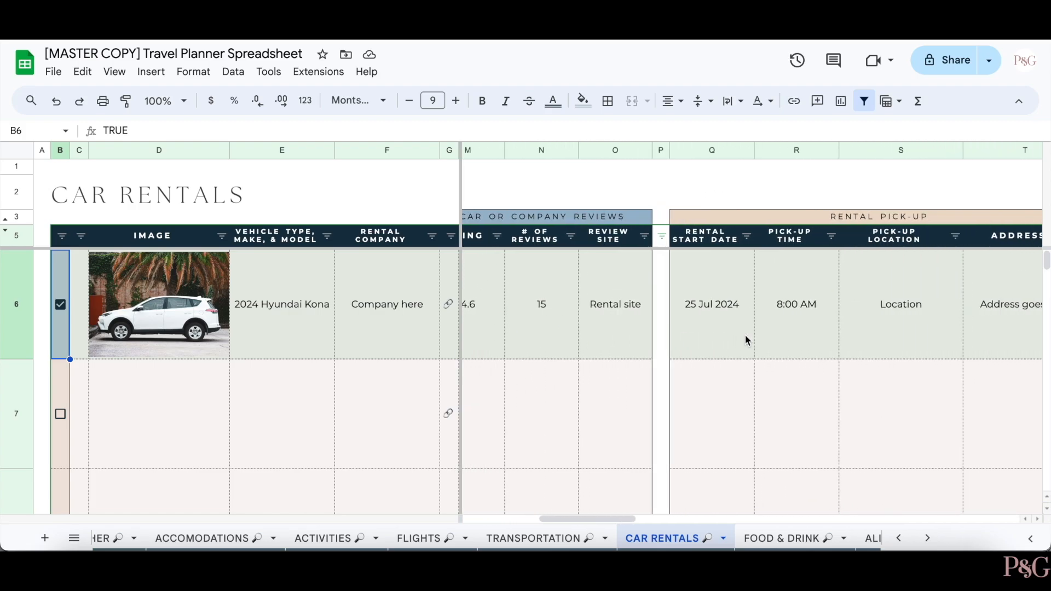
{"action": "scroll", "coordinate": [918, 309], "scroll_direction": "right", "scroll_amount": 5}
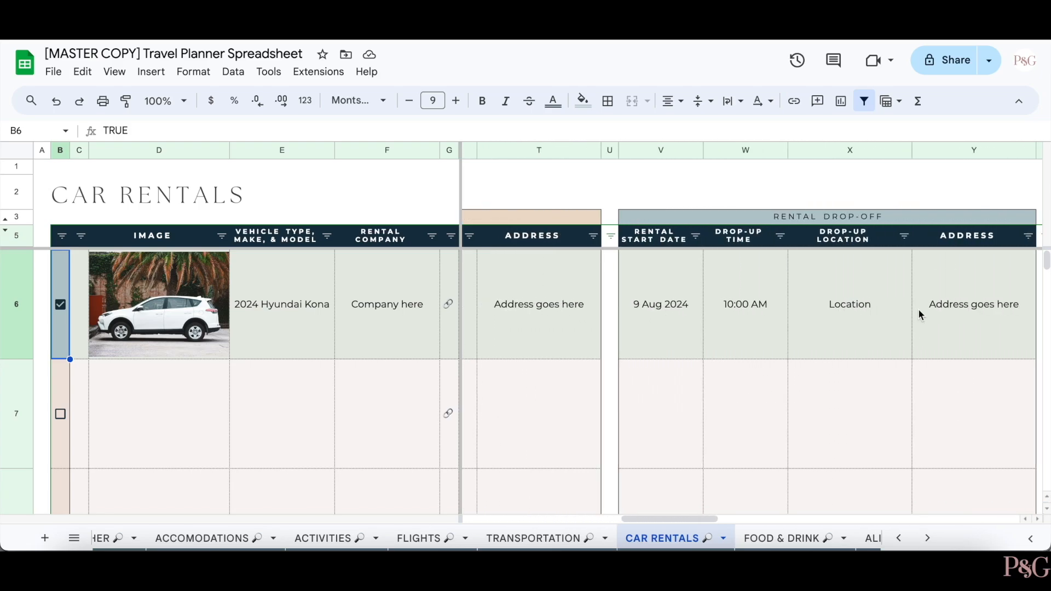
{"action": "scroll", "coordinate": [922, 283], "scroll_direction": "right", "scroll_amount": 5}
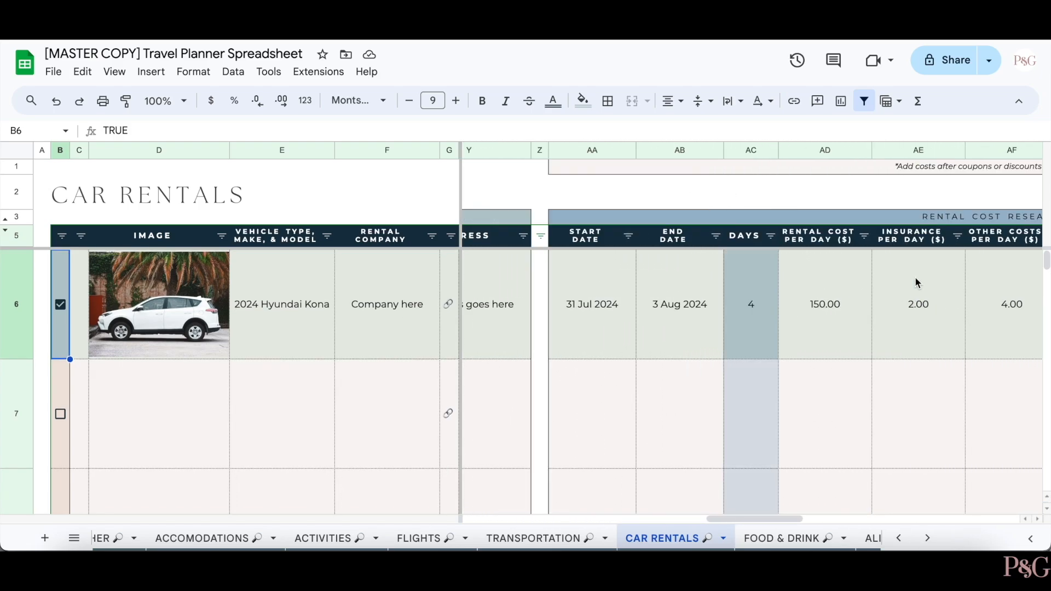
{"action": "scroll", "coordinate": [756, 242], "scroll_direction": "right", "scroll_amount": 1}
- Review the Kona's rental date calendars, 150.00 daily cost and 6 people without changing them
{"action": "double_click", "coordinate": [548, 293]}
{"action": "left_click", "coordinate": [615, 318]}
{"action": "double_click", "coordinate": [616, 320]}
{"action": "left_click", "coordinate": [776, 304]}
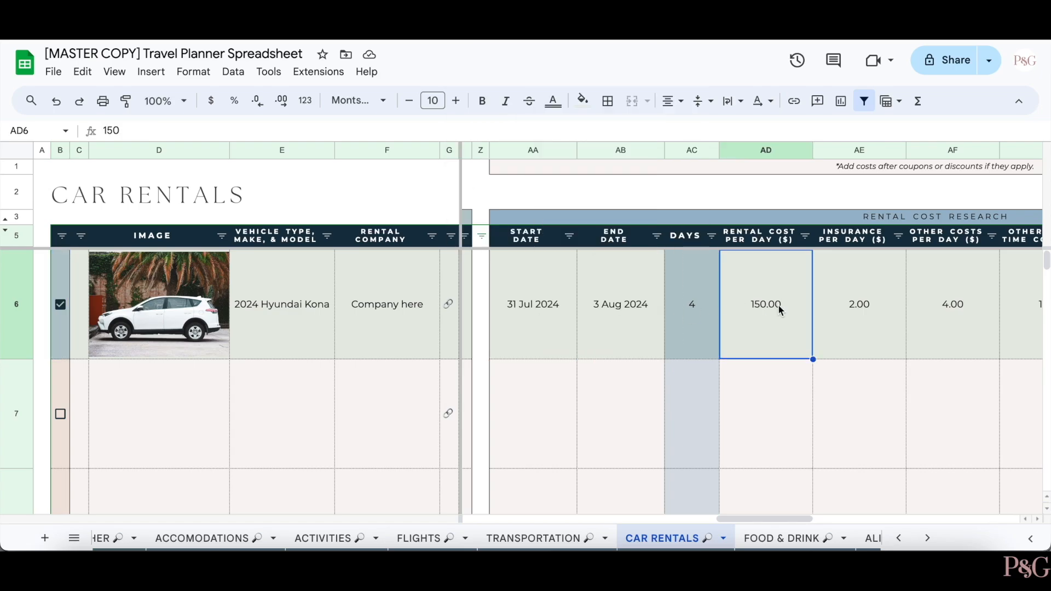
{"action": "scroll", "coordinate": [754, 321], "scroll_direction": "right", "scroll_amount": 2}
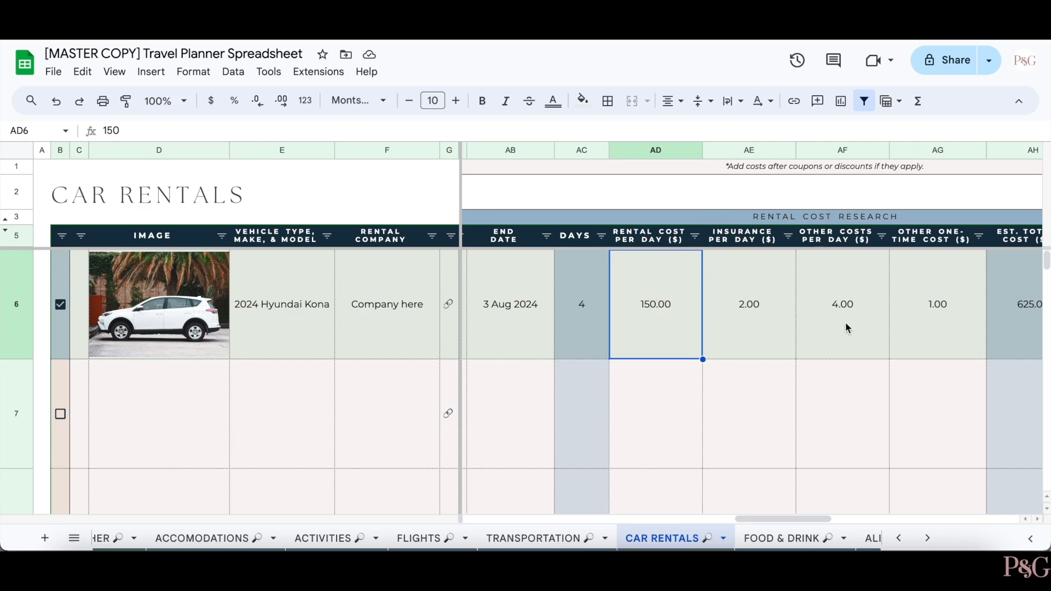
{"action": "scroll", "coordinate": [846, 322], "scroll_direction": "right", "scroll_amount": 2}
{"action": "scroll", "coordinate": [836, 311], "scroll_direction": "right", "scroll_amount": 2}
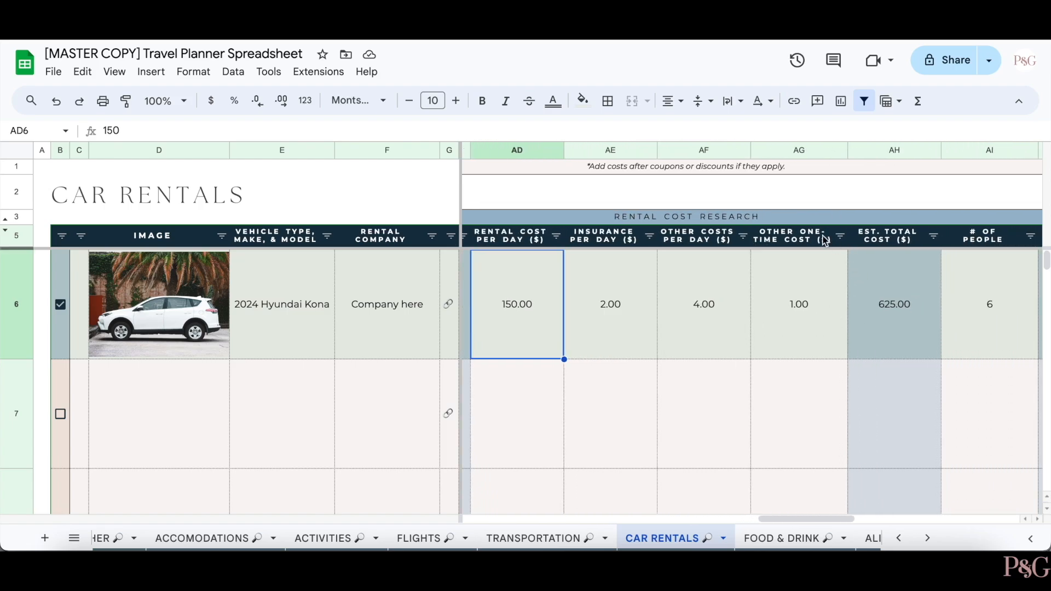
{"action": "scroll", "coordinate": [824, 299], "scroll_direction": "right", "scroll_amount": 2}
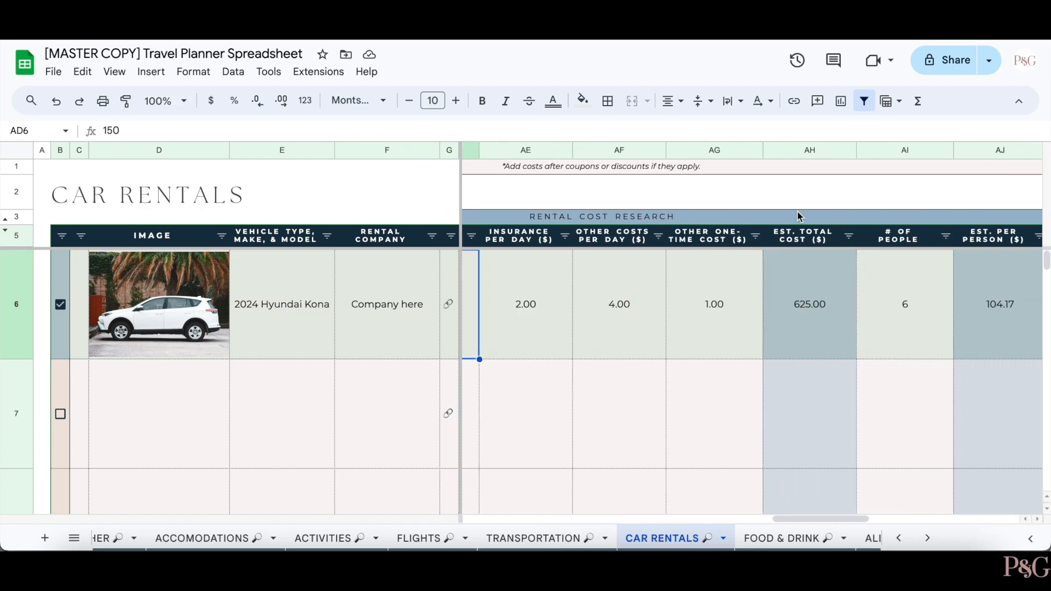
{"action": "scroll", "coordinate": [842, 345], "scroll_direction": "right", "scroll_amount": 4}
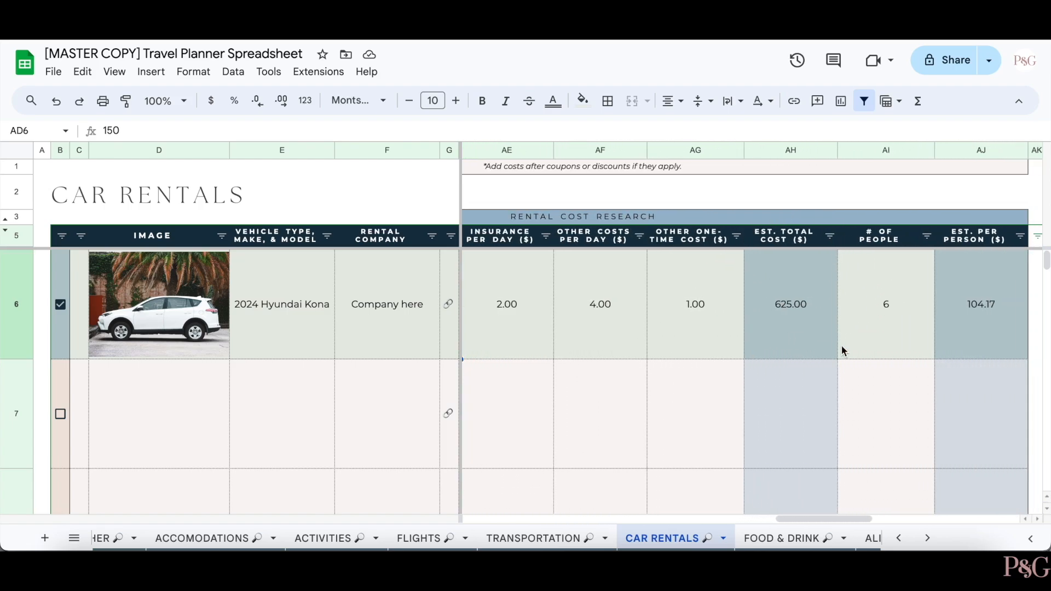
{"action": "left_click", "coordinate": [787, 337]}
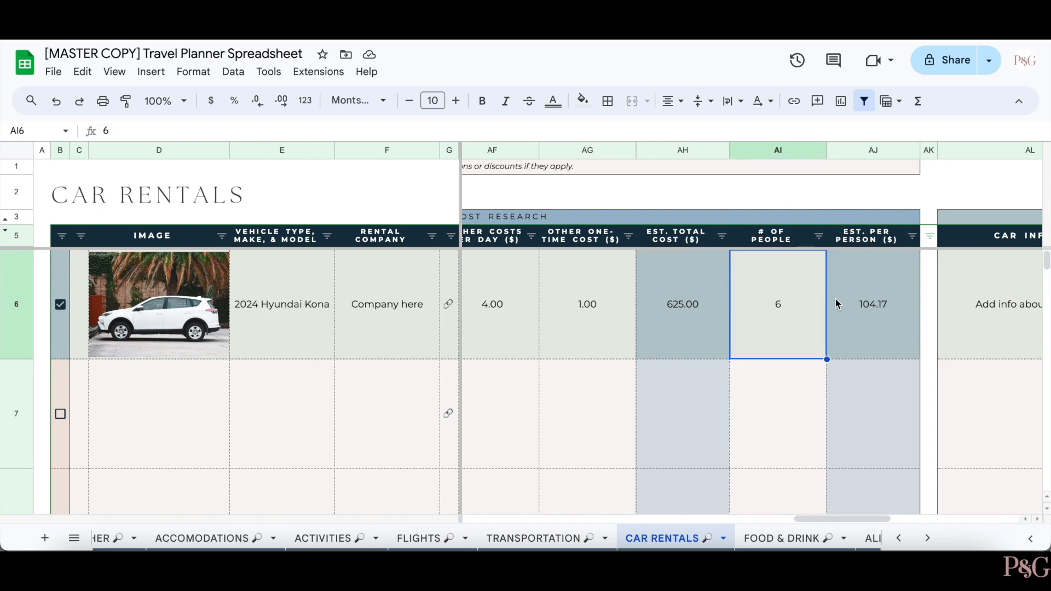
{"action": "scroll", "coordinate": [836, 304], "scroll_direction": "right", "scroll_amount": 5}
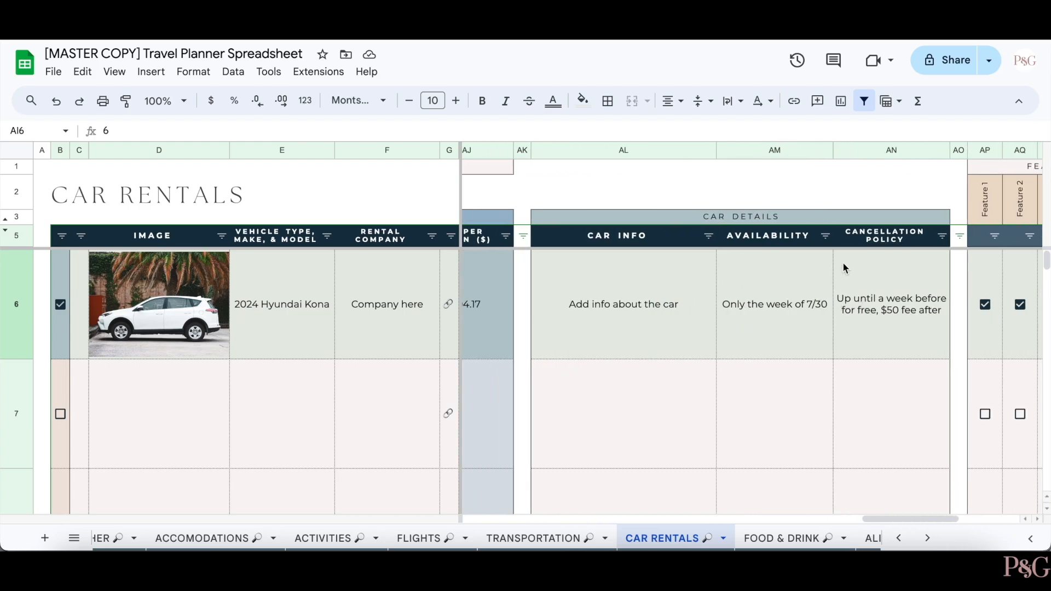
{"action": "scroll", "coordinate": [876, 323], "scroll_direction": "right", "scroll_amount": 4}
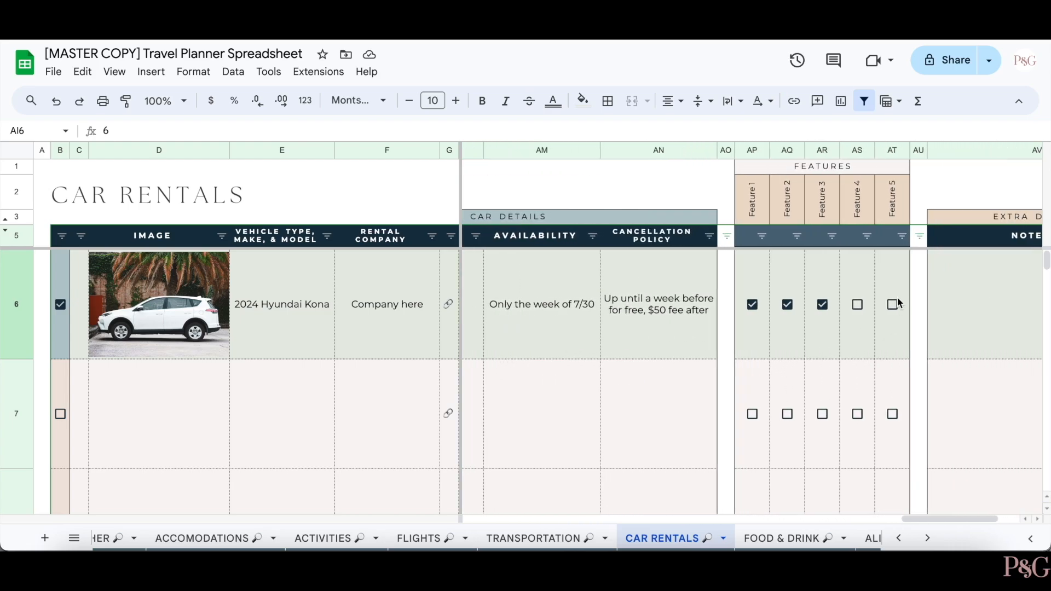
- Untick the Kona's Feature 3, tick Features 1–3 for the second rental, then go to Food & Drink
{"action": "left_click", "coordinate": [858, 305]}
{"action": "left_click", "coordinate": [857, 305]}
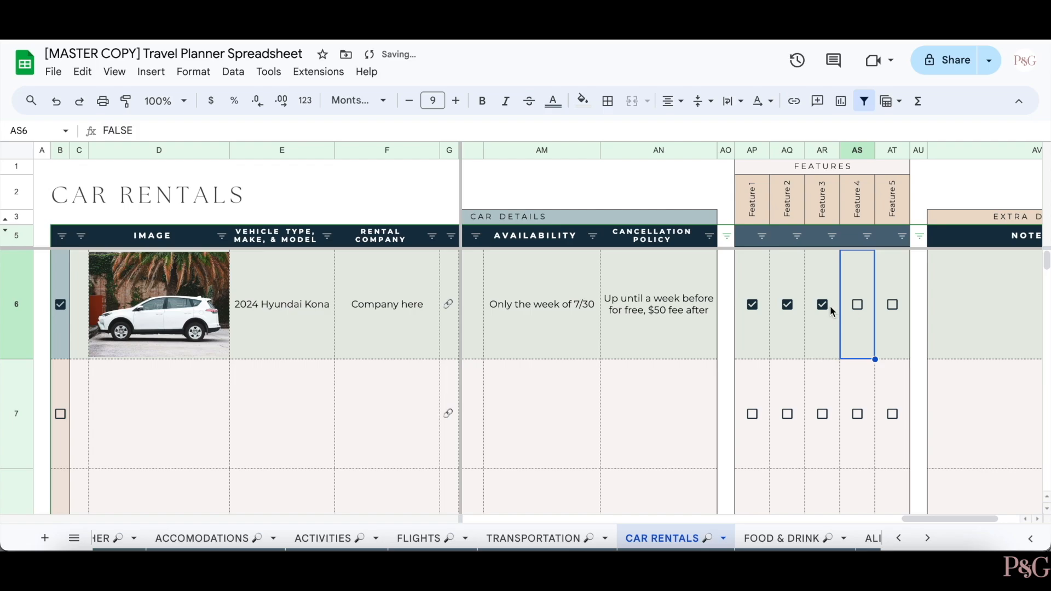
{"action": "left_click", "coordinate": [820, 307]}
{"action": "left_click", "coordinate": [753, 414]}
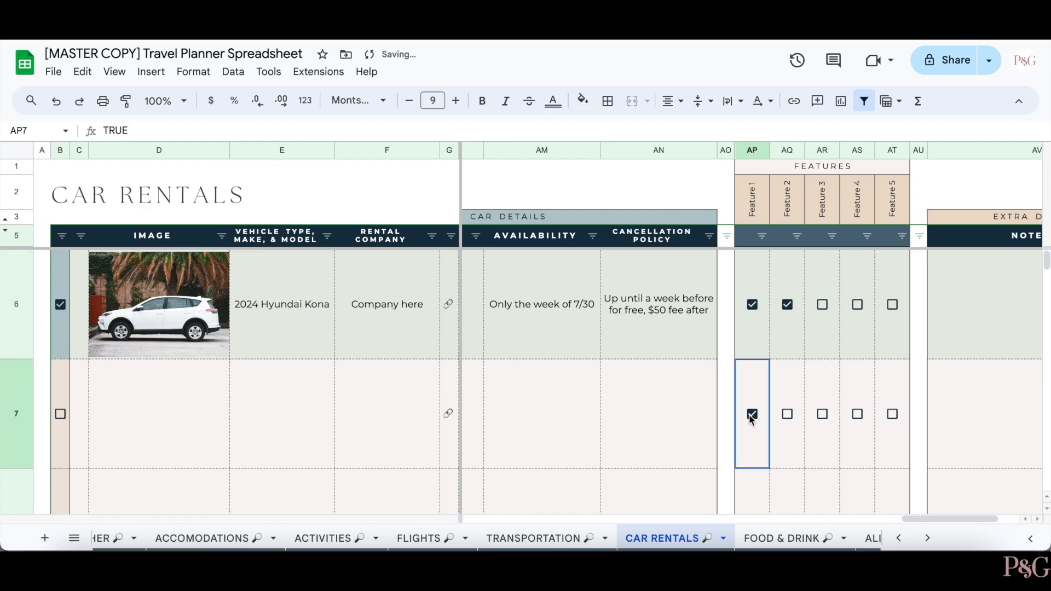
{"action": "left_click", "coordinate": [789, 414]}
{"action": "left_click", "coordinate": [823, 414]}
{"action": "scroll", "coordinate": [873, 418], "scroll_direction": "right", "scroll_amount": 2}
{"action": "left_click", "coordinate": [792, 538]}
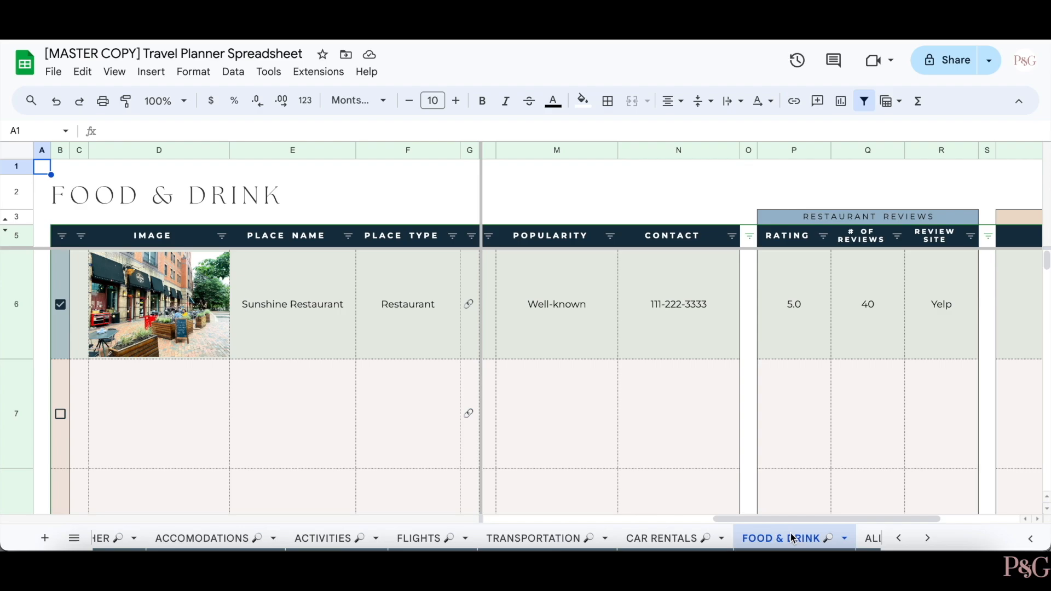
- Browse the Food & Drink columns, viewing the restaurant's Affordability choices without changing them
{"action": "scroll", "coordinate": [735, 463], "scroll_direction": "left", "scroll_amount": 5}
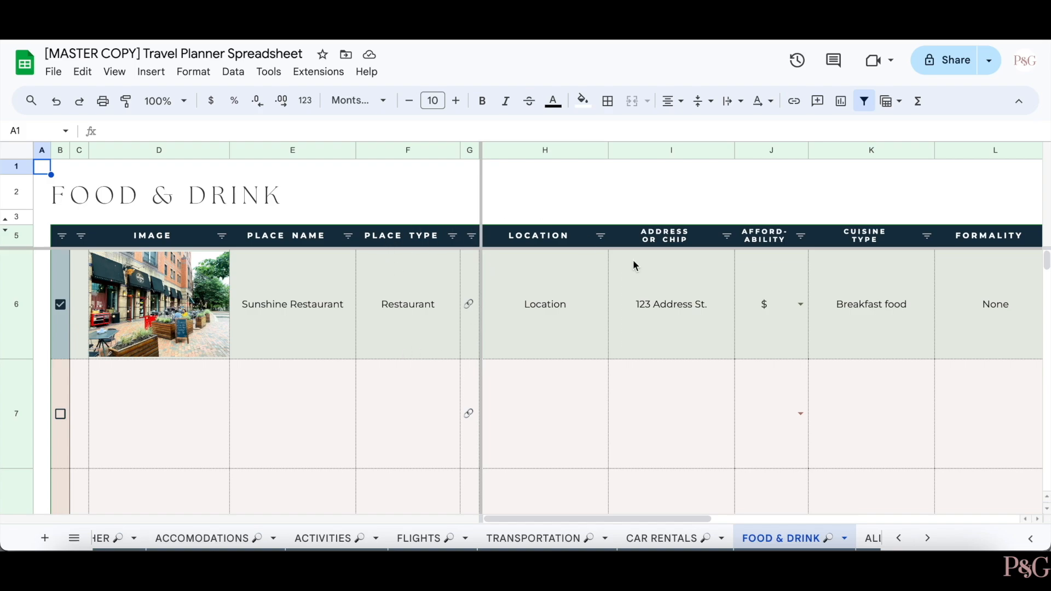
{"action": "scroll", "coordinate": [633, 260], "scroll_direction": "right", "scroll_amount": 3}
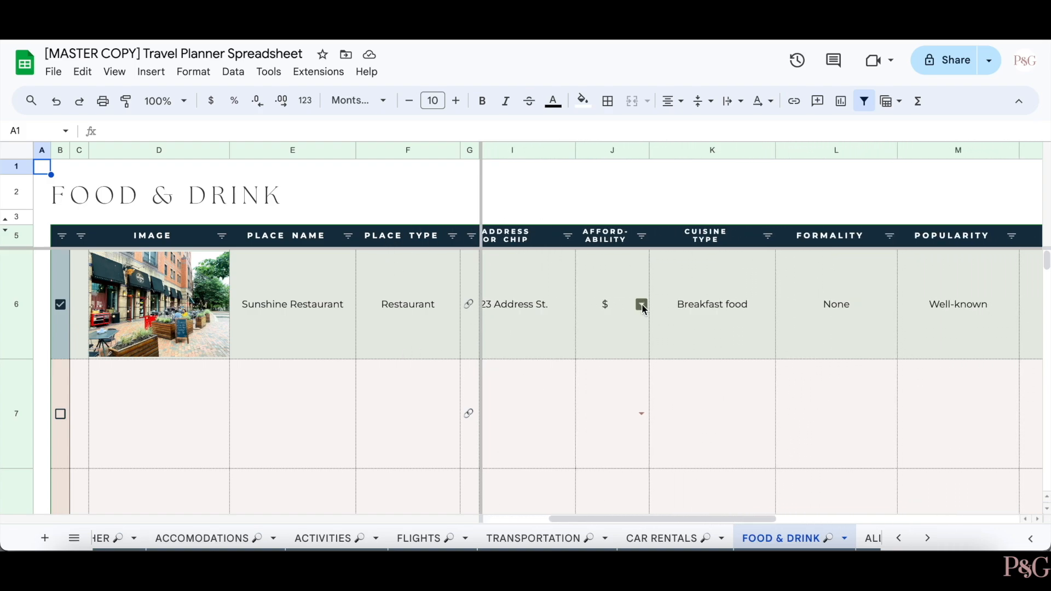
{"action": "left_click", "coordinate": [641, 304]}
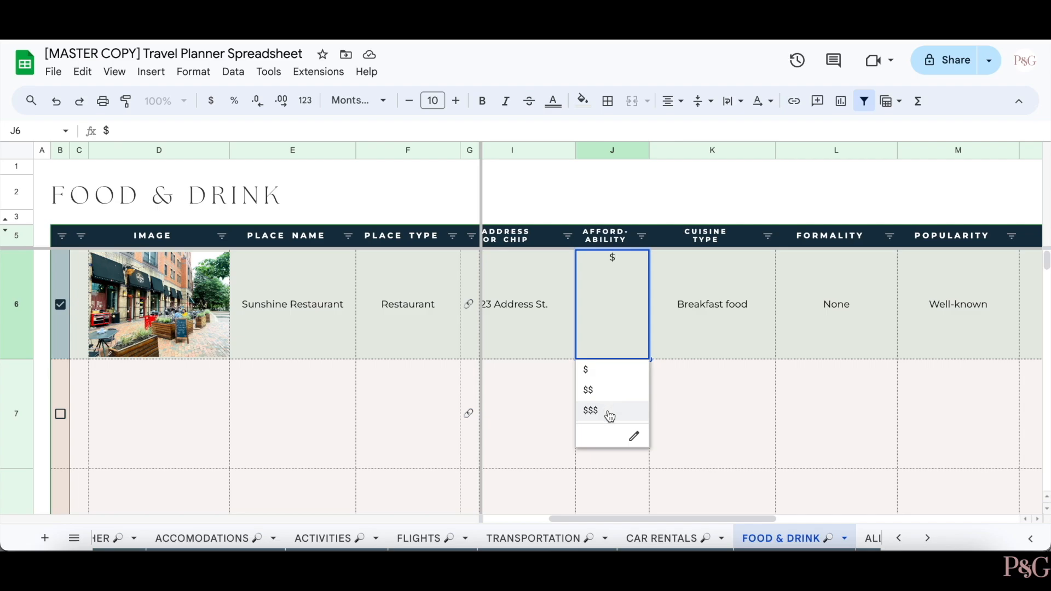
{"action": "left_click", "coordinate": [699, 384]}
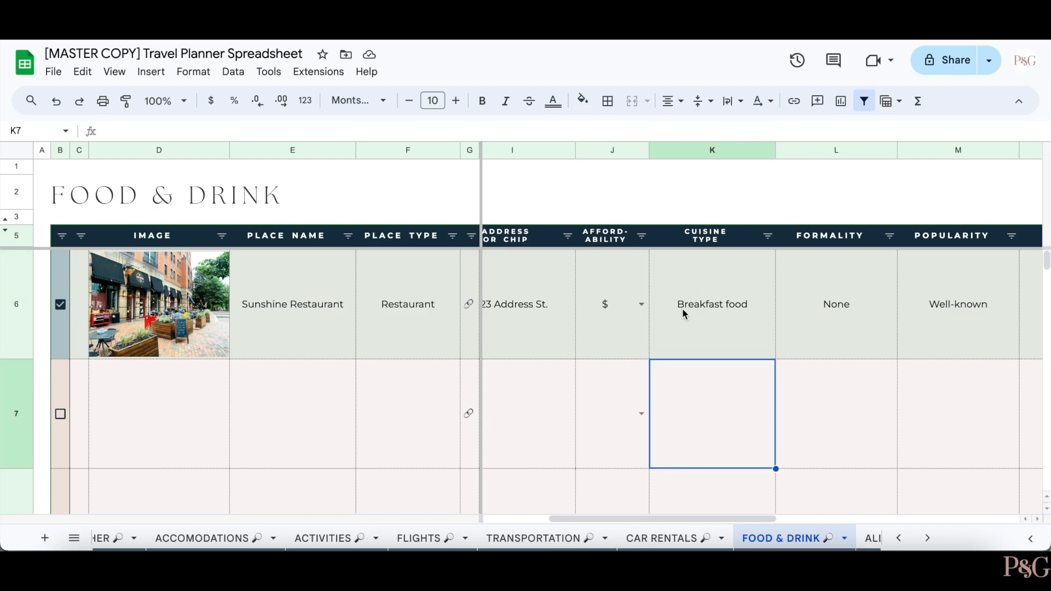
{"action": "scroll", "coordinate": [682, 310], "scroll_direction": "right", "scroll_amount": 2}
{"action": "scroll", "coordinate": [793, 260], "scroll_direction": "right", "scroll_amount": 3}
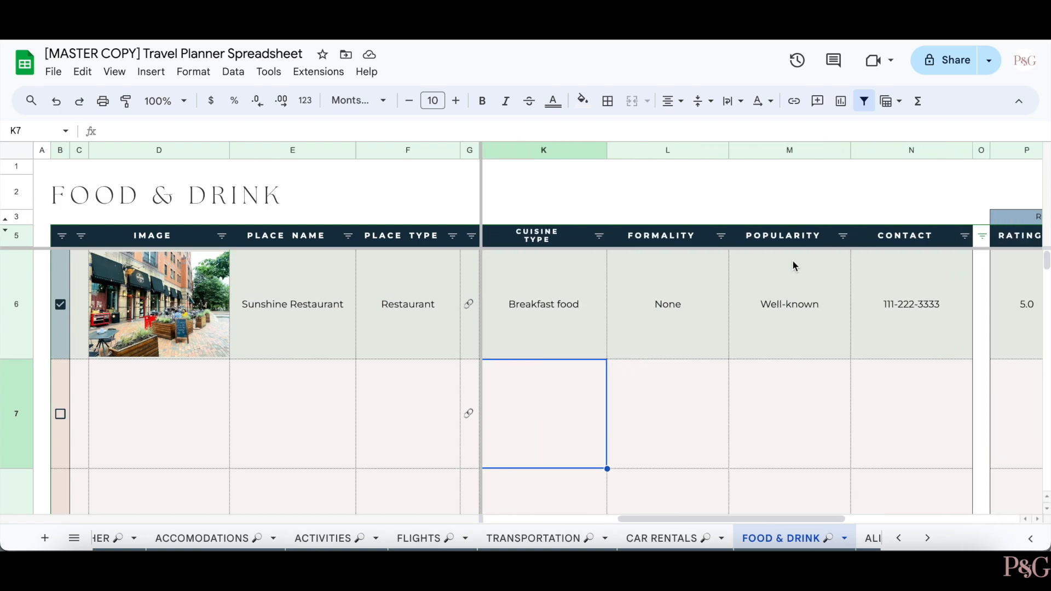
{"action": "scroll", "coordinate": [793, 259], "scroll_direction": "right", "scroll_amount": 3}
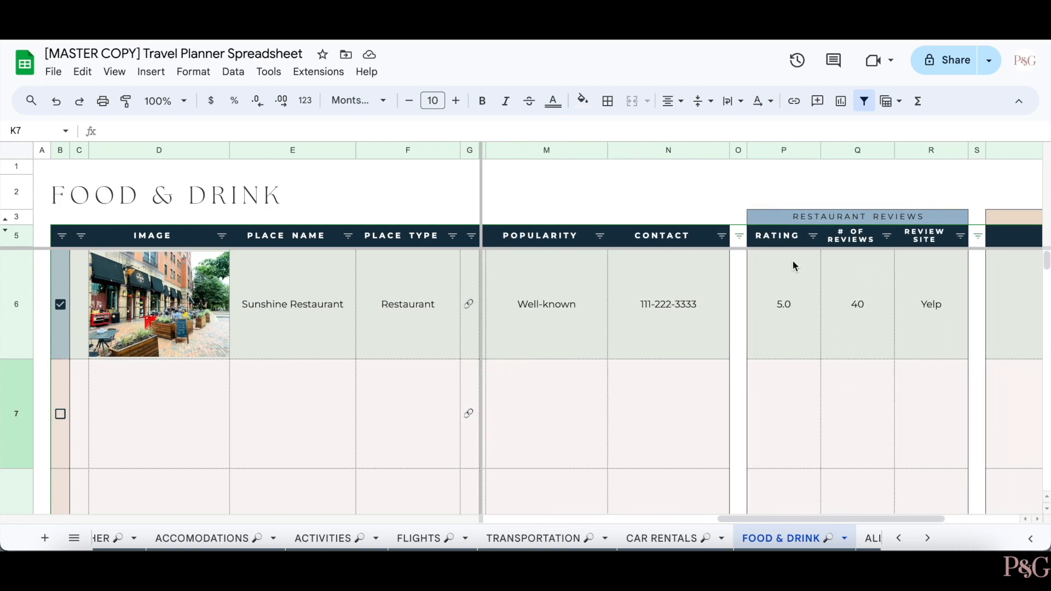
{"action": "scroll", "coordinate": [734, 355], "scroll_direction": "right", "scroll_amount": 2}
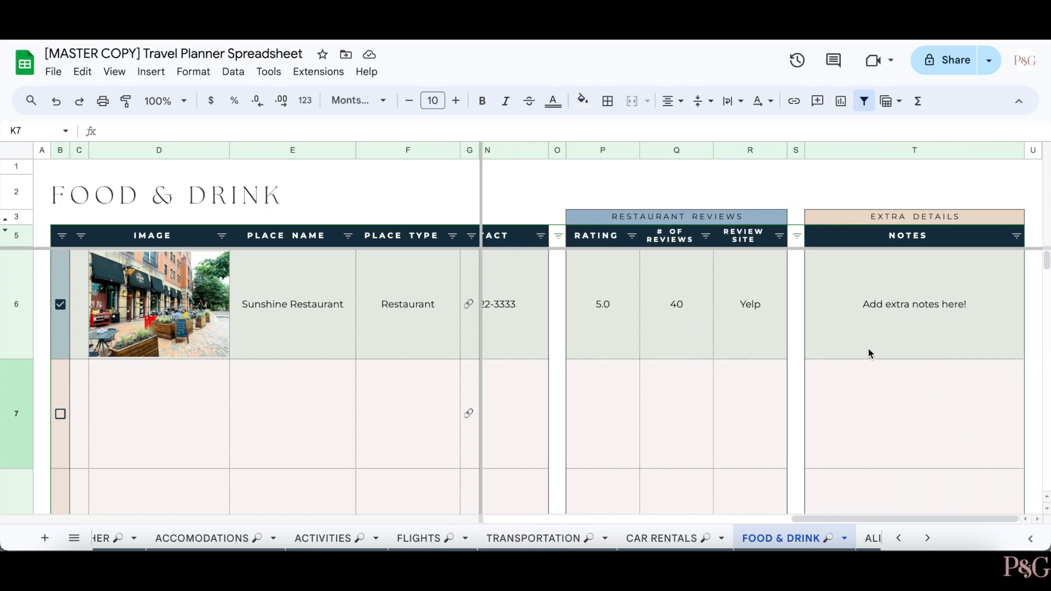
{"action": "scroll", "coordinate": [789, 223], "scroll_direction": "left", "scroll_amount": 5}
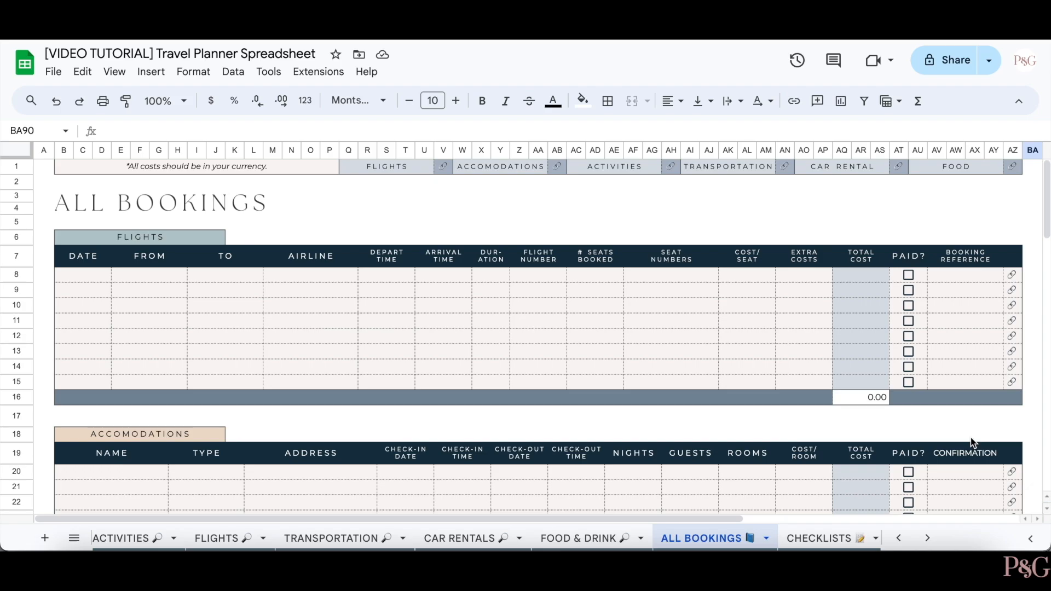
{"action": "scroll", "coordinate": [1016, 425], "scroll_direction": "down", "scroll_amount": 7}
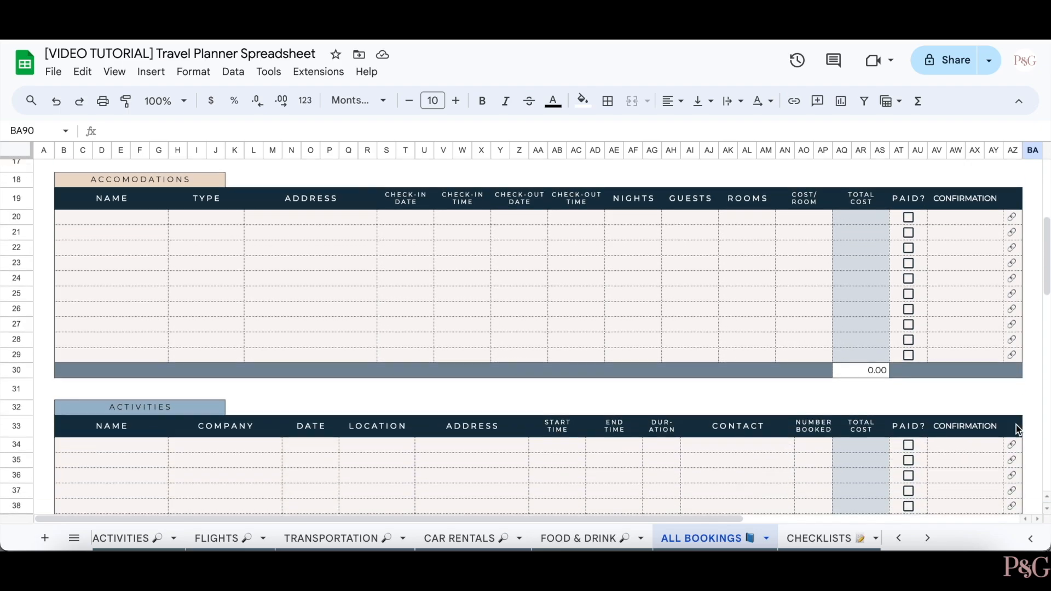
{"action": "scroll", "coordinate": [1016, 425], "scroll_direction": "down", "scroll_amount": 7}
{"action": "scroll", "coordinate": [1017, 425], "scroll_direction": "up", "scroll_amount": 15}
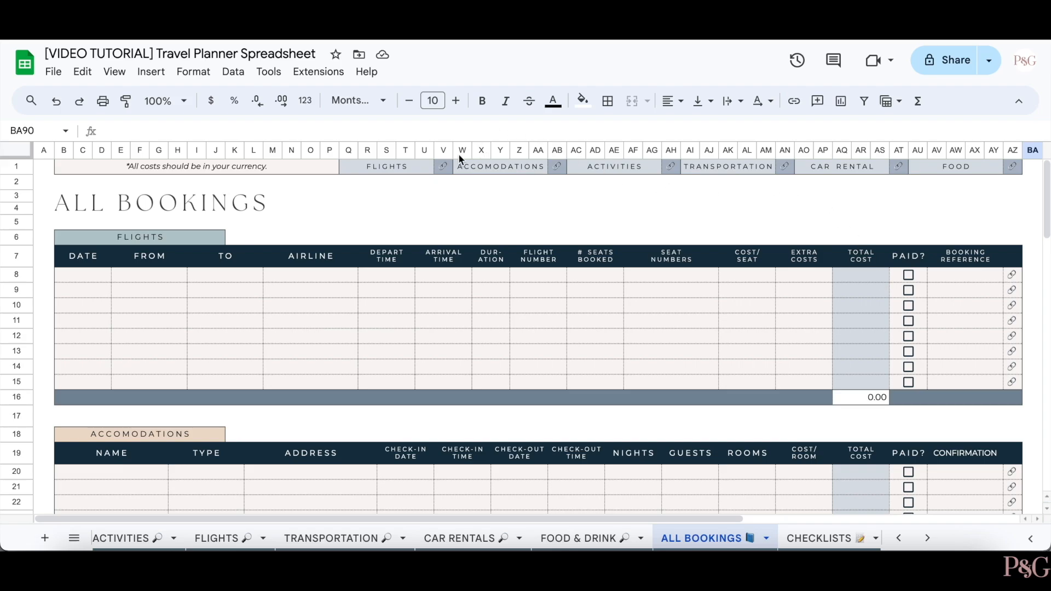
- Follow the row 1 links to the Accommodations and Car Rental tables
{"action": "left_click", "coordinate": [556, 163]}
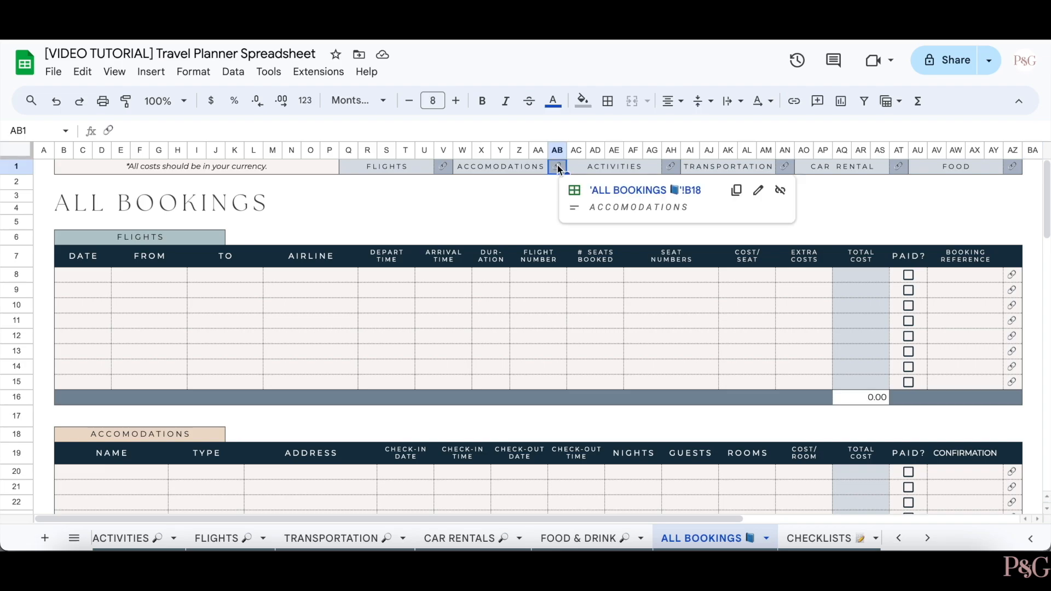
{"action": "left_click", "coordinate": [623, 190]}
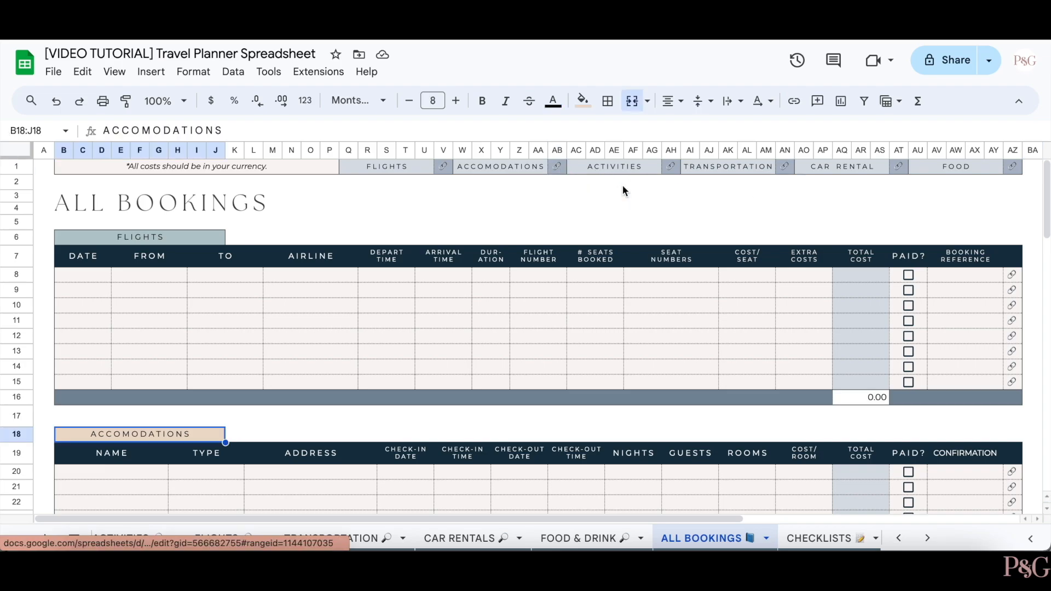
{"action": "left_click", "coordinate": [897, 166]}
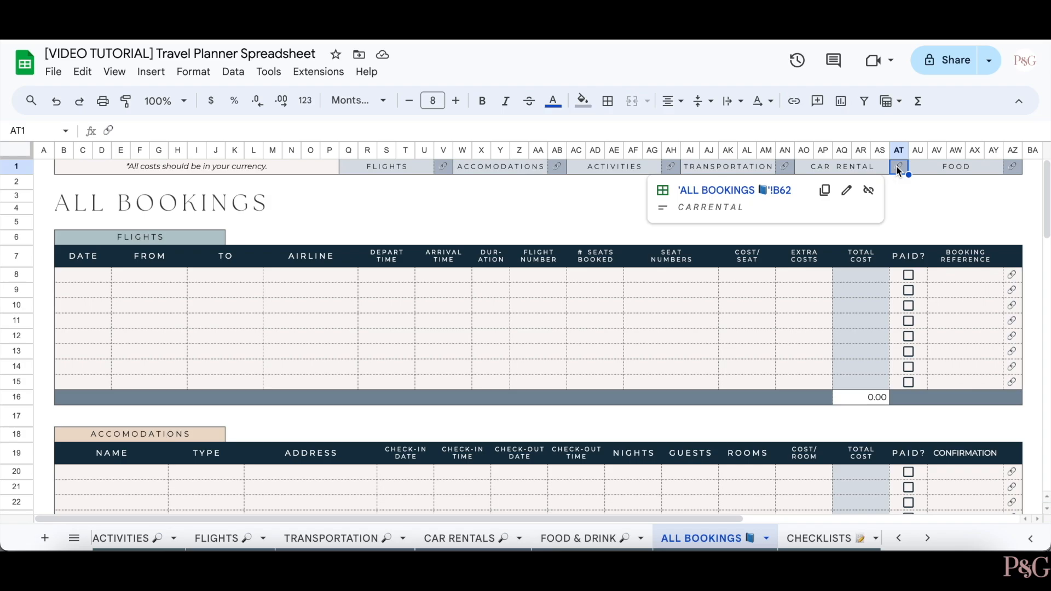
{"action": "left_click", "coordinate": [757, 191]}
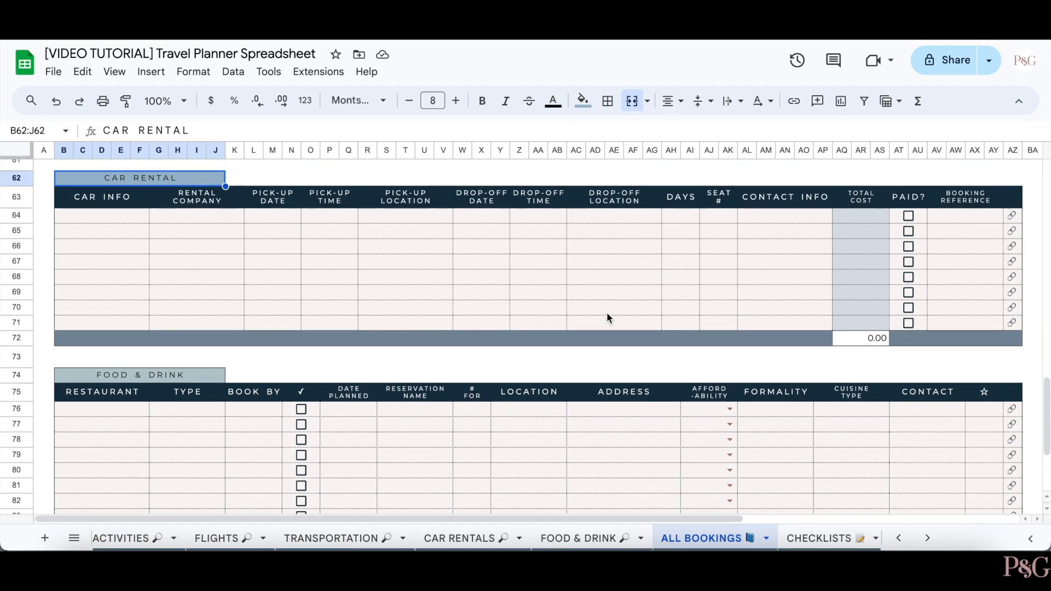
- Give the first flight a Date Booked of 8 Aug 2024 and a five-star rating
{"action": "scroll", "coordinate": [606, 312], "scroll_direction": "up", "scroll_amount": 1}
{"action": "left_click", "coordinate": [607, 366]}
{"action": "scroll", "coordinate": [606, 366], "scroll_direction": "up", "scroll_amount": 20}
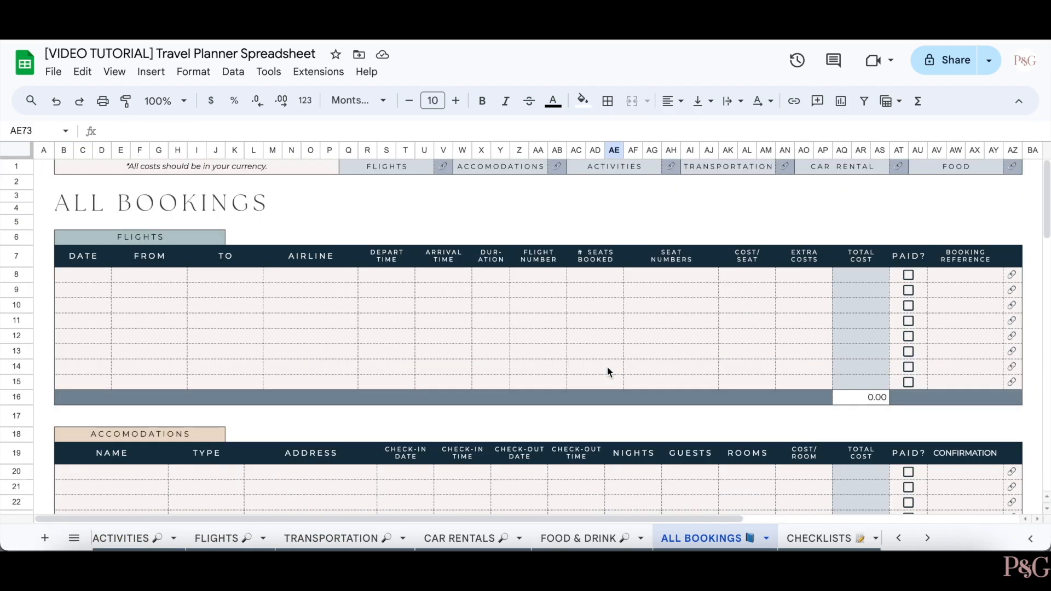
{"action": "scroll", "coordinate": [607, 366], "scroll_direction": "right", "scroll_amount": 5}
{"action": "scroll", "coordinate": [608, 371], "scroll_direction": "right", "scroll_amount": 3}
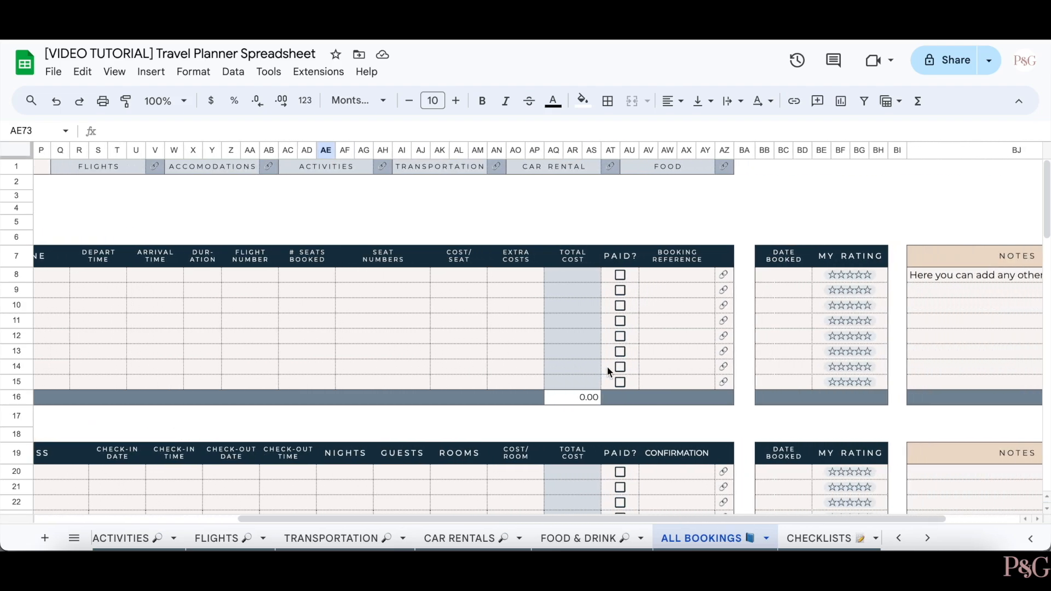
{"action": "double_click", "coordinate": [669, 280]}
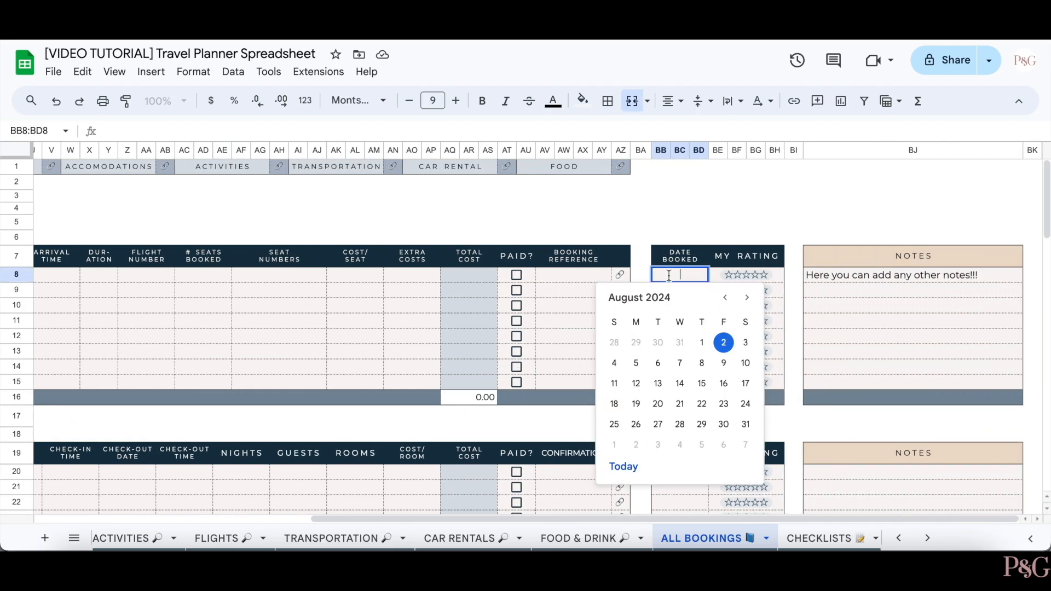
{"action": "left_click", "coordinate": [723, 343]}
{"action": "left_click", "coordinate": [747, 280]}
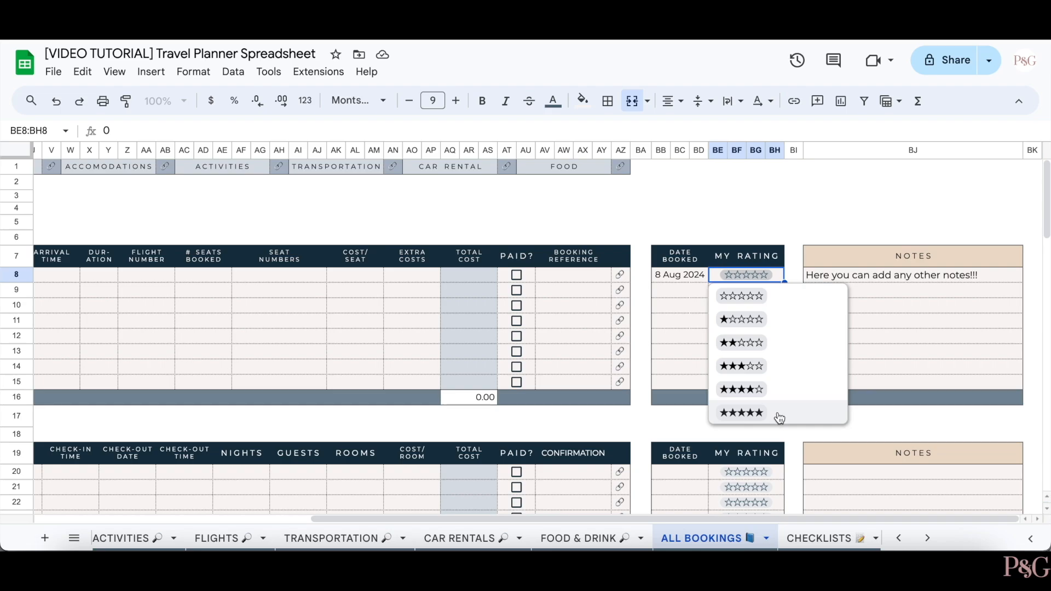
{"action": "left_click", "coordinate": [743, 412]}
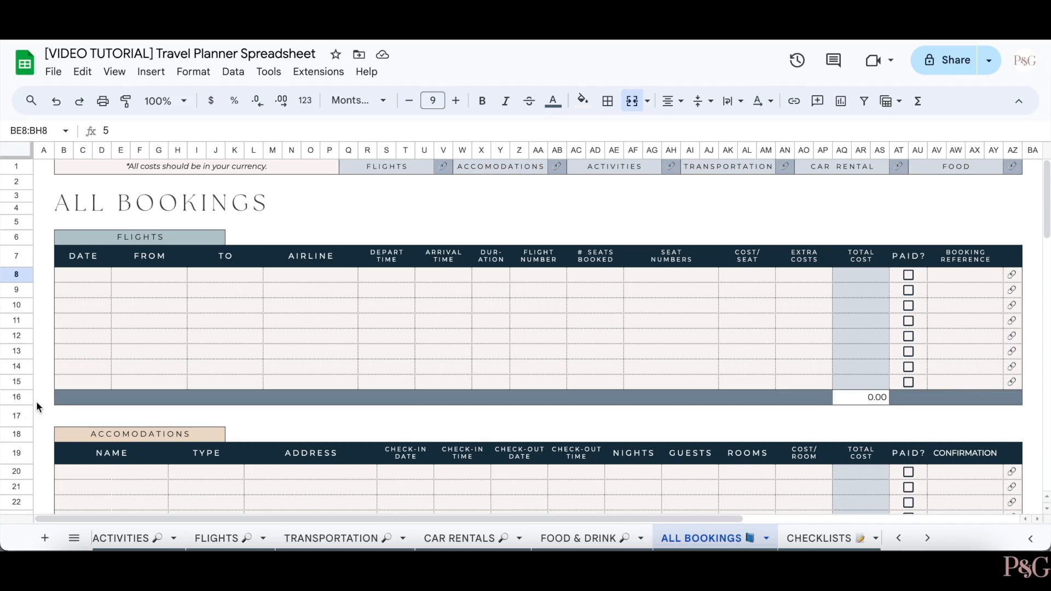
- Hide rows 6–16 of the Flights table, then scroll down the sheet
{"action": "left_click_drag", "start_coordinate": [22, 399], "coordinate": [44, 244]}
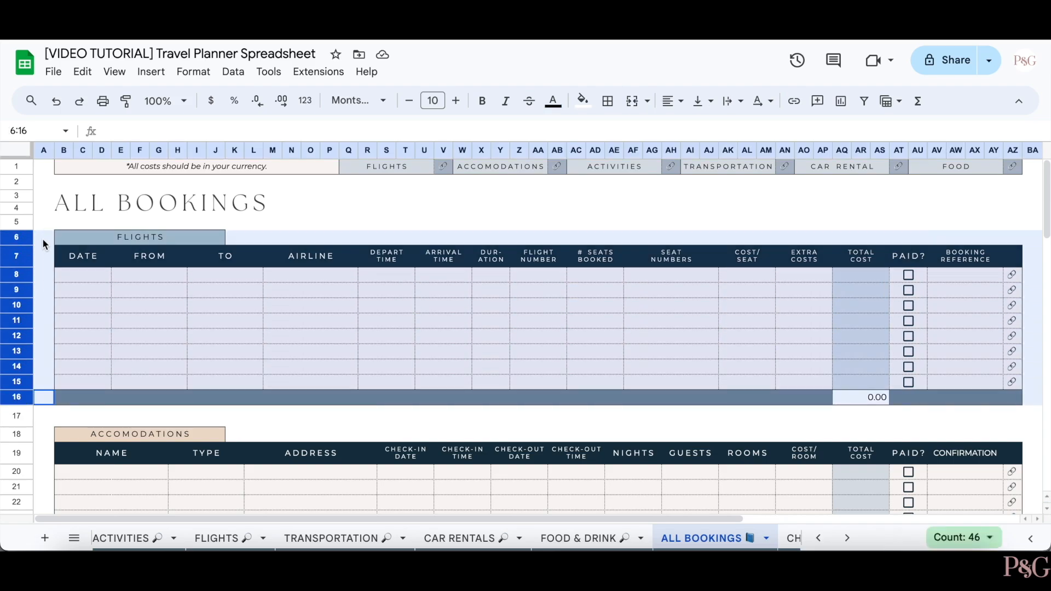
{"action": "right_click", "coordinate": [23, 272]}
{"action": "left_click", "coordinate": [85, 377]}
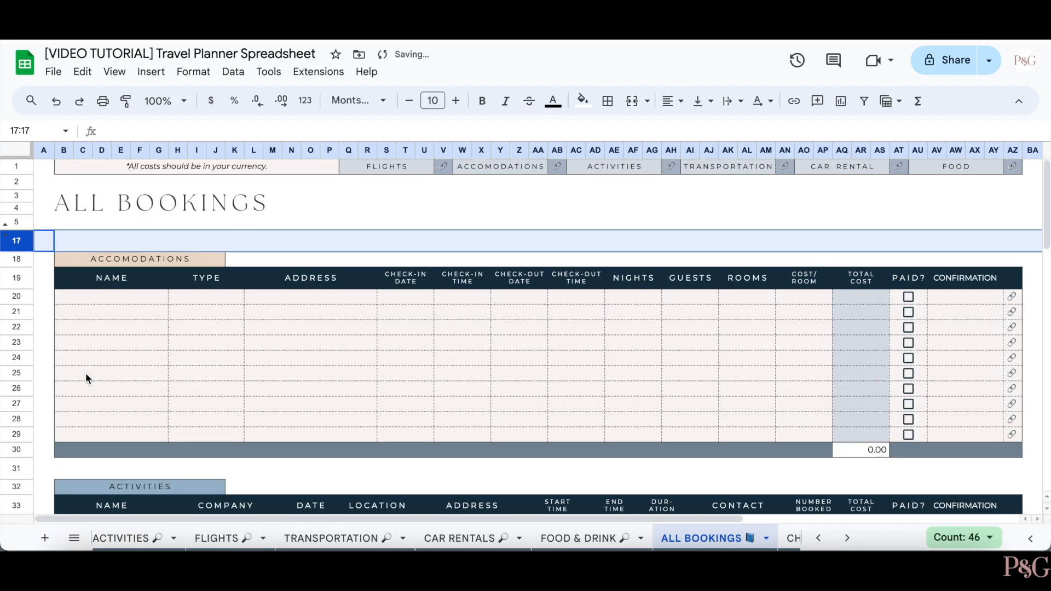
{"action": "left_click", "coordinate": [38, 375]}
{"action": "scroll", "coordinate": [37, 373], "scroll_direction": "down", "scroll_amount": 5}
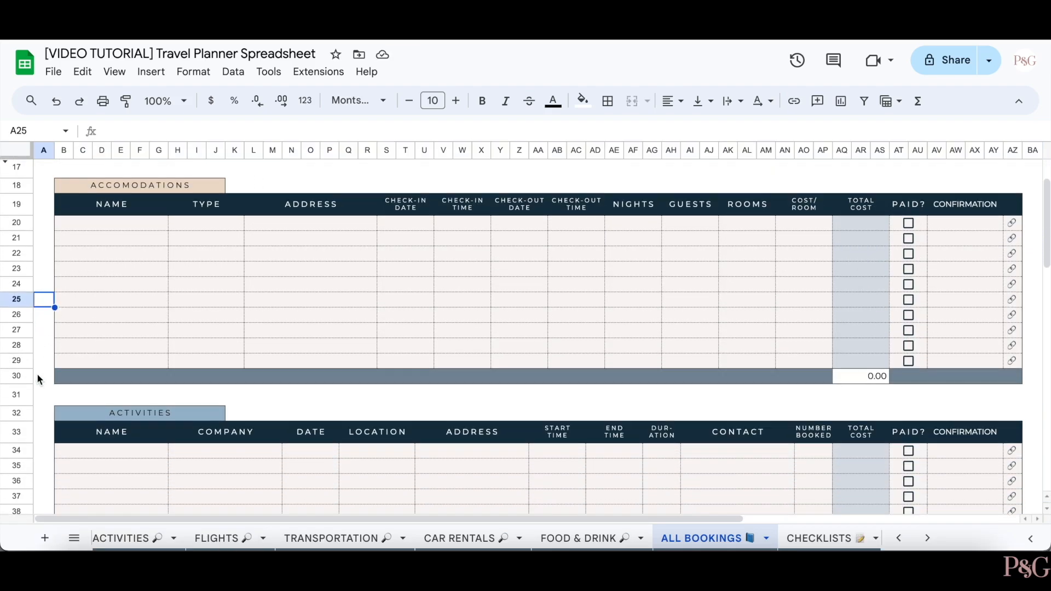
{"action": "scroll", "coordinate": [37, 373], "scroll_direction": "down", "scroll_amount": 3}
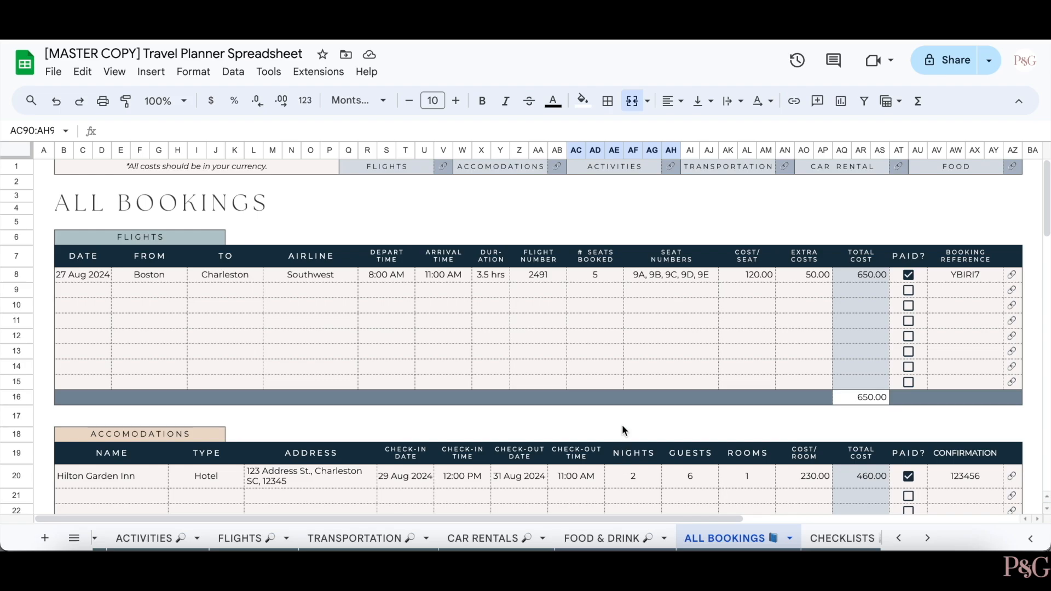
- Set the second flight row's date to 9 Aug 2024 using the date picker
{"action": "scroll", "coordinate": [622, 425], "scroll_direction": "down", "scroll_amount": 3}
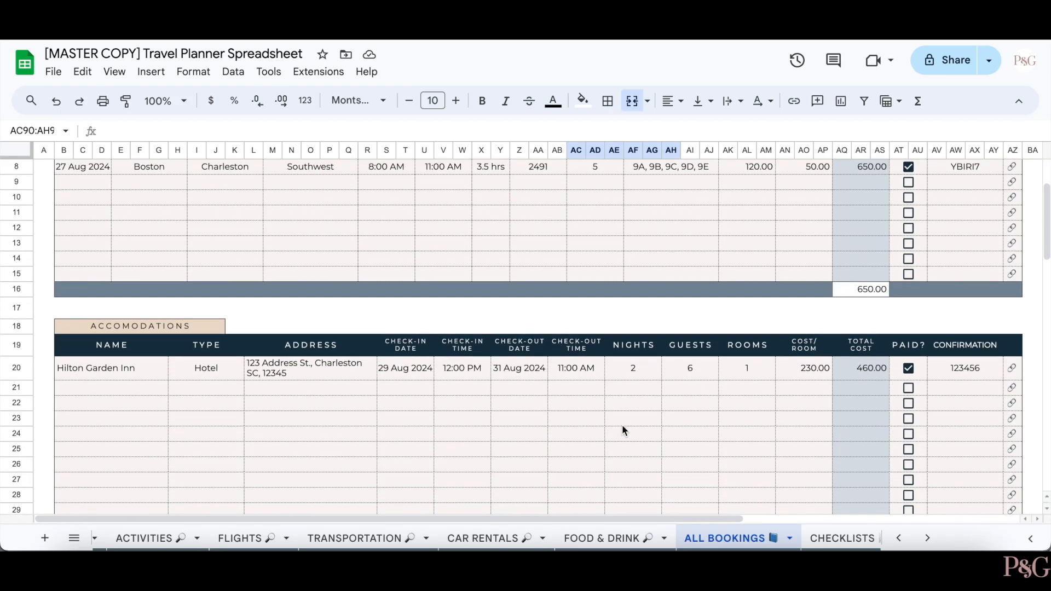
{"action": "scroll", "coordinate": [622, 425], "scroll_direction": "up", "scroll_amount": 3}
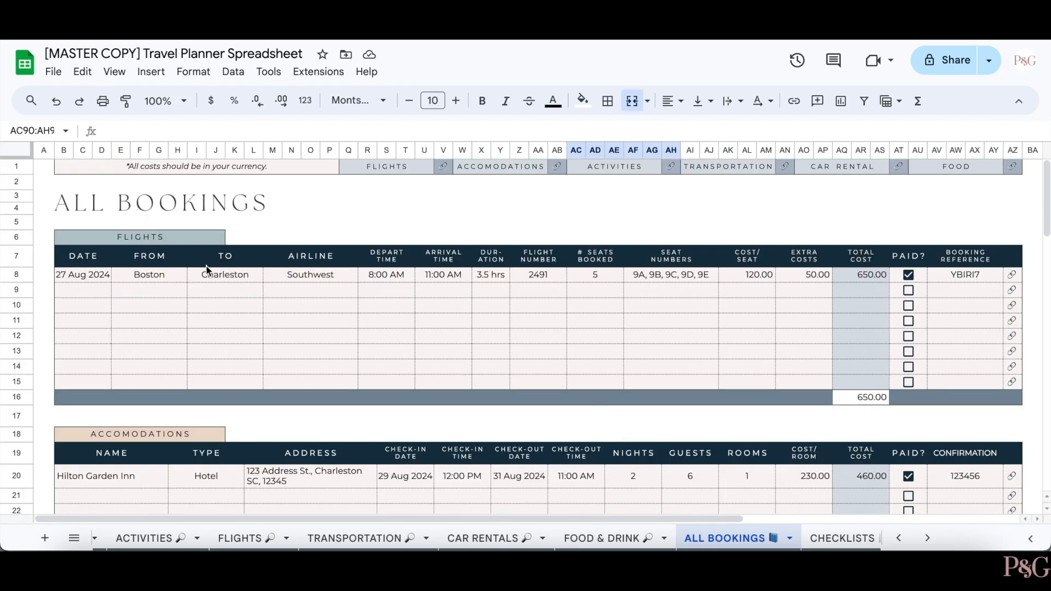
{"action": "double_click", "coordinate": [83, 296]}
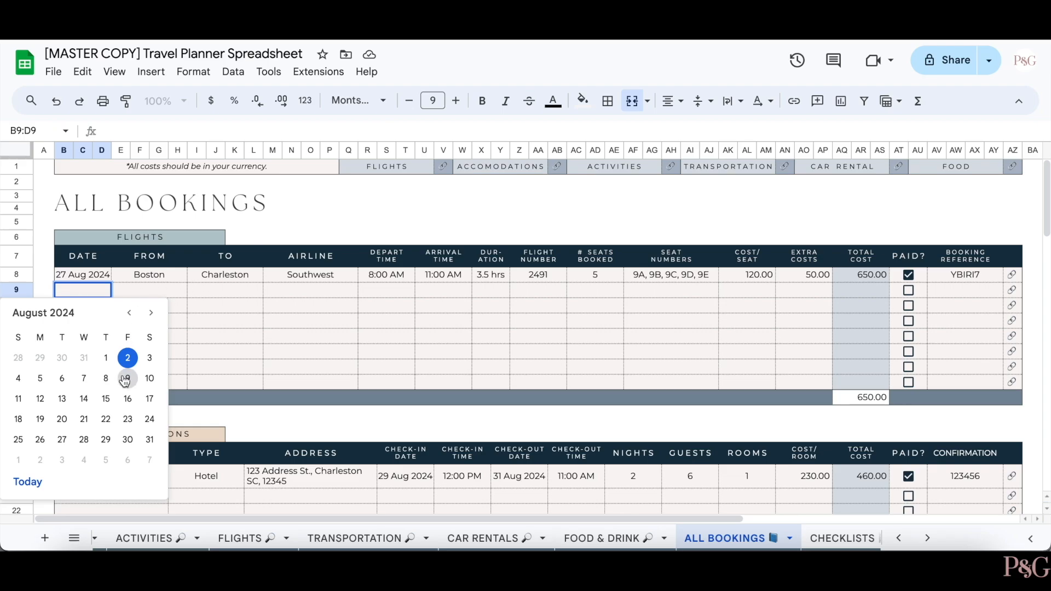
{"action": "left_click", "coordinate": [126, 379]}
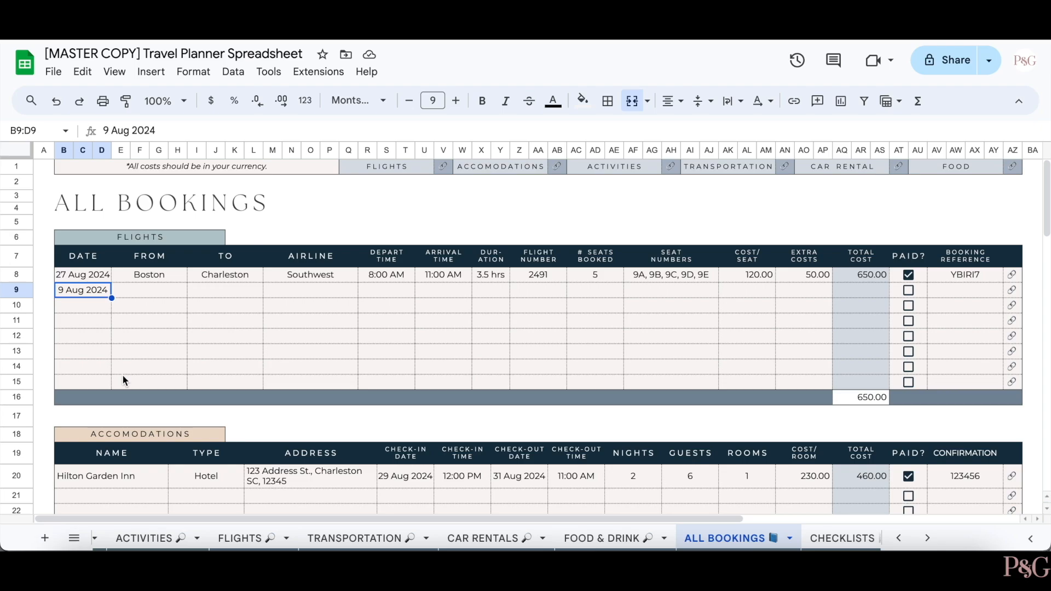
{"action": "left_click", "coordinate": [43, 400]}
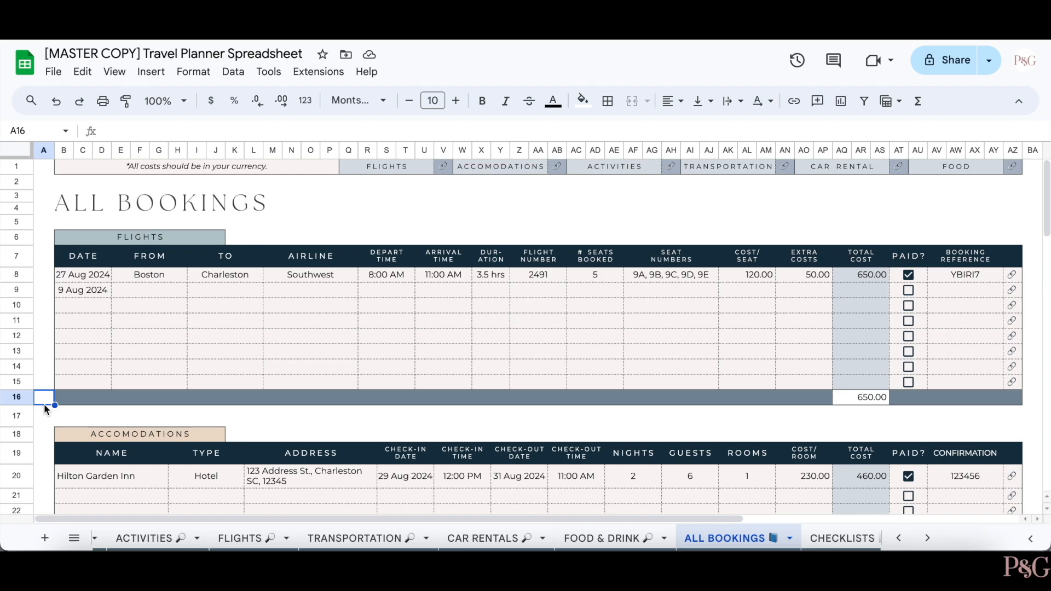
{"action": "left_click", "coordinate": [53, 72]}
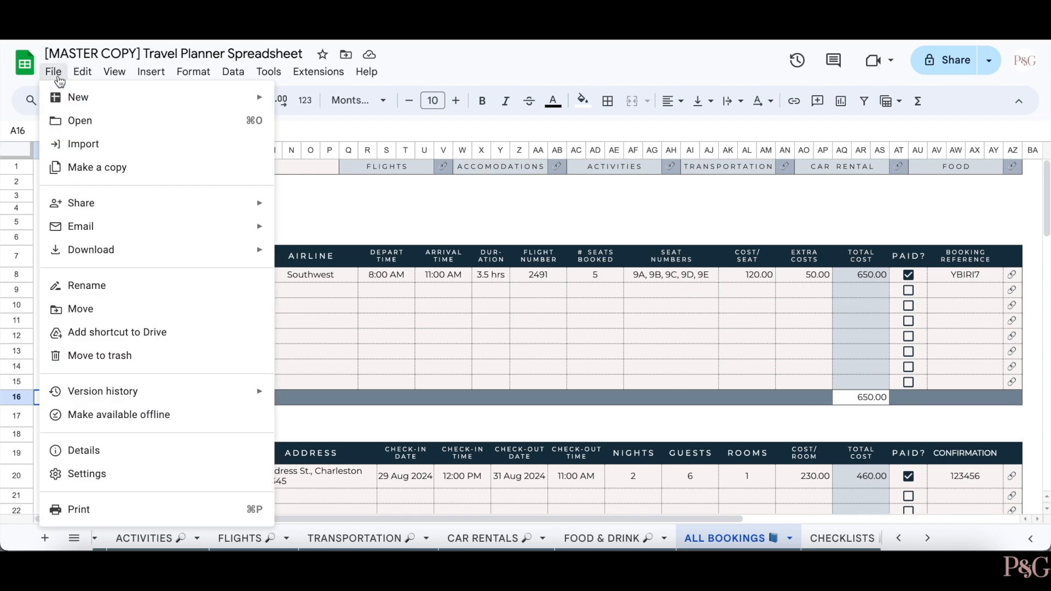
{"action": "left_click", "coordinate": [126, 512]}
{"action": "scroll", "coordinate": [289, 422], "scroll_direction": "down", "scroll_amount": 2}
{"action": "scroll", "coordinate": [290, 419], "scroll_direction": "up", "scroll_amount": 2}
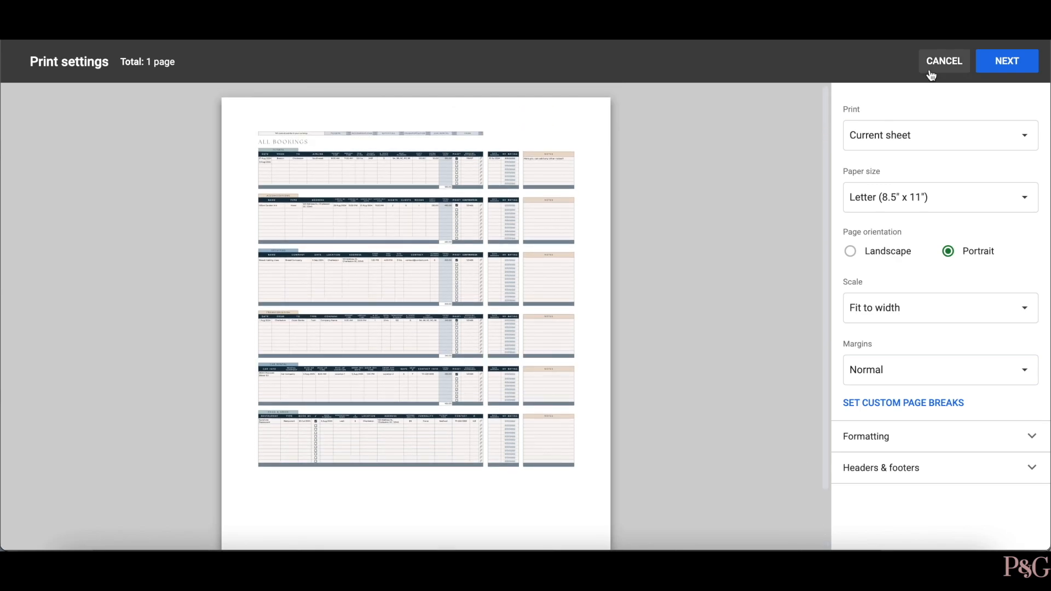
{"action": "left_click", "coordinate": [944, 61]}
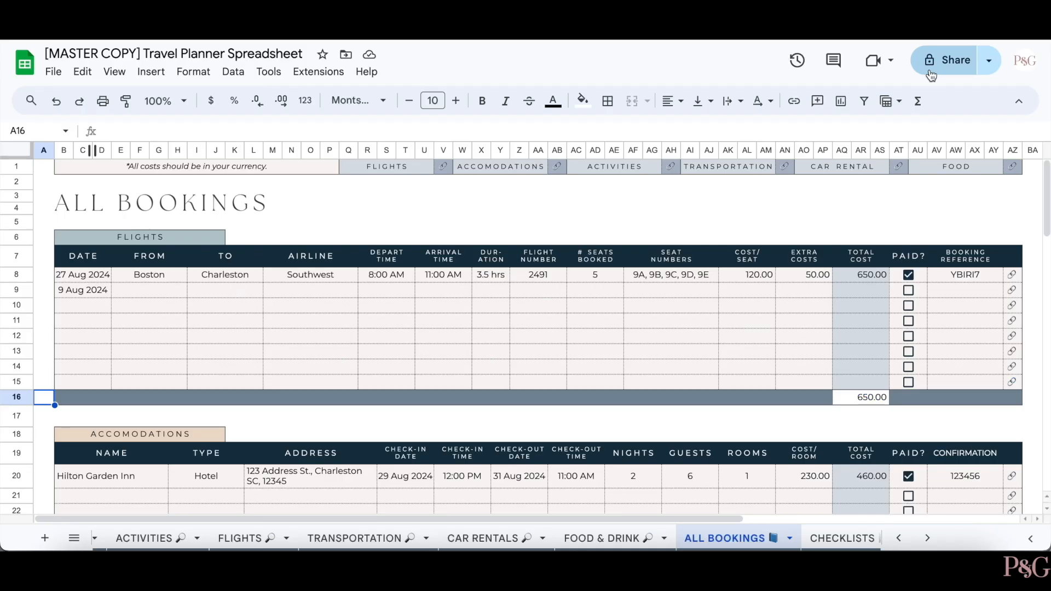
{"action": "left_click_drag", "start_coordinate": [61, 201], "coordinate": [1022, 504]}
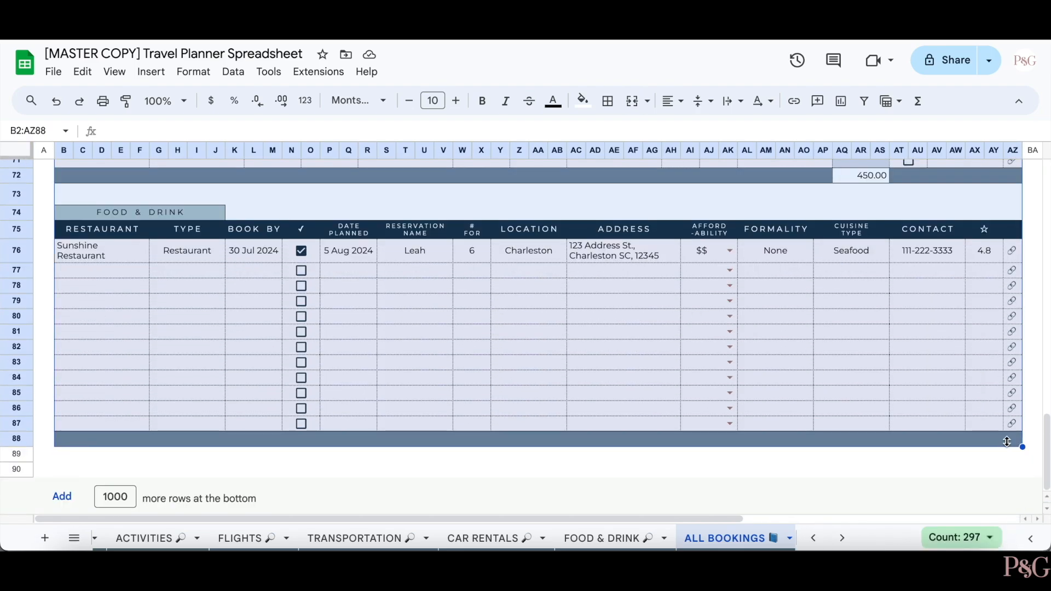
{"action": "key", "text": "ctrl+p"}
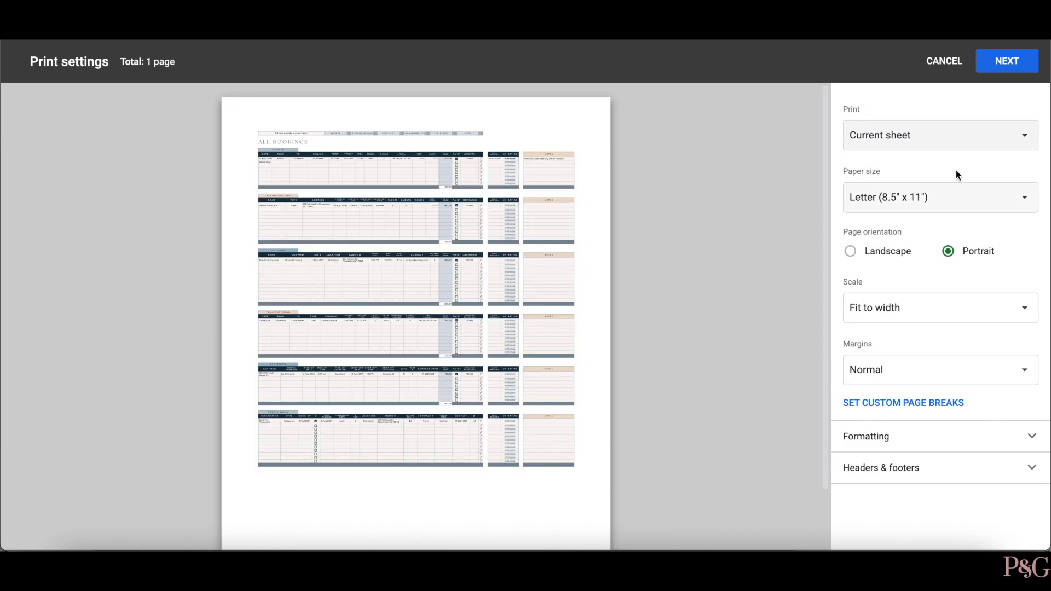
{"action": "left_click", "coordinate": [957, 135]}
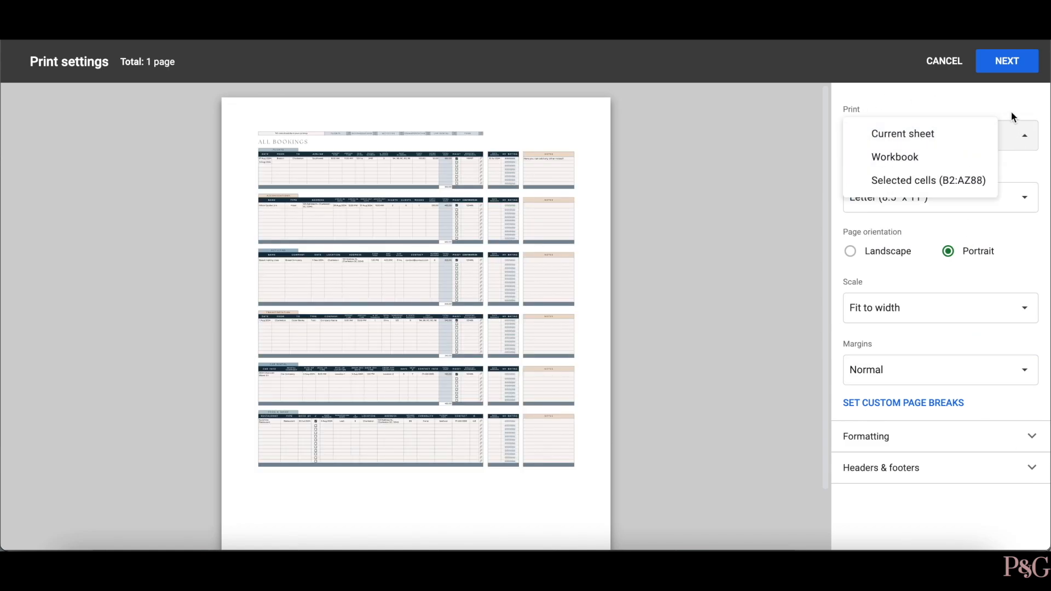
{"action": "left_click", "coordinate": [963, 180]}
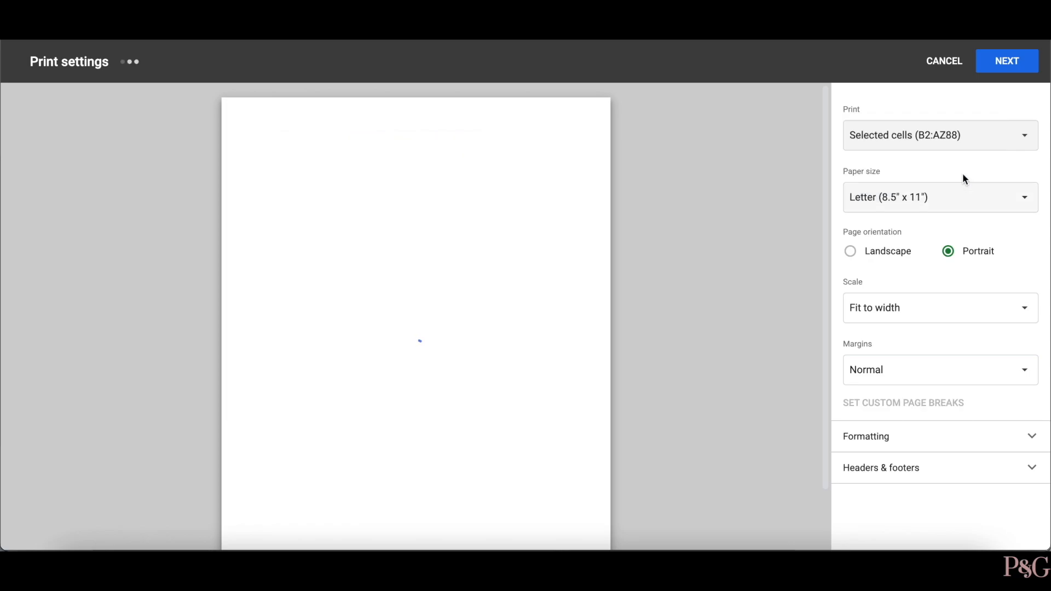
{"action": "scroll", "coordinate": [520, 376], "scroll_direction": "down", "scroll_amount": 3}
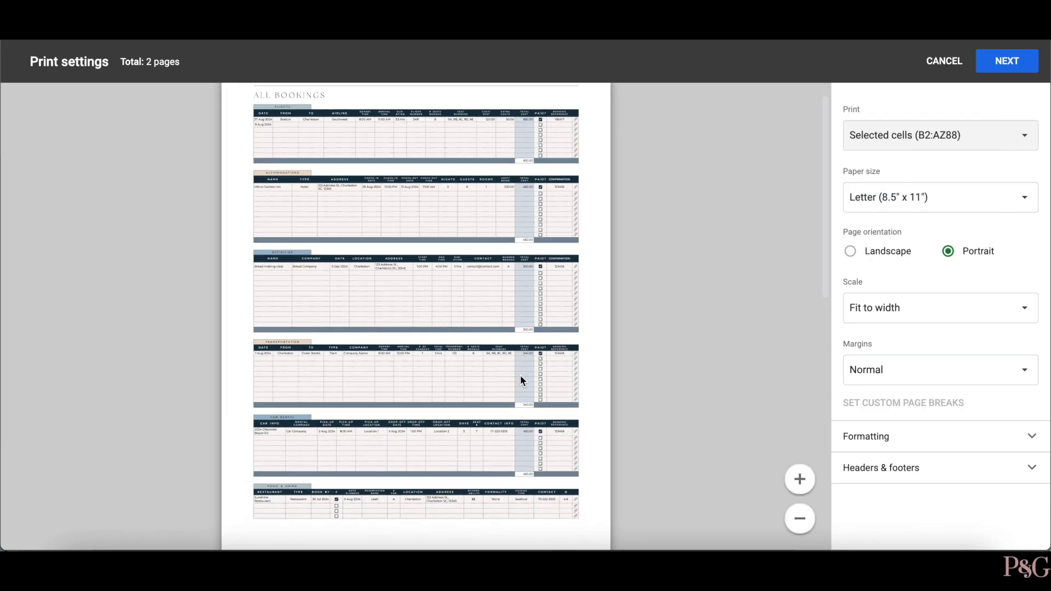
{"action": "scroll", "coordinate": [520, 376], "scroll_direction": "down", "scroll_amount": 1}
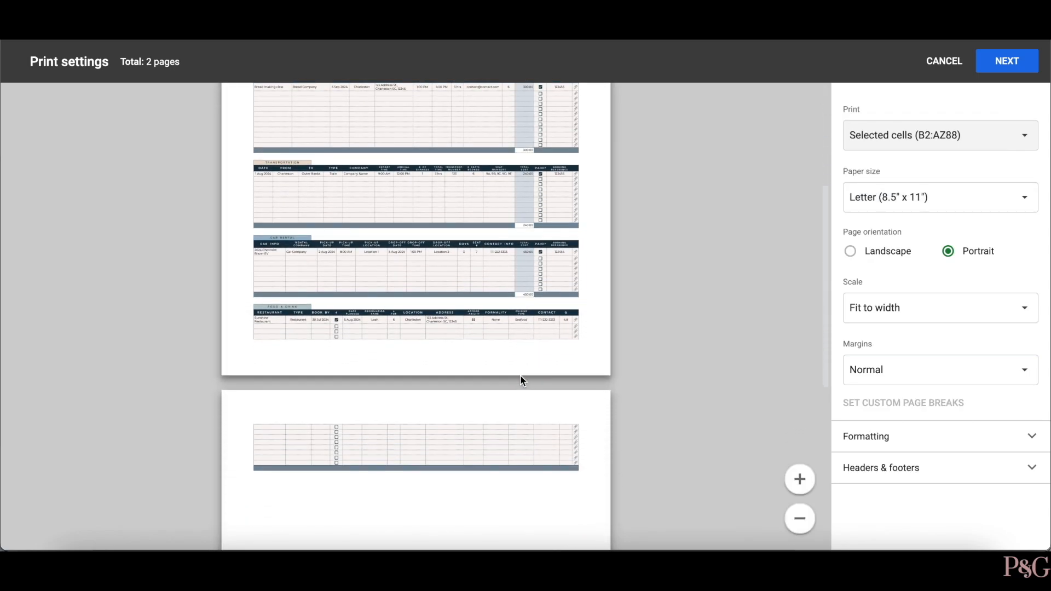
{"action": "scroll", "coordinate": [520, 375], "scroll_direction": "up", "scroll_amount": 5}
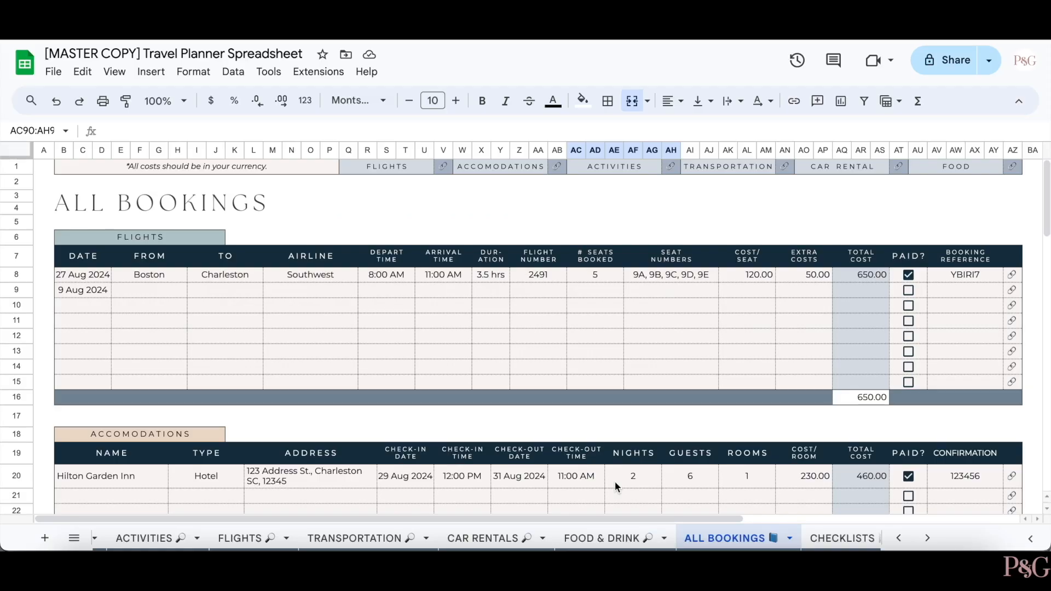
- Insert a new row 13 in Flights and copy row 12's formatting into it
{"action": "left_click", "coordinate": [494, 352]}
{"action": "right_click", "coordinate": [494, 353]}
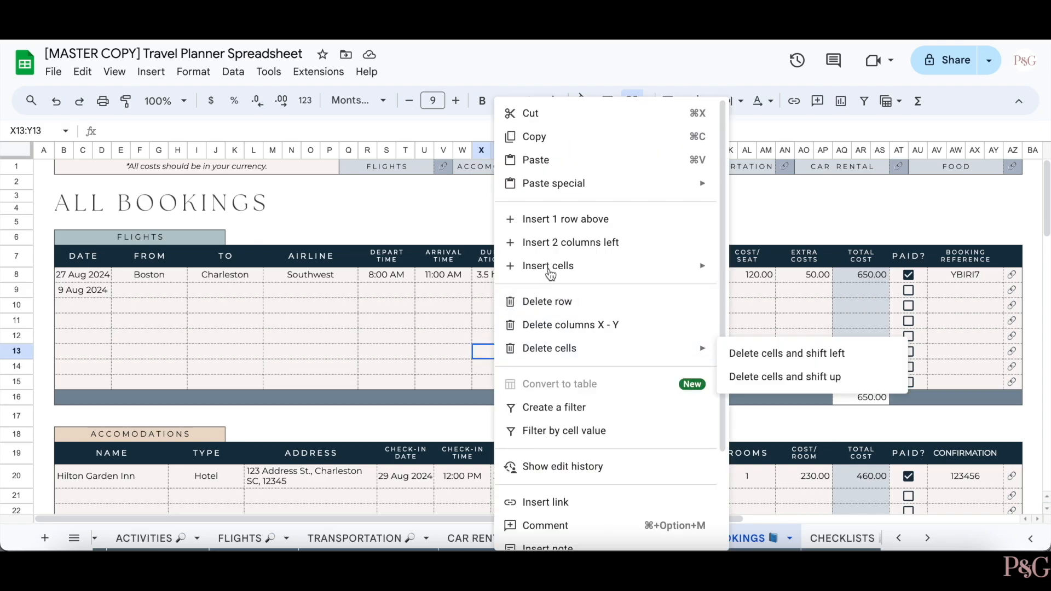
{"action": "left_click", "coordinate": [545, 219]}
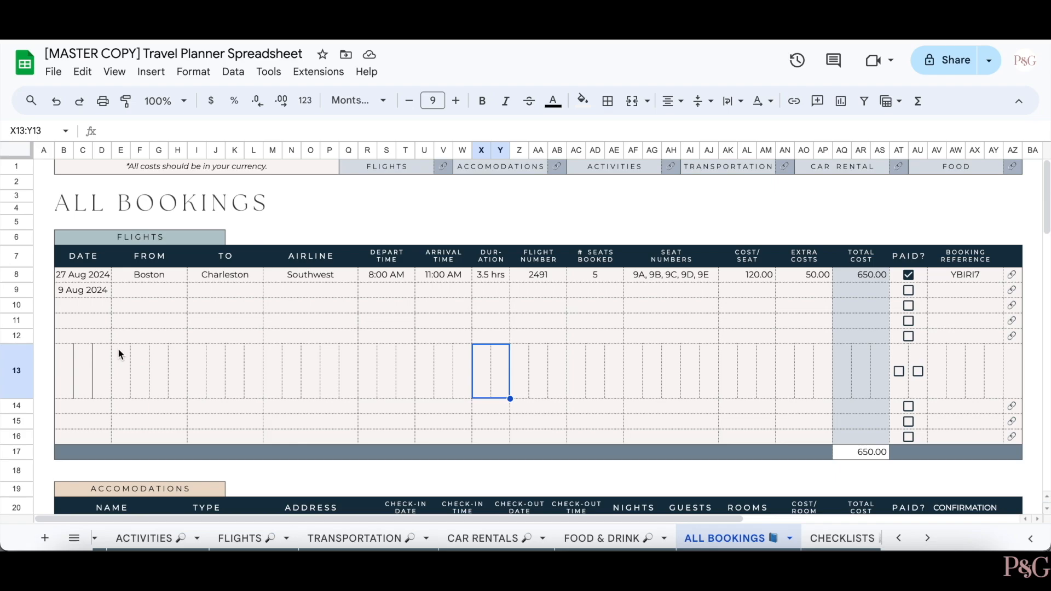
{"action": "left_click_drag", "start_coordinate": [94, 338], "coordinate": [1019, 341]}
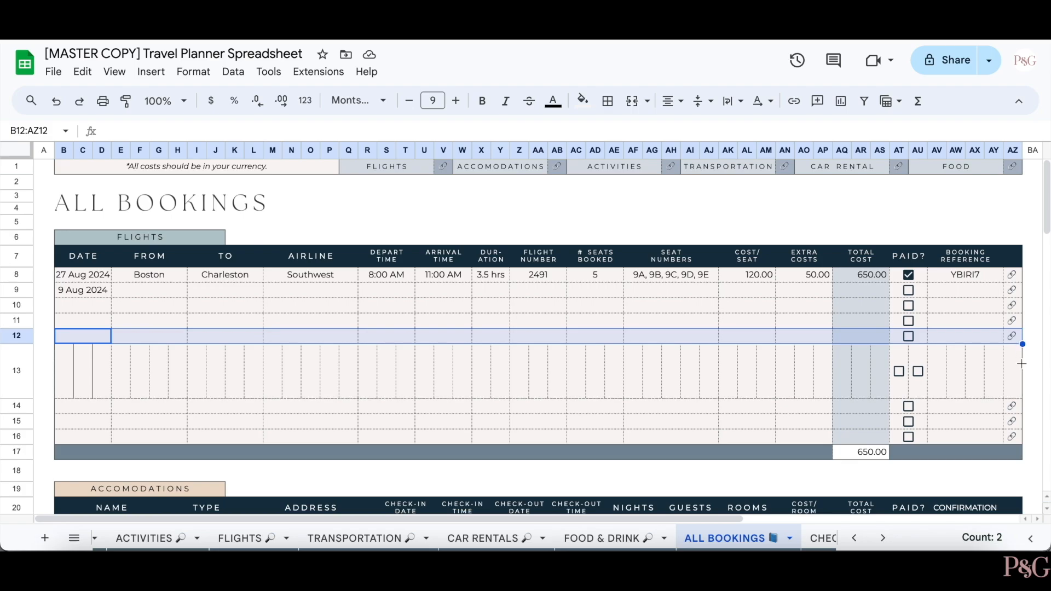
{"action": "left_click_drag", "start_coordinate": [1023, 364], "coordinate": [1023, 364]}
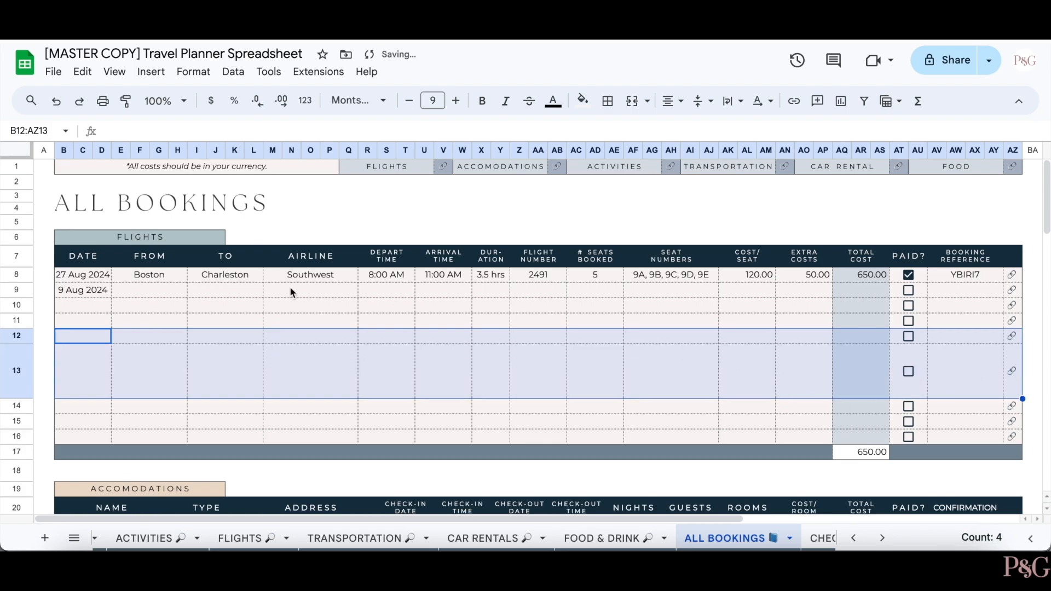
- Set row 13's height to exactly 21 pixels
{"action": "left_click", "coordinate": [44, 291]}
{"action": "left_click_drag", "start_coordinate": [71, 383], "coordinate": [829, 377]}
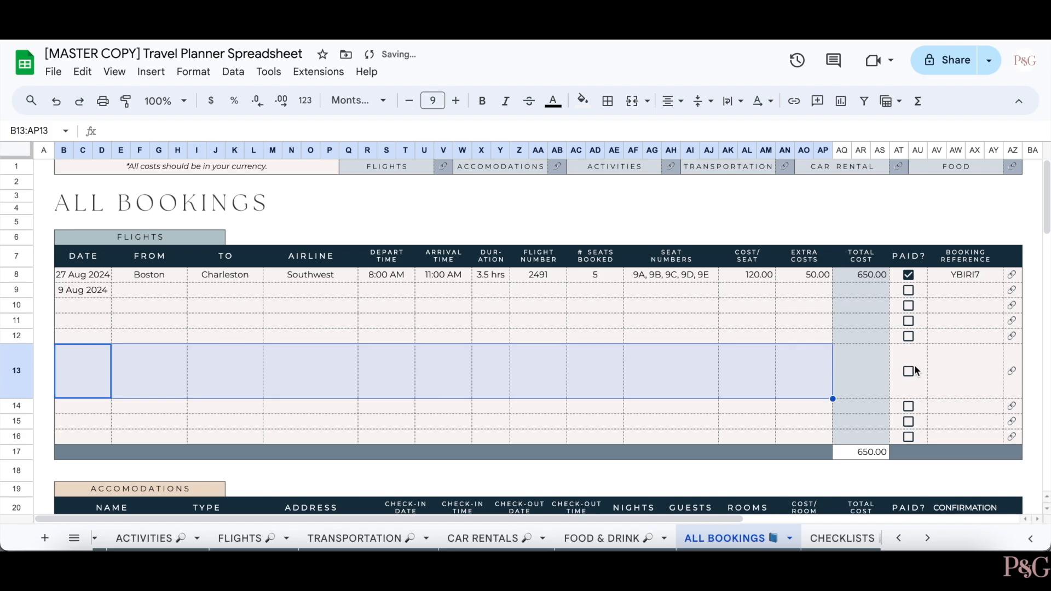
{"action": "left_click", "coordinate": [913, 365]}
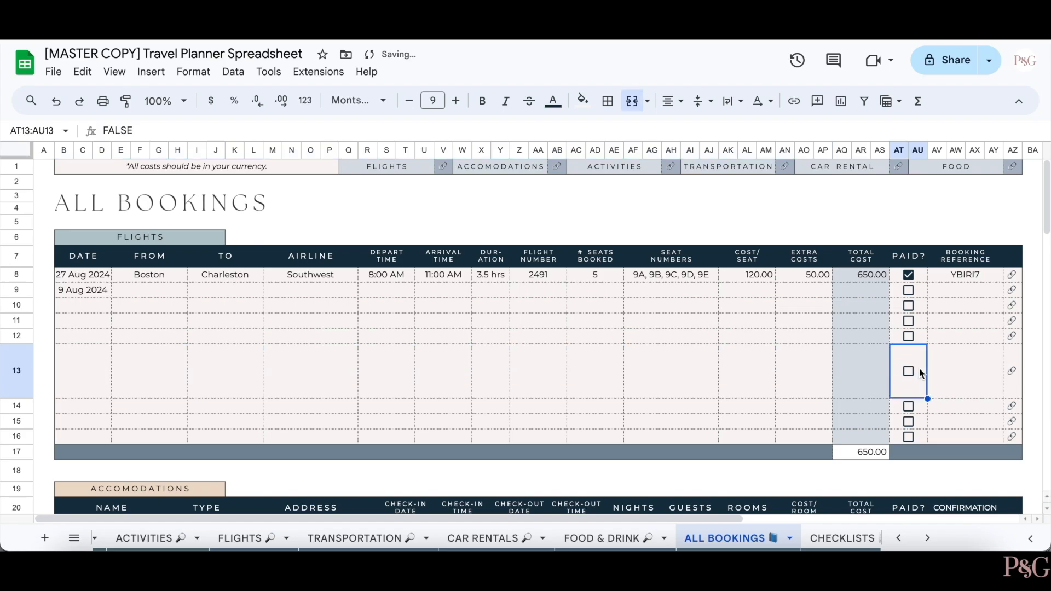
{"action": "right_click", "coordinate": [19, 370]}
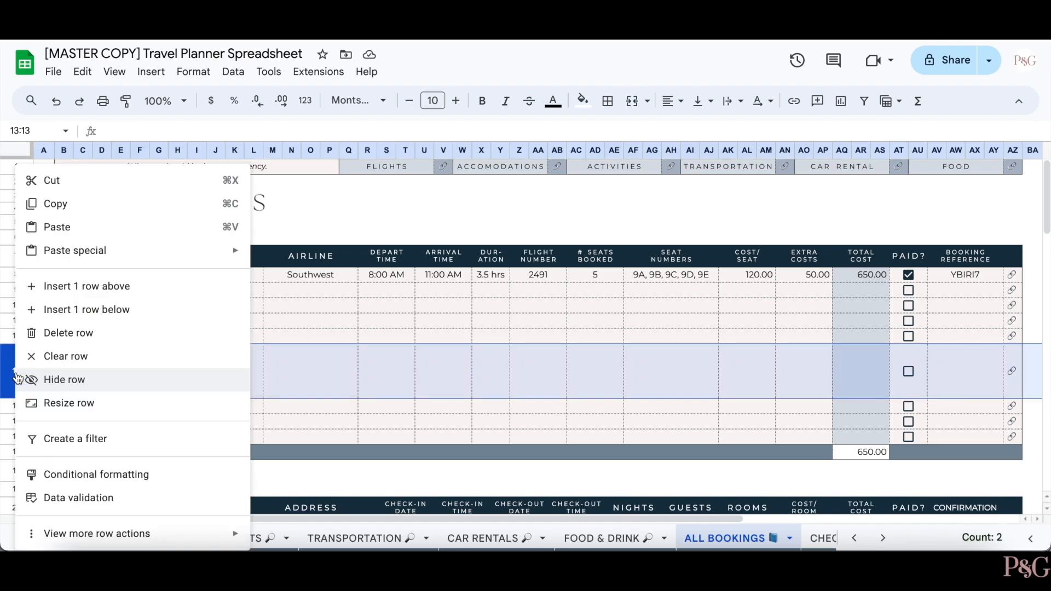
{"action": "left_click", "coordinate": [69, 402]}
{"action": "left_click", "coordinate": [453, 256]}
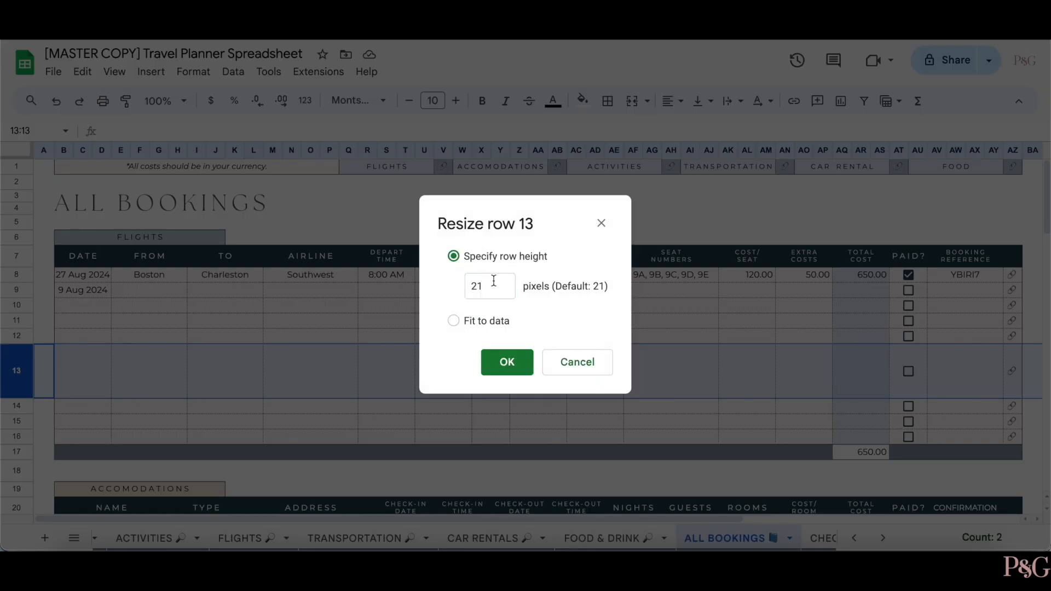
{"action": "left_click", "coordinate": [498, 361]}
{"action": "left_click", "coordinate": [46, 276]}
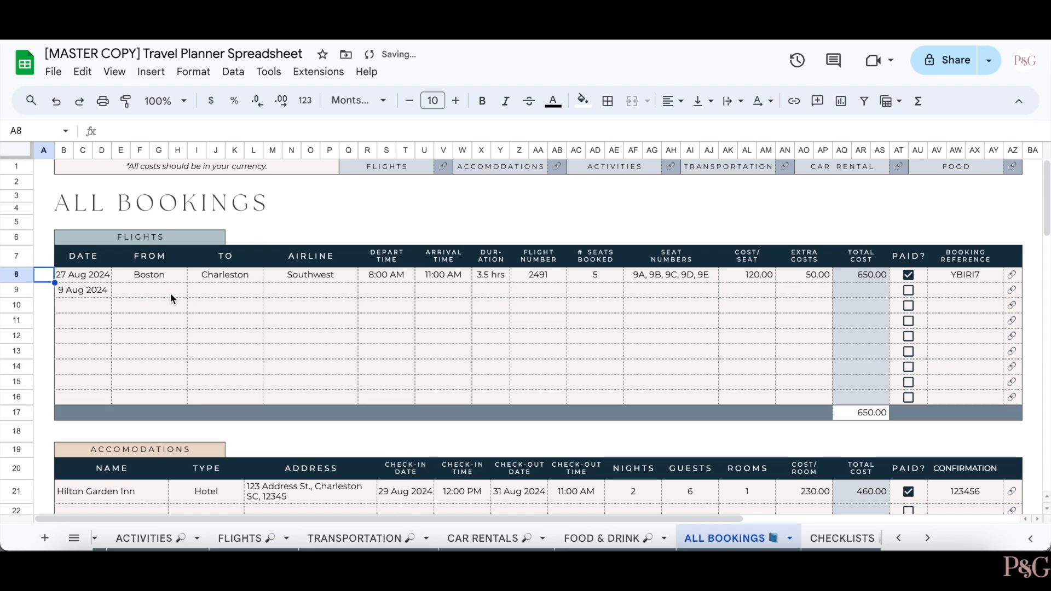
- Insert a row above row 25 in Accommodations and paste the table formatting into it
{"action": "scroll", "coordinate": [431, 349], "scroll_direction": "down", "scroll_amount": 5}
{"action": "right_click", "coordinate": [398, 359]}
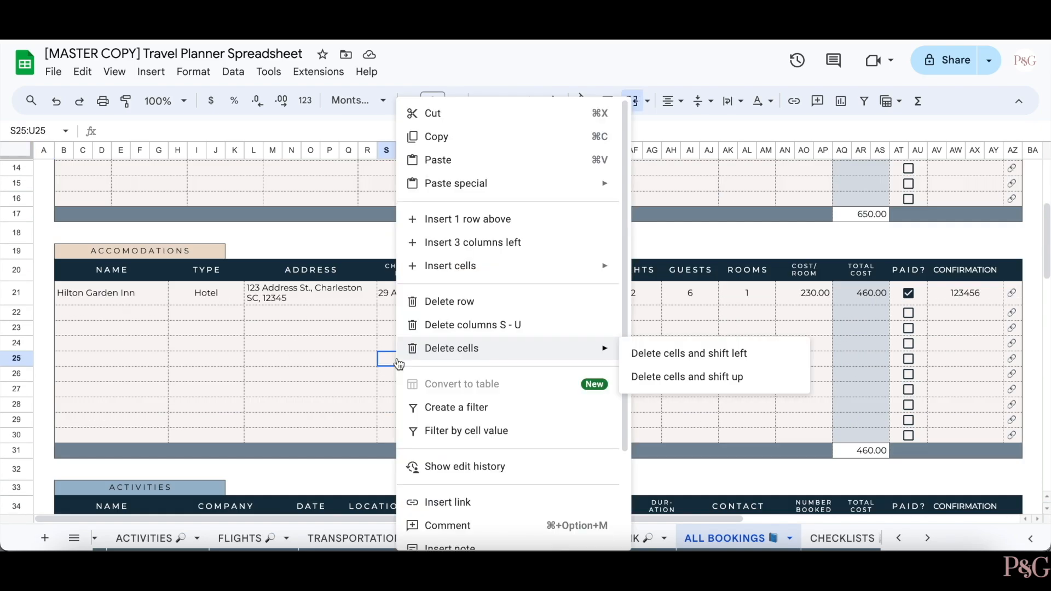
{"action": "left_click", "coordinate": [481, 222]}
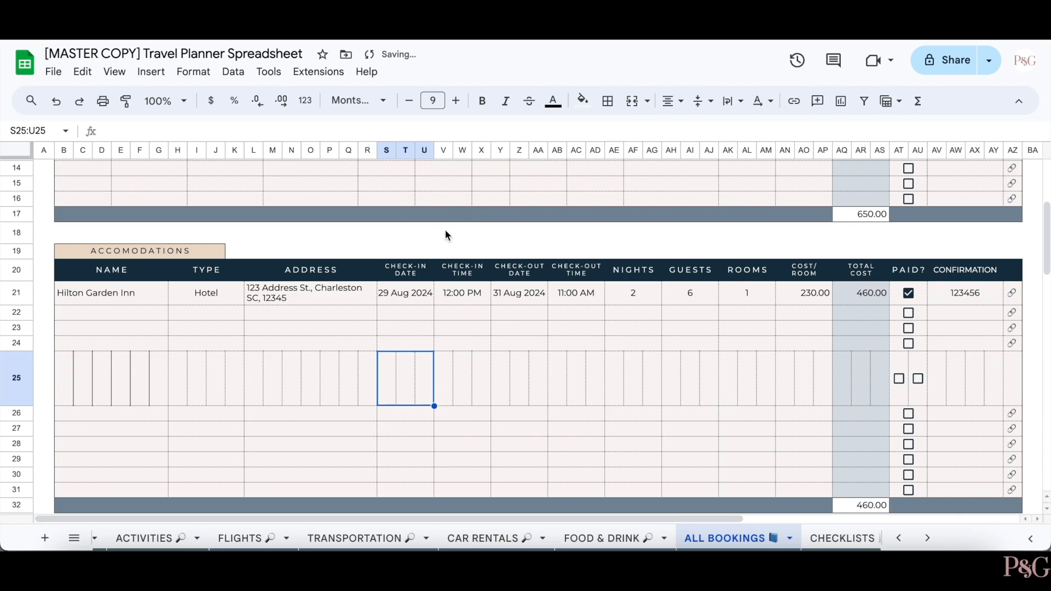
{"action": "left_click", "coordinate": [17, 415]}
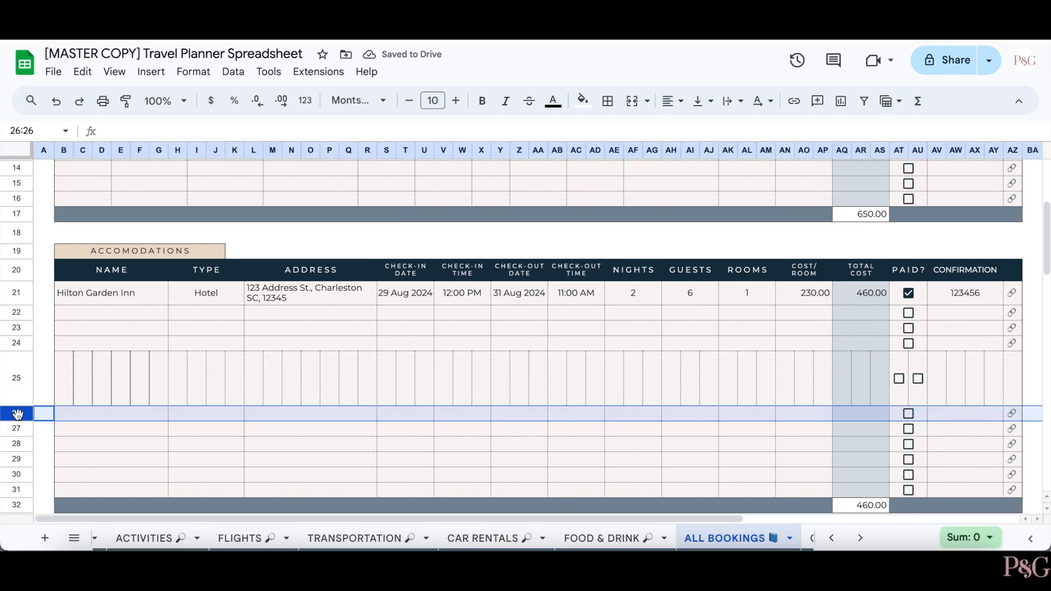
{"action": "left_click", "coordinate": [21, 383]}
{"action": "key", "text": "ctrl+v"}
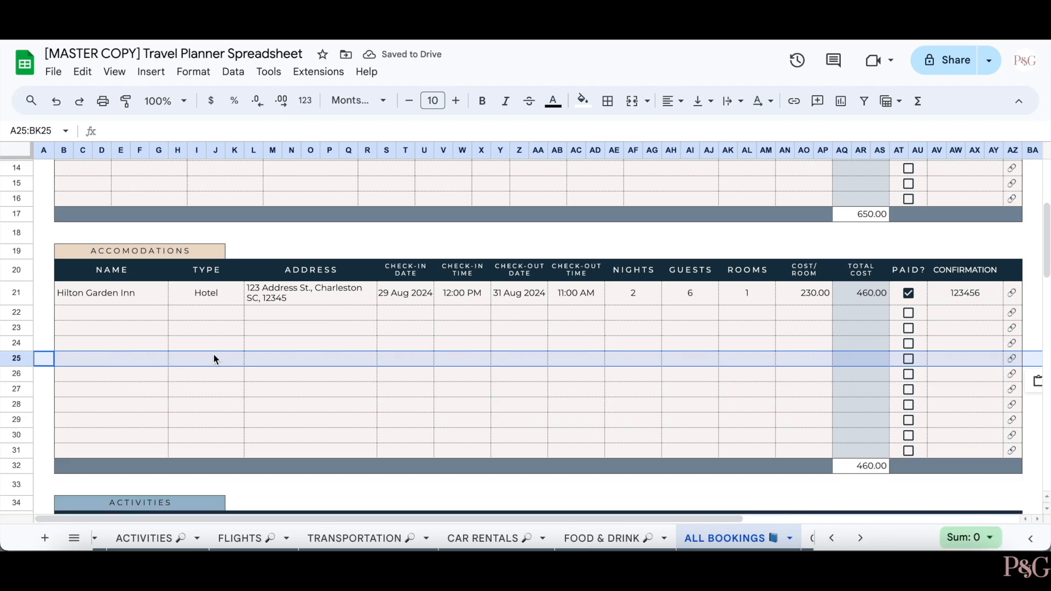
- Check the new row 25 across the Accommodations table, then scroll back up
{"action": "left_click_drag", "start_coordinate": [108, 363], "coordinate": [780, 356]}
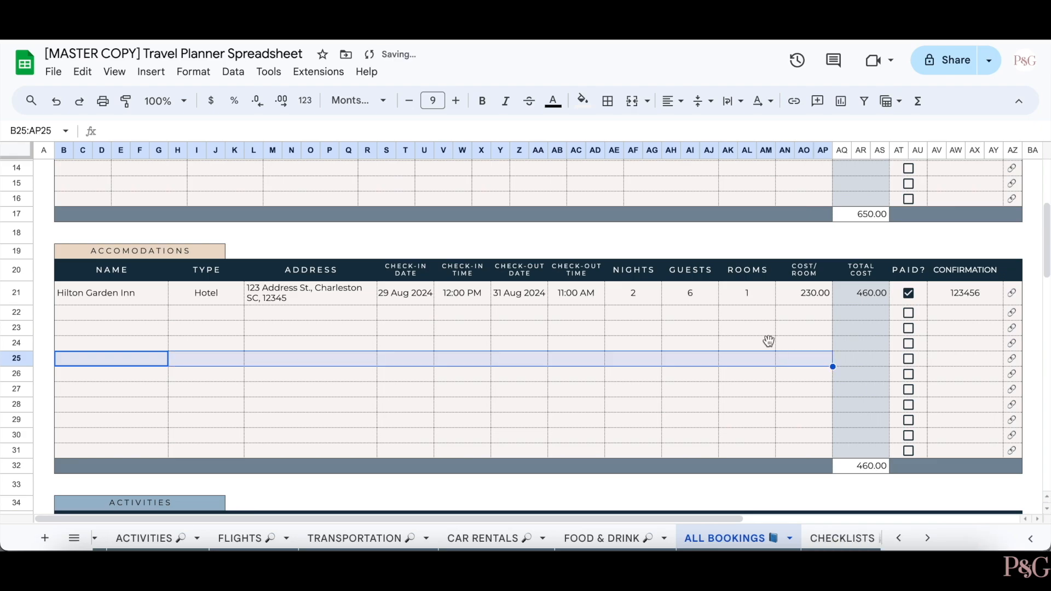
{"action": "scroll", "coordinate": [388, 367], "scroll_direction": "up", "scroll_amount": 2}
{"action": "scroll", "coordinate": [387, 366], "scroll_direction": "up", "scroll_amount": 4}
{"action": "left_click", "coordinate": [419, 441]}
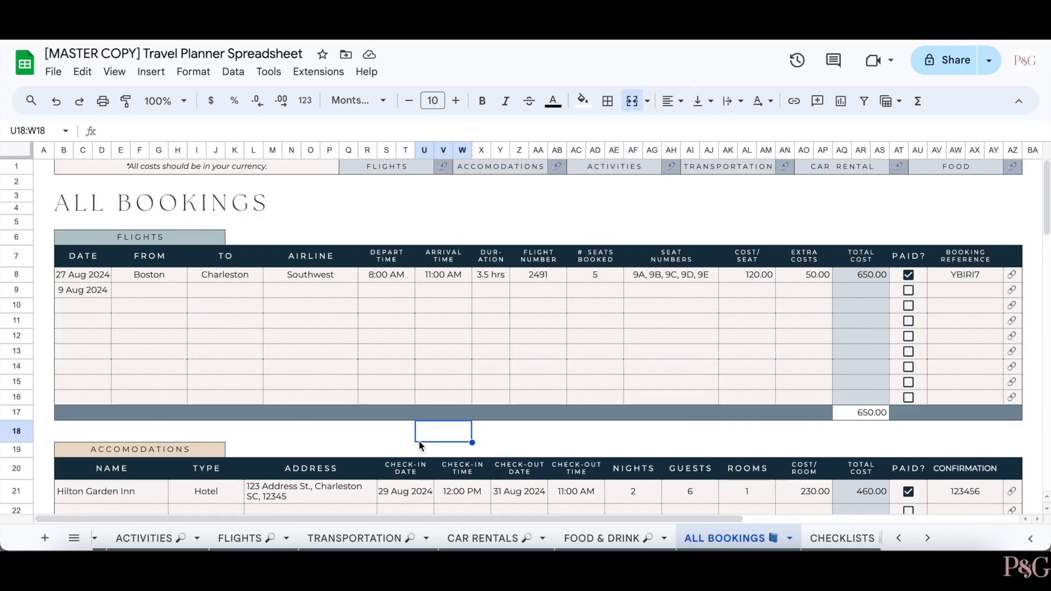
{"action": "scroll", "coordinate": [419, 442], "scroll_direction": "down", "scroll_amount": 2}
{"action": "scroll", "coordinate": [419, 441], "scroll_direction": "up", "scroll_amount": 2}
{"action": "scroll", "coordinate": [767, 535], "scroll_direction": "right", "scroll_amount": 3}
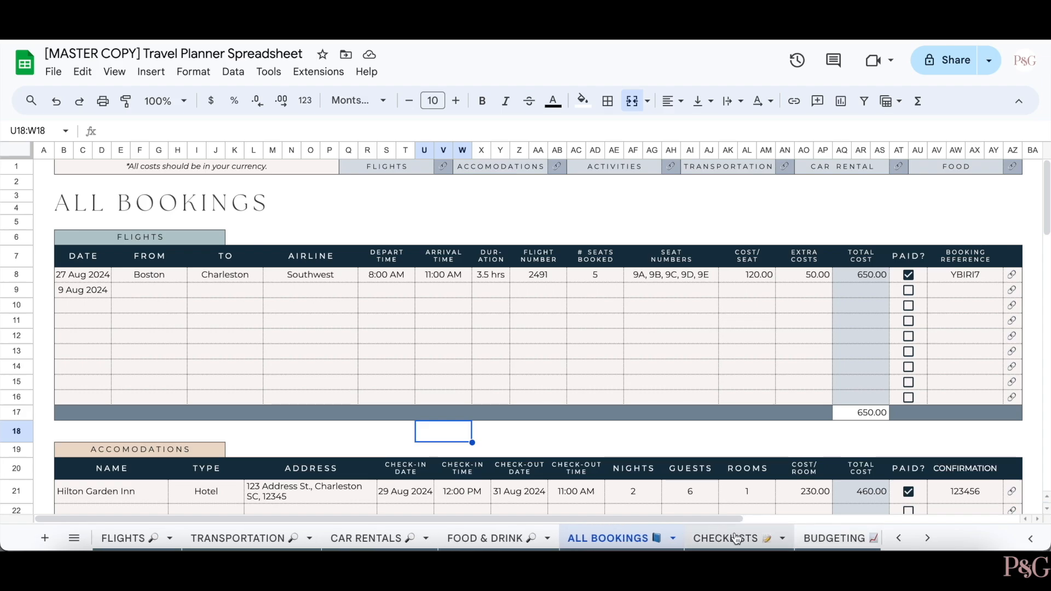
- On CHECKLISTS, tick MISCELLANEOUS tasks in rows 13, 22, 25 and MONTH BEFORE rows 13, 18
{"action": "left_click", "coordinate": [737, 536]}
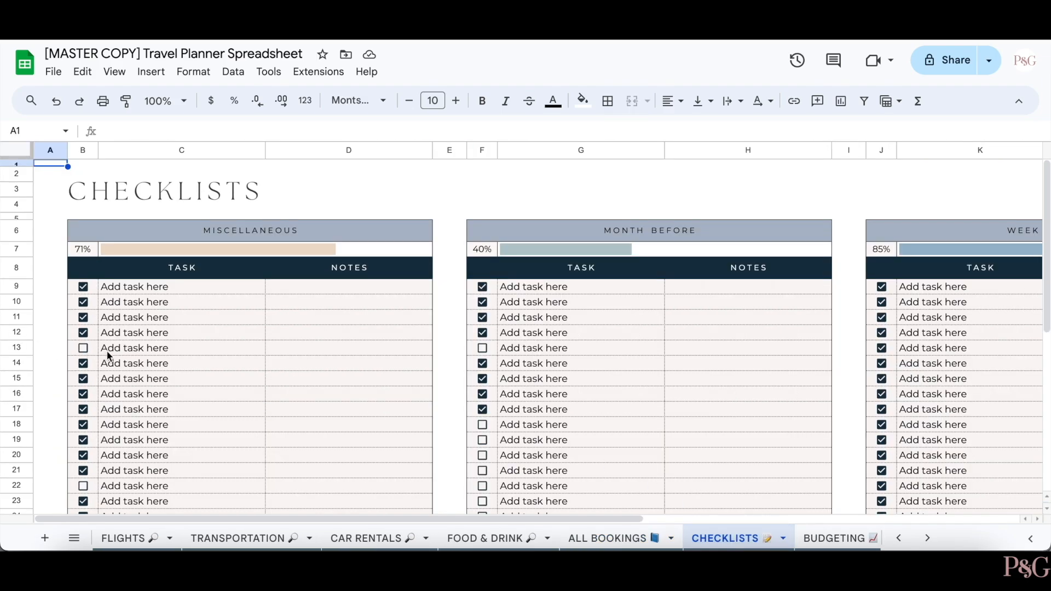
{"action": "left_click", "coordinate": [83, 348]}
{"action": "scroll", "coordinate": [85, 356], "scroll_direction": "down", "scroll_amount": 1}
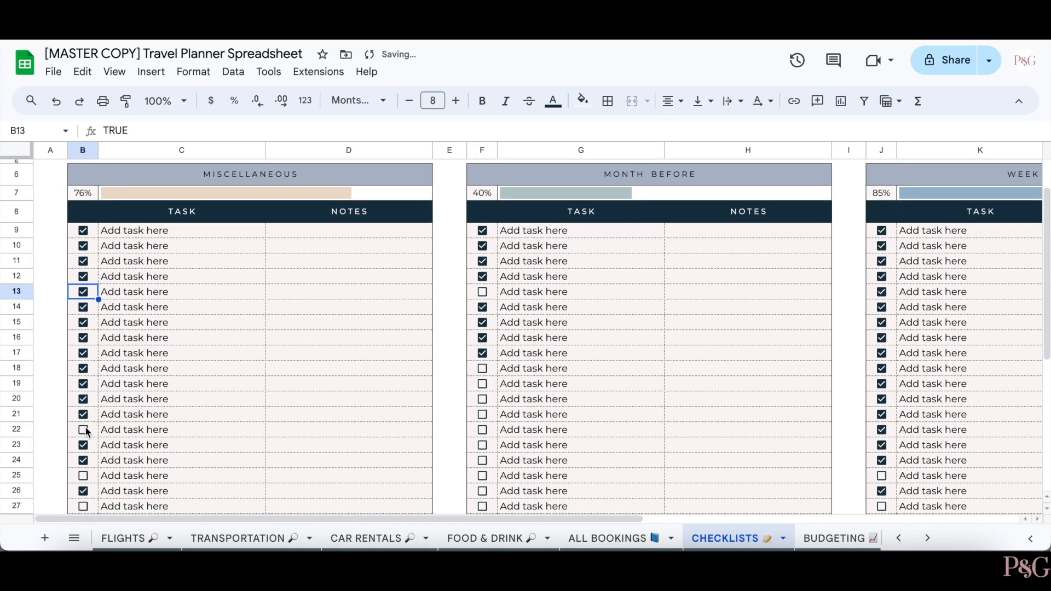
{"action": "left_click", "coordinate": [83, 430]}
{"action": "left_click", "coordinate": [84, 476]}
{"action": "scroll", "coordinate": [517, 331], "scroll_direction": "down", "scroll_amount": 2}
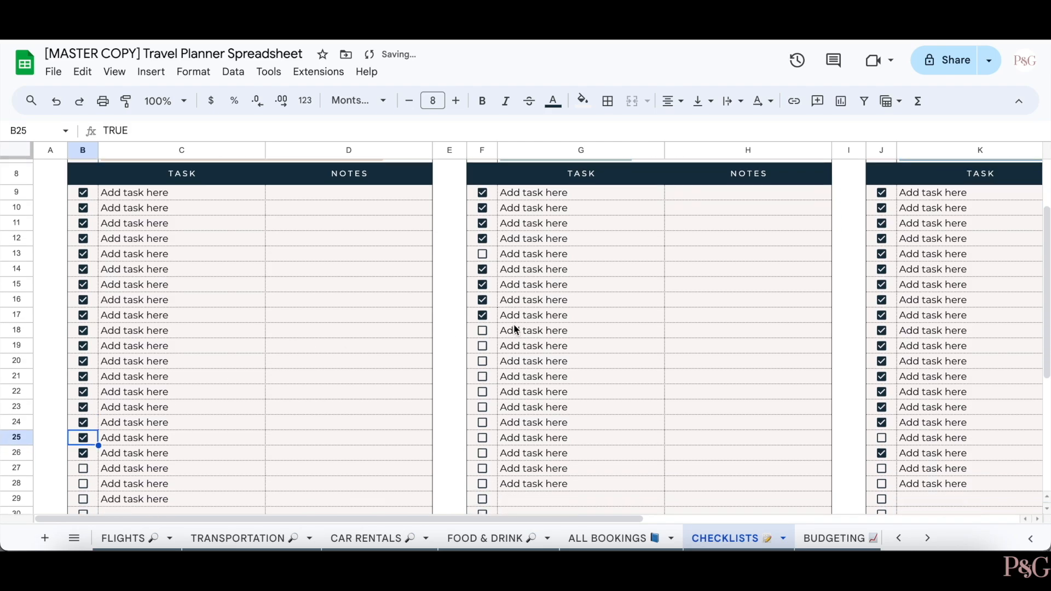
{"action": "scroll", "coordinate": [524, 427], "scroll_direction": "up", "scroll_amount": 4}
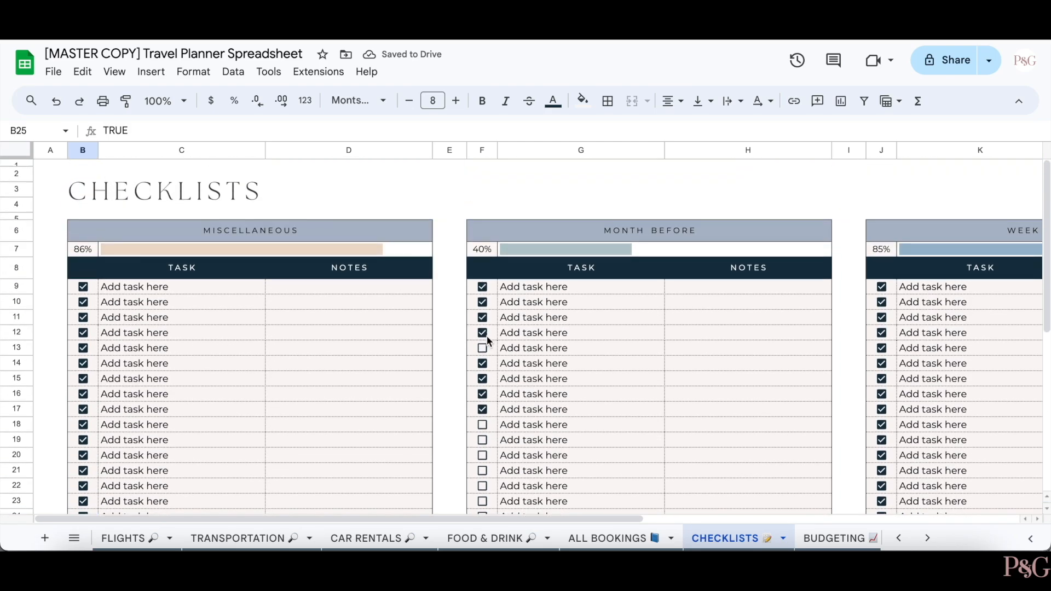
{"action": "left_click", "coordinate": [482, 349]}
{"action": "left_click", "coordinate": [482, 424]}
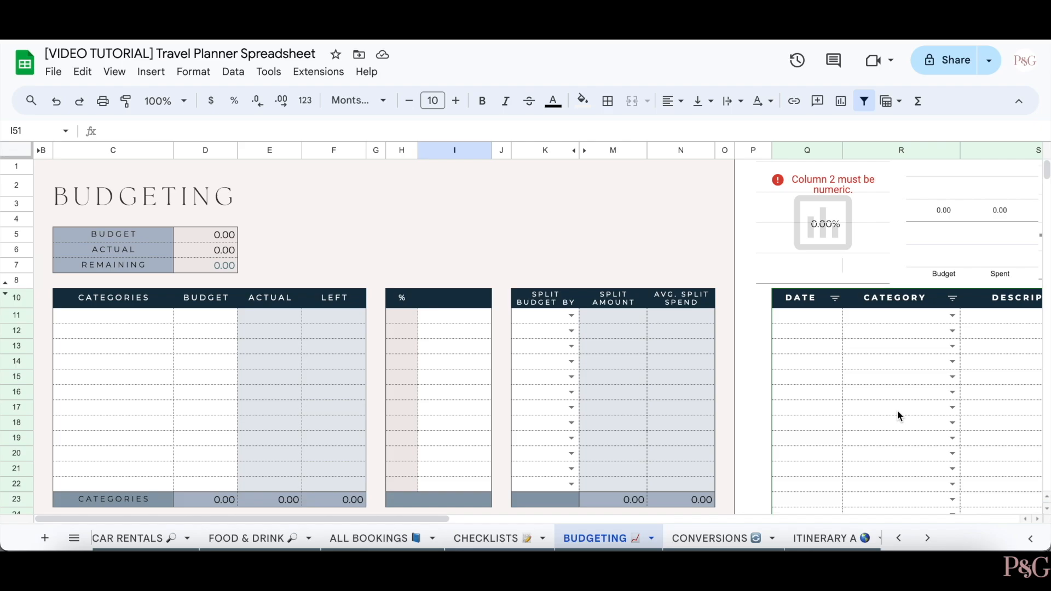
{"action": "left_click", "coordinate": [69, 318]}
- Add categories Flights 1000, Food - lunch 500 and Food - dinner 700 with their budgets
{"action": "type", "text": "Flights"}
{"action": "key", "text": "Tab"}
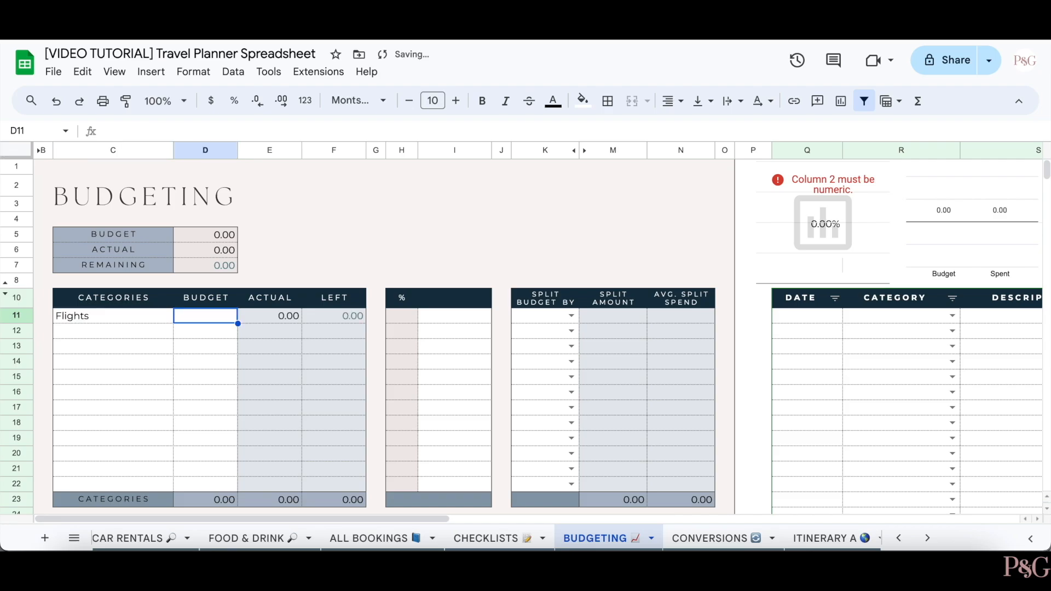
{"action": "type", "text": "1000"}
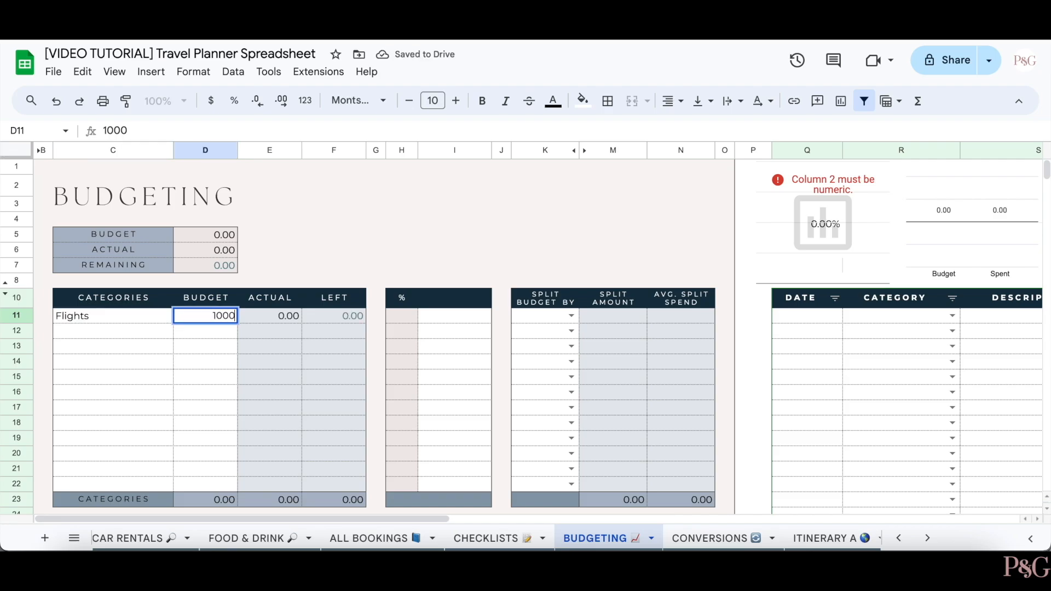
{"action": "key", "text": "Return"}
{"action": "type", "text": "Food "}
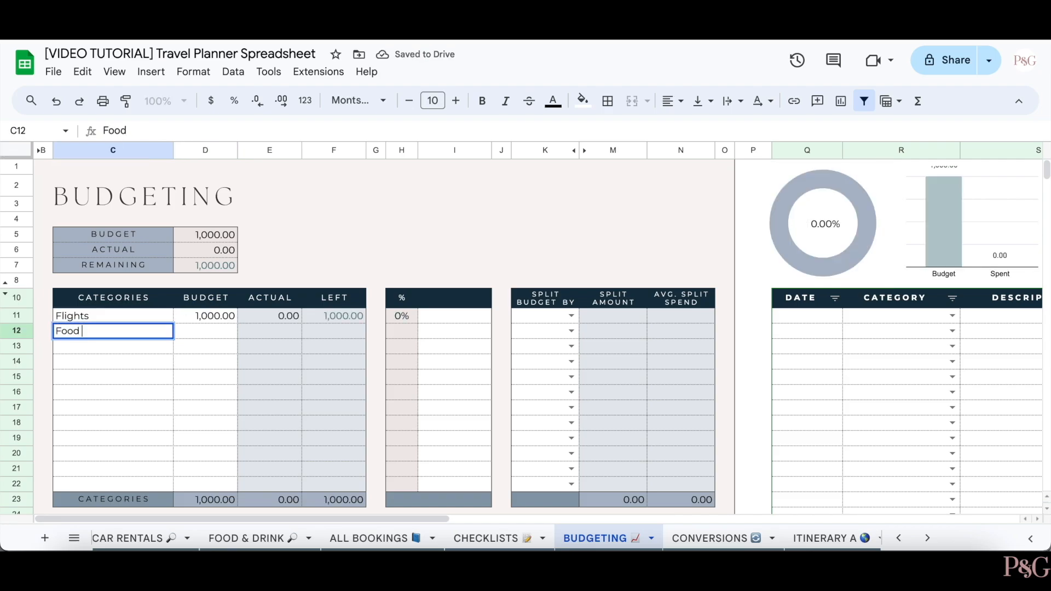
{"action": "type", "text": "- lunch"}
{"action": "key", "text": "Tab"}
{"action": "type", "text": "500"}
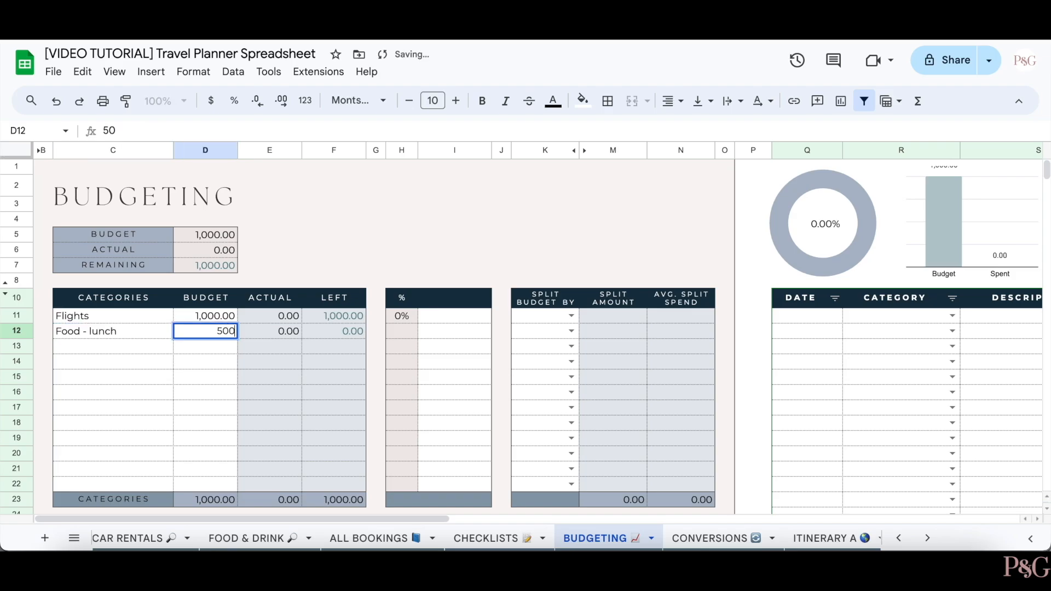
{"action": "key", "text": "Return"}
{"action": "type", "text": "Food - dinner"}
{"action": "key", "text": "Tab"}
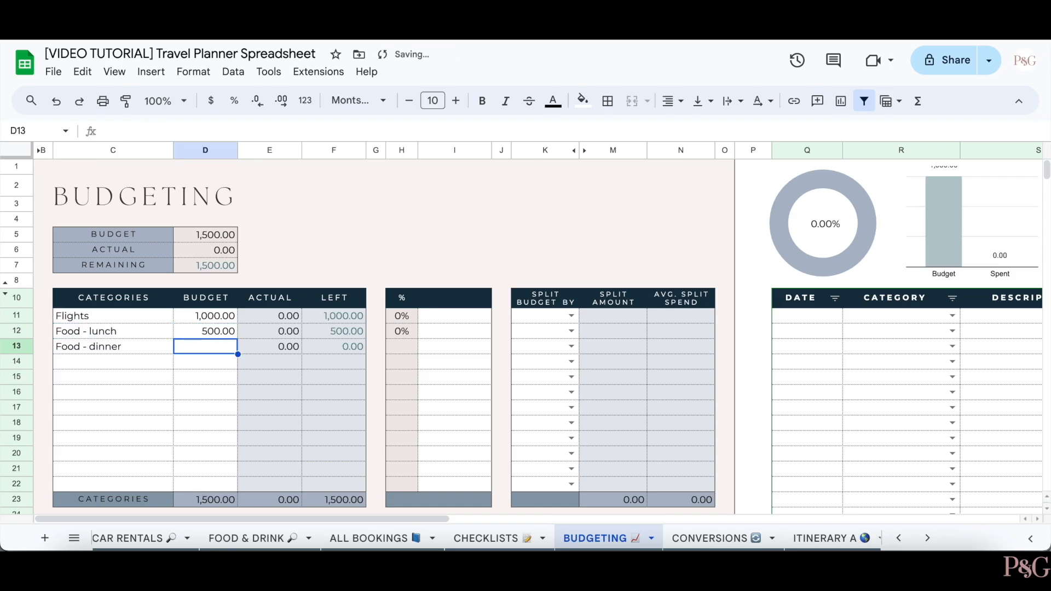
{"action": "type", "text": "700"}
{"action": "key", "text": "Return"}
- Add Accommodations with a 1000 budget and Activities with a 500 budget
{"action": "type", "text": "Accommodations"}
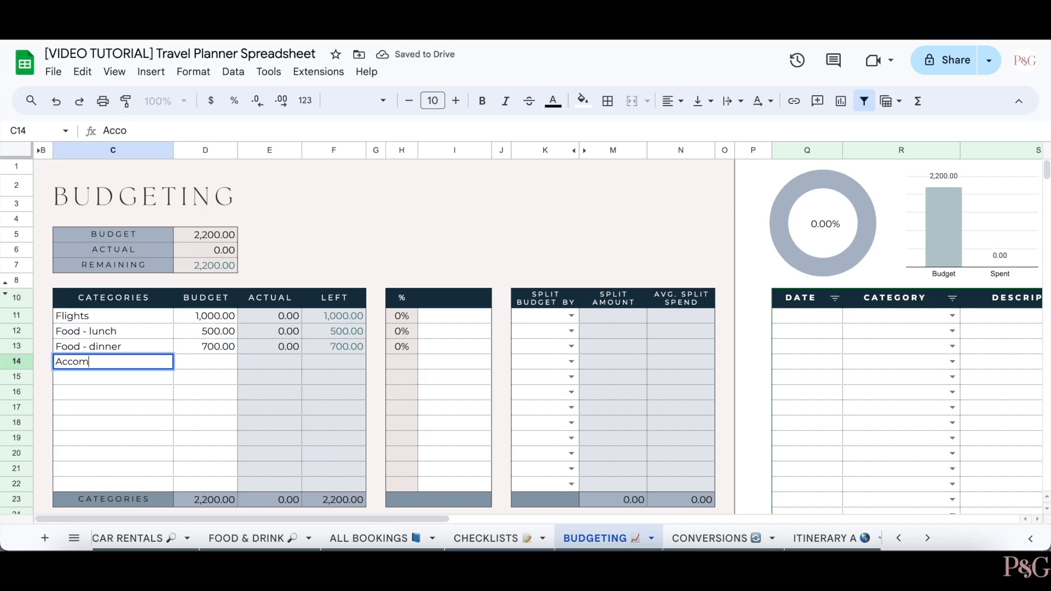
{"action": "key", "text": "Tab"}
{"action": "type", "text": "1000"}
{"action": "key", "text": "Return"}
{"action": "type", "text": "Activities"}
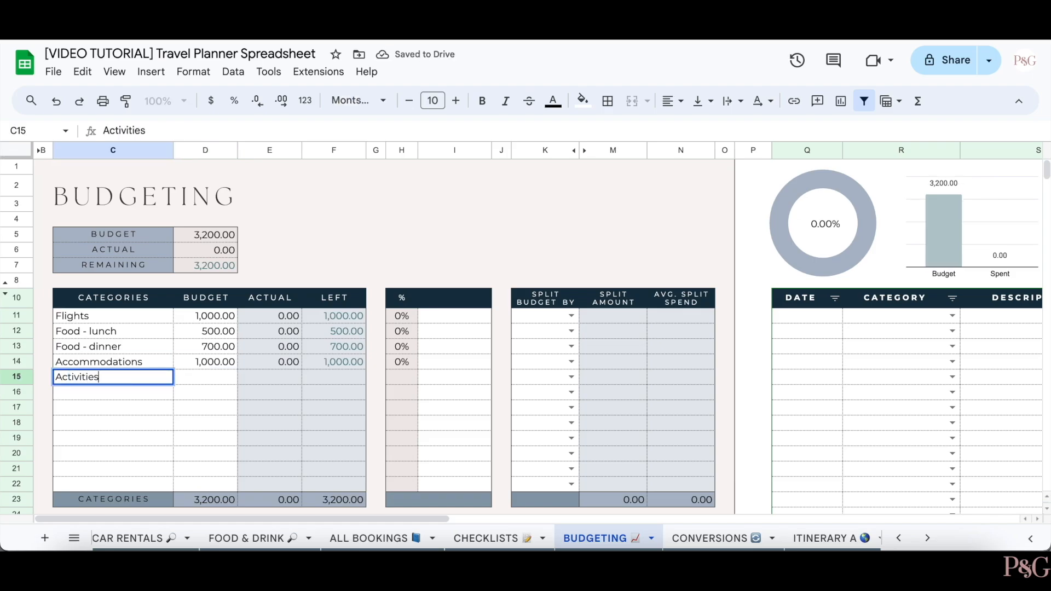
{"action": "key", "text": "Tab"}
{"action": "type", "text": "500"}
{"action": "key", "text": "Return"}
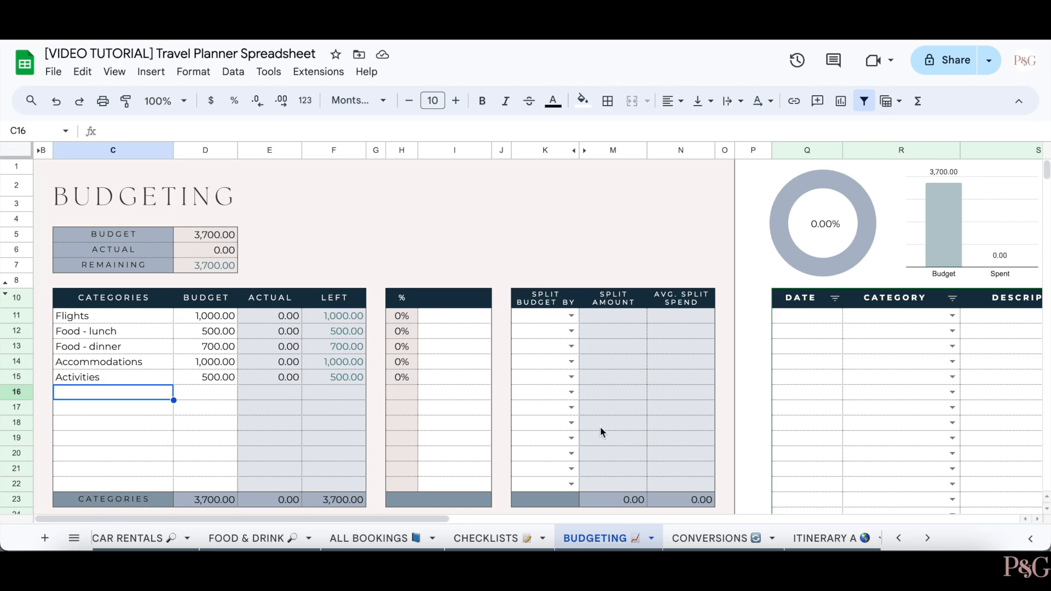
- Split lunch and dinner by Days (16) and Accommodations by Nights (15)
{"action": "scroll", "coordinate": [678, 420], "scroll_direction": "down", "scroll_amount": 1}
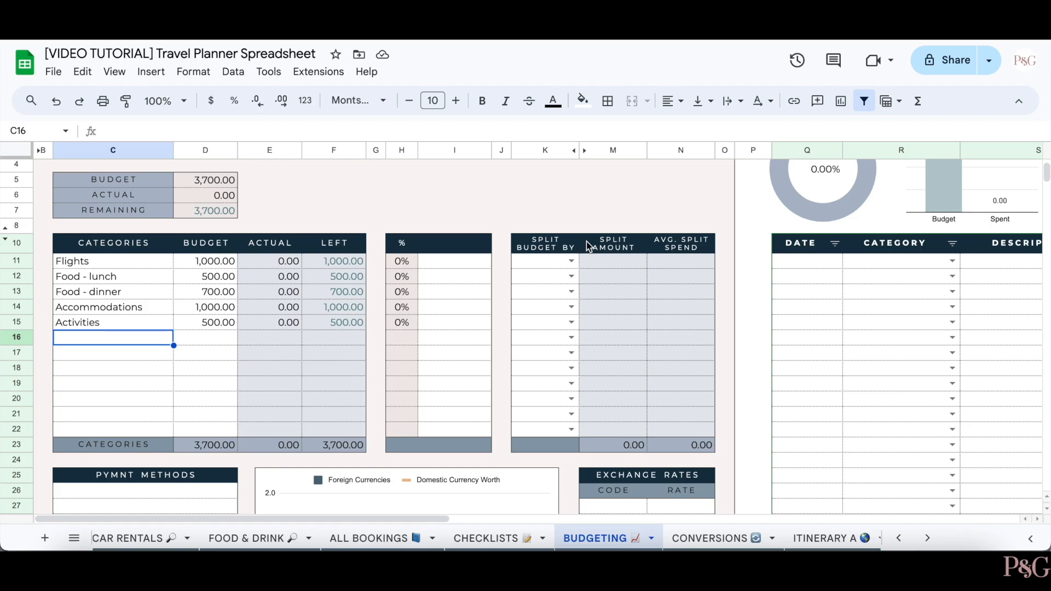
{"action": "left_click", "coordinate": [572, 261]}
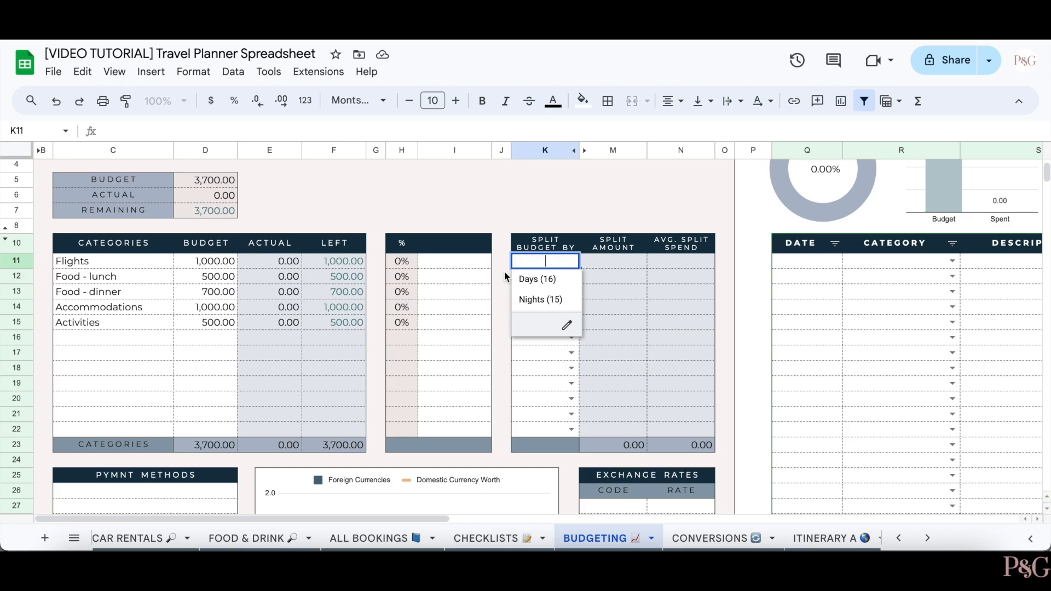
{"action": "left_click", "coordinate": [523, 373]}
{"action": "left_click", "coordinate": [572, 277]}
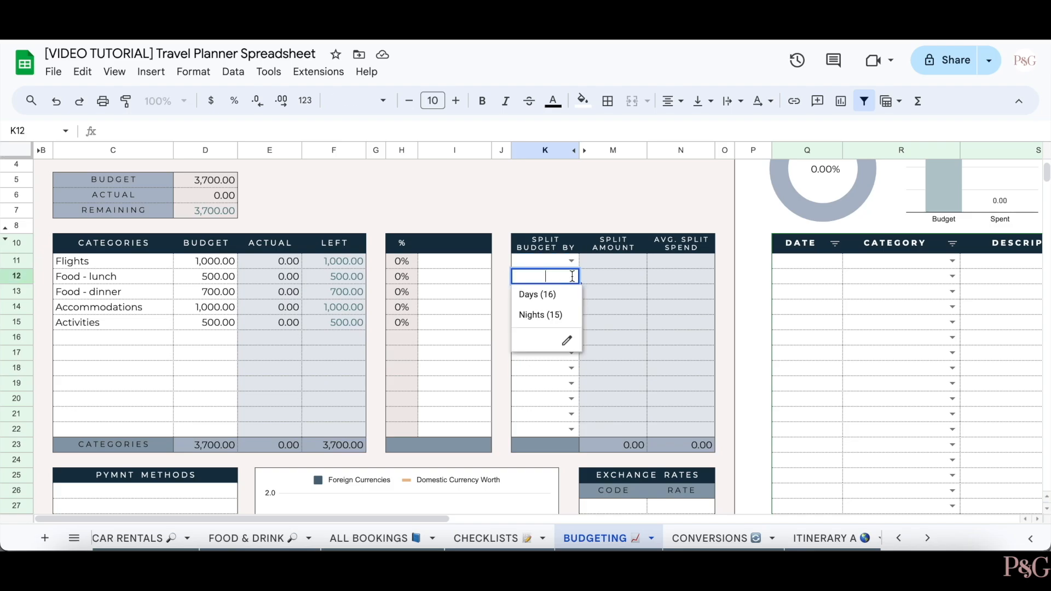
{"action": "left_click", "coordinate": [549, 296]}
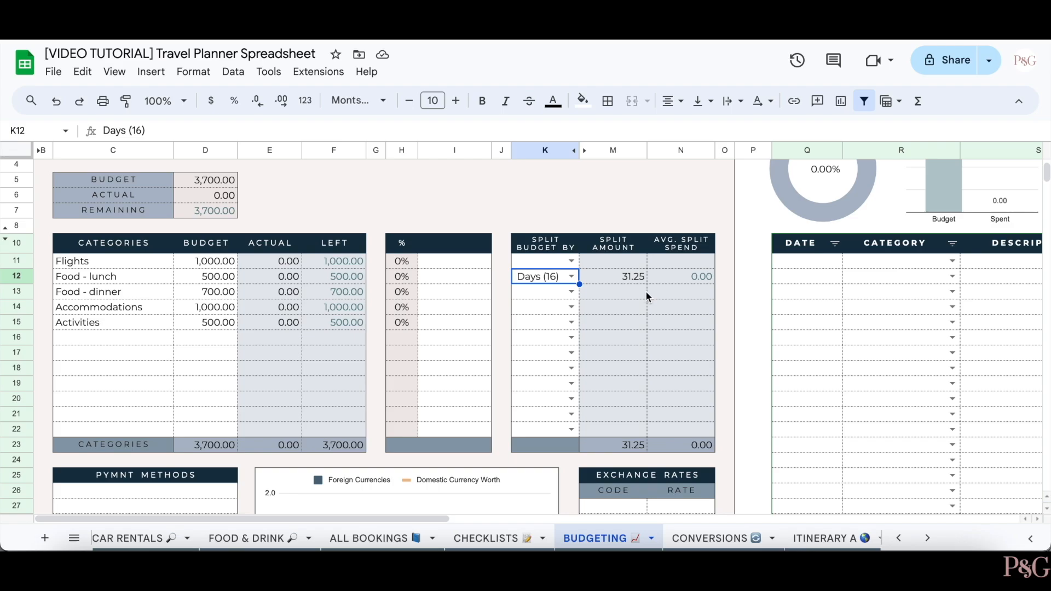
{"action": "left_click", "coordinate": [571, 291]}
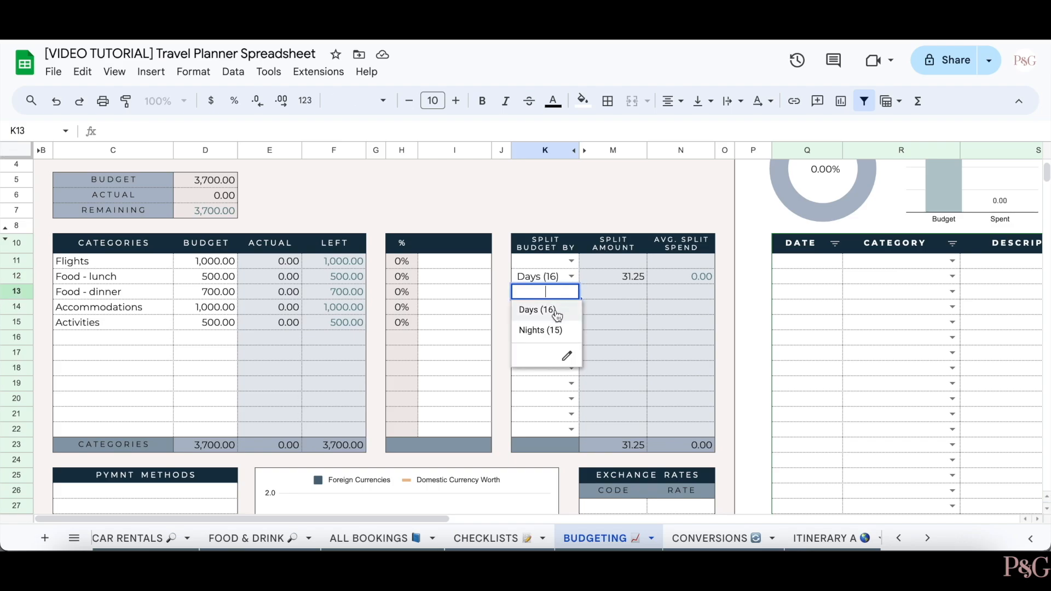
{"action": "left_click", "coordinate": [553, 310]}
{"action": "left_click", "coordinate": [571, 307]}
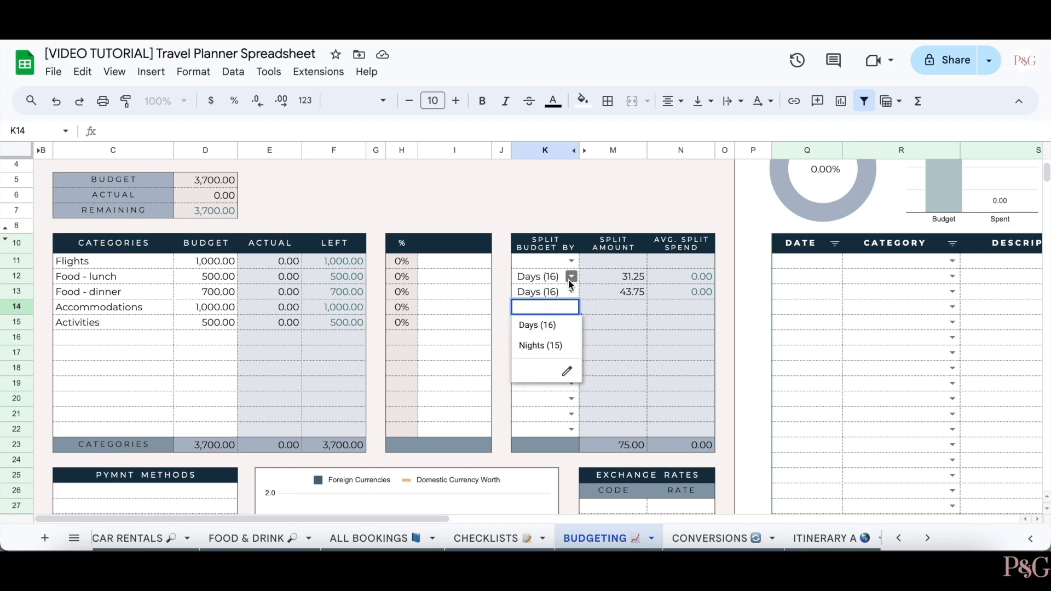
{"action": "left_click", "coordinate": [535, 346]}
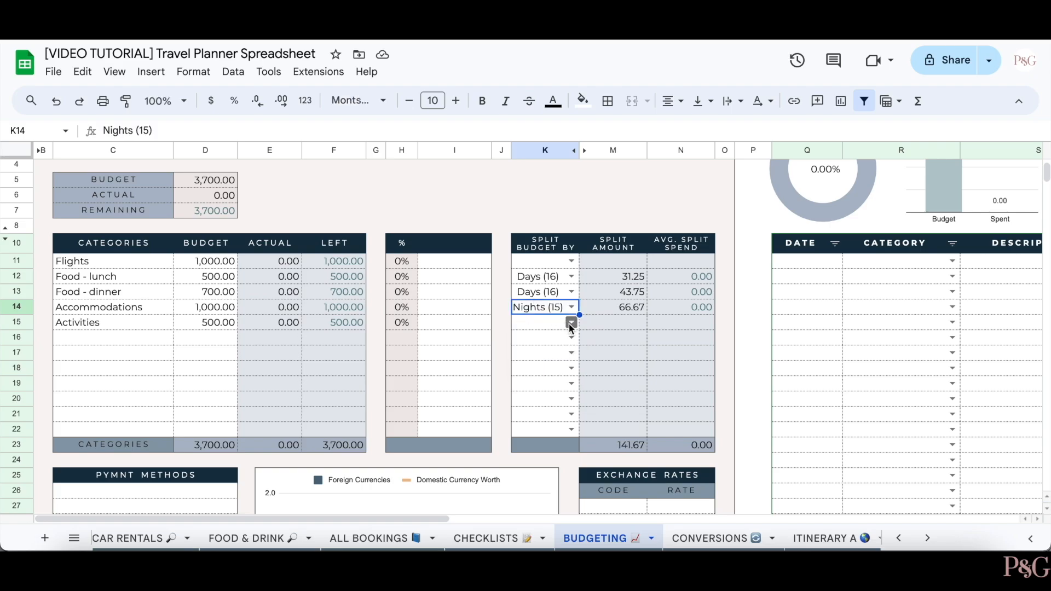
- Split Activities by 5, then try 10 for dinner and undo it back to Days (16)
{"action": "left_click", "coordinate": [540, 325]}
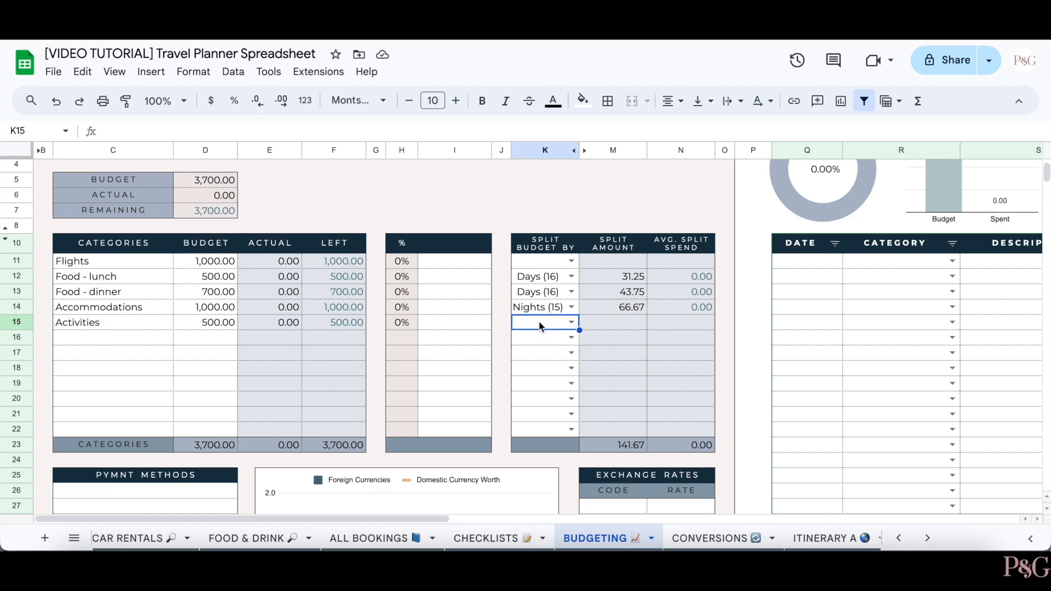
{"action": "type", "text": "5"}
{"action": "left_click", "coordinate": [503, 322]}
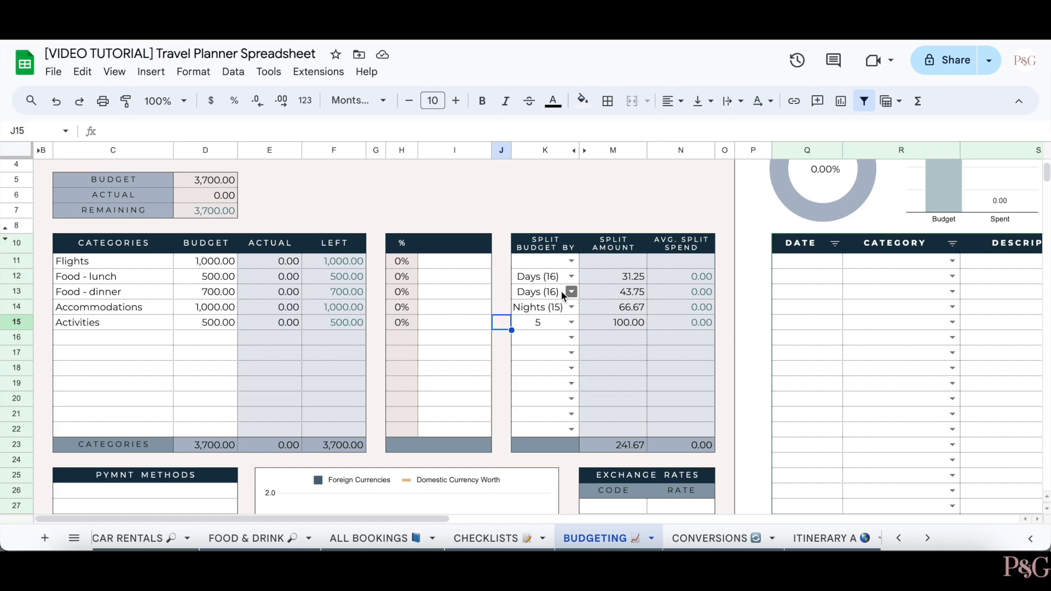
{"action": "left_click", "coordinate": [539, 299]}
{"action": "type", "text": "10"}
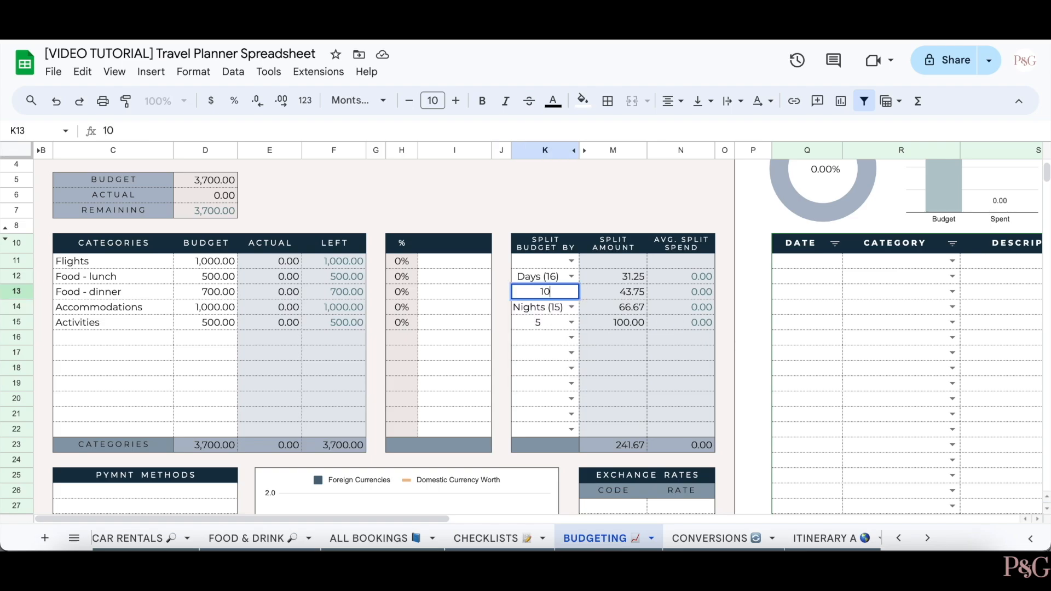
{"action": "key", "text": "Return"}
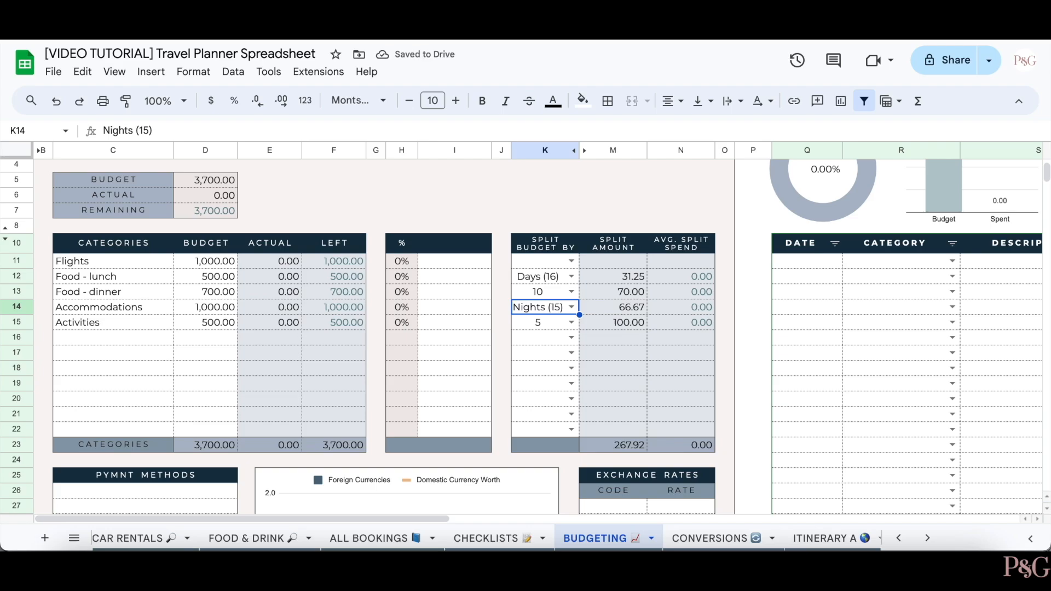
{"action": "key", "text": "ctrl+z"}
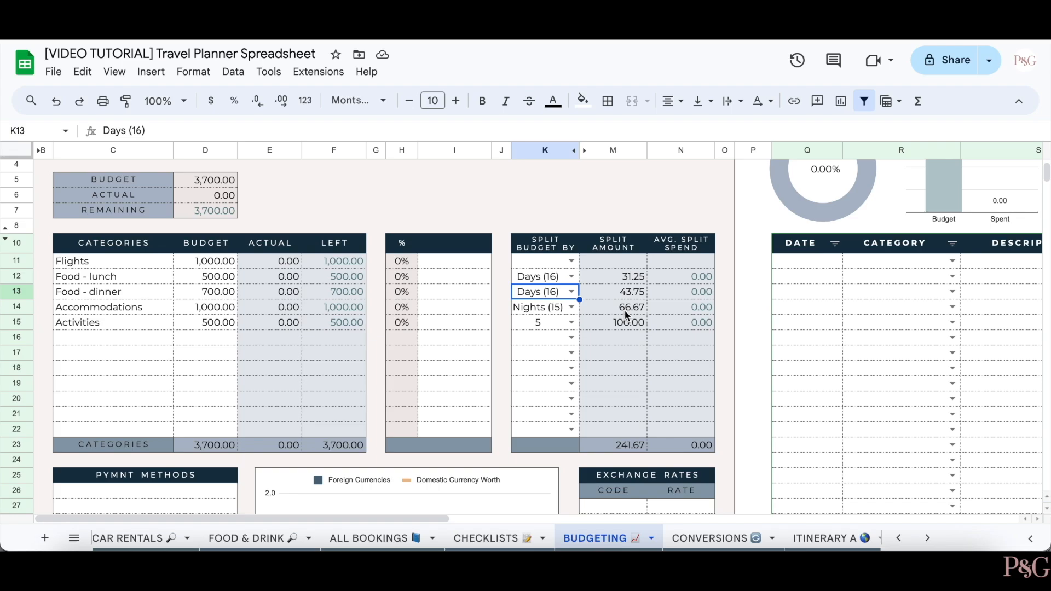
- Raise the Accommodations budget to 1,500
{"action": "left_click", "coordinate": [207, 311]}
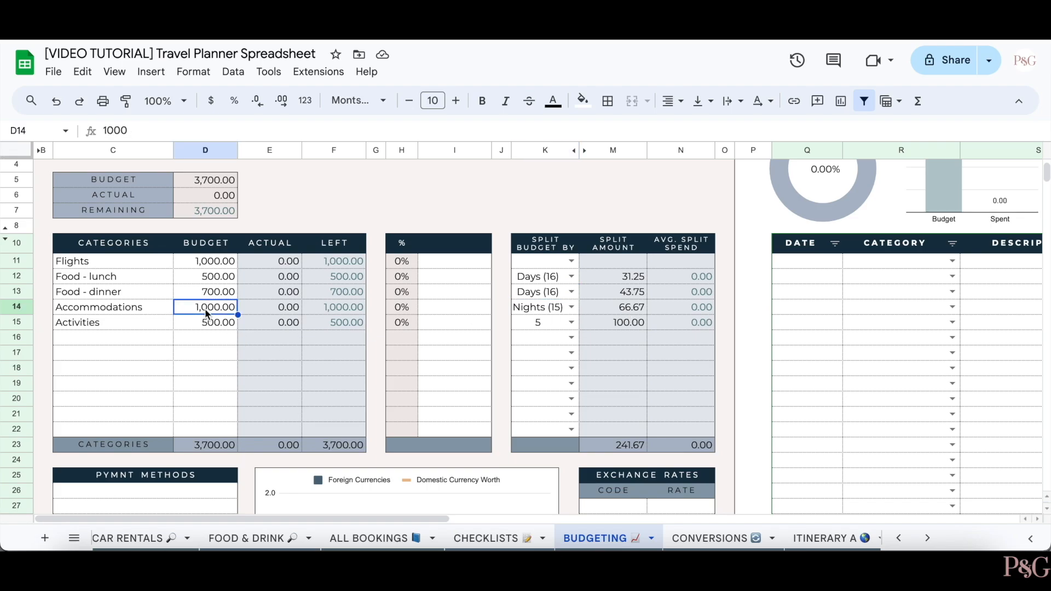
{"action": "type", "text": "1500"}
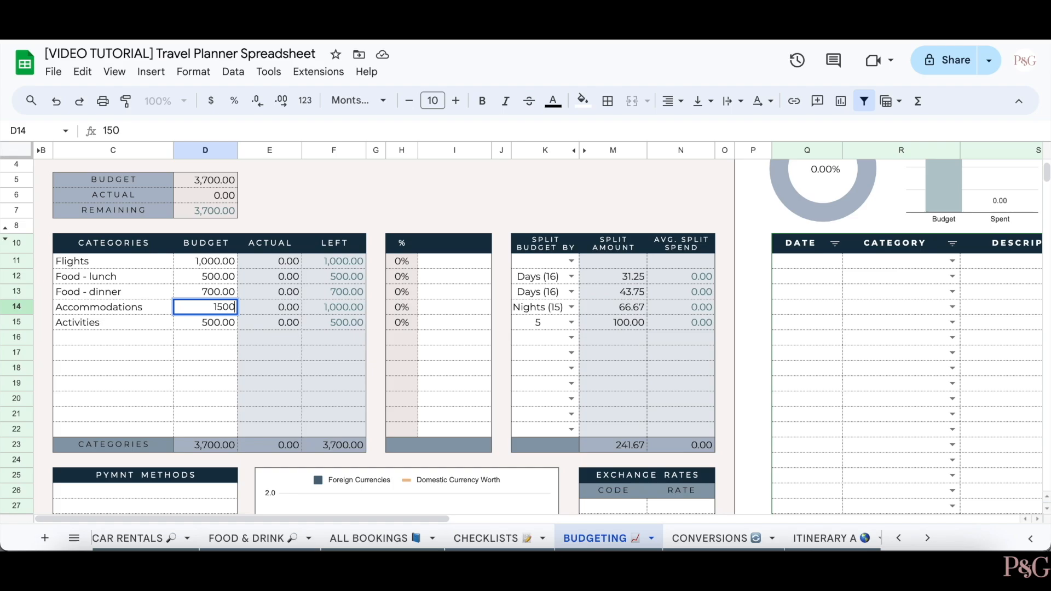
{"action": "key", "text": "Return"}
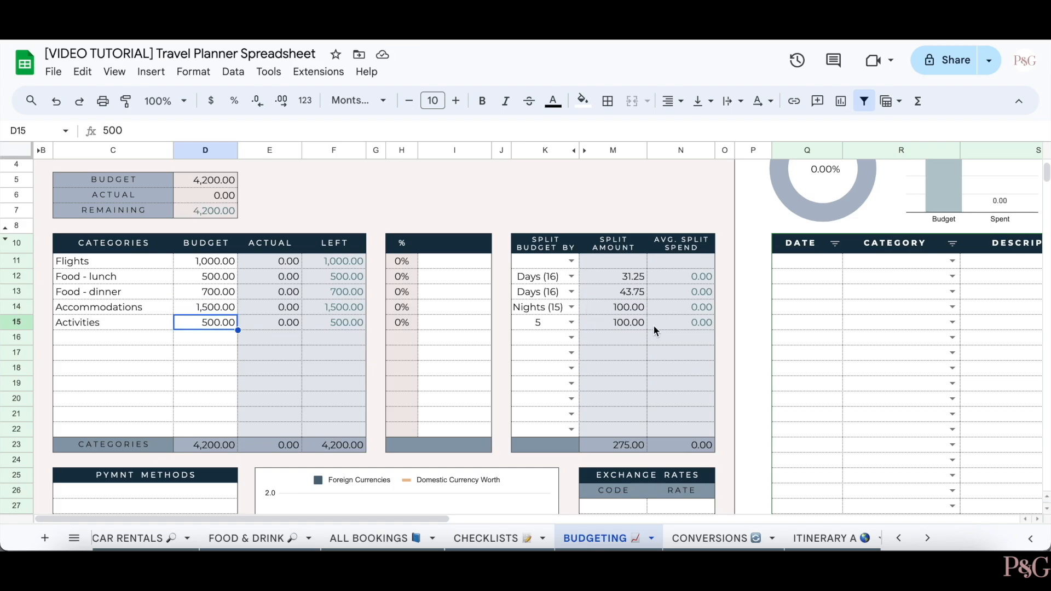
- Set the Flights split to 1 and the Accommodations split to 14
{"action": "left_click", "coordinate": [525, 262]}
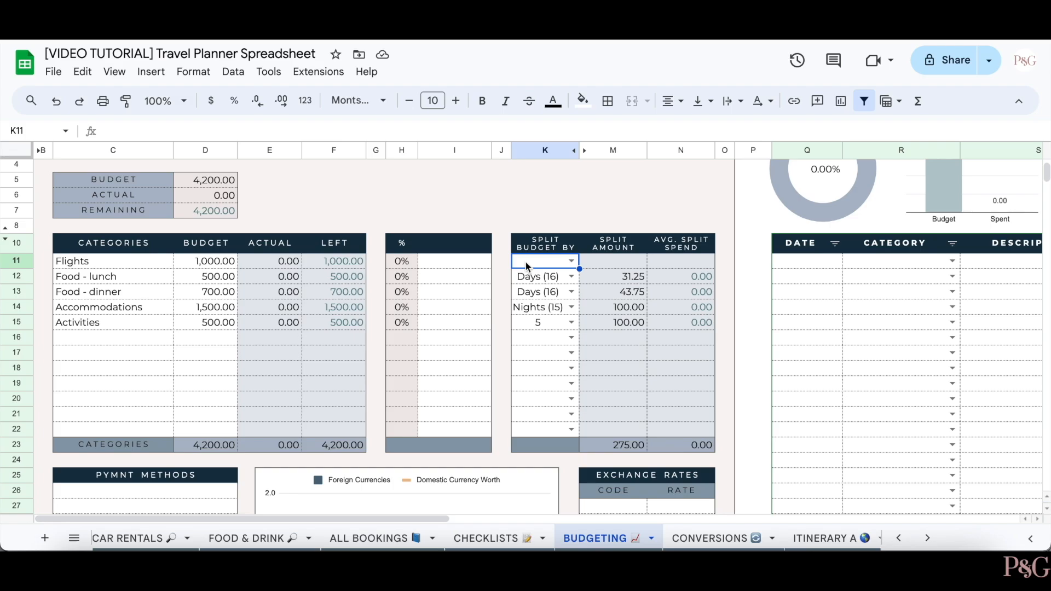
{"action": "type", "text": "2"}
{"action": "key", "text": "Return"}
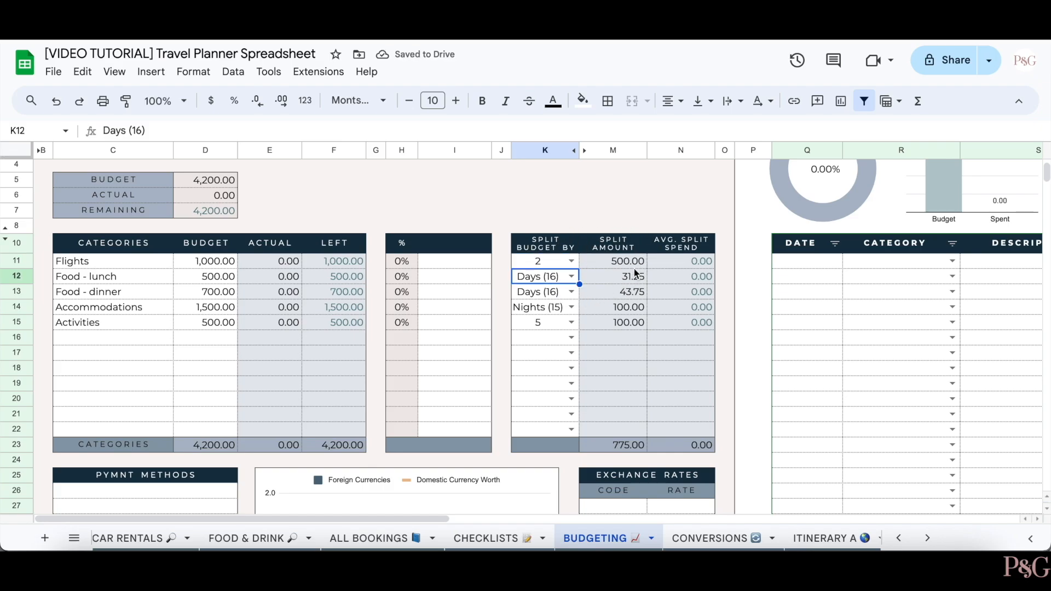
{"action": "left_click", "coordinate": [545, 264]}
{"action": "type", "text": "1"}
{"action": "key", "text": "Return"}
{"action": "left_click", "coordinate": [551, 308]}
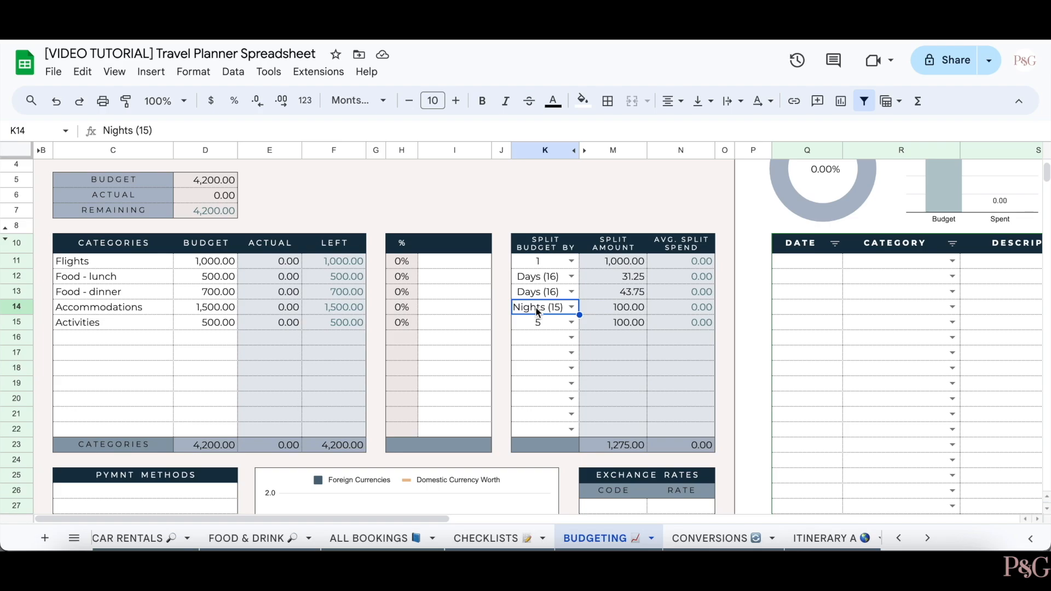
{"action": "type", "text": "14"}
{"action": "key", "text": "Return"}
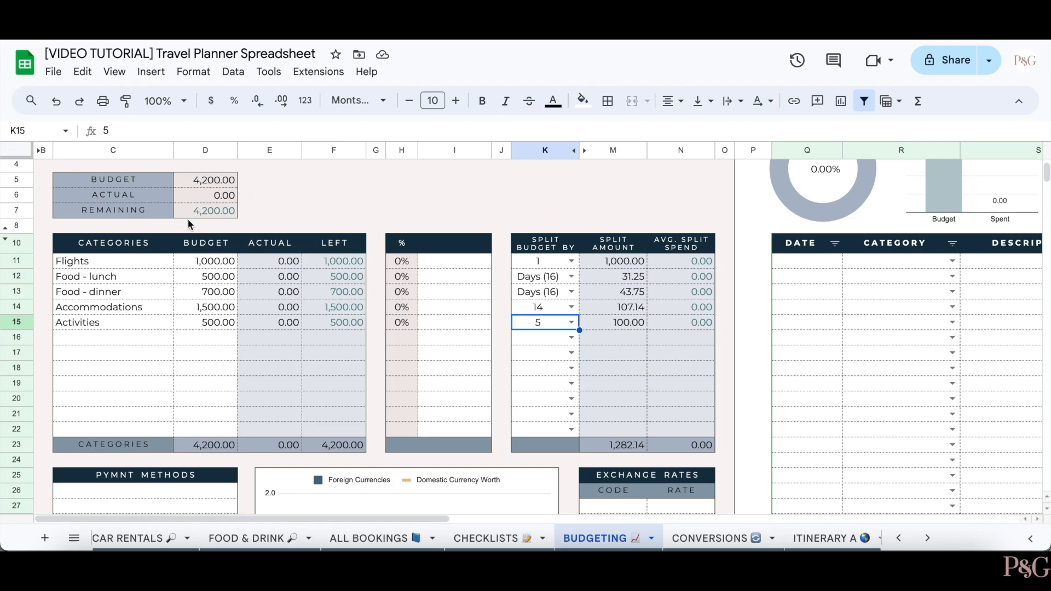
- Enter Cash, Card and Venmo down the PYMNT METHODS column starting at C26
{"action": "scroll", "coordinate": [169, 211], "scroll_direction": "down", "scroll_amount": 5}
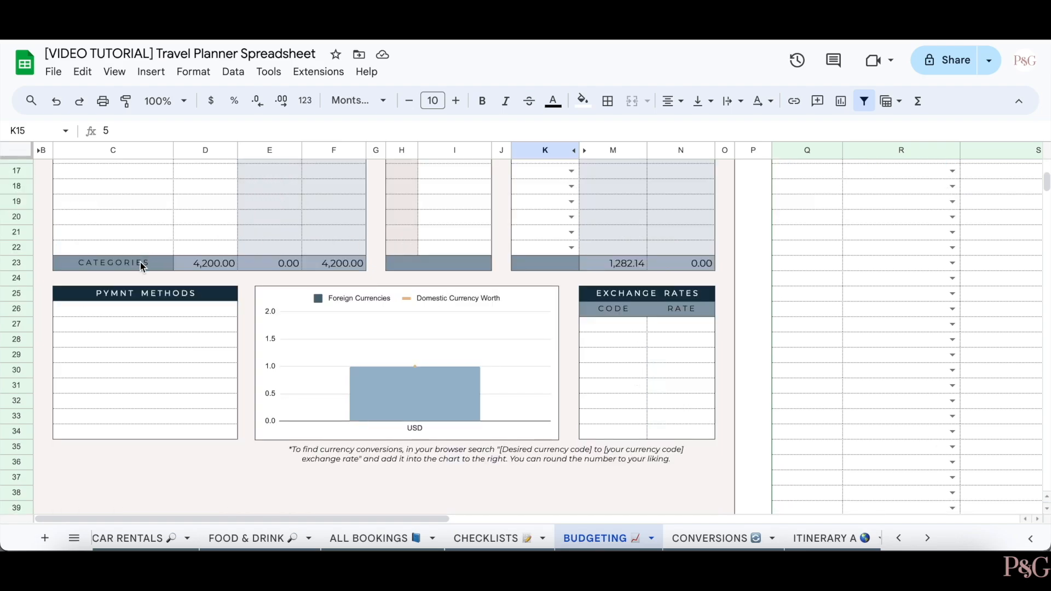
{"action": "left_click", "coordinate": [150, 314]}
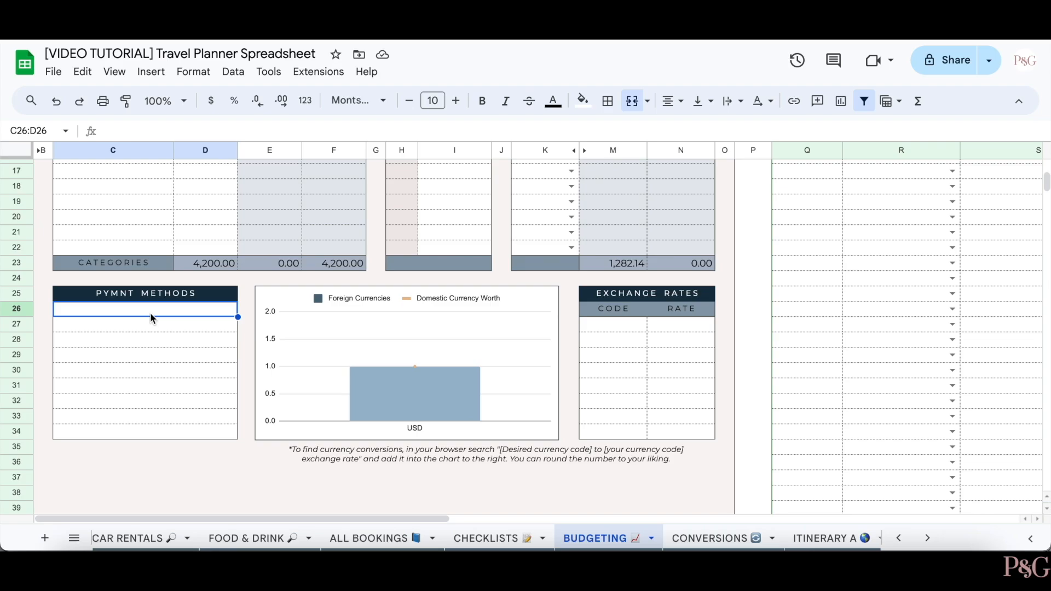
{"action": "type", "text": "Cash"}
{"action": "key", "text": "Return"}
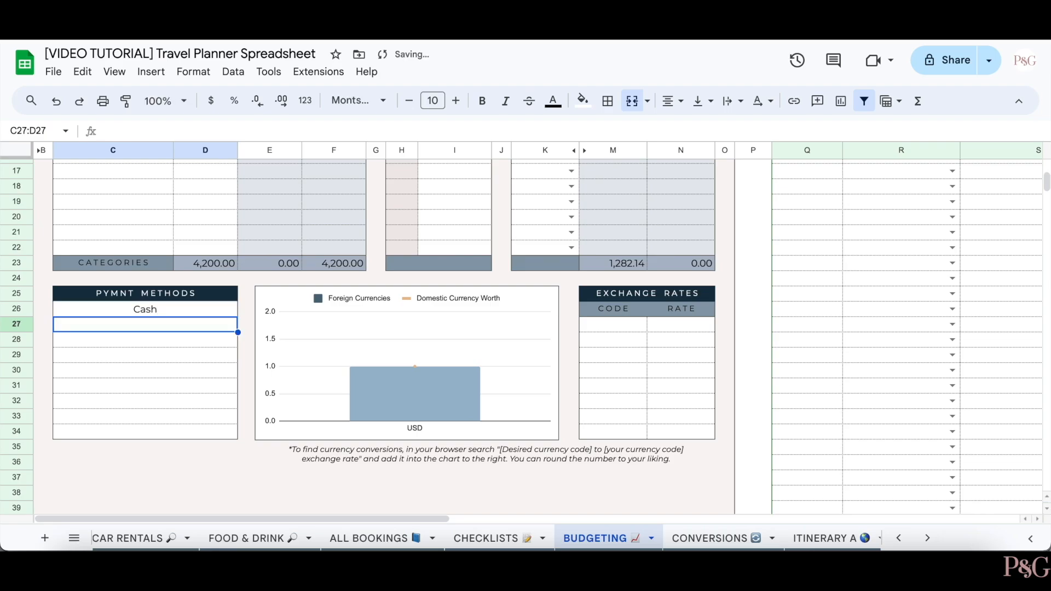
{"action": "type", "text": "Card"}
{"action": "key", "text": "Return"}
{"action": "type", "text": "Venmo"}
{"action": "key", "text": "Return"}
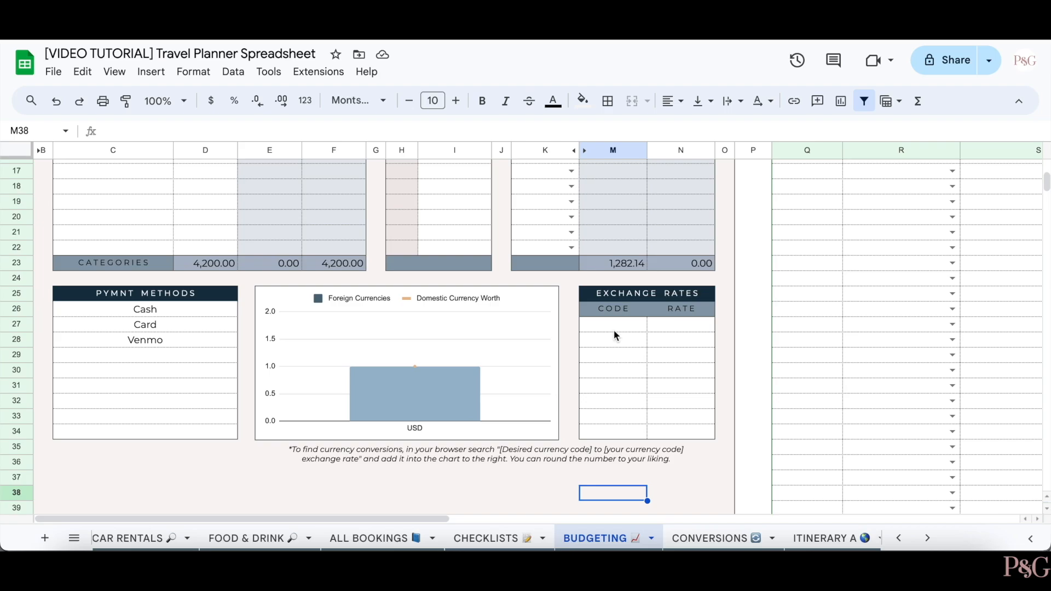
- Enter the currency codes GBP and EUR under CODE in the exchange rates table
{"action": "left_click", "coordinate": [612, 329]}
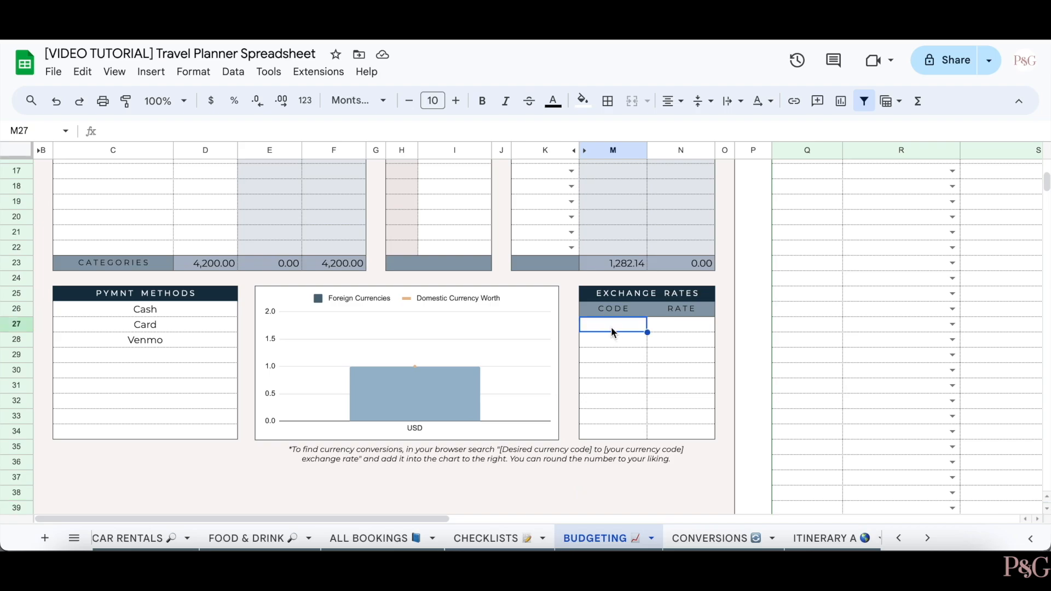
{"action": "type", "text": "GBP"}
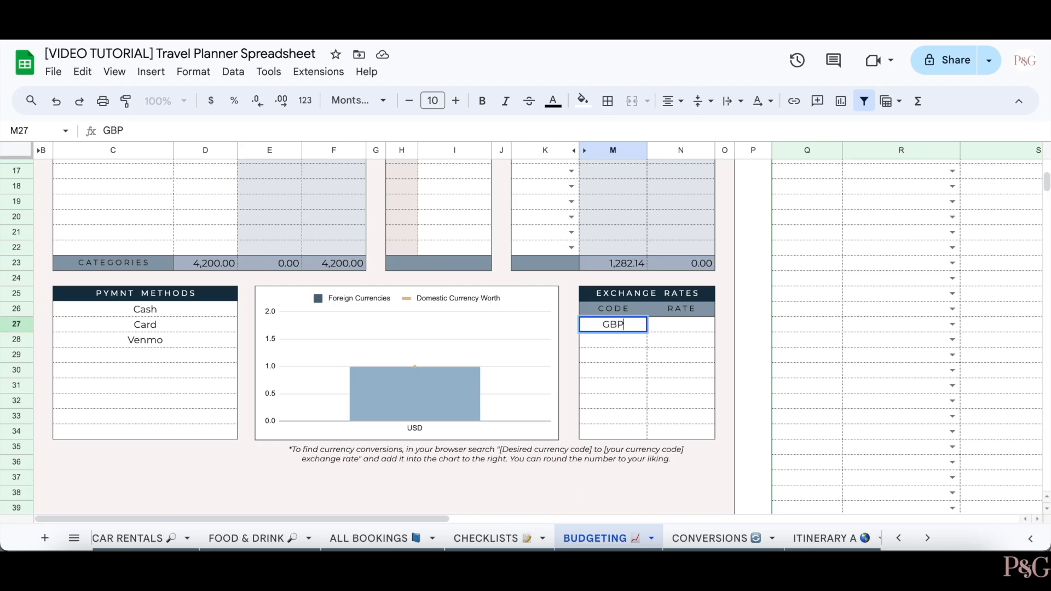
{"action": "key", "text": "Return"}
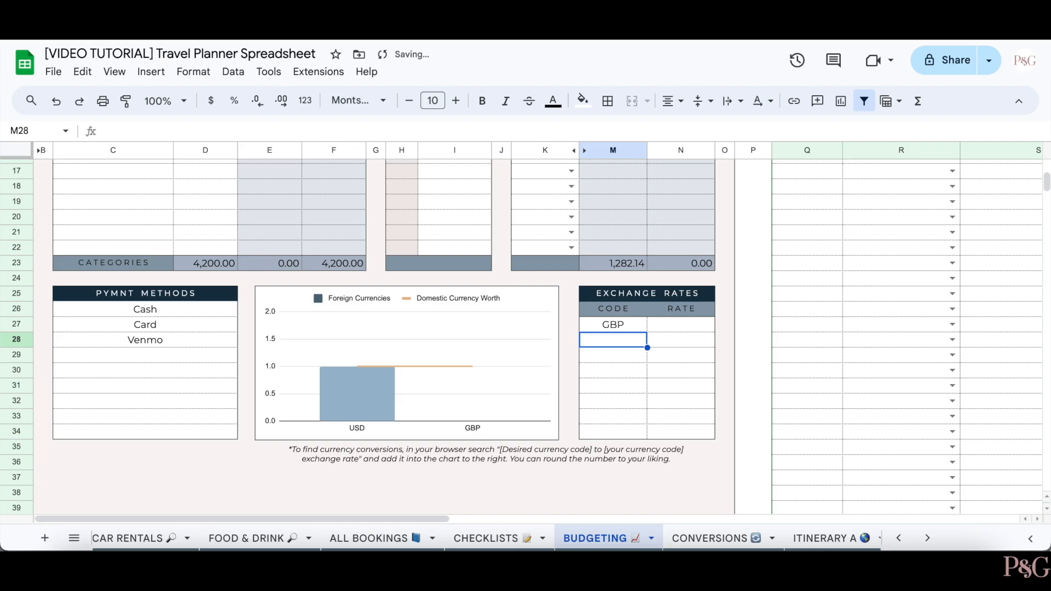
{"action": "type", "text": "EUR"}
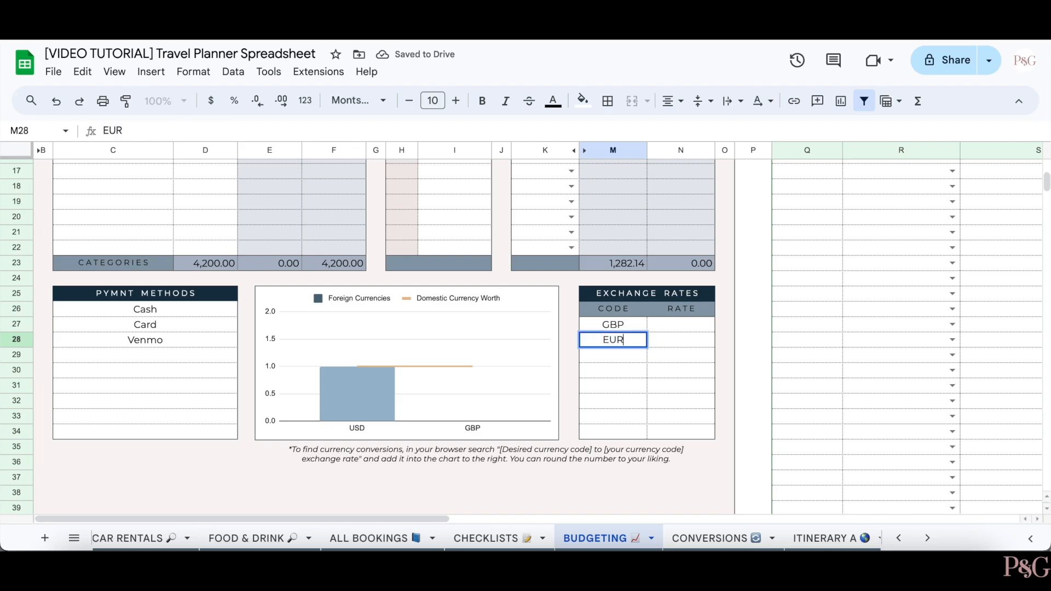
{"action": "key", "text": "Return"}
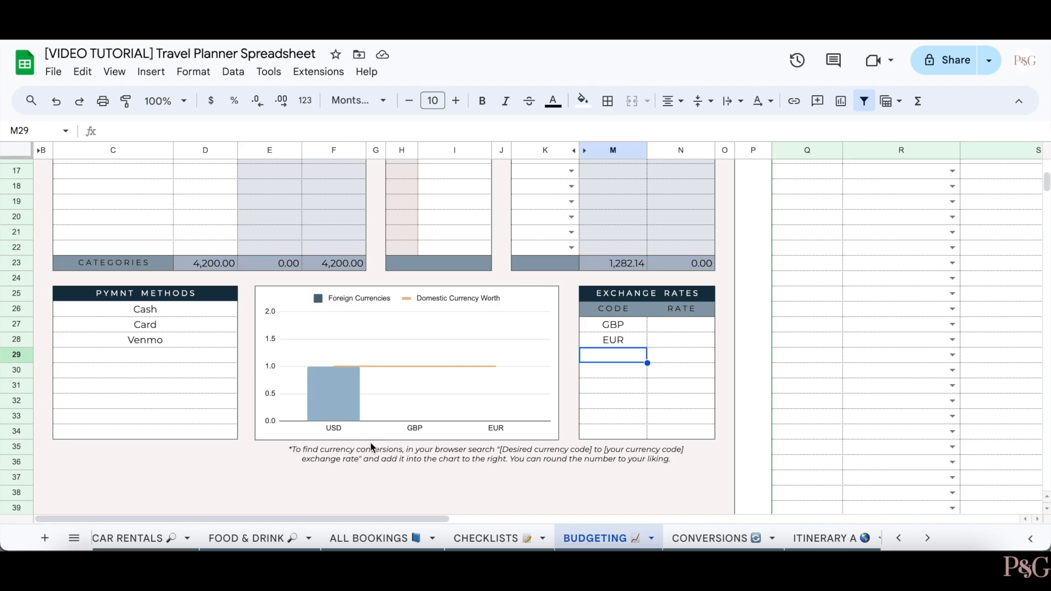
{"action": "left_click", "coordinate": [448, 465]}
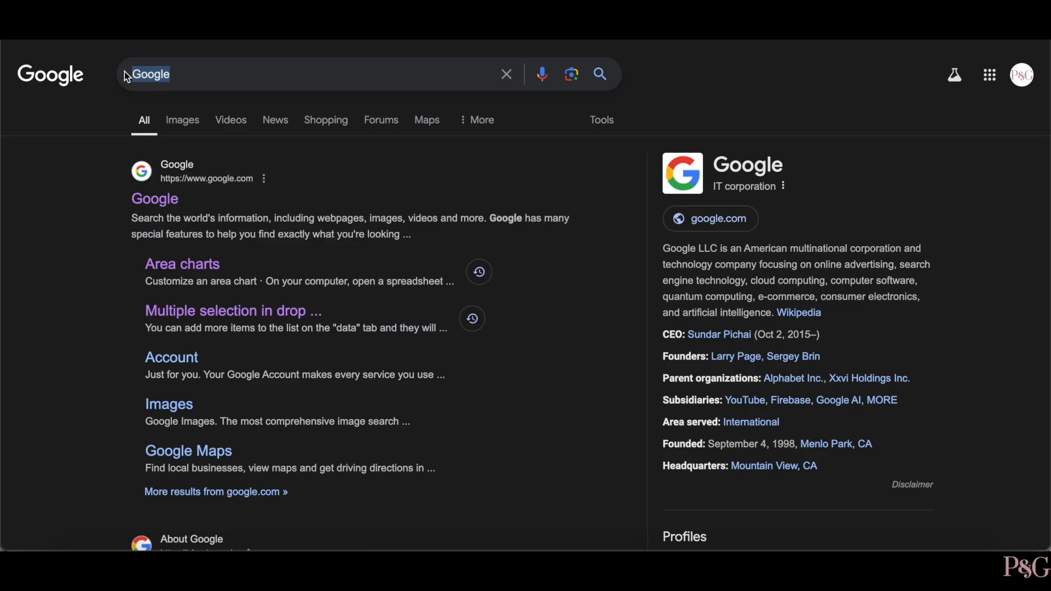
- Search Google for 'GBP to USD exchange rate' and highlight the 1.27 rate in the answer
{"action": "type", "text": "GBP to"}
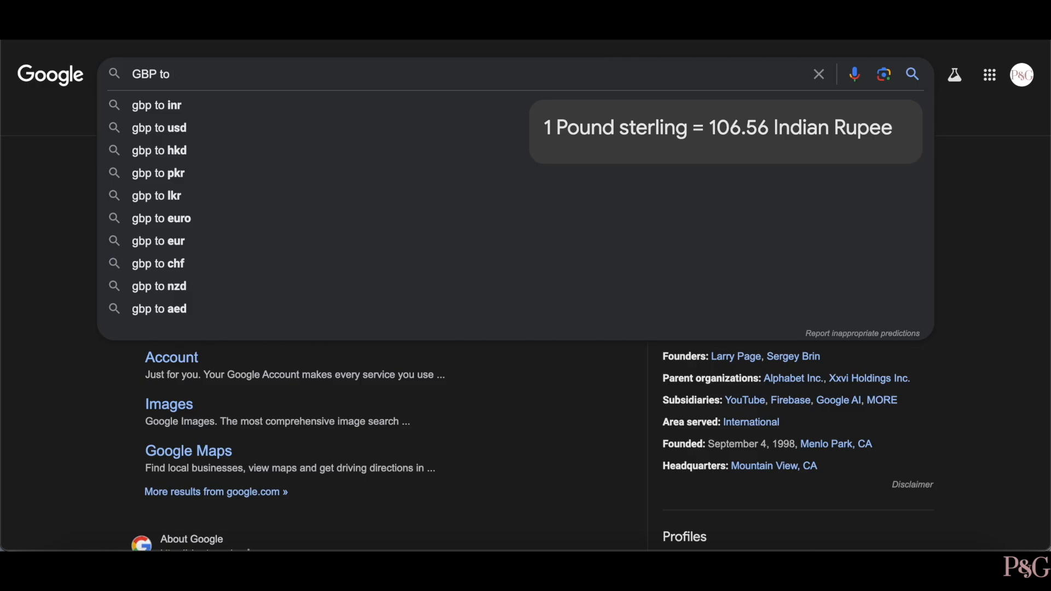
{"action": "type", "text": " USD"}
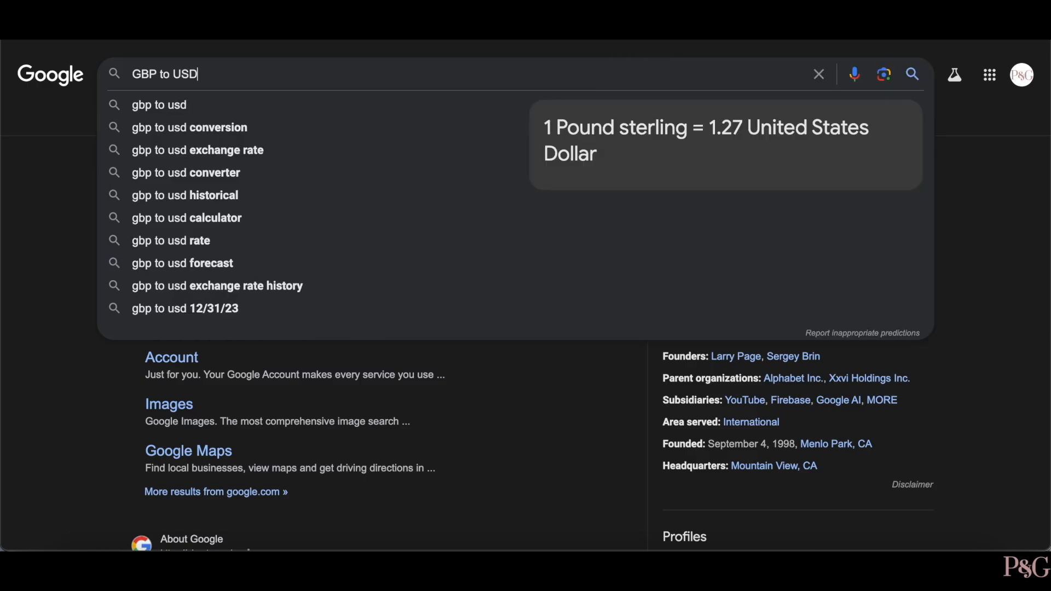
{"action": "type", "text": " excha"}
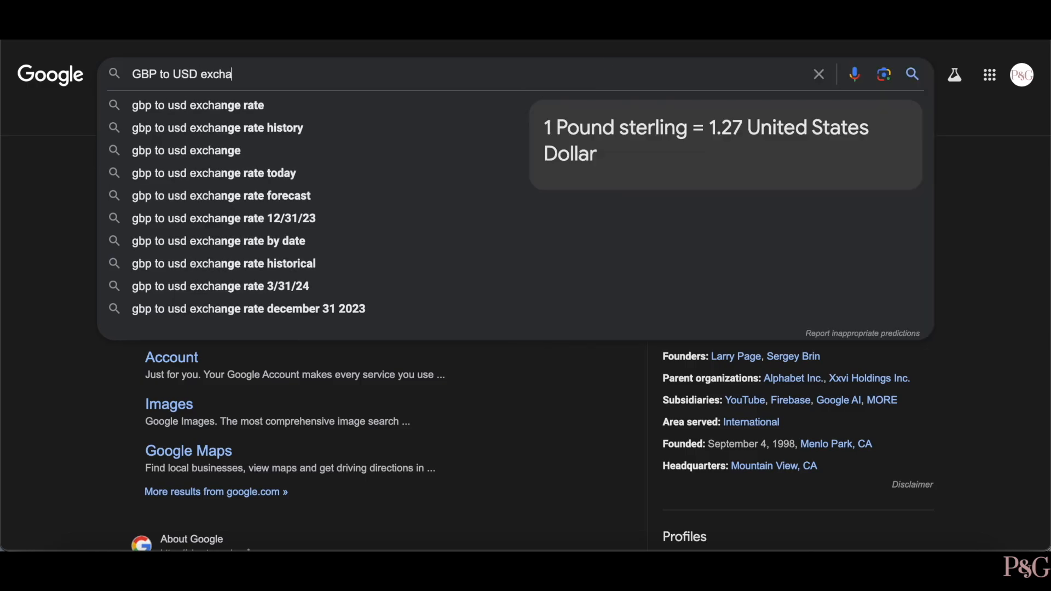
{"action": "type", "text": "nge rate"}
{"action": "key", "text": "Return"}
{"action": "left_click_drag", "start_coordinate": [132, 197], "coordinate": [174, 197]}
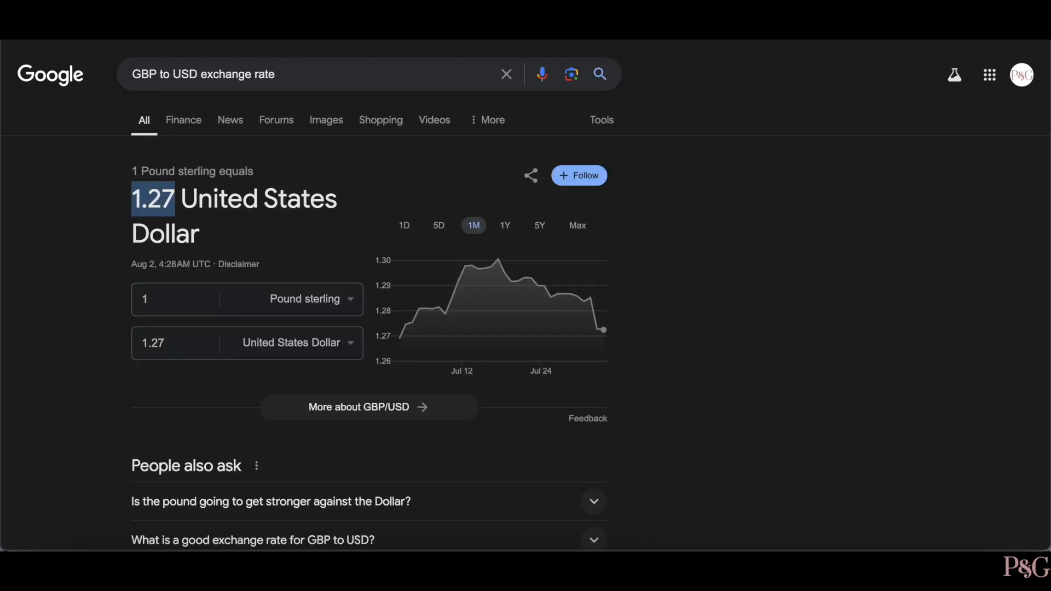
- Back in the Budgeting sheet, enter exchange rates of 1.27 for GBP and 1.08 for EUR
{"action": "key", "text": "ctrl+Tab"}
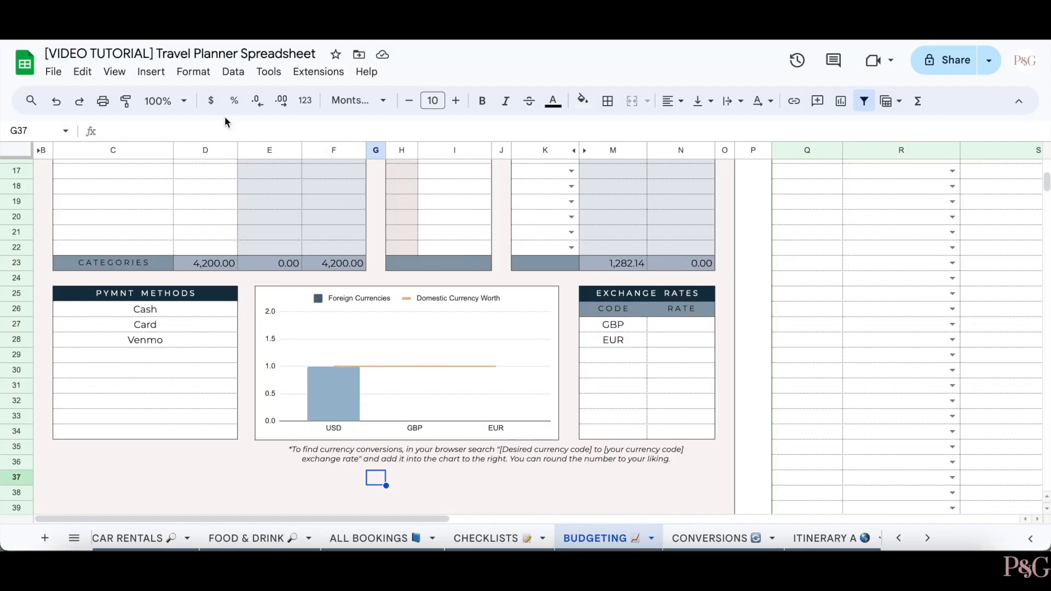
{"action": "left_click", "coordinate": [681, 326]}
{"action": "type", "text": "1.27"}
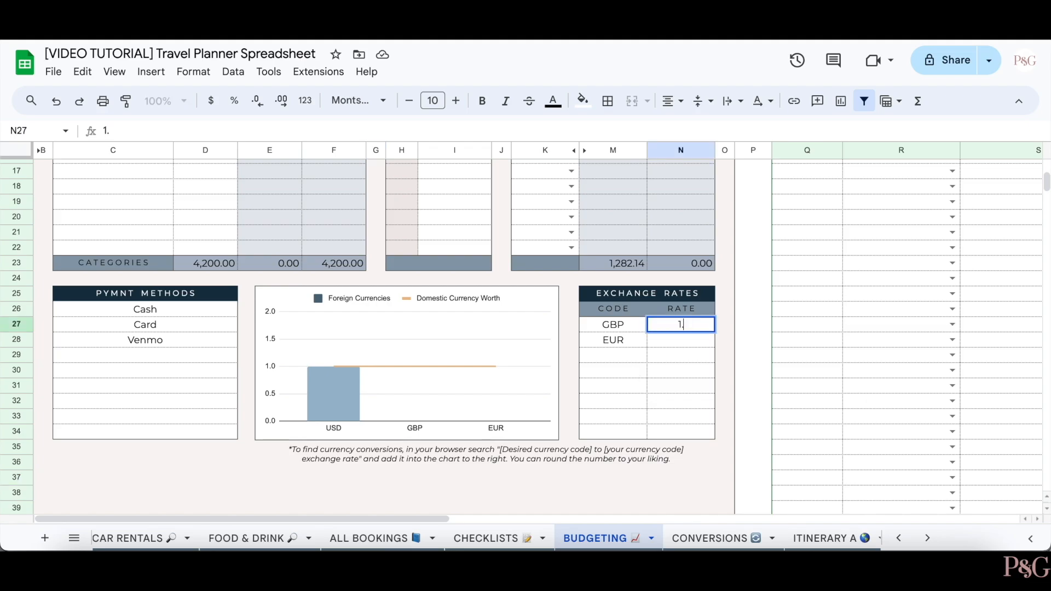
{"action": "key", "text": "Return"}
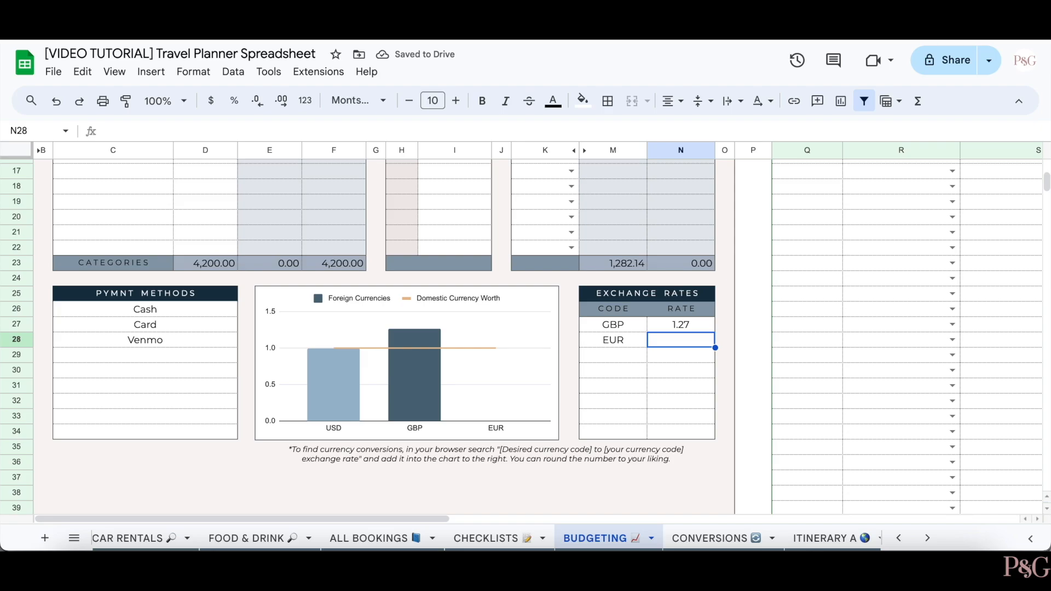
{"action": "type", "text": "1.08"}
{"action": "key", "text": "Return"}
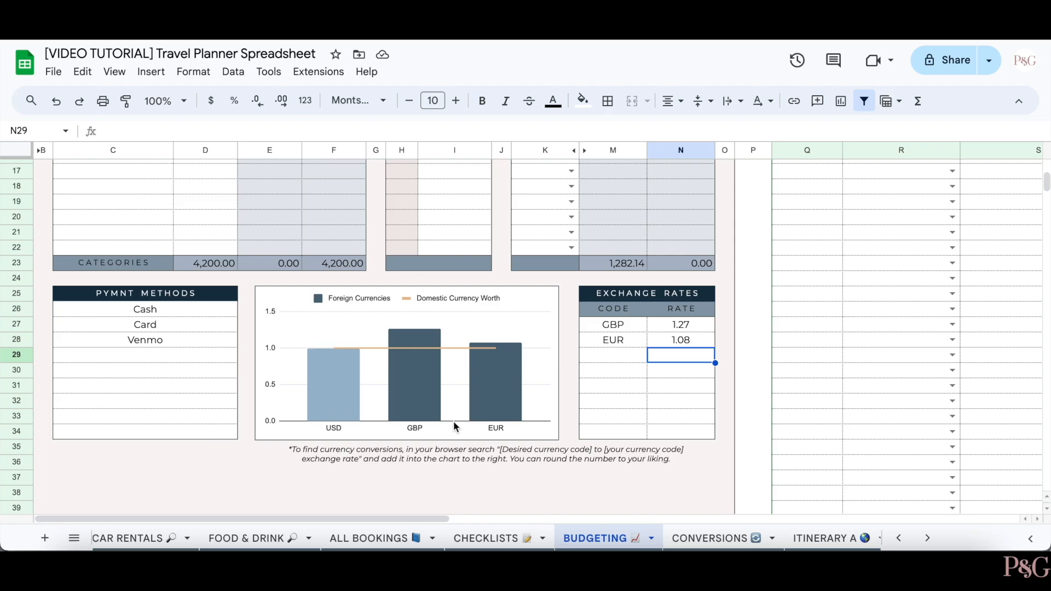
- Set the first expense's date to 15 Aug 2024 and its category to Food - lunch
{"action": "scroll", "coordinate": [567, 365], "scroll_direction": "up", "scroll_amount": 5}
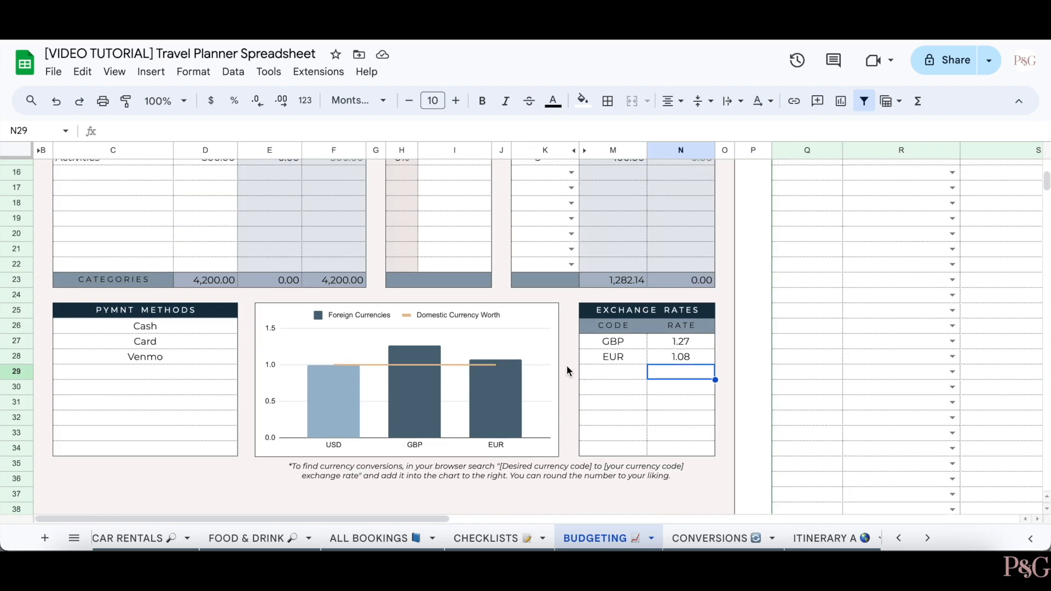
{"action": "scroll", "coordinate": [559, 366], "scroll_direction": "right", "scroll_amount": 2}
{"action": "scroll", "coordinate": [560, 366], "scroll_direction": "right", "scroll_amount": 6}
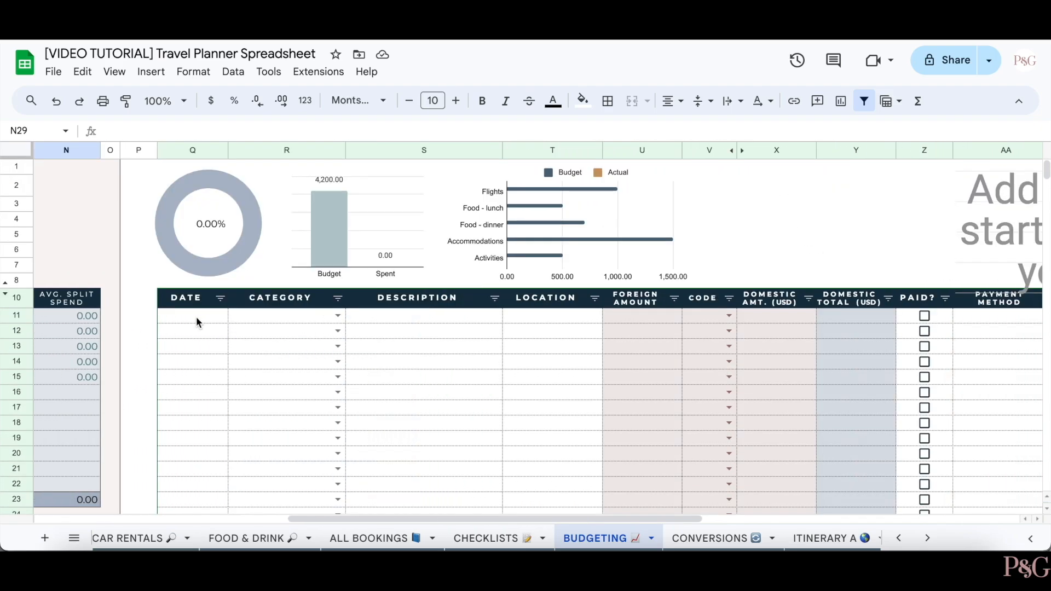
{"action": "double_click", "coordinate": [196, 318]}
{"action": "left_click", "coordinate": [213, 424]}
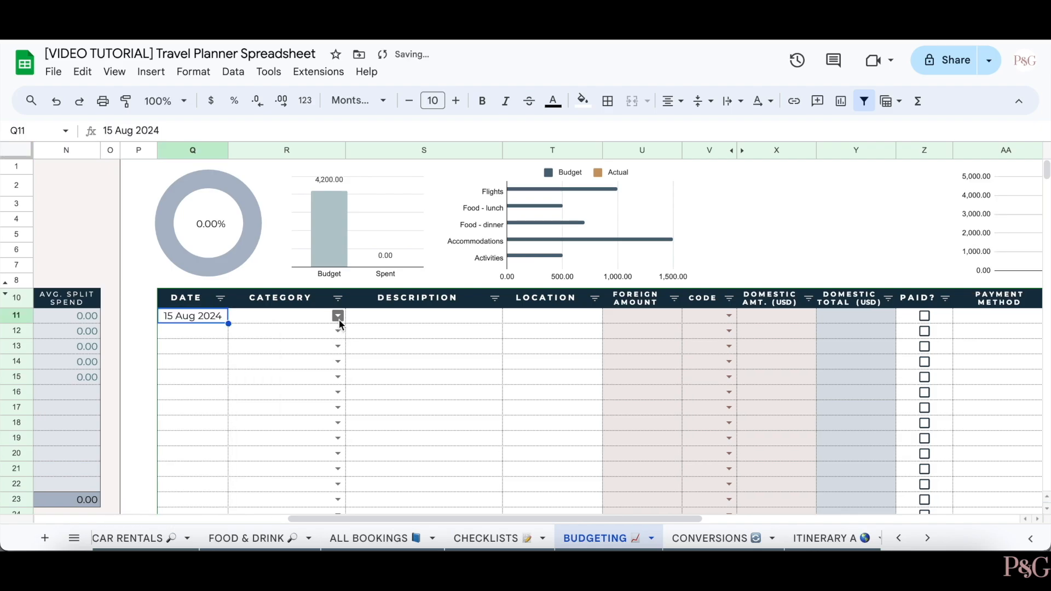
{"action": "left_click", "coordinate": [339, 317]}
{"action": "left_click", "coordinate": [269, 355]}
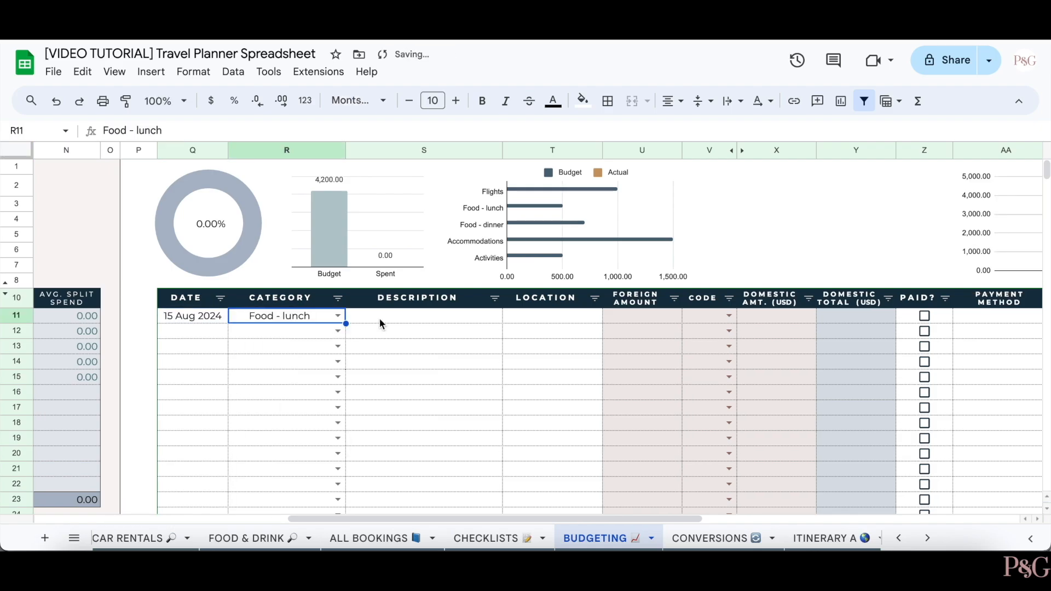
- Enter the description 'Add details here!' and the location 'Rome, Italy' for the expense
{"action": "left_click", "coordinate": [382, 323]}
{"action": "type", "text": "Add det"}
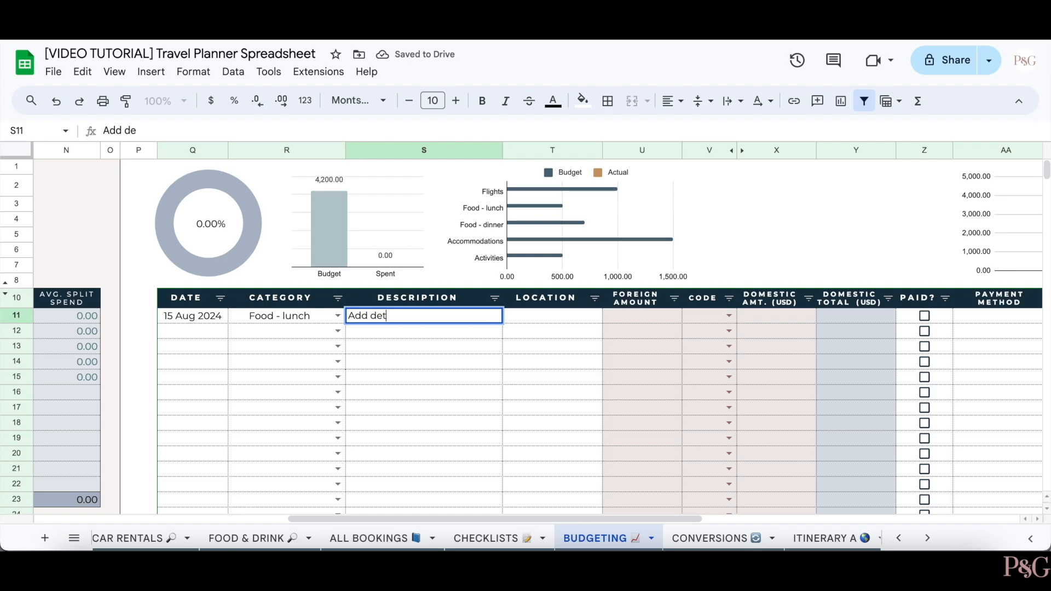
{"action": "type", "text": "ails here!"}
{"action": "key", "text": "Return"}
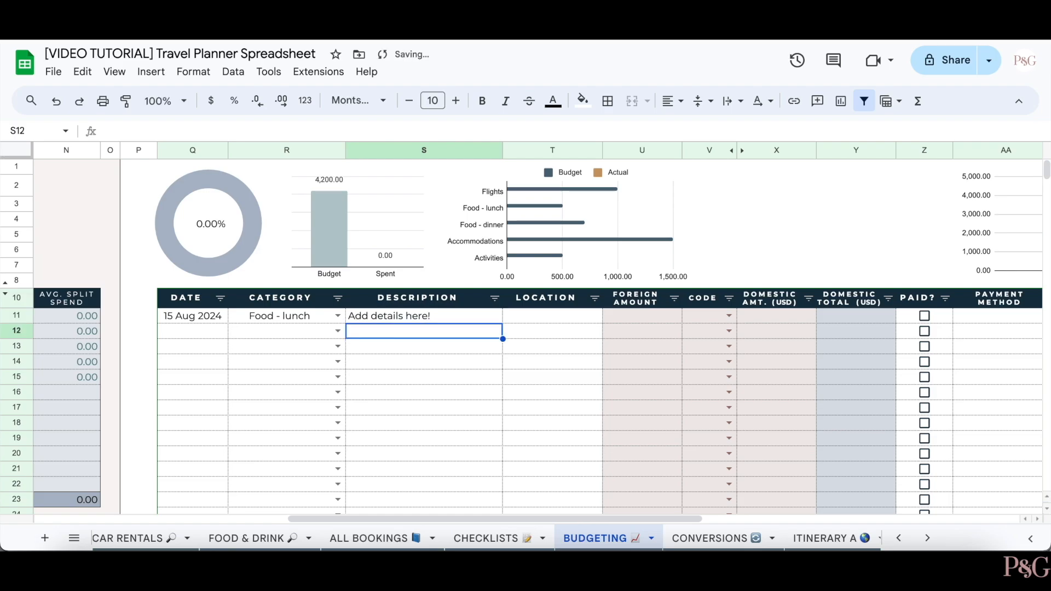
{"action": "left_click", "coordinate": [573, 317]}
{"action": "type", "text": "Rome, Italy"}
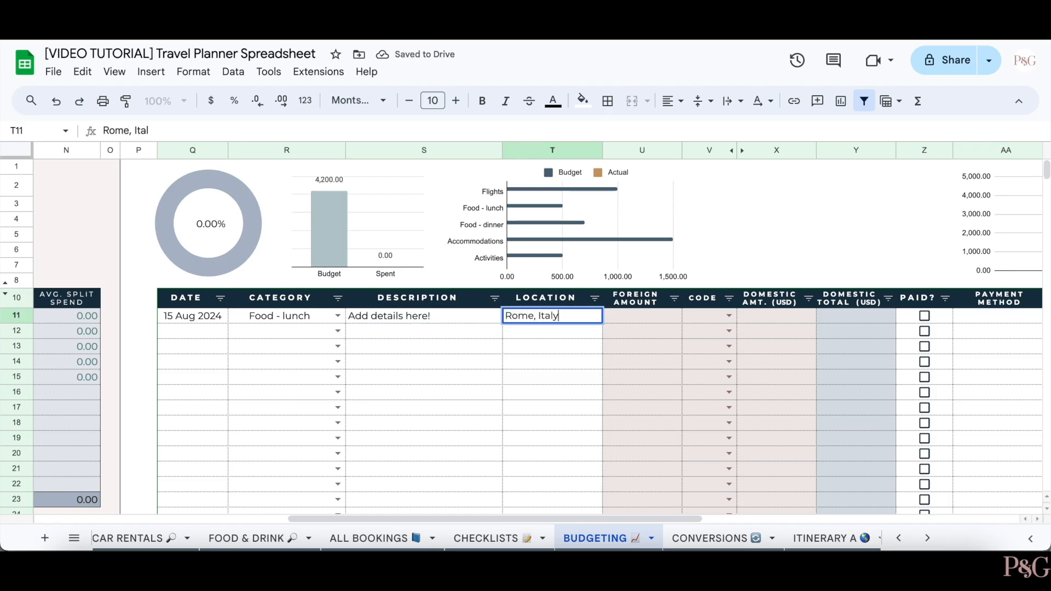
{"action": "key", "text": "Return"}
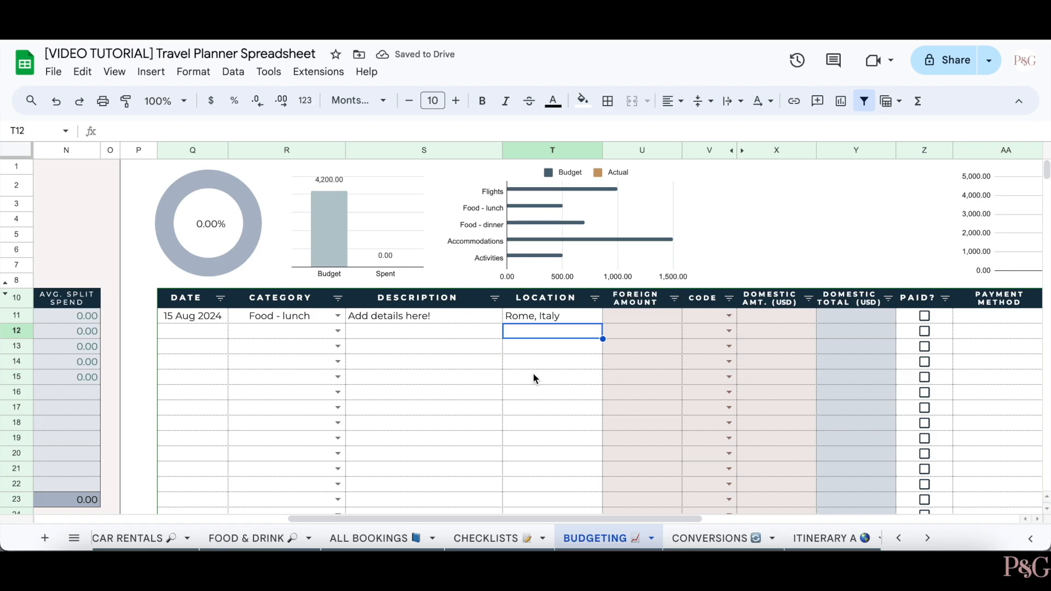
{"action": "scroll", "coordinate": [534, 373], "scroll_direction": "right", "scroll_amount": 2}
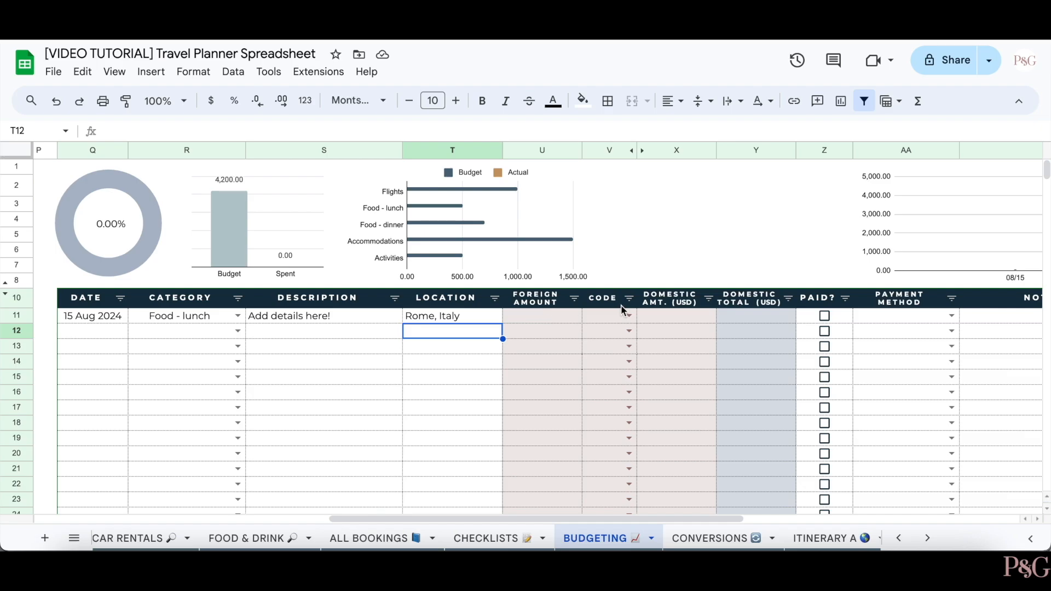
- Give the expense a foreign amount of 25 with currency code EUR
{"action": "left_click", "coordinate": [557, 321]}
{"action": "type", "text": "25"}
{"action": "left_click", "coordinate": [629, 317]}
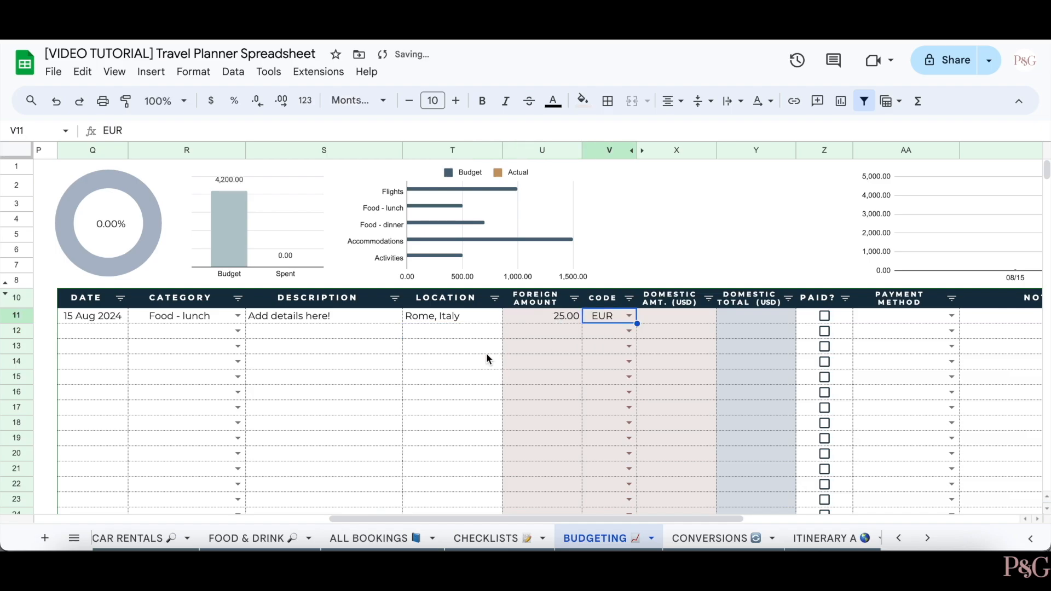
{"action": "left_click", "coordinate": [436, 378]}
{"action": "left_click", "coordinate": [546, 318]}
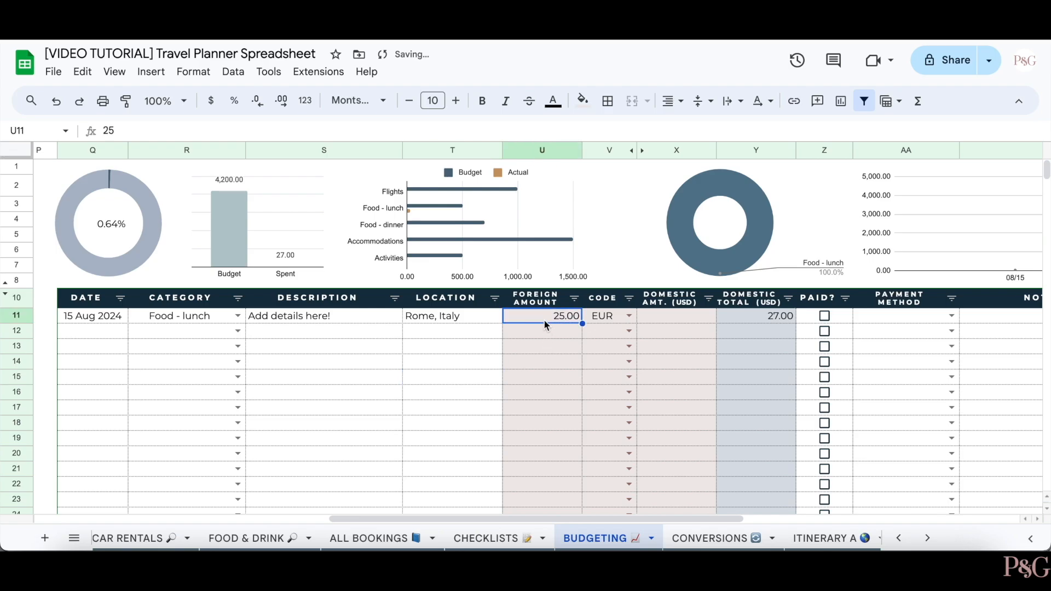
{"action": "left_click", "coordinate": [630, 316]}
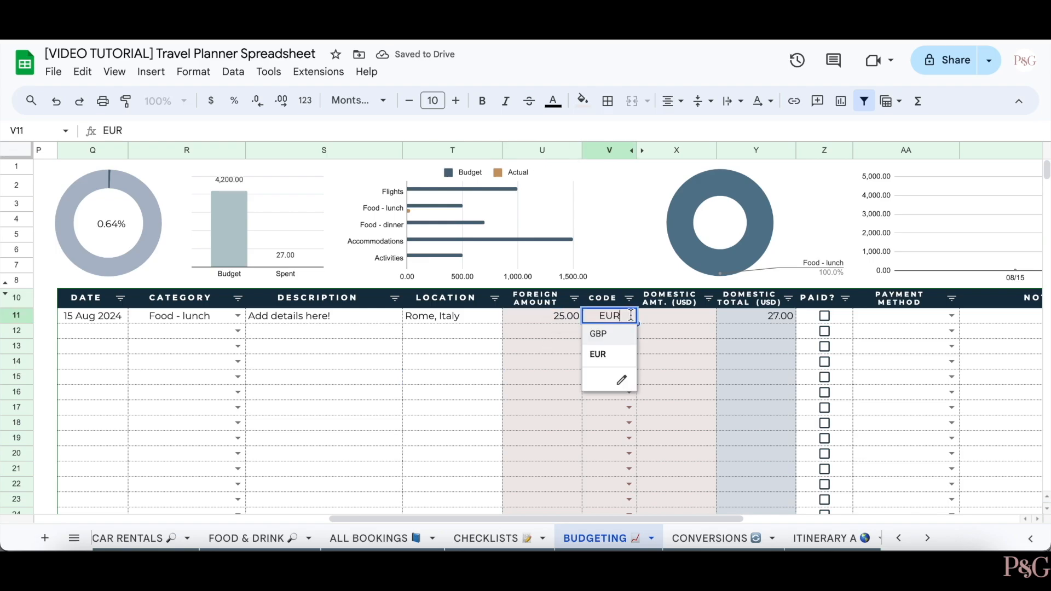
{"action": "left_click", "coordinate": [438, 335]}
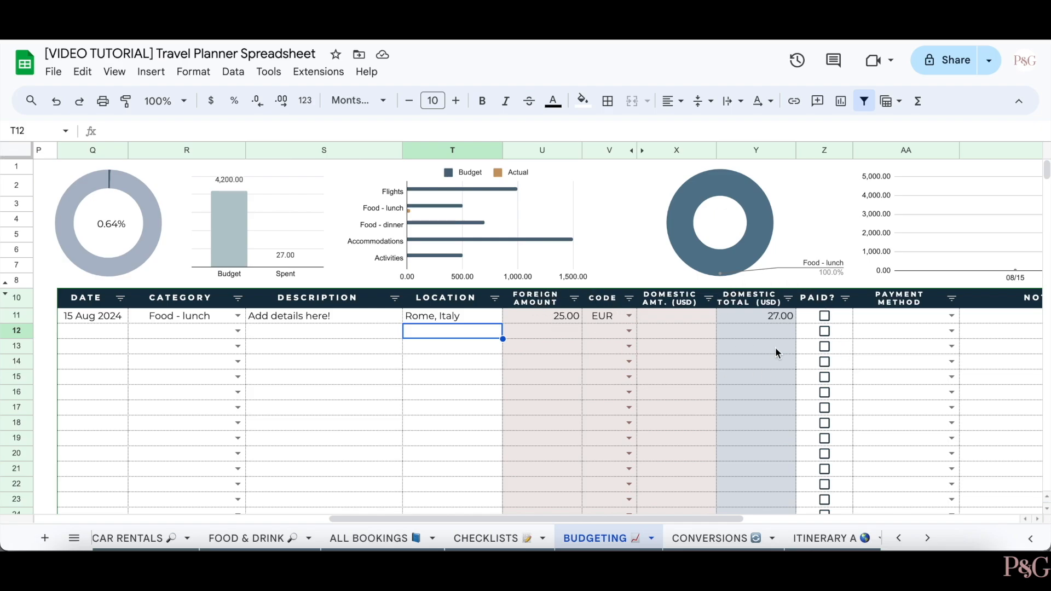
- Clear the foreign amount and code, and enter a domestic amount of 10 instead
{"action": "left_click_drag", "start_coordinate": [548, 316], "coordinate": [612, 314]}
{"action": "key", "text": "Delete"}
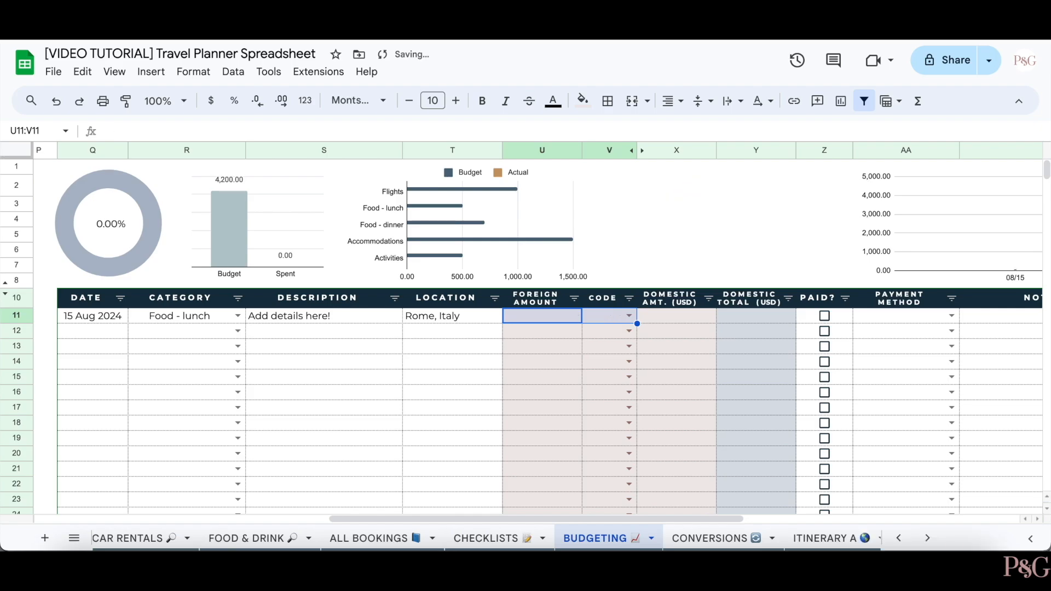
{"action": "left_click", "coordinate": [686, 318]}
{"action": "type", "text": "10"}
{"action": "key", "text": "Return"}
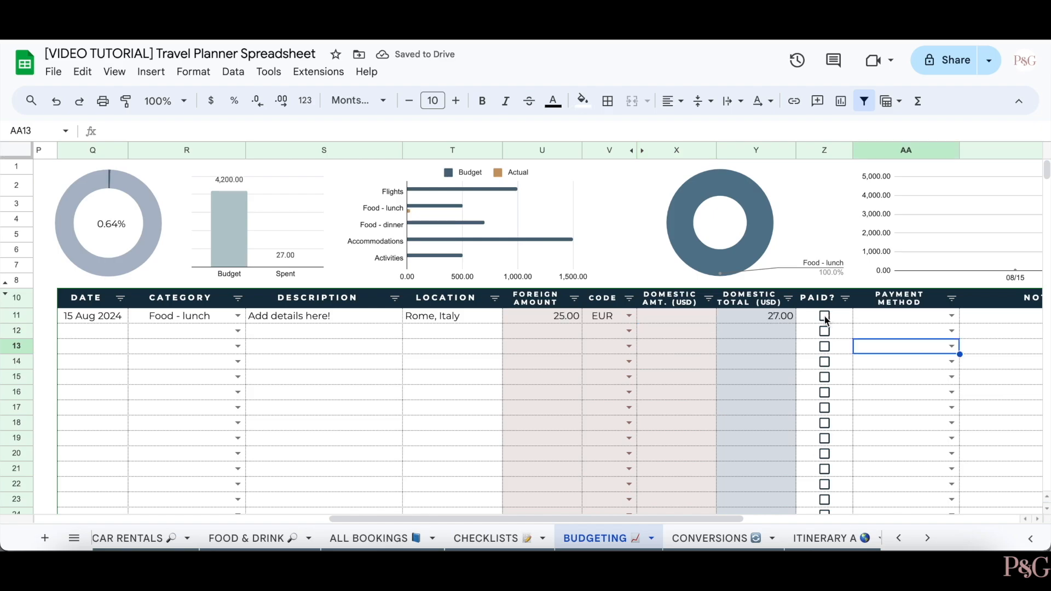
- Mark the expense as paid, with Cash as the payment method
{"action": "left_click", "coordinate": [826, 316]}
{"action": "left_click", "coordinate": [890, 359]}
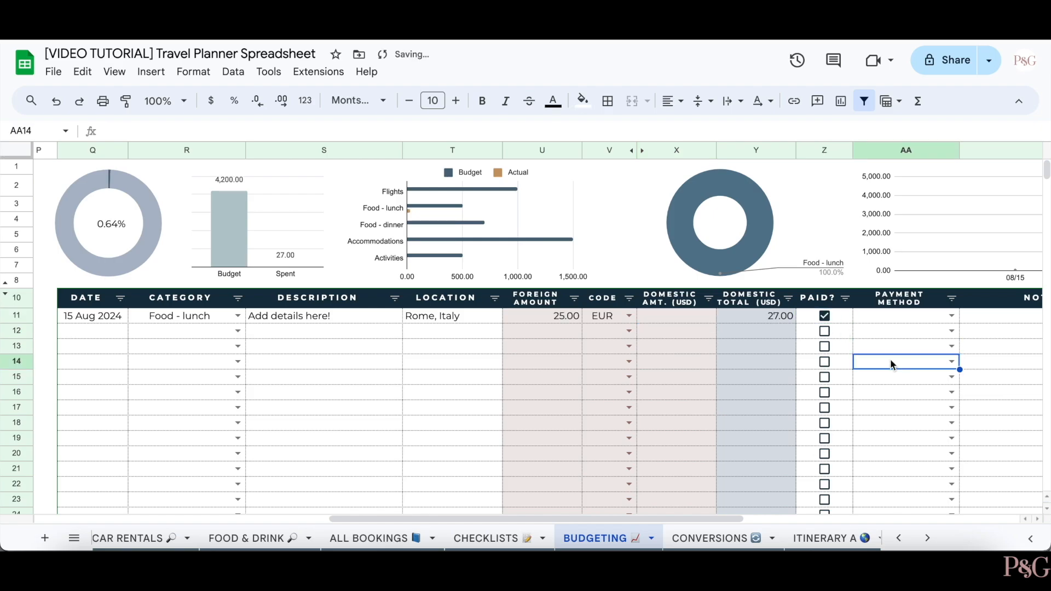
{"action": "scroll", "coordinate": [891, 359], "scroll_direction": "right", "scroll_amount": 2}
{"action": "left_click", "coordinate": [885, 317]}
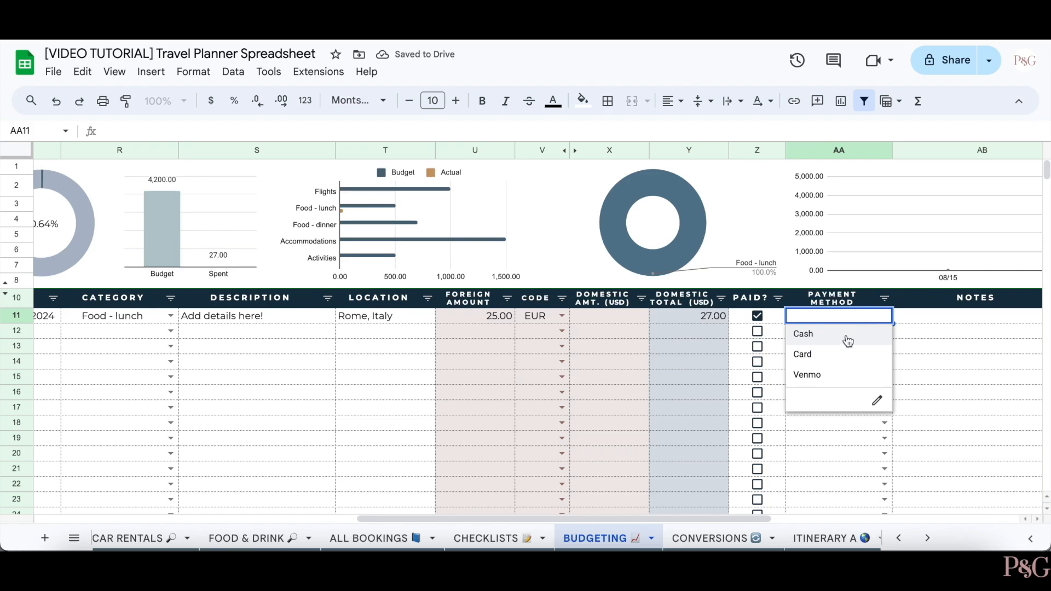
{"action": "left_click", "coordinate": [847, 336]}
{"action": "scroll", "coordinate": [821, 326], "scroll_direction": "right", "scroll_amount": 4}
- Add the note 'Add in any other notes here! Add in any other notes here!' and view its full text
{"action": "left_click", "coordinate": [800, 321]}
{"action": "type", "text": "Add in any other notes here! Add in an"}
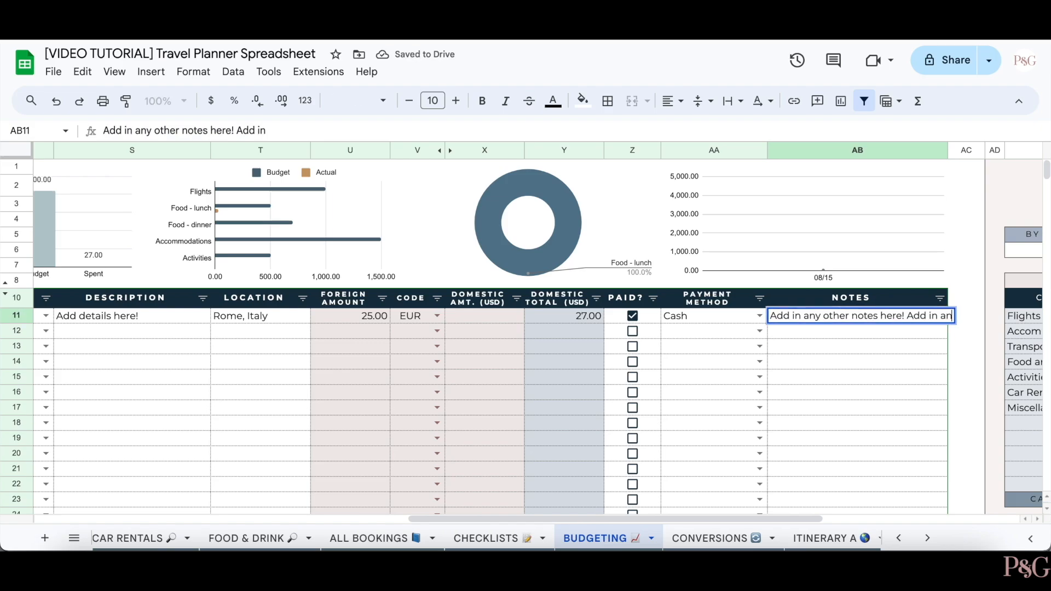
{"action": "type", "text": "y other notes here!"}
{"action": "key", "text": "Return"}
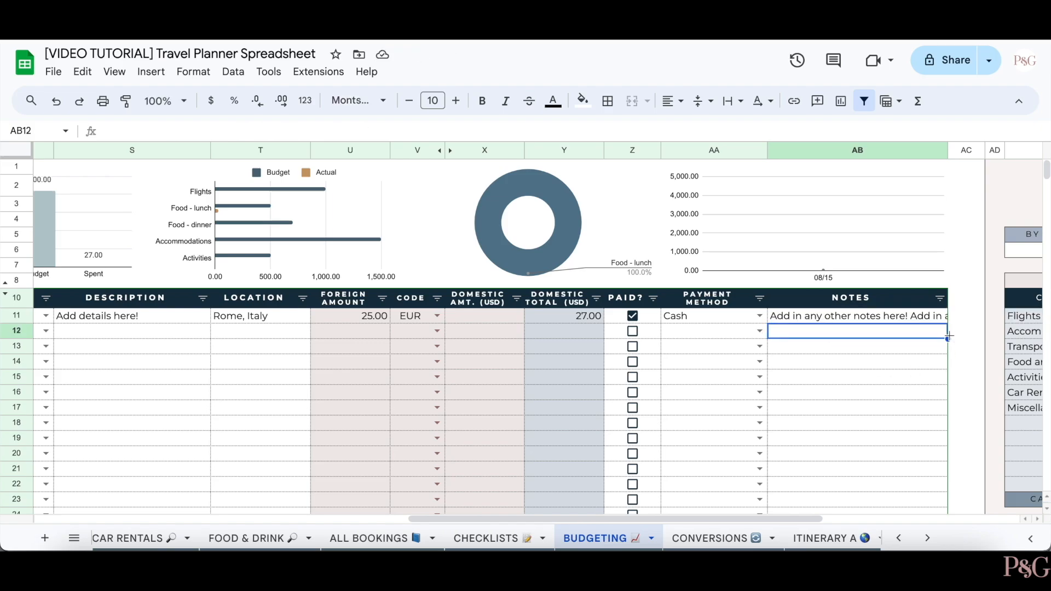
{"action": "double_click", "coordinate": [930, 317]}
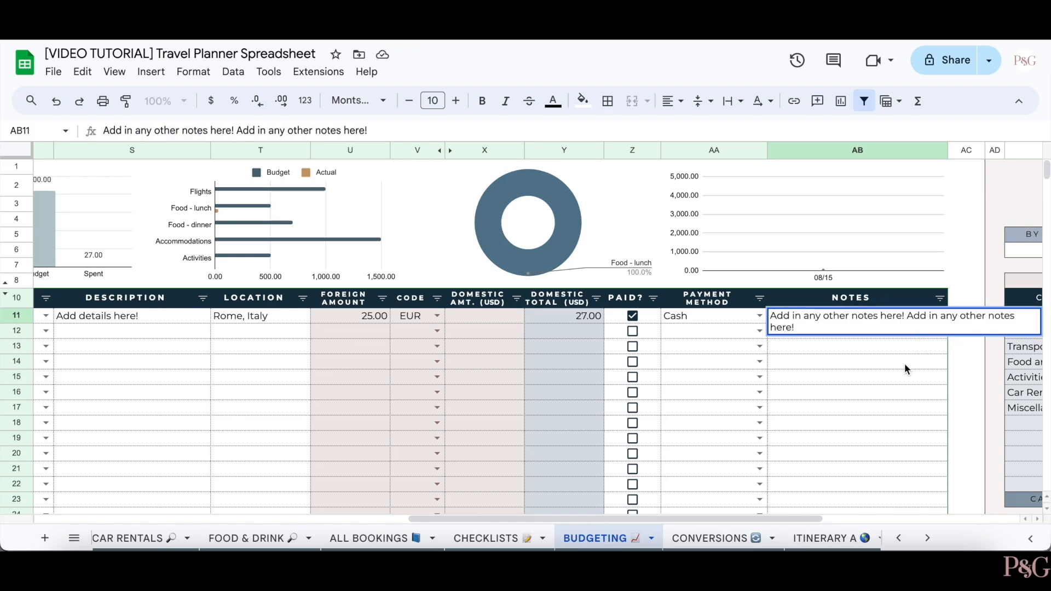
{"action": "left_click", "coordinate": [892, 378]}
{"action": "scroll", "coordinate": [936, 323], "scroll_direction": "right", "scroll_amount": 1}
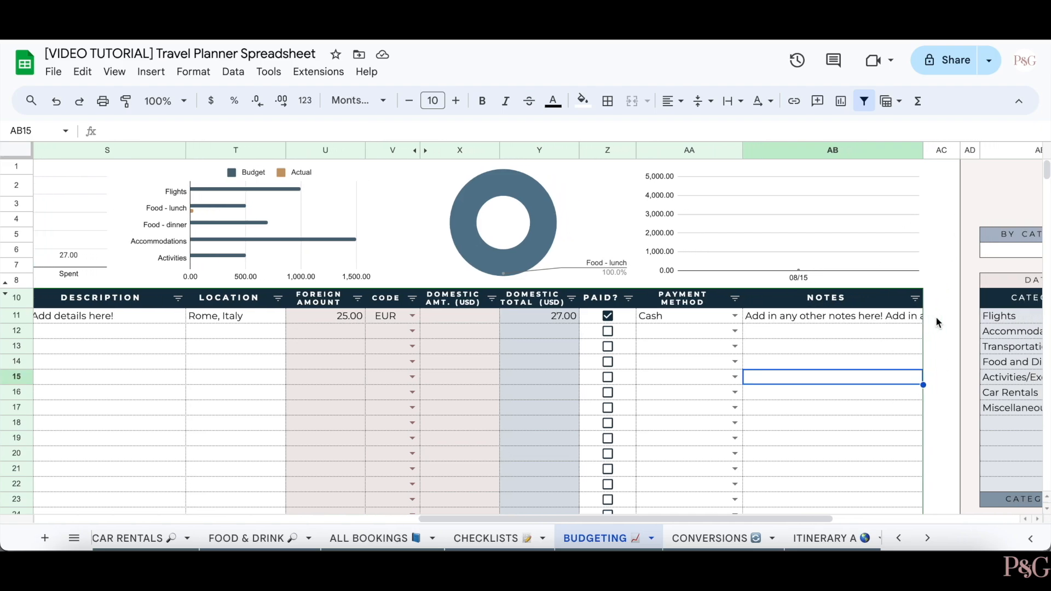
{"action": "scroll", "coordinate": [936, 318], "scroll_direction": "right", "scroll_amount": 4}
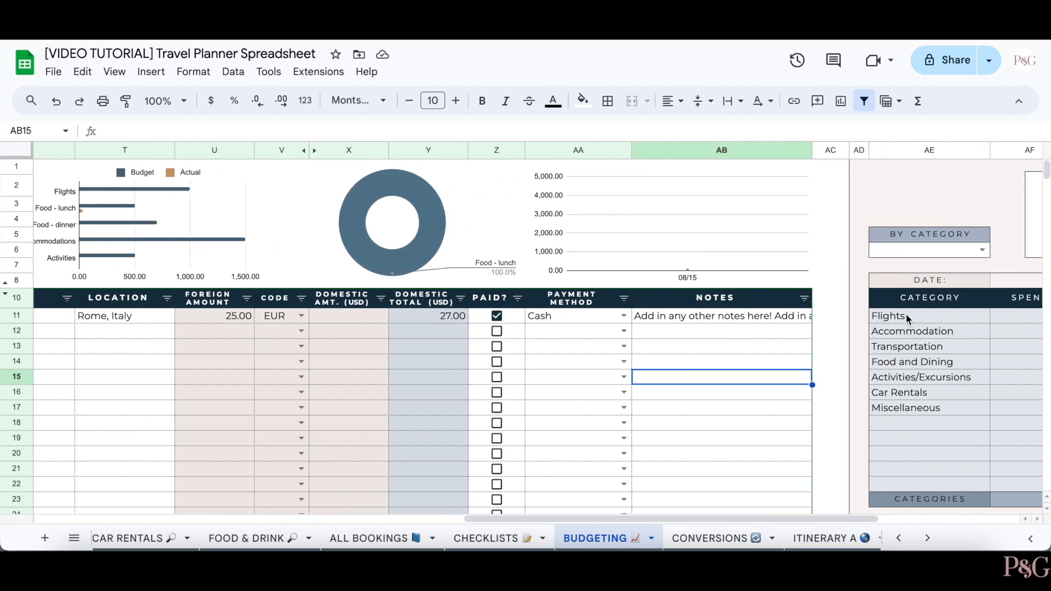
{"action": "double_click", "coordinate": [706, 315]}
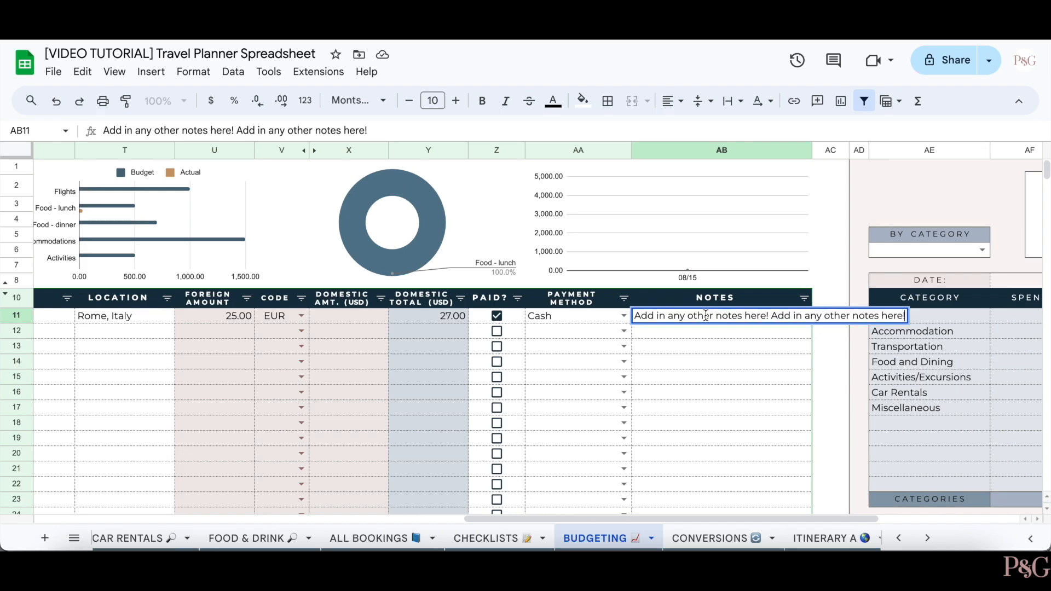
{"action": "left_click", "coordinate": [731, 371]}
{"action": "scroll", "coordinate": [731, 370], "scroll_direction": "left", "scroll_amount": 12}
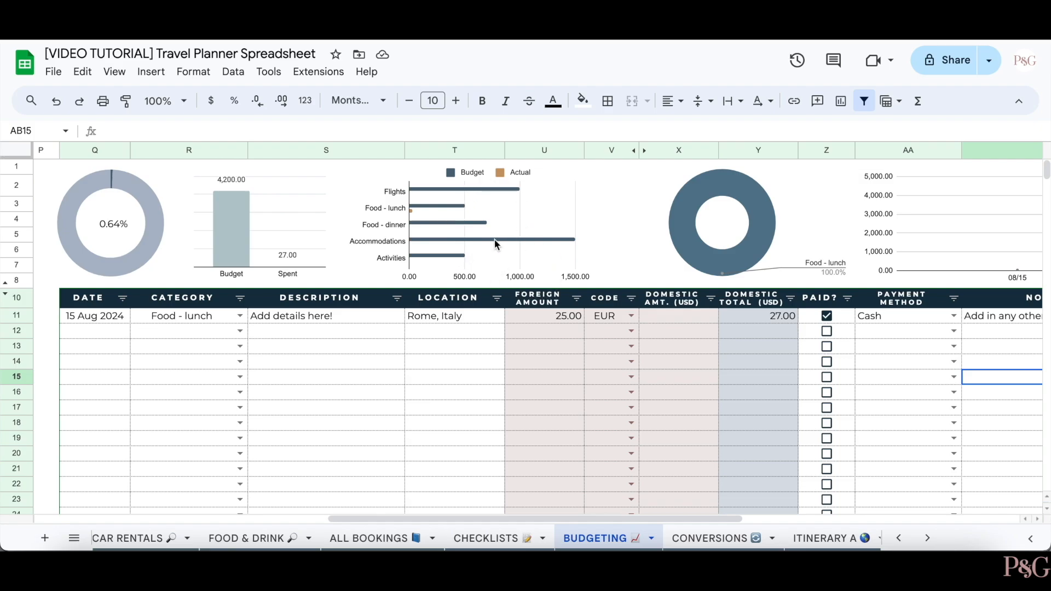
{"action": "scroll", "coordinate": [494, 239], "scroll_direction": "right", "scroll_amount": 1}
{"action": "scroll", "coordinate": [494, 238], "scroll_direction": "right", "scroll_amount": 5}
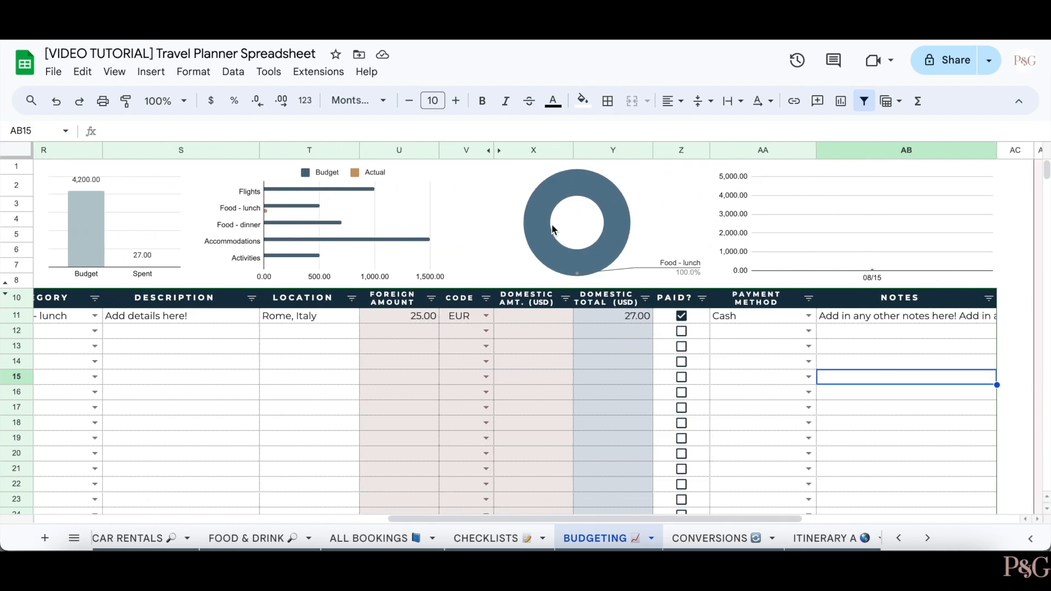
{"action": "scroll", "coordinate": [598, 286], "scroll_direction": "right", "scroll_amount": 5}
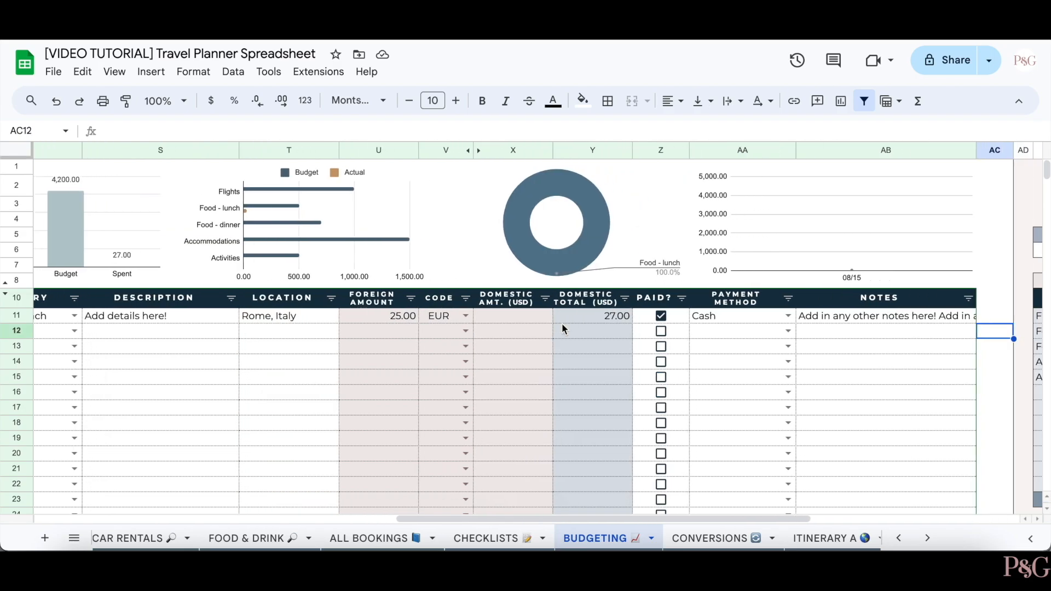
{"action": "scroll", "coordinate": [563, 328], "scroll_direction": "right", "scroll_amount": 15}
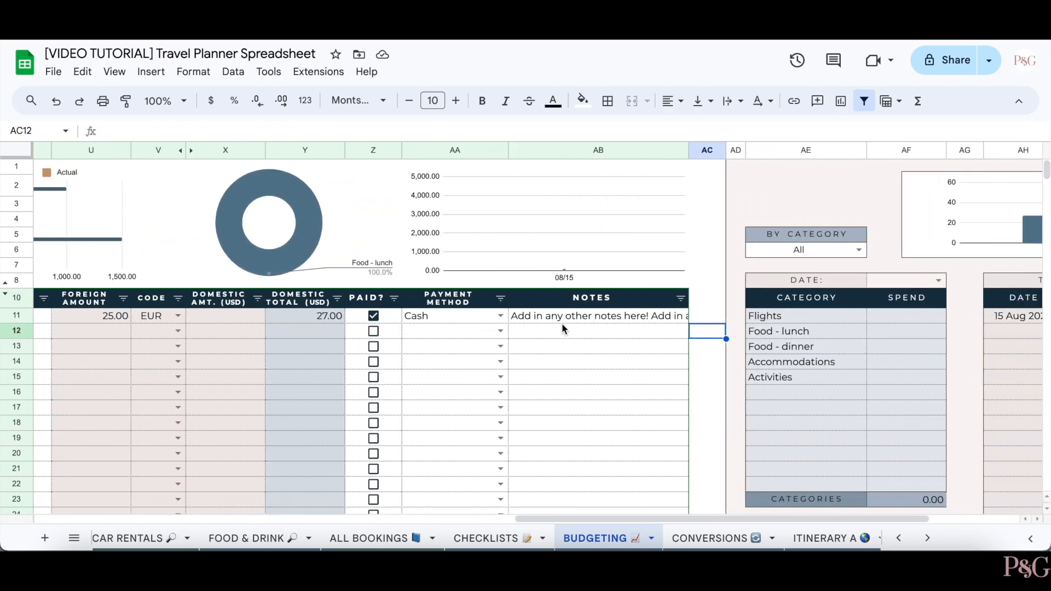
{"action": "scroll", "coordinate": [563, 329], "scroll_direction": "right", "scroll_amount": 3}
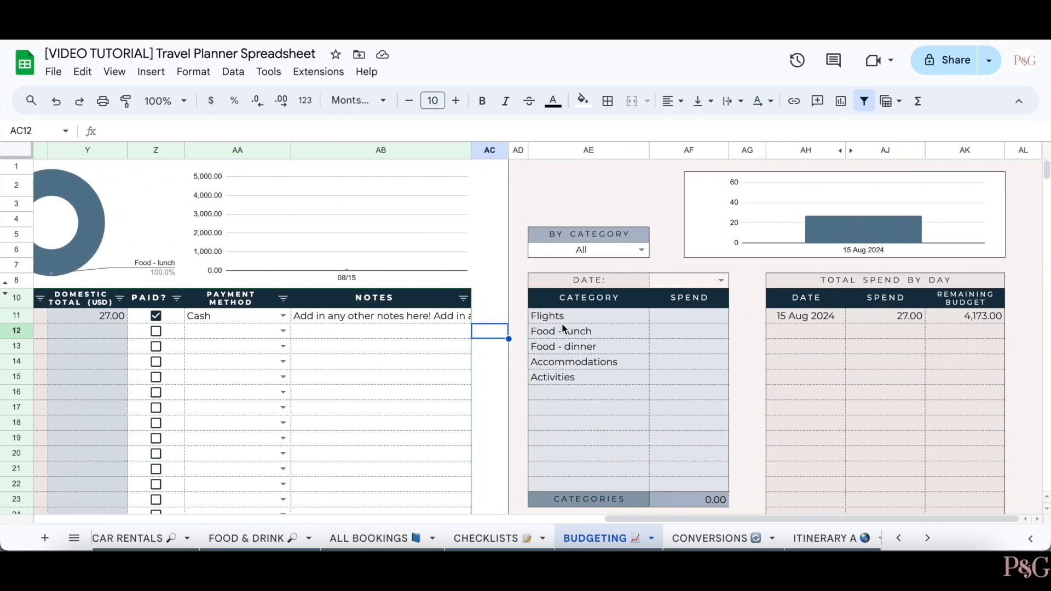
{"action": "left_click", "coordinate": [641, 250]}
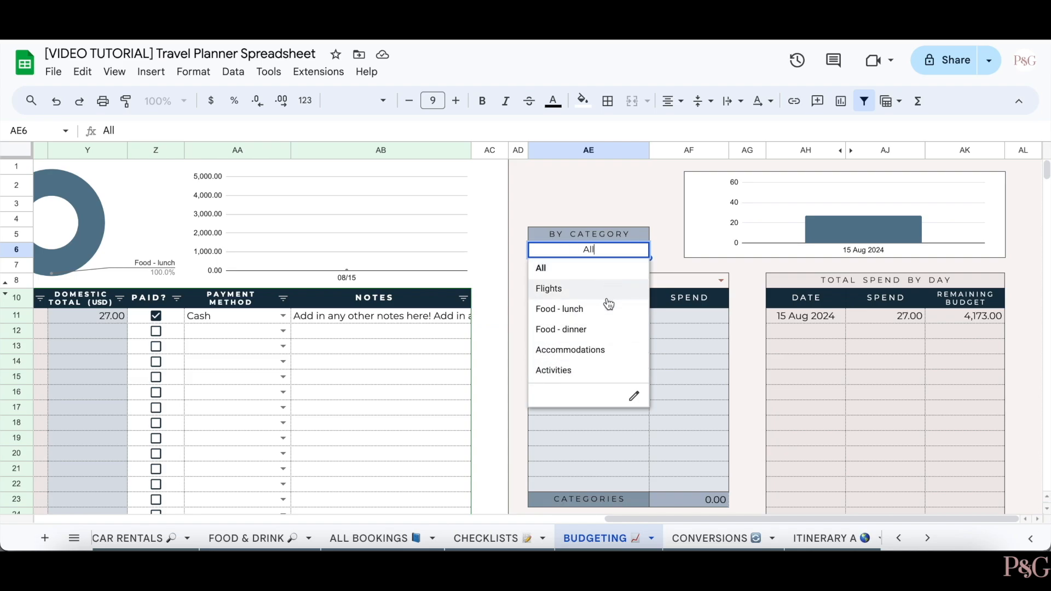
{"action": "left_click", "coordinate": [613, 266]}
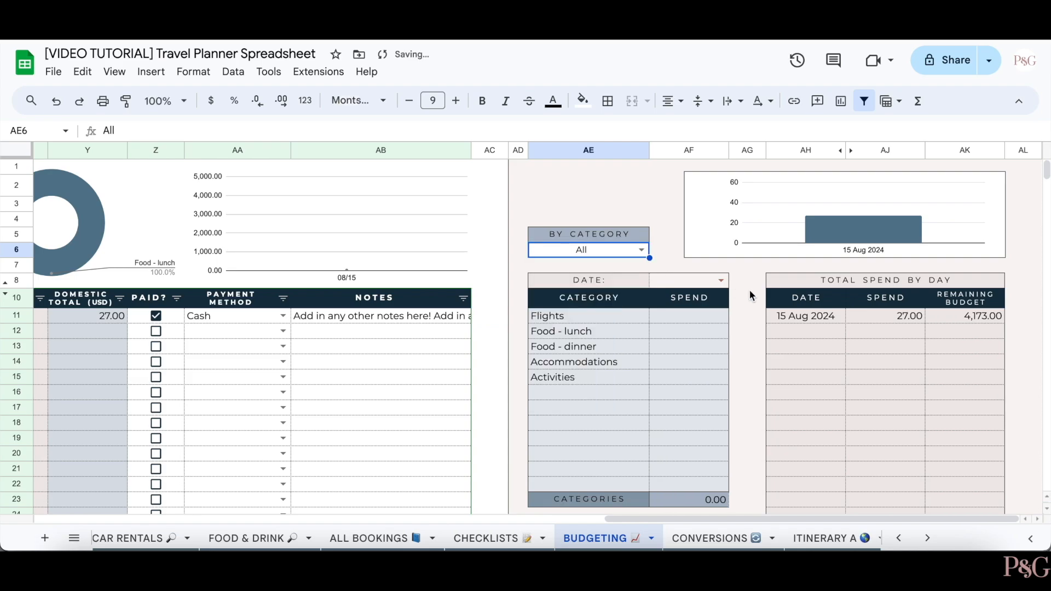
{"action": "left_click", "coordinate": [721, 281]}
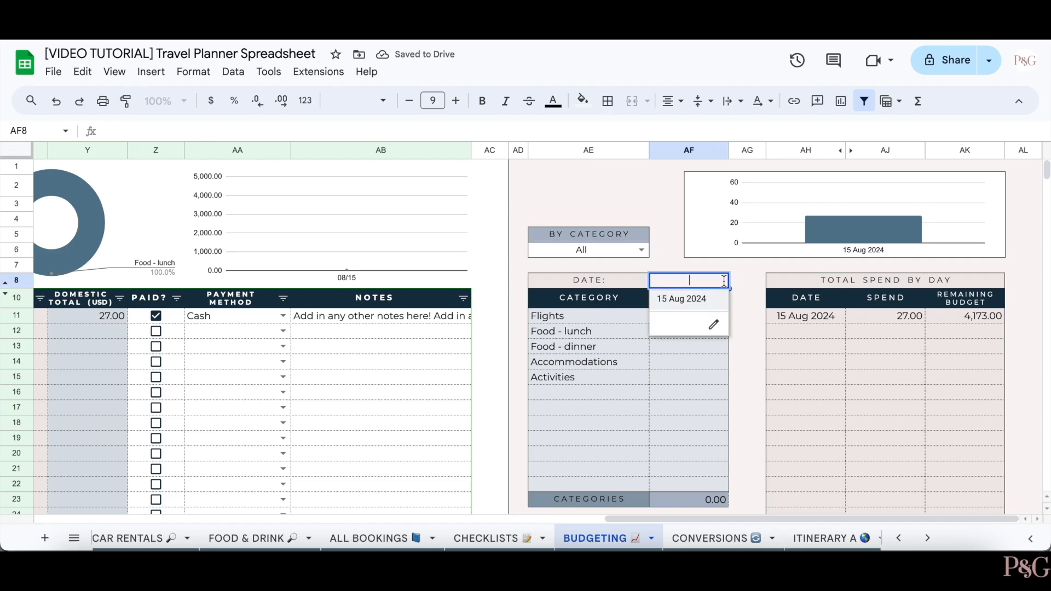
{"action": "left_click", "coordinate": [702, 299]}
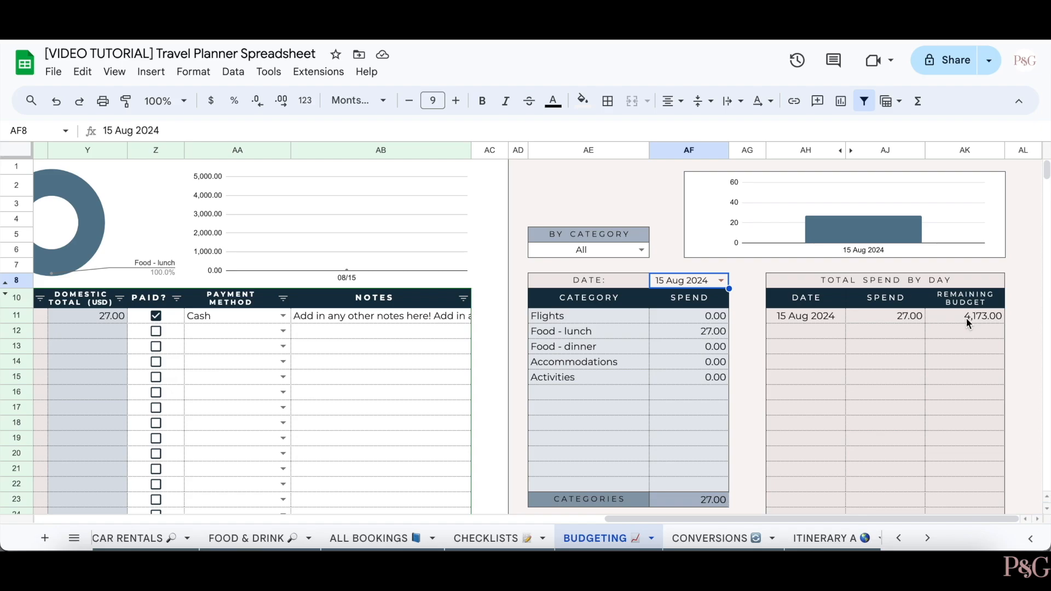
{"action": "scroll", "coordinate": [563, 360], "scroll_direction": "left", "scroll_amount": 15}
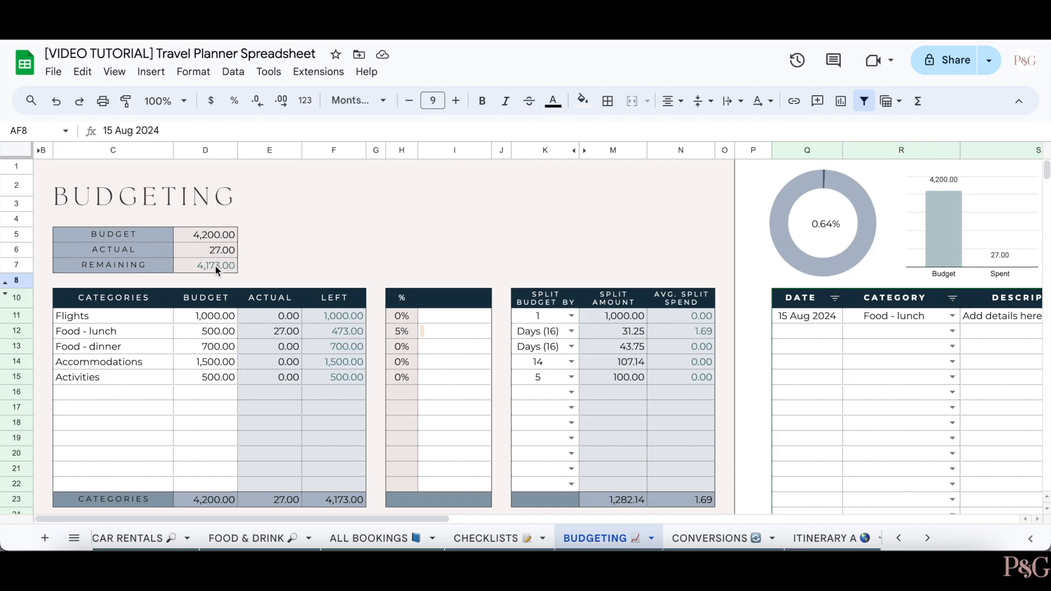
- Scroll through the tutorial copy, then move to the master copy's Budgeting sheet
{"action": "scroll", "coordinate": [356, 329], "scroll_direction": "down", "scroll_amount": 2}
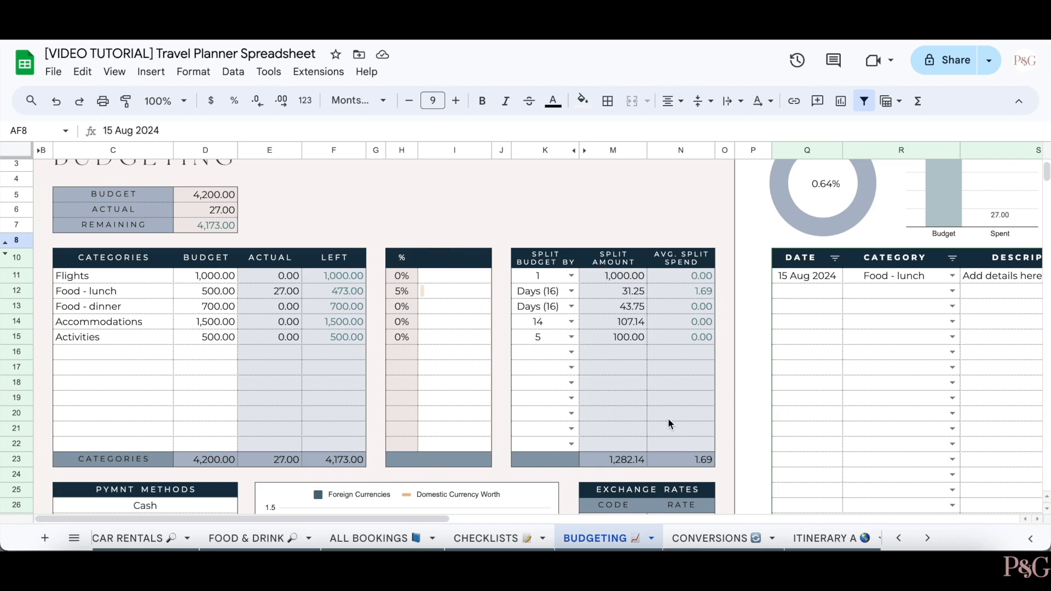
{"action": "scroll", "coordinate": [668, 383], "scroll_direction": "up", "scroll_amount": 1}
{"action": "left_click", "coordinate": [681, 250]}
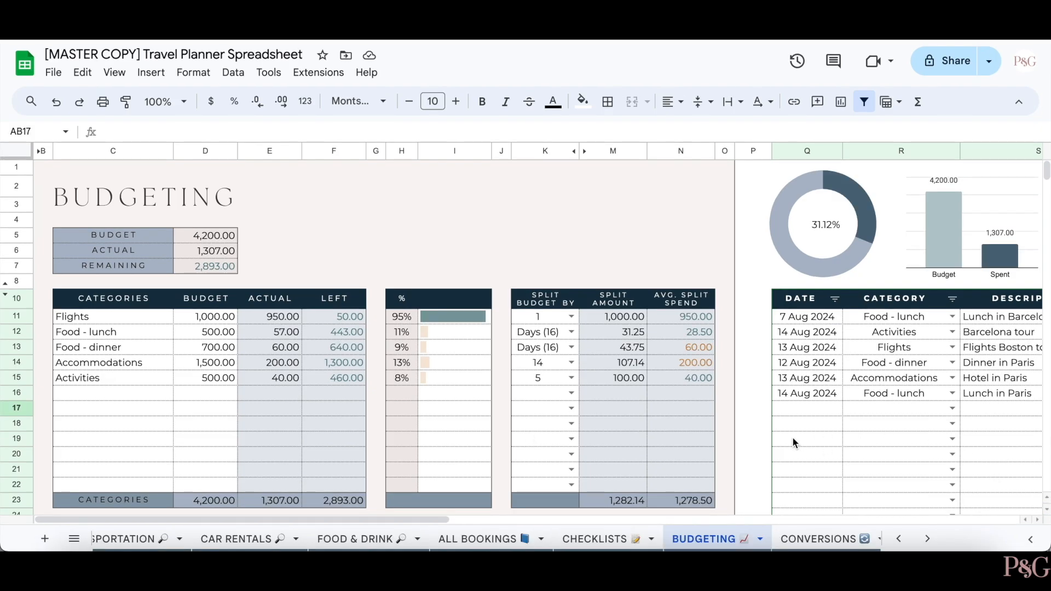
- Scroll right across the expense log to the daily spend breakdown for 14 Aug 2024, totalling 70.00
{"action": "scroll", "coordinate": [790, 433], "scroll_direction": "right", "scroll_amount": 5}
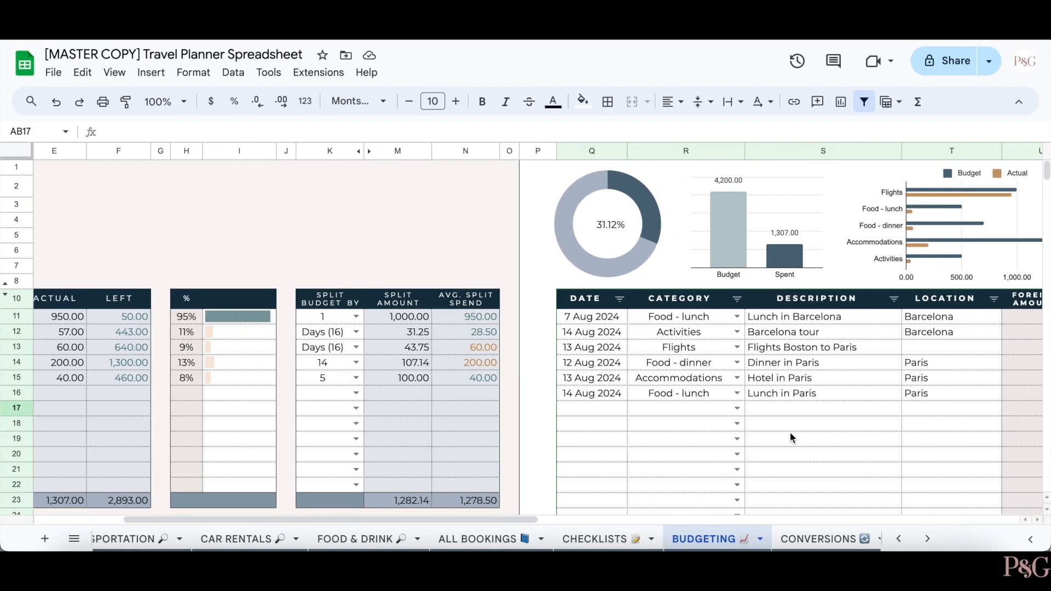
{"action": "scroll", "coordinate": [790, 436], "scroll_direction": "right", "scroll_amount": 5}
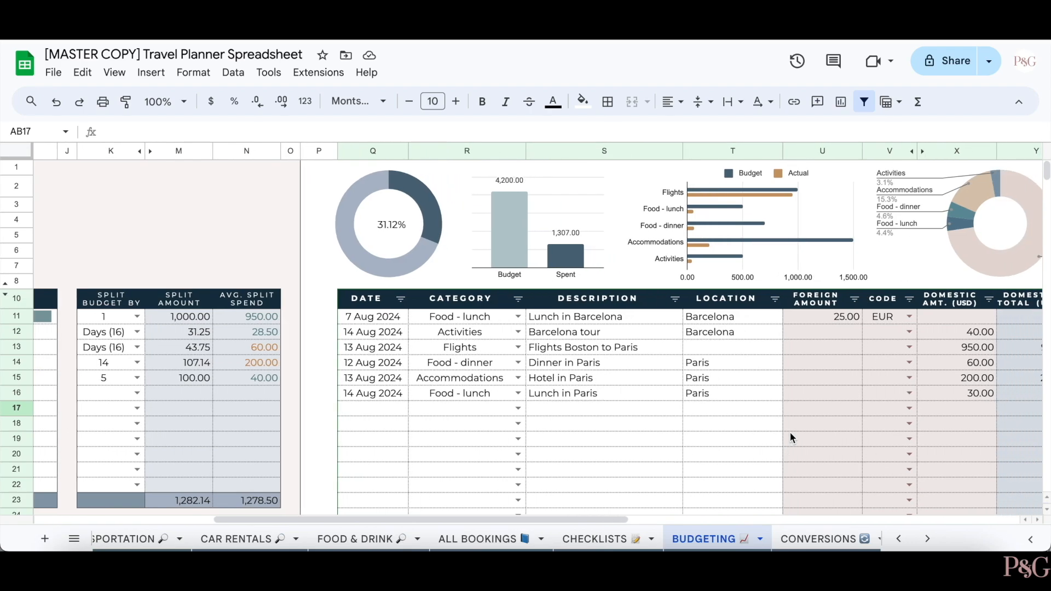
{"action": "scroll", "coordinate": [790, 435], "scroll_direction": "right", "scroll_amount": 4}
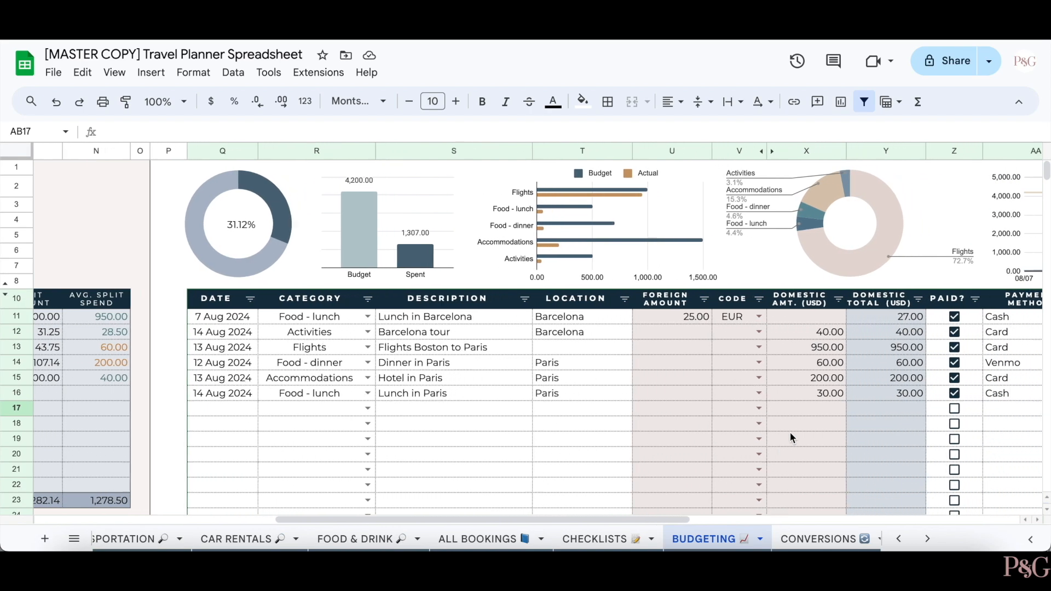
{"action": "scroll", "coordinate": [790, 438], "scroll_direction": "right", "scroll_amount": 4}
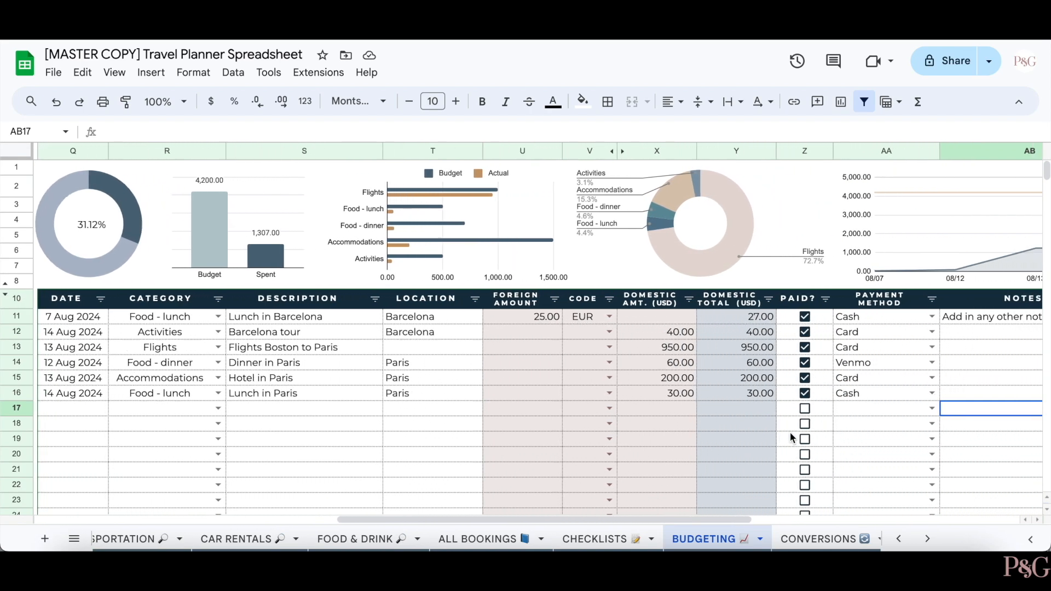
{"action": "scroll", "coordinate": [790, 432], "scroll_direction": "right", "scroll_amount": 2}
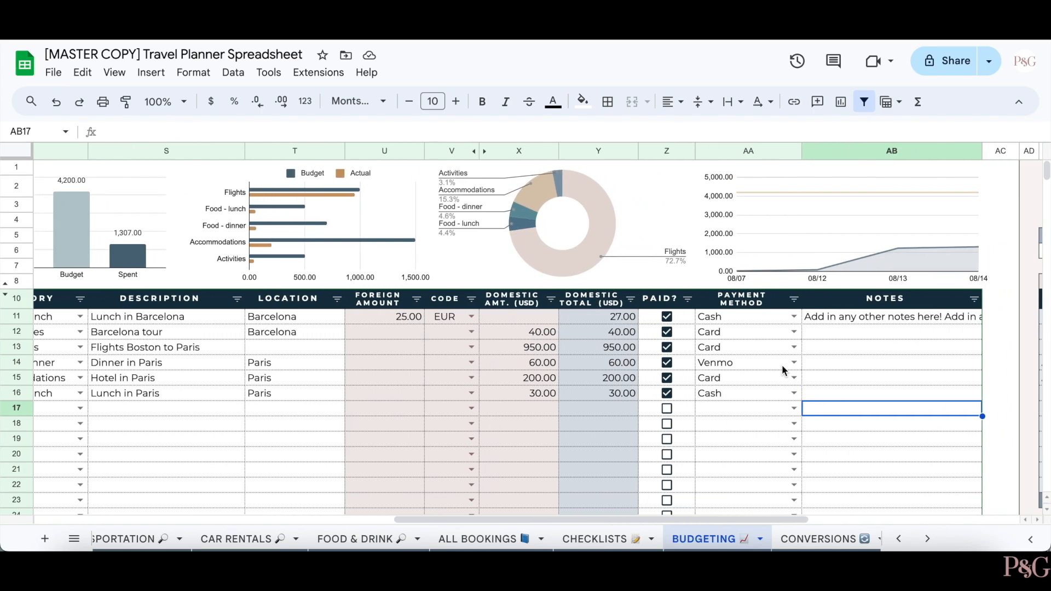
{"action": "scroll", "coordinate": [782, 365], "scroll_direction": "right", "scroll_amount": 1}
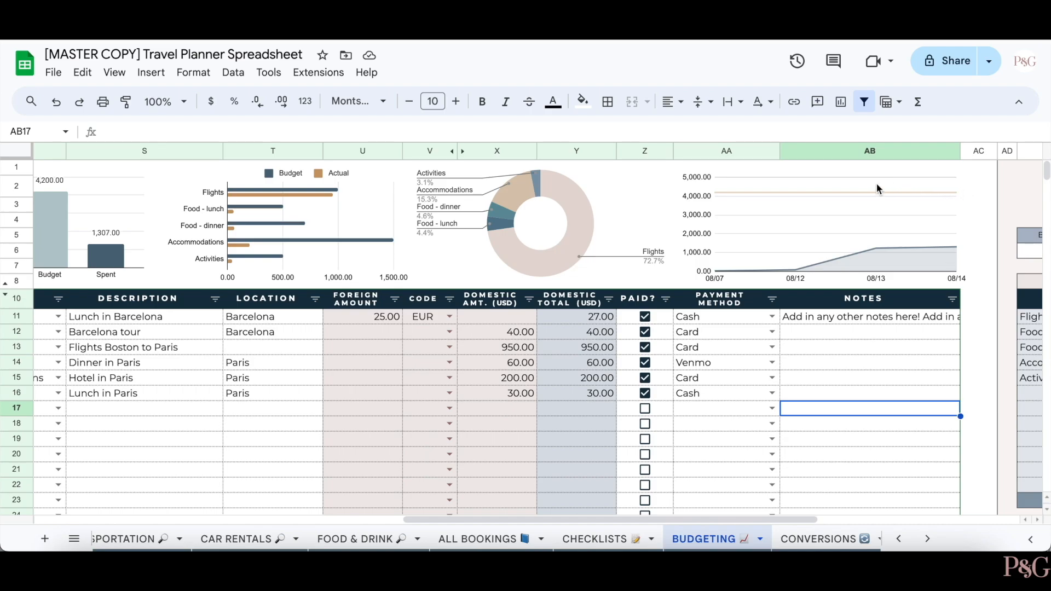
{"action": "scroll", "coordinate": [958, 202], "scroll_direction": "right", "scroll_amount": 3}
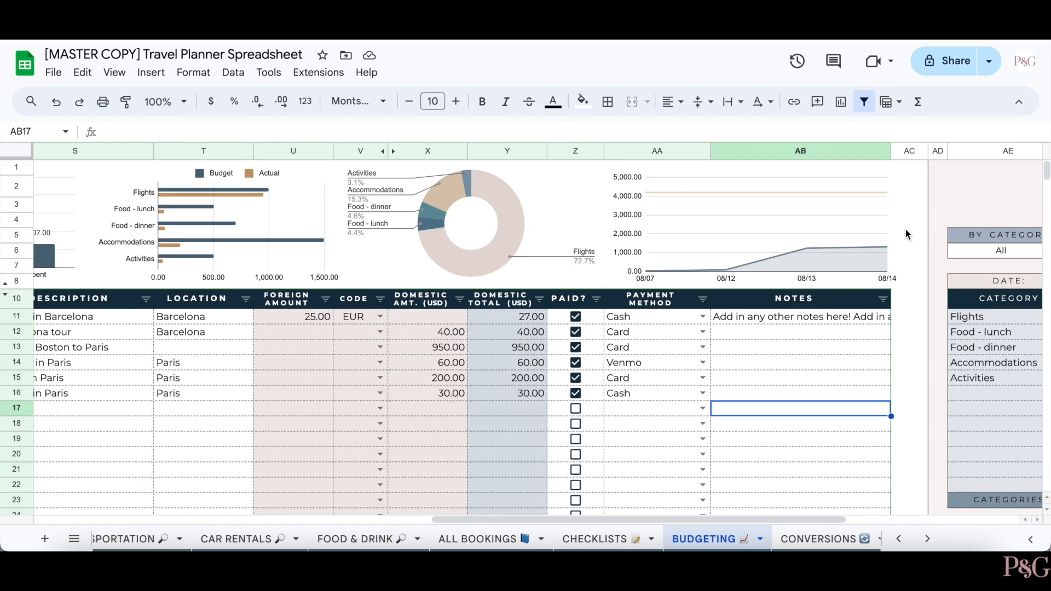
{"action": "scroll", "coordinate": [886, 240], "scroll_direction": "right", "scroll_amount": 15}
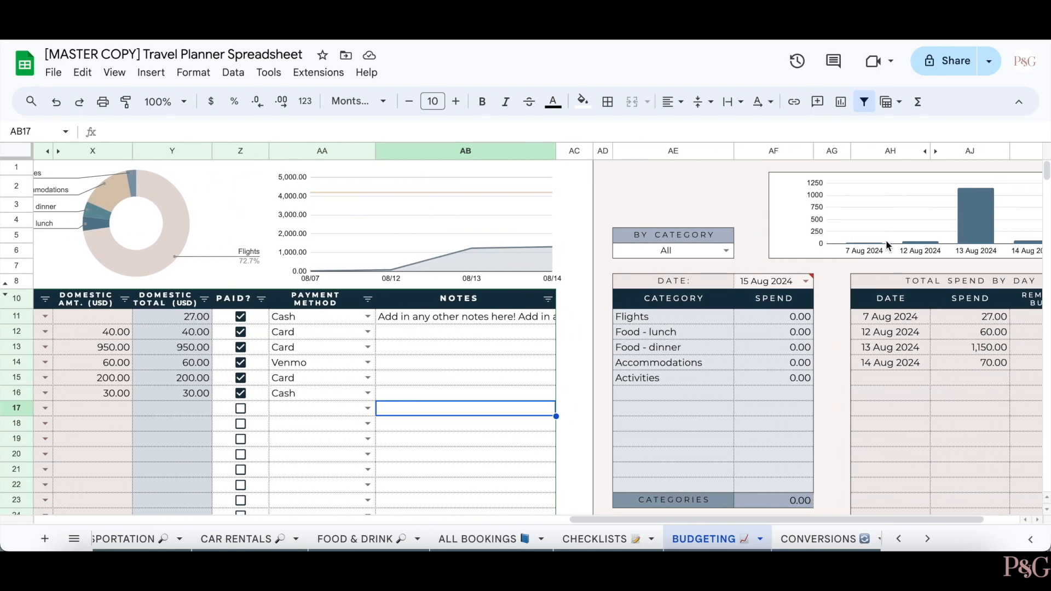
{"action": "scroll", "coordinate": [887, 245], "scroll_direction": "right", "scroll_amount": 4}
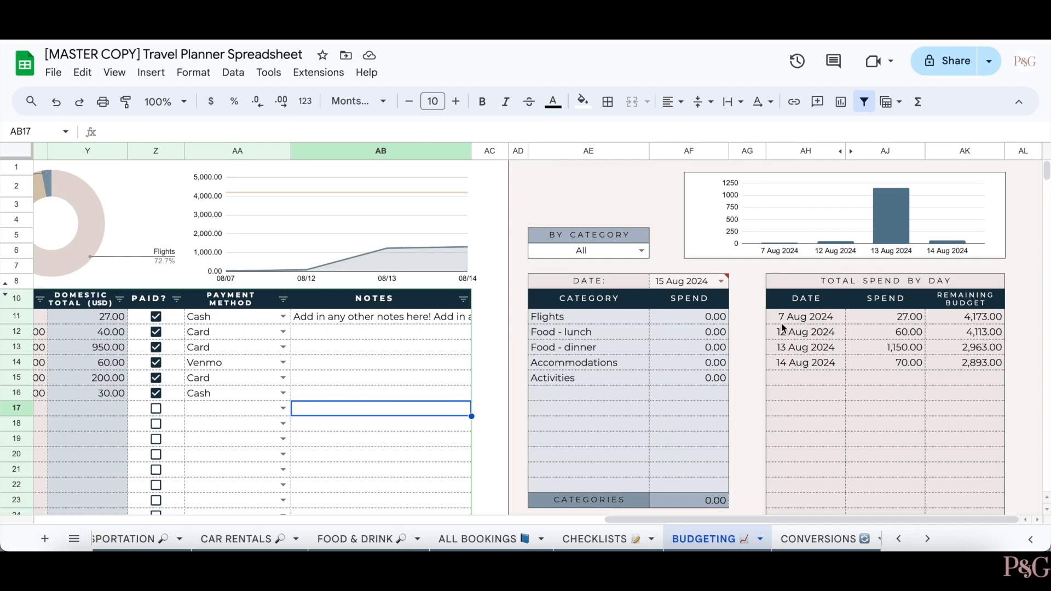
{"action": "scroll", "coordinate": [716, 302], "scroll_direction": "left", "scroll_amount": 1}
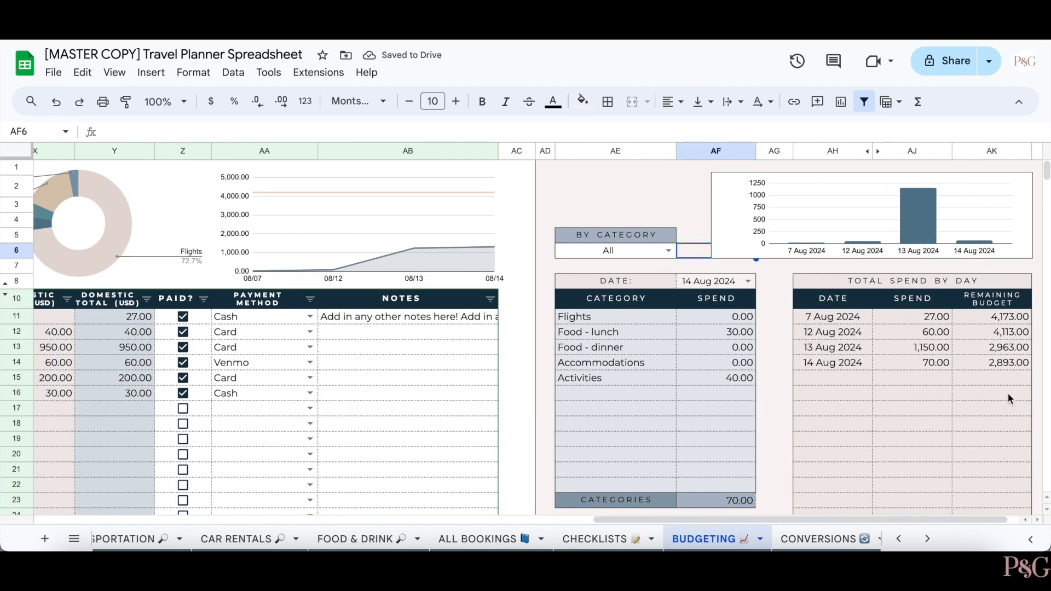
{"action": "scroll", "coordinate": [871, 425], "scroll_direction": "right", "scroll_amount": 1}
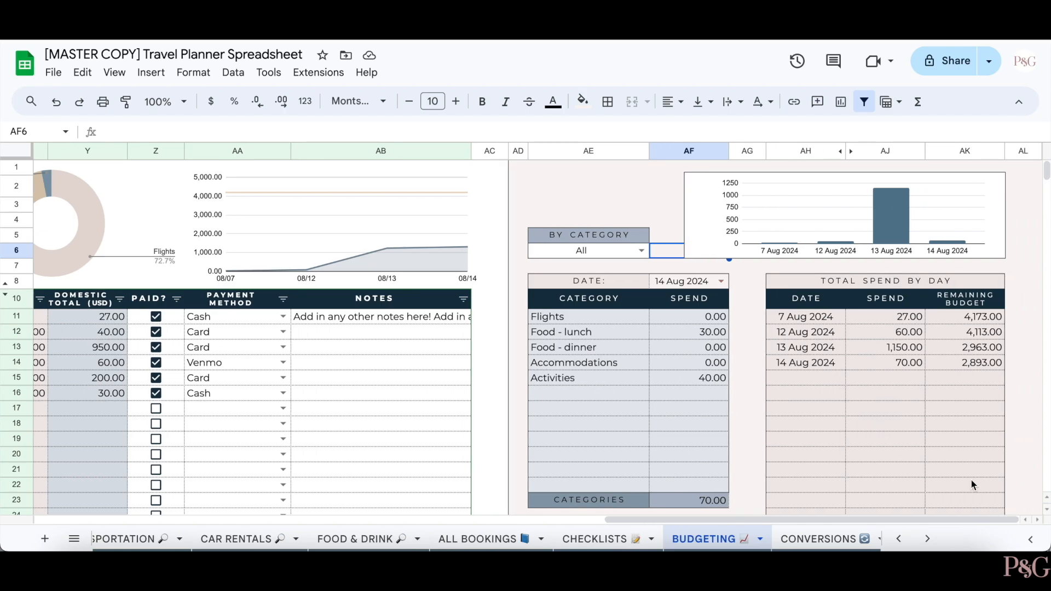
{"action": "left_click", "coordinate": [1025, 501]}
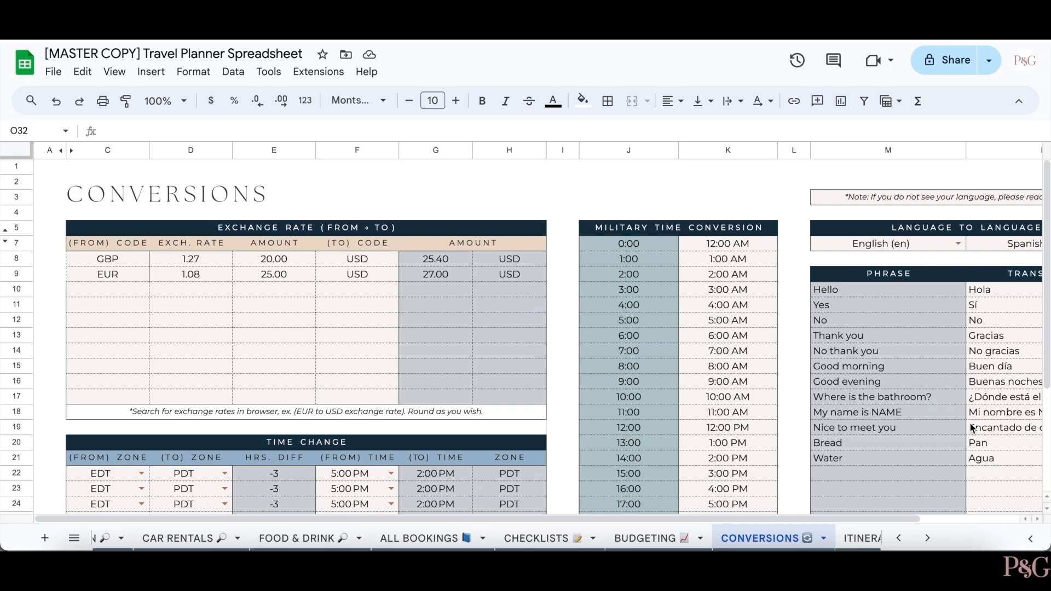
- Try a GBP amount of 40 in E8, then undo it back to 20.00
{"action": "key", "text": "Left"}
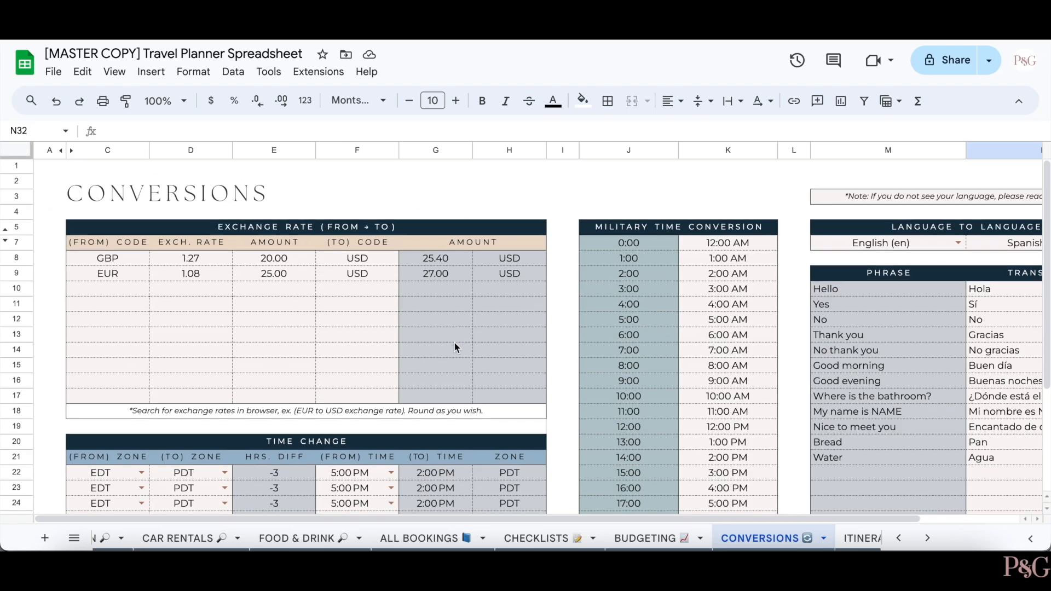
{"action": "scroll", "coordinate": [454, 342], "scroll_direction": "down", "scroll_amount": 3}
{"action": "scroll", "coordinate": [366, 390], "scroll_direction": "up", "scroll_amount": 3}
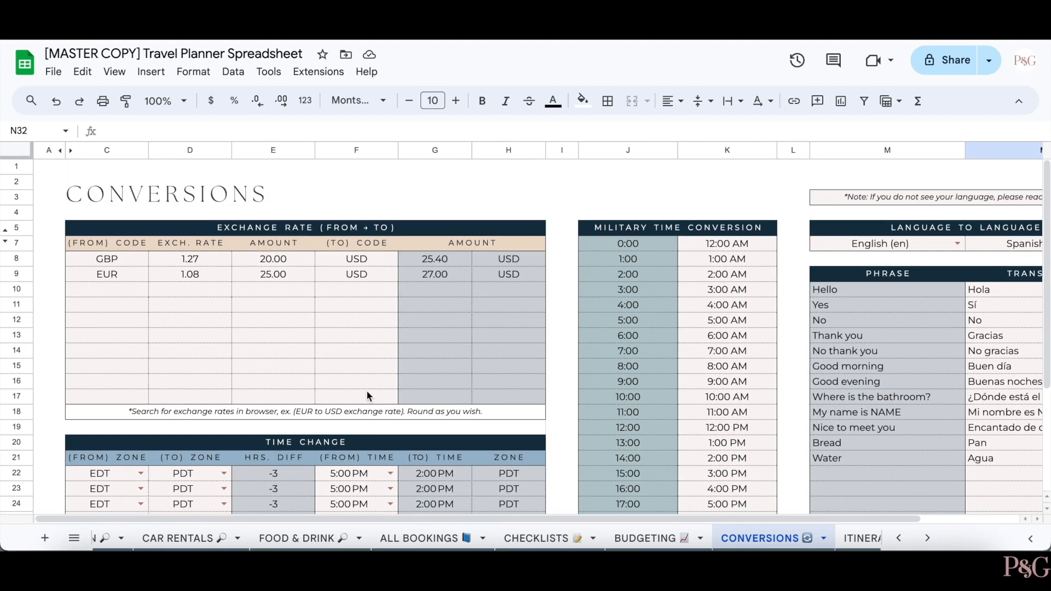
{"action": "scroll", "coordinate": [682, 296], "scroll_direction": "right", "scroll_amount": 1}
{"action": "scroll", "coordinate": [682, 297], "scroll_direction": "right", "scroll_amount": 1}
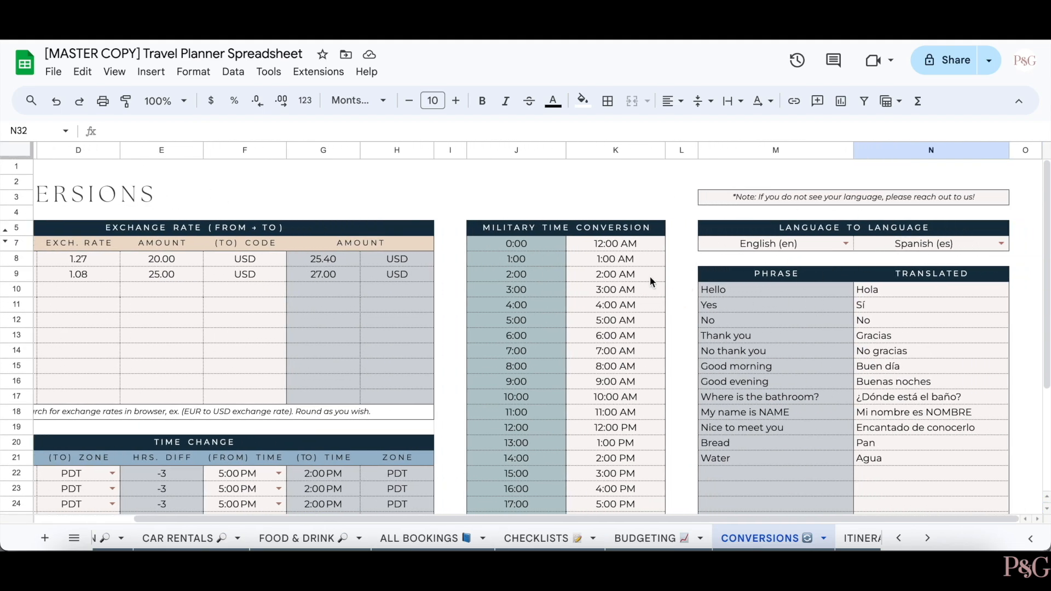
{"action": "scroll", "coordinate": [407, 320], "scroll_direction": "left", "scroll_amount": 2}
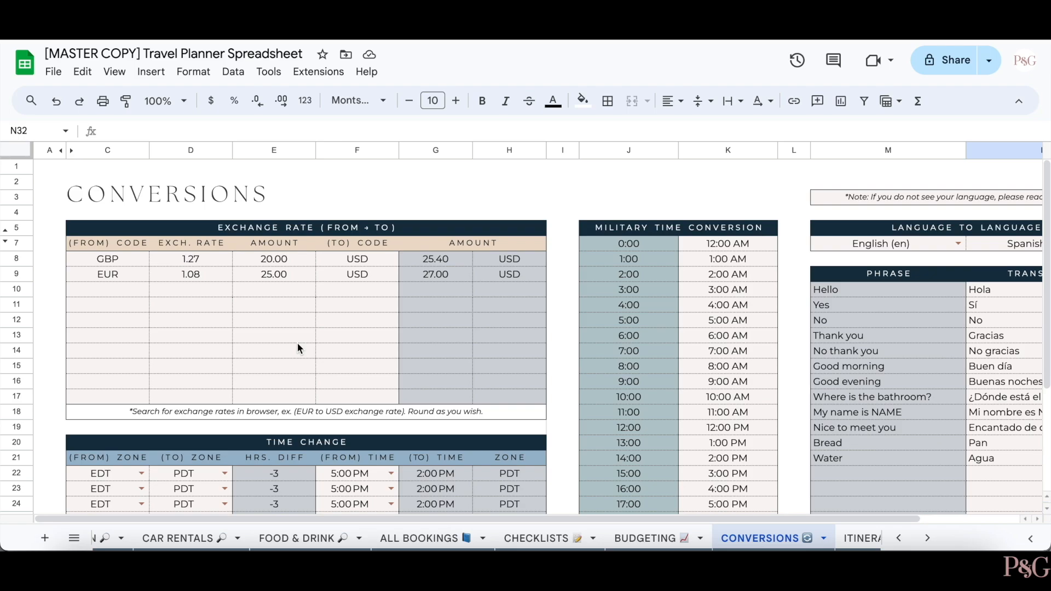
{"action": "left_click", "coordinate": [286, 261]}
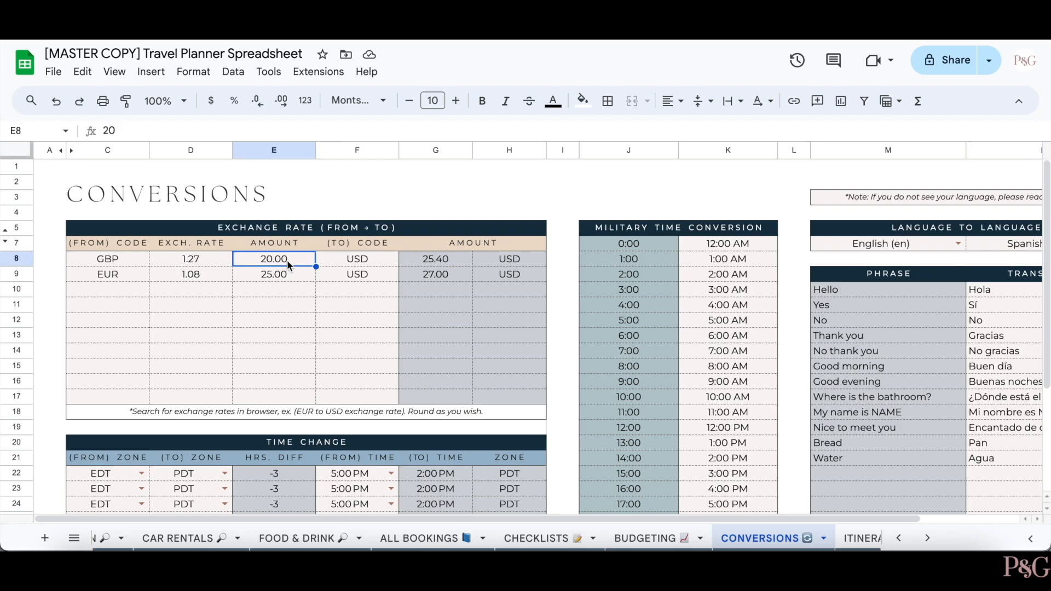
{"action": "type", "text": "40"}
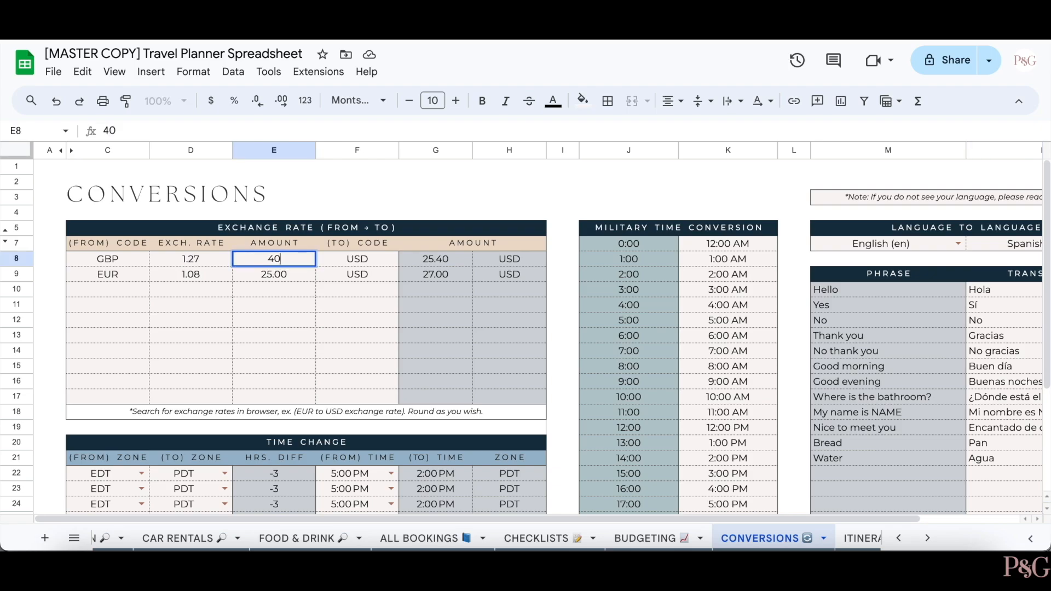
{"action": "key", "text": "Return"}
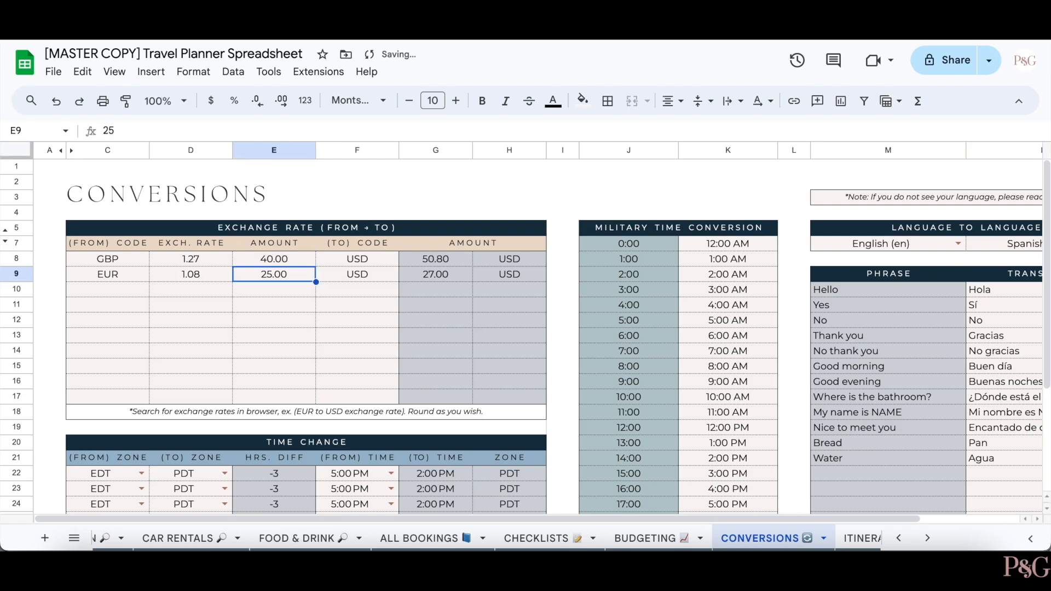
{"action": "key", "text": "ctrl+z"}
- Enter 340 as the EUR amount in E9 and 30 as the GBP amount in E8
{"action": "left_click", "coordinate": [293, 275]}
{"action": "type", "text": "340"}
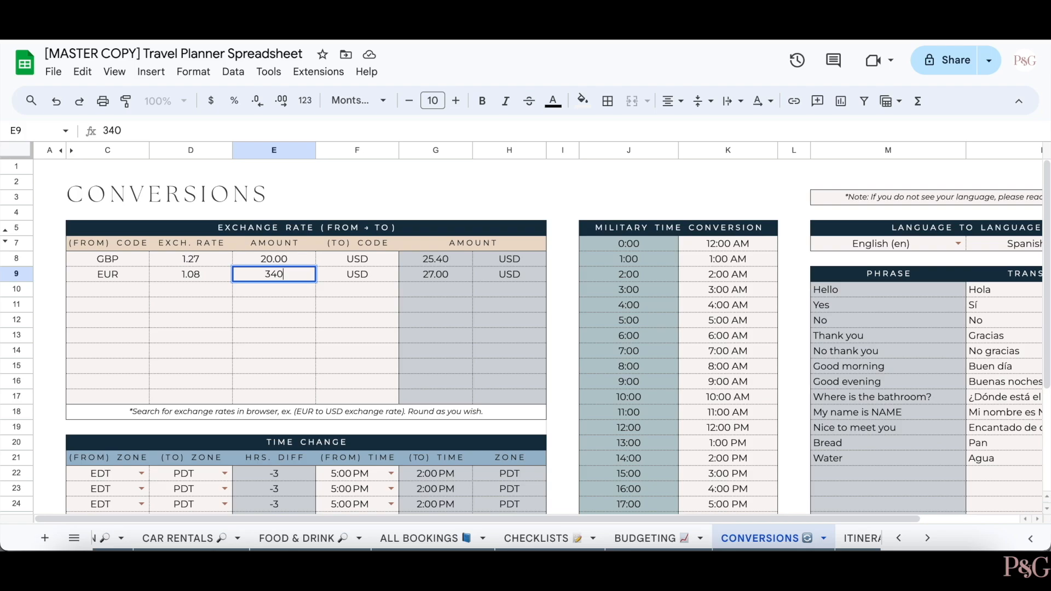
{"action": "key", "text": "Return"}
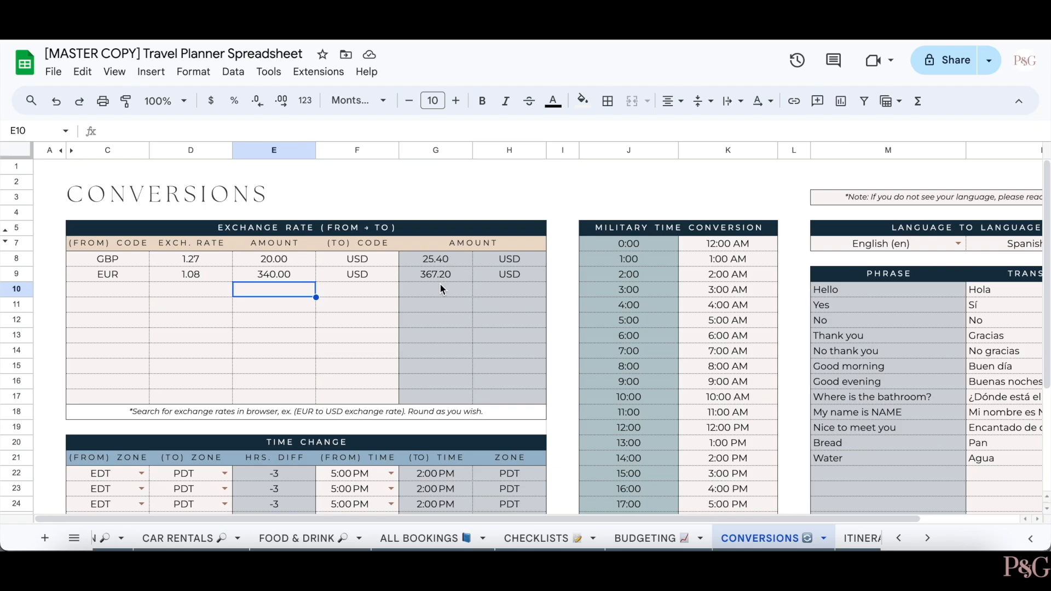
{"action": "left_click", "coordinate": [300, 256]}
{"action": "type", "text": "30"}
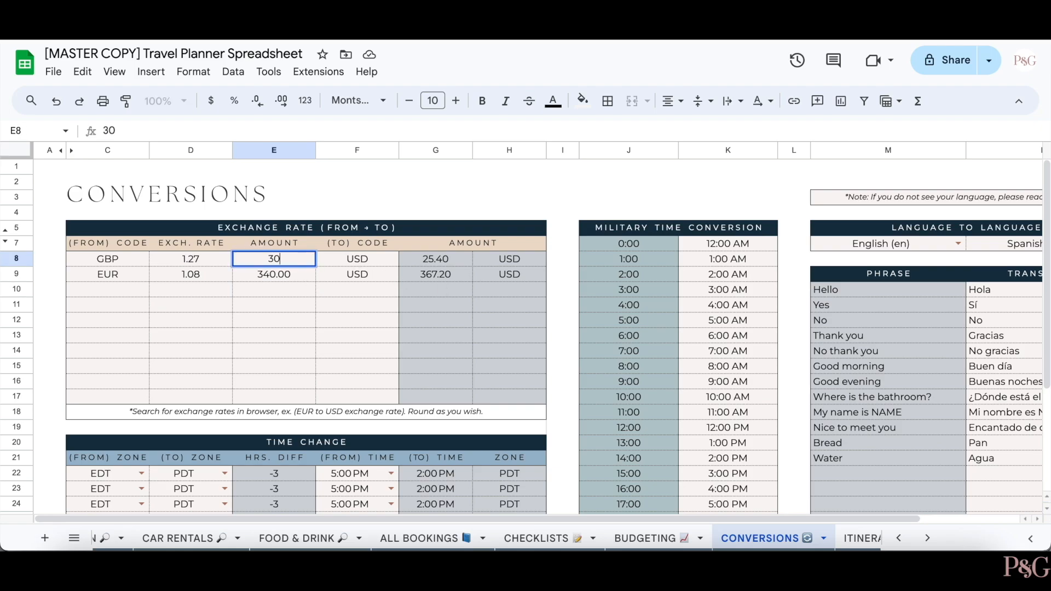
{"action": "key", "text": "Return"}
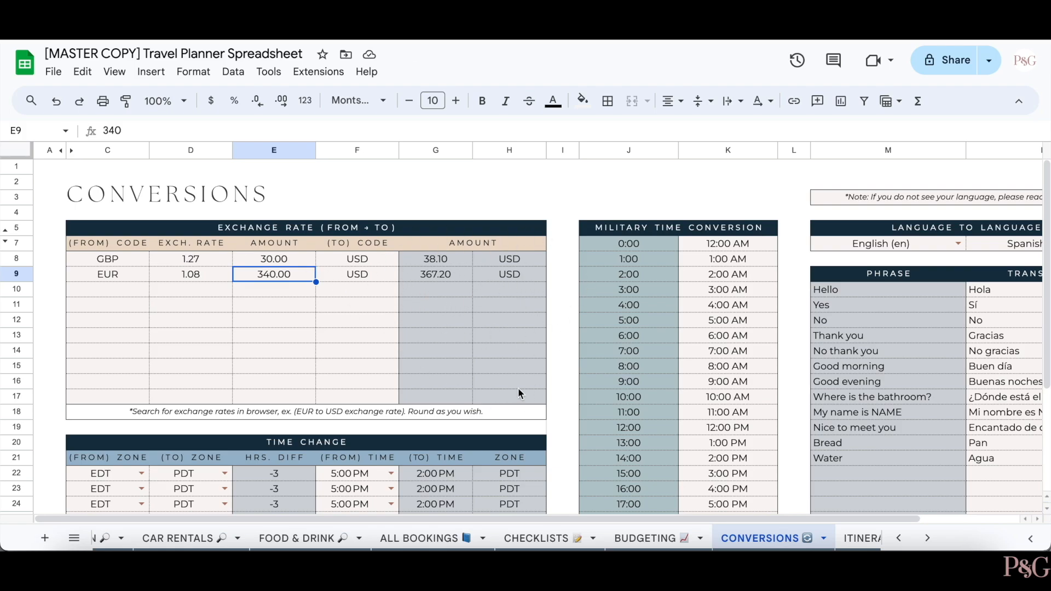
- Review the existing EDT-to-PDT row, then set row 26 to convert from EDT to CEST
{"action": "scroll", "coordinate": [578, 291], "scroll_direction": "down", "scroll_amount": 4}
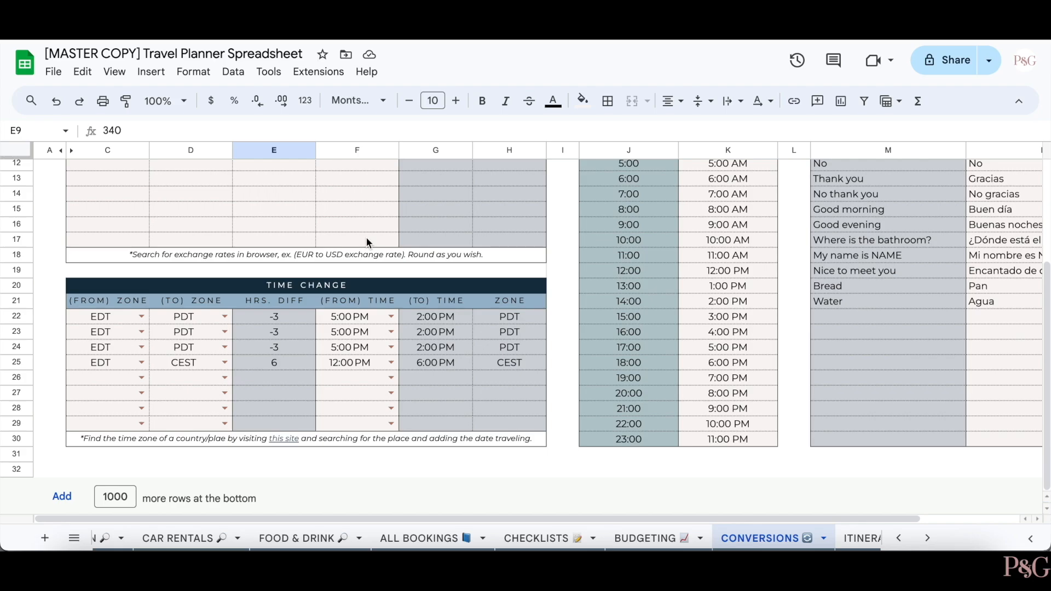
{"action": "left_click", "coordinate": [106, 316]}
{"action": "left_click", "coordinate": [195, 323]}
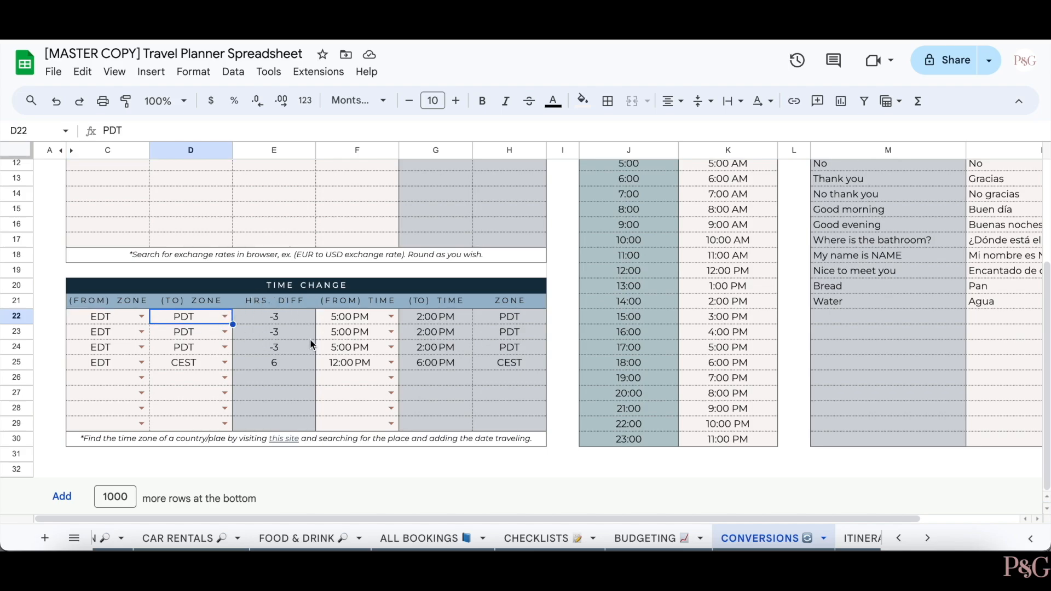
{"action": "left_click", "coordinate": [360, 319]}
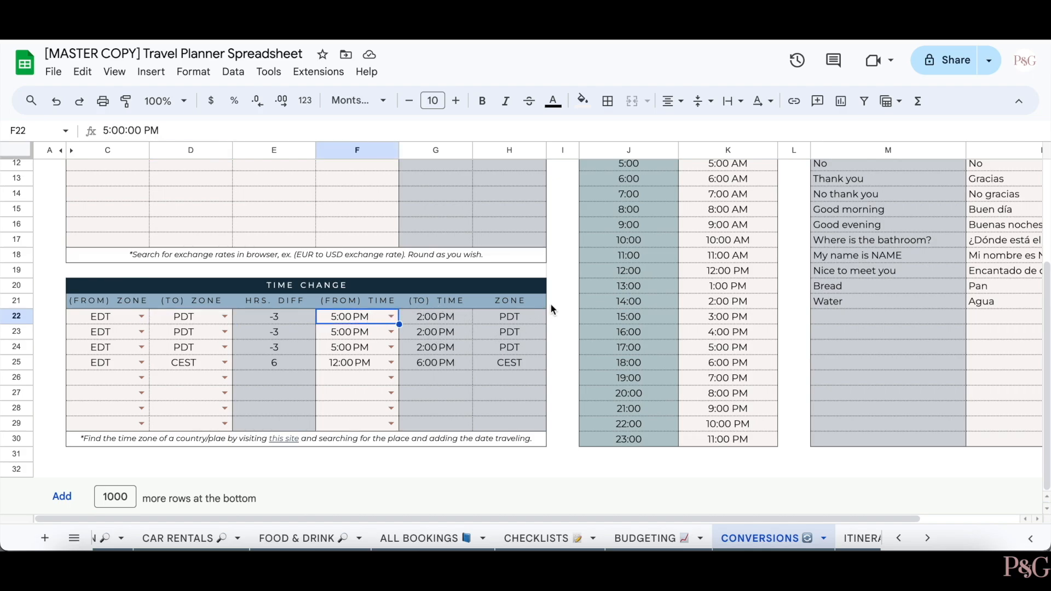
{"action": "left_click", "coordinate": [141, 378]}
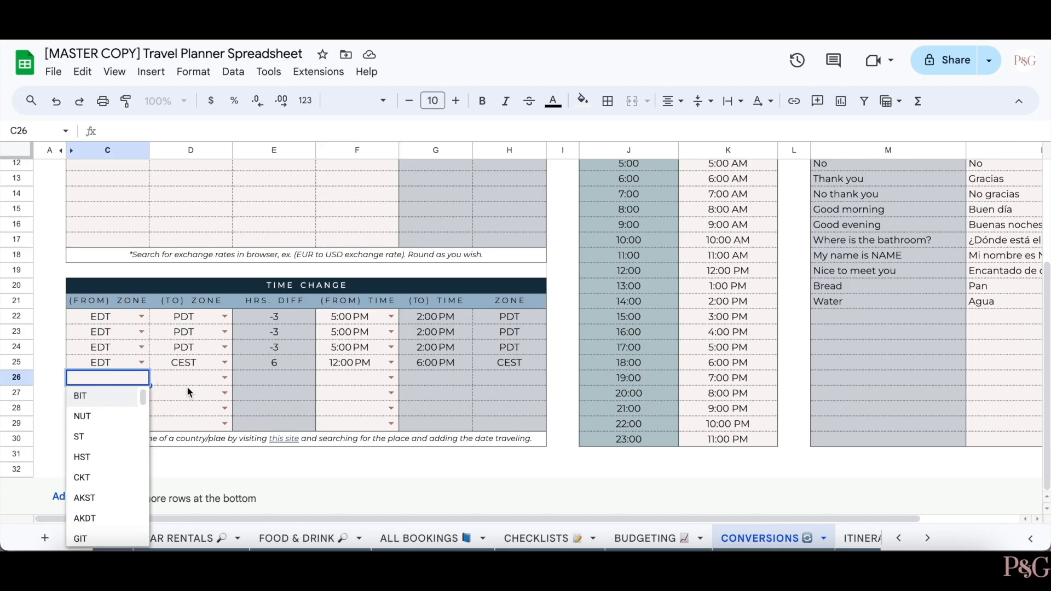
{"action": "type", "text": "EDT"}
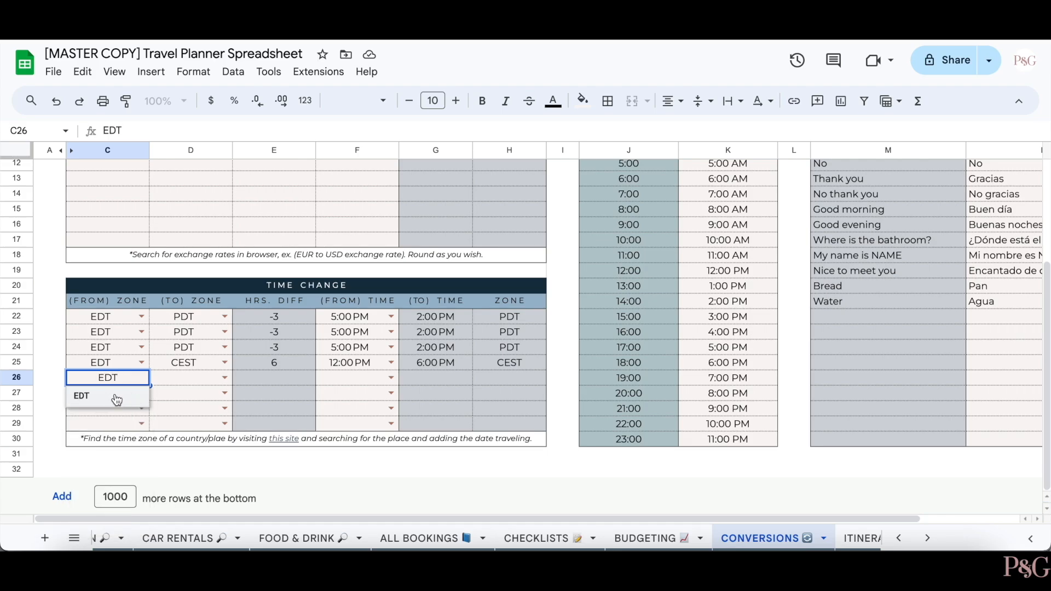
{"action": "key", "text": "Return"}
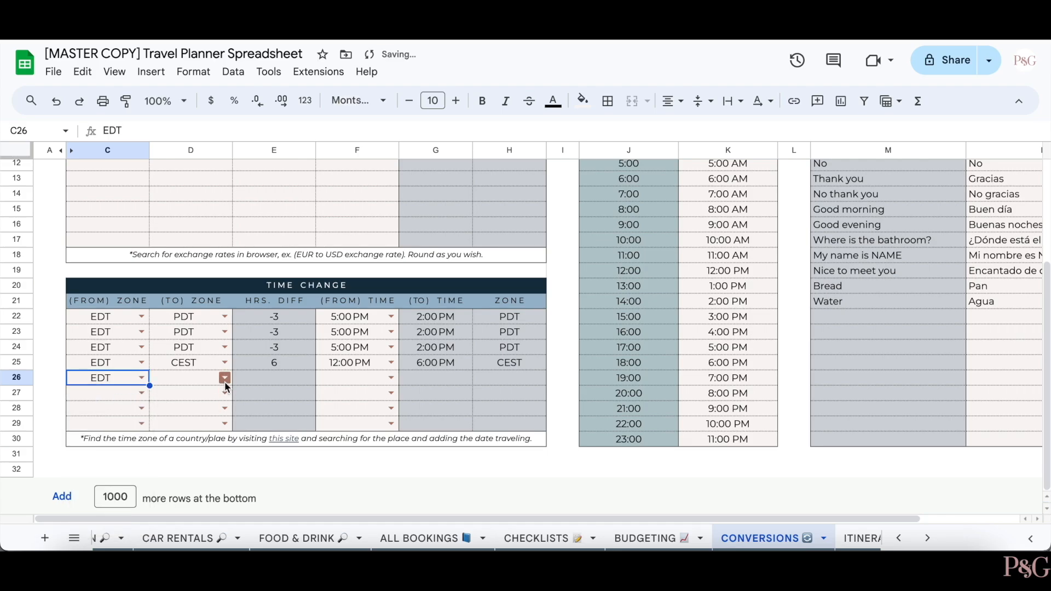
{"action": "left_click", "coordinate": [193, 379]}
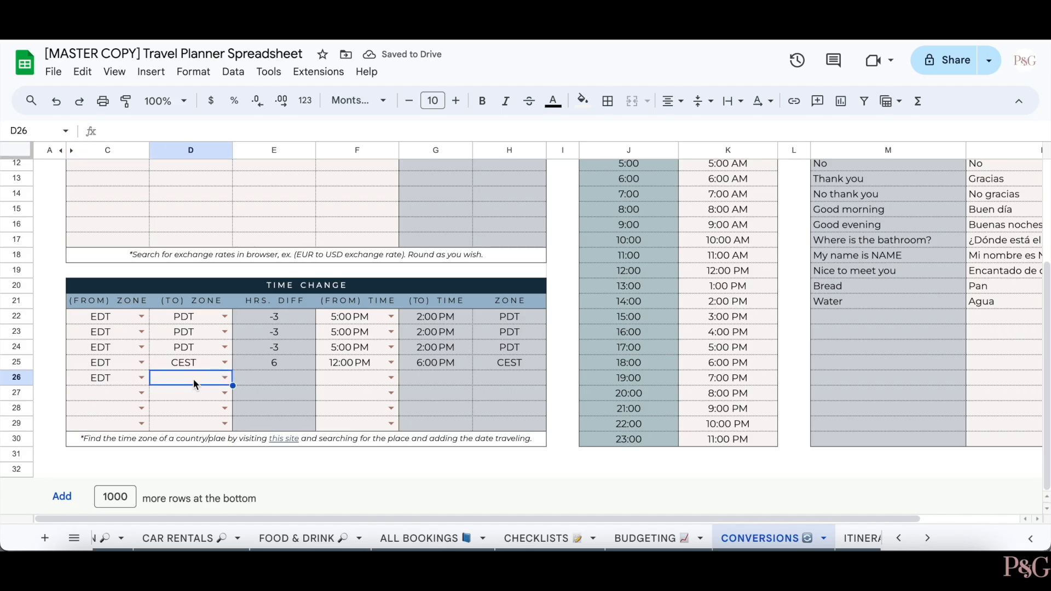
{"action": "type", "text": "CEST"}
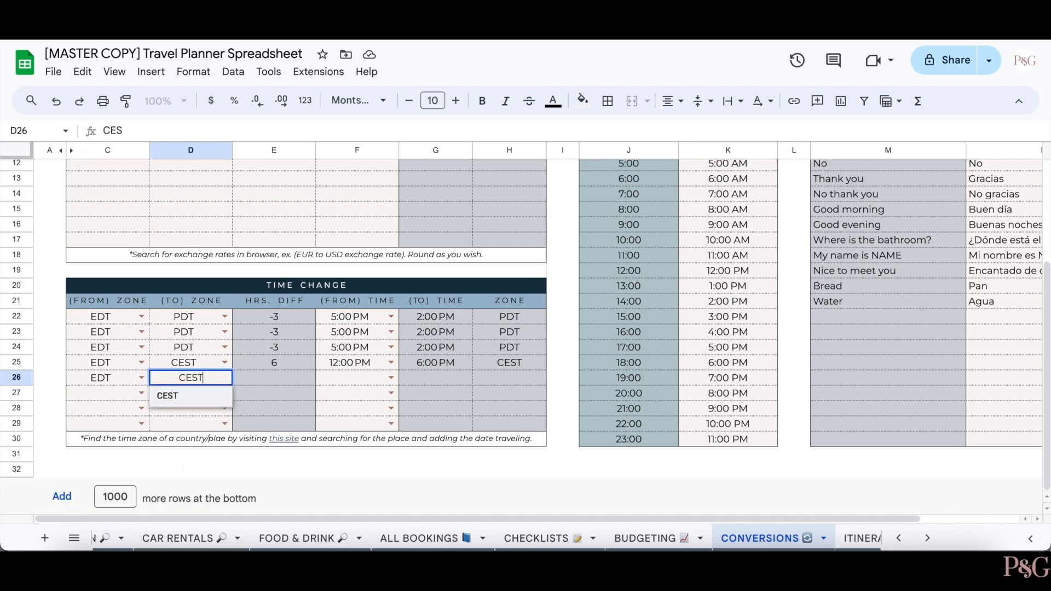
{"action": "left_click", "coordinate": [179, 400]}
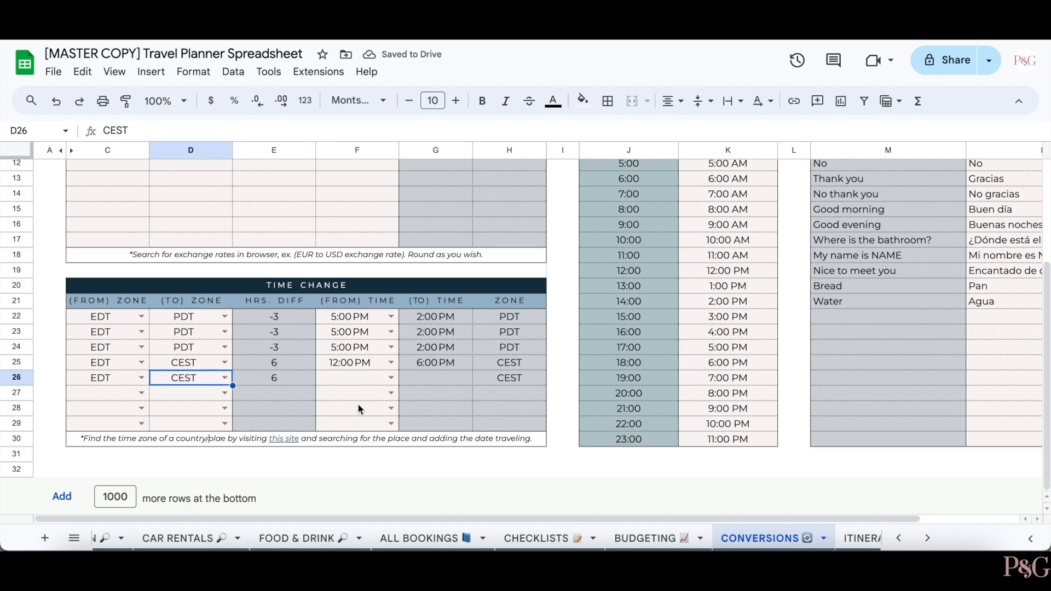
- Set row 26's from time to 9:00 AM, giving 3:00 PM CEST
{"action": "left_click", "coordinate": [377, 382]}
{"action": "left_click", "coordinate": [390, 378]}
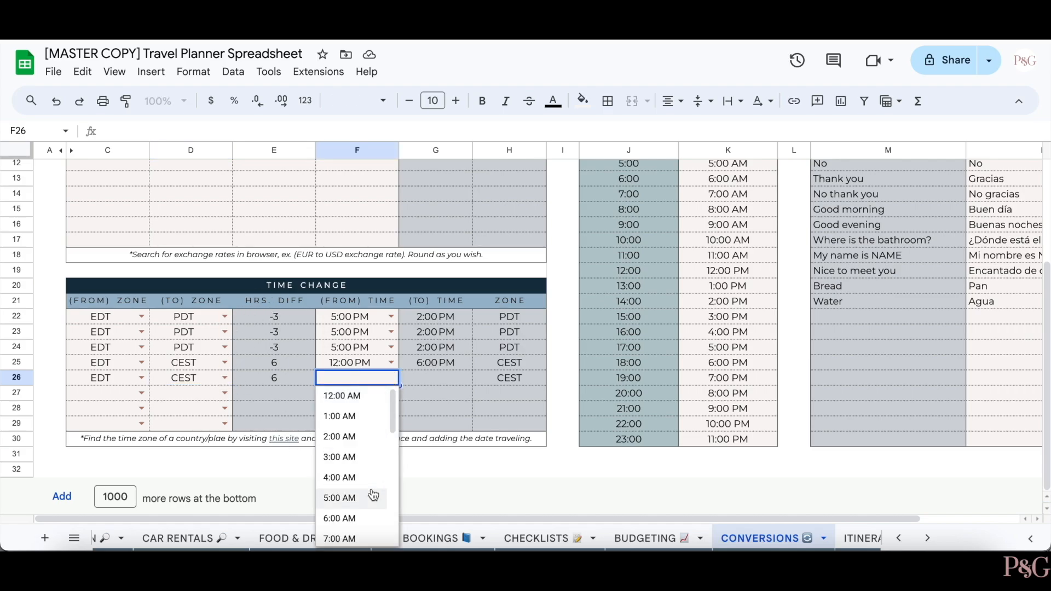
{"action": "scroll", "coordinate": [362, 482], "scroll_direction": "down", "scroll_amount": 1}
{"action": "scroll", "coordinate": [372, 494], "scroll_direction": "down", "scroll_amount": 1}
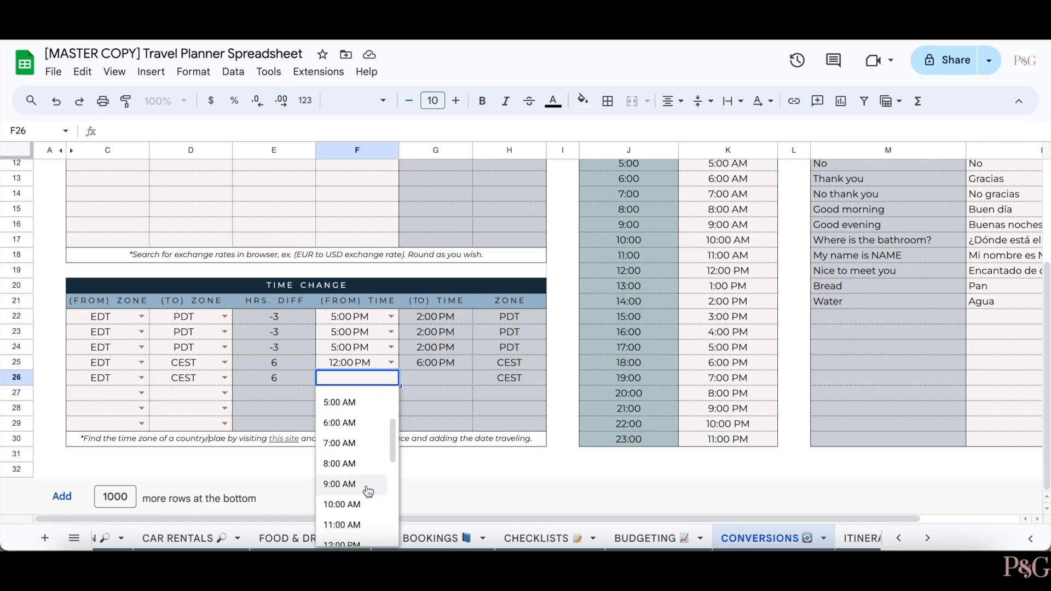
{"action": "left_click", "coordinate": [368, 486]}
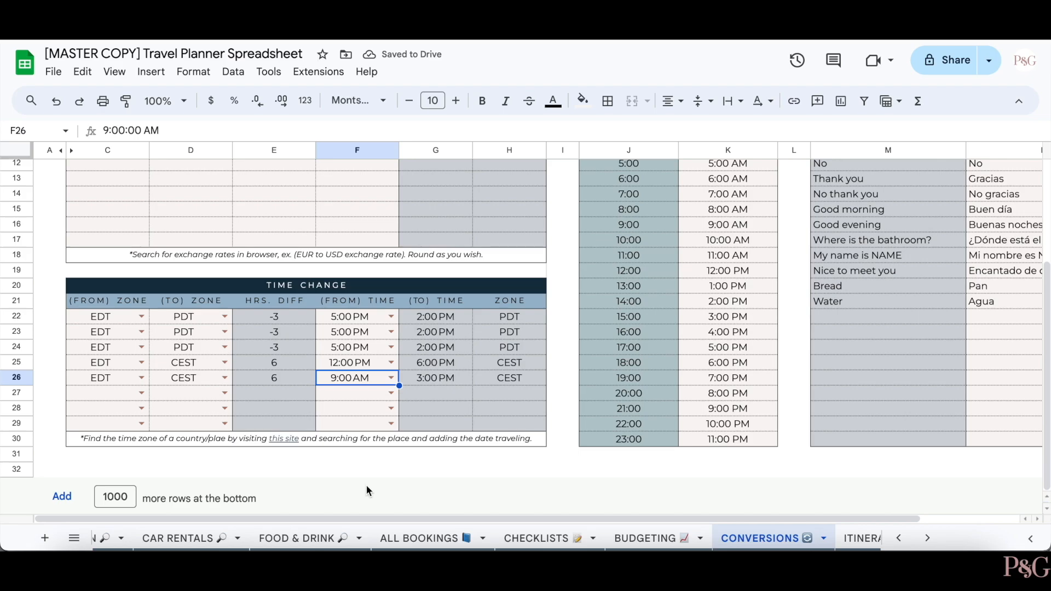
{"action": "left_click", "coordinate": [421, 468]}
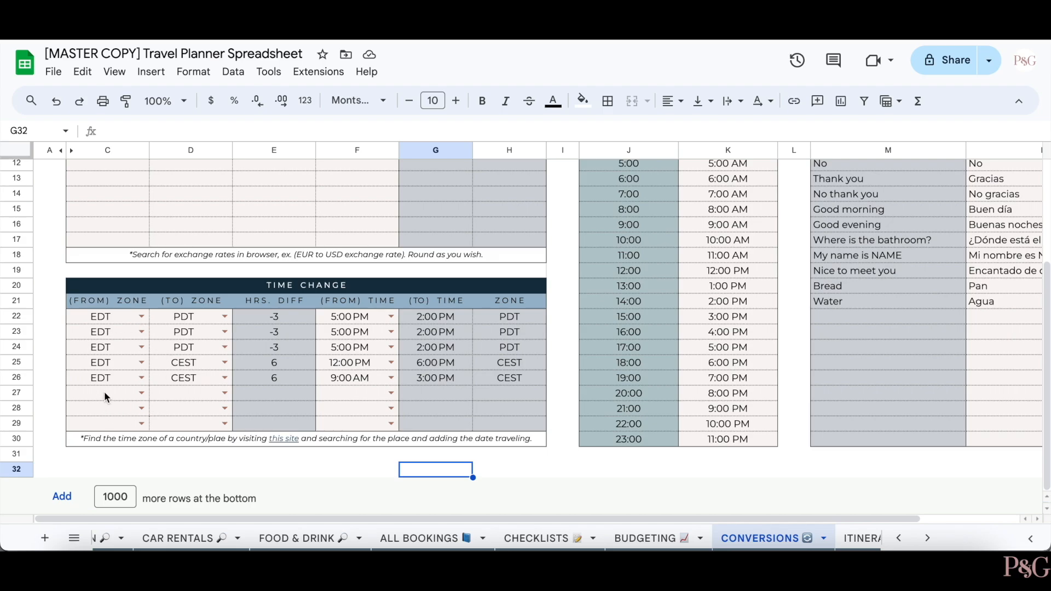
- Try EST in C27 and clear it, then follow the note's 'this site' time zone link
{"action": "left_click", "coordinate": [120, 398]}
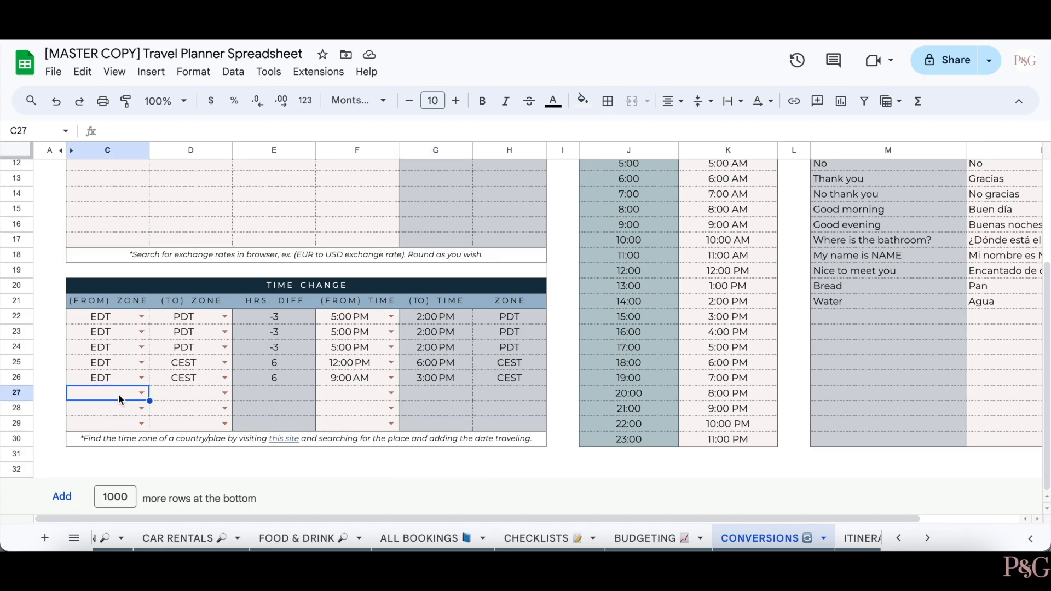
{"action": "type", "text": "ES"}
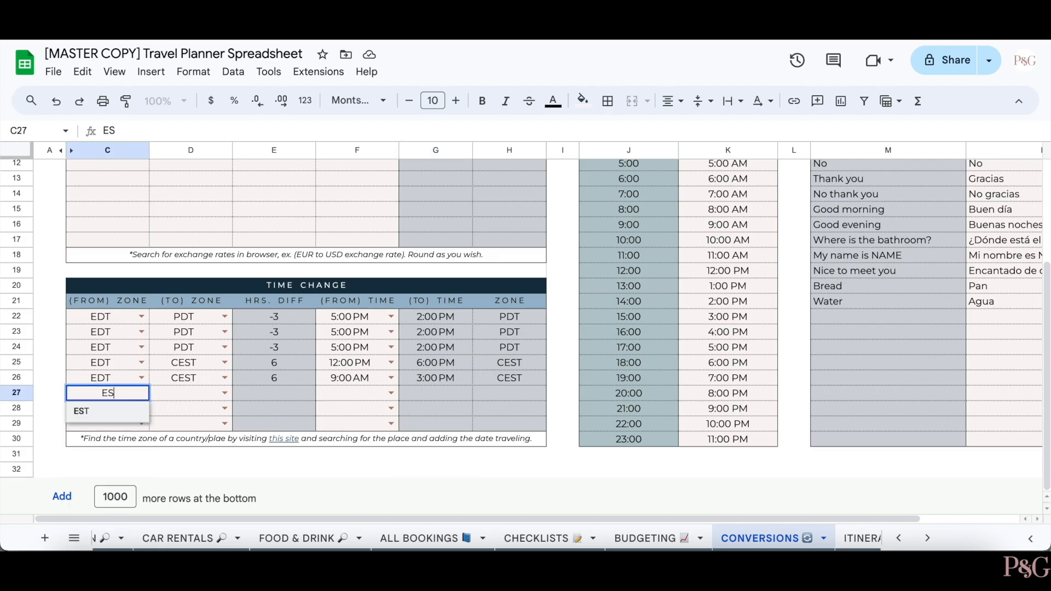
{"action": "type", "text": "T"}
{"action": "left_click", "coordinate": [88, 412]}
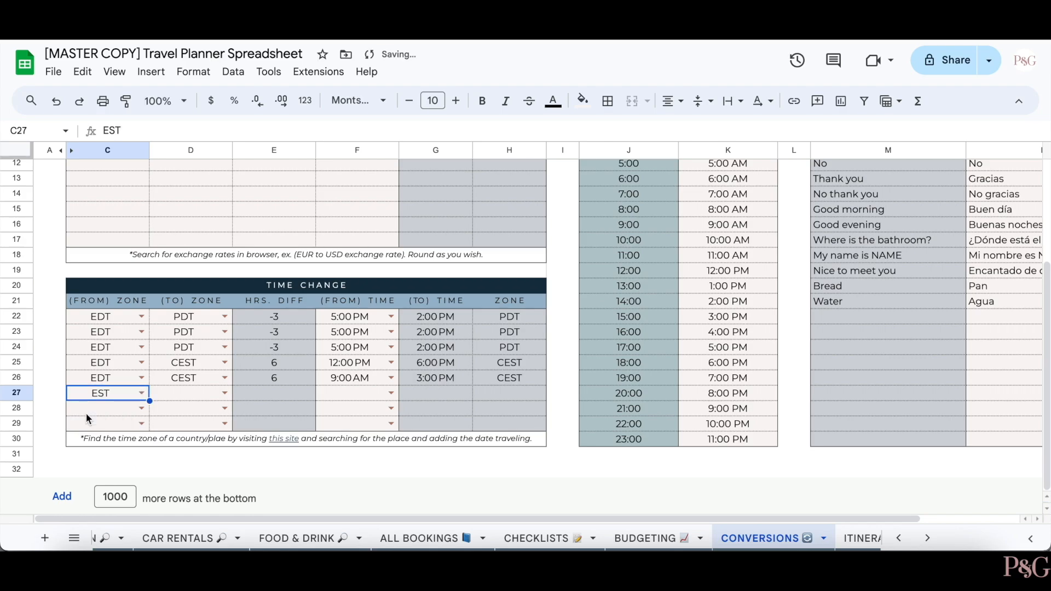
{"action": "key", "text": "Delete"}
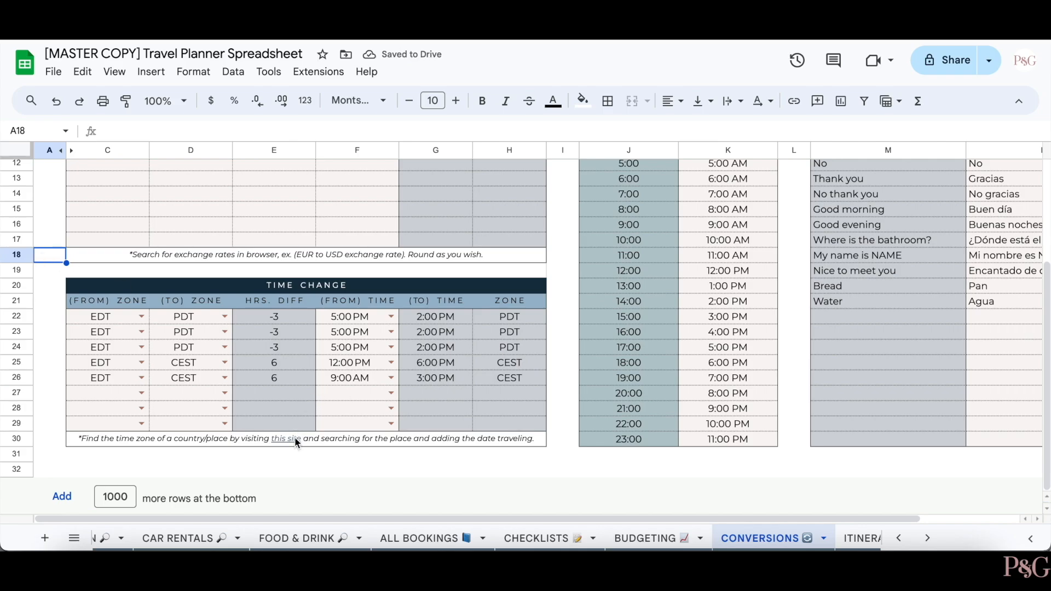
{"action": "left_click", "coordinate": [296, 442]}
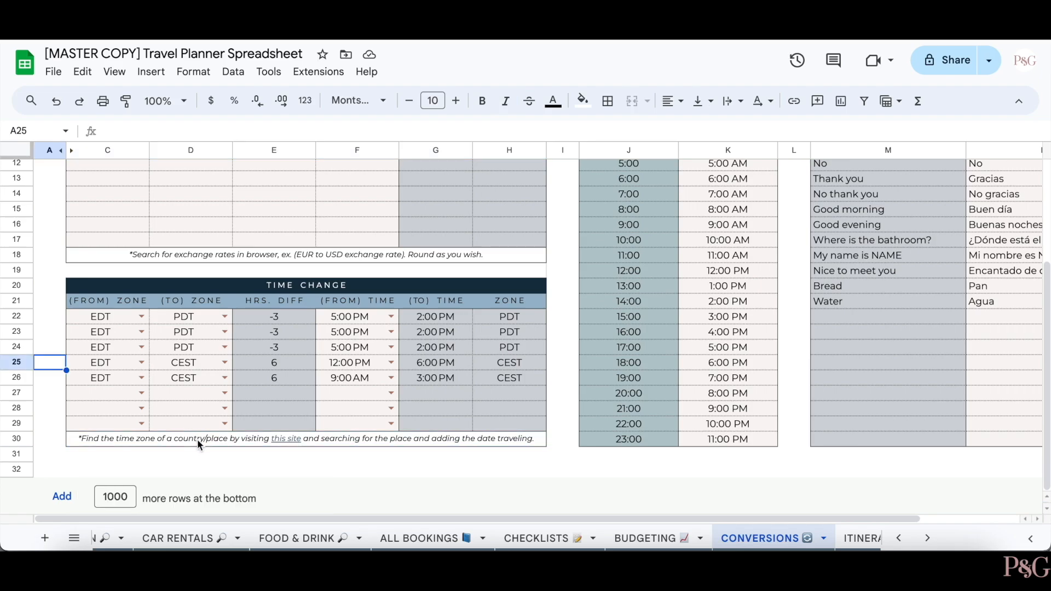
{"action": "left_click", "coordinate": [198, 440]}
- Open the Time Zone Converter and add Rome, Italy to it
{"action": "left_click", "coordinate": [192, 464]}
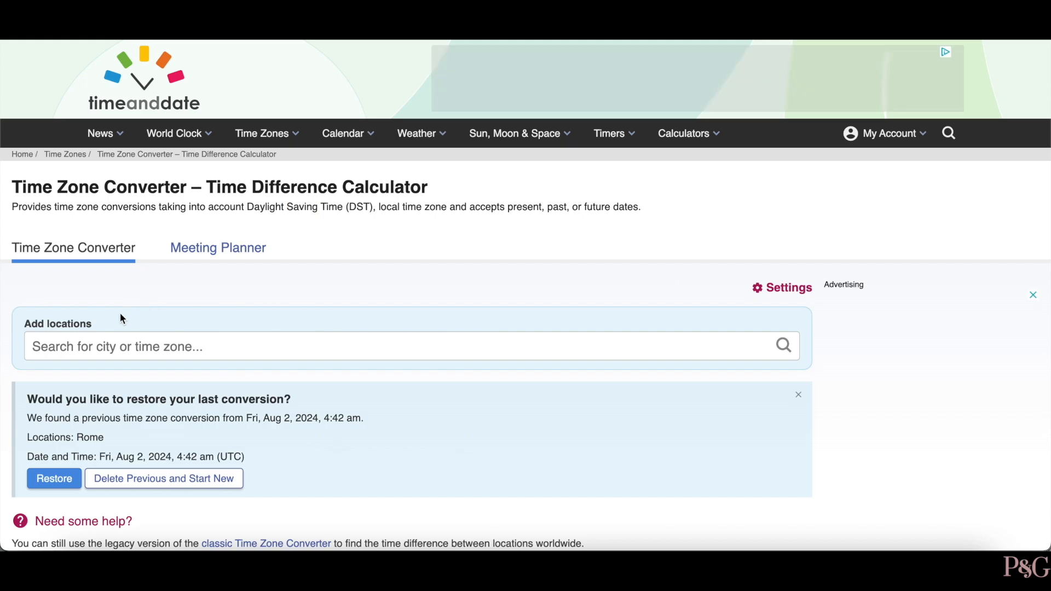
{"action": "left_click", "coordinate": [133, 340]}
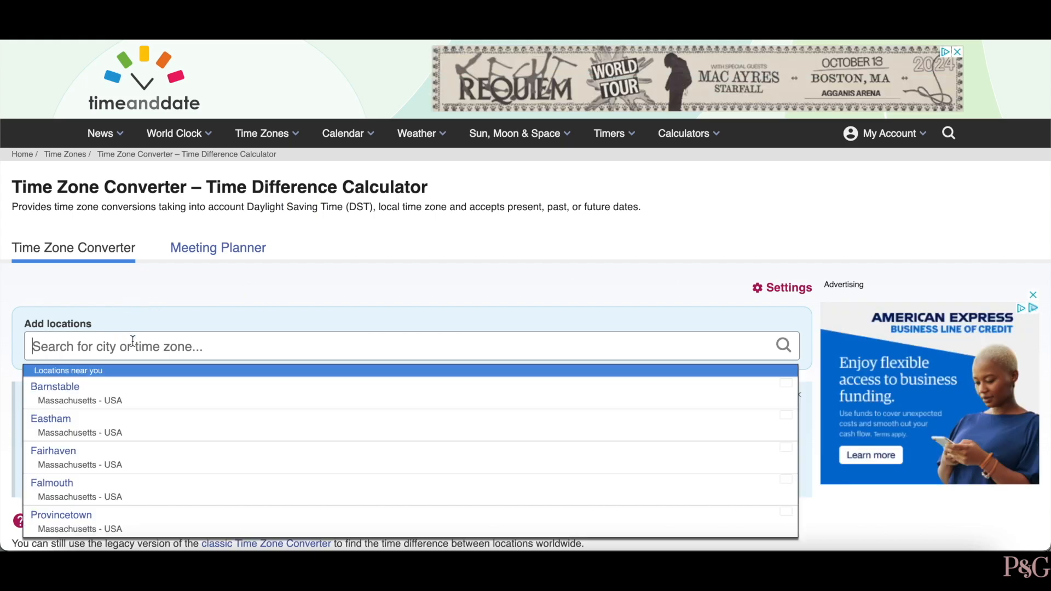
{"action": "type", "text": "Rome"}
{"action": "key", "text": "Return"}
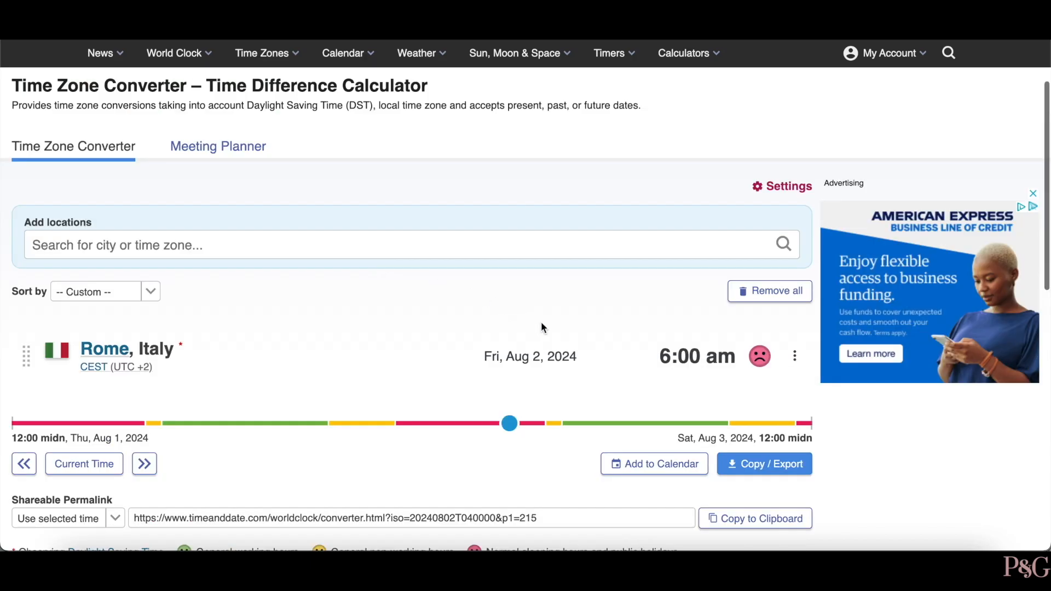
- Set Rome's date to Thu, Aug 15, 2024 and highlight its CEST zone
{"action": "left_click", "coordinate": [542, 356]}
{"action": "left_click", "coordinate": [483, 364]}
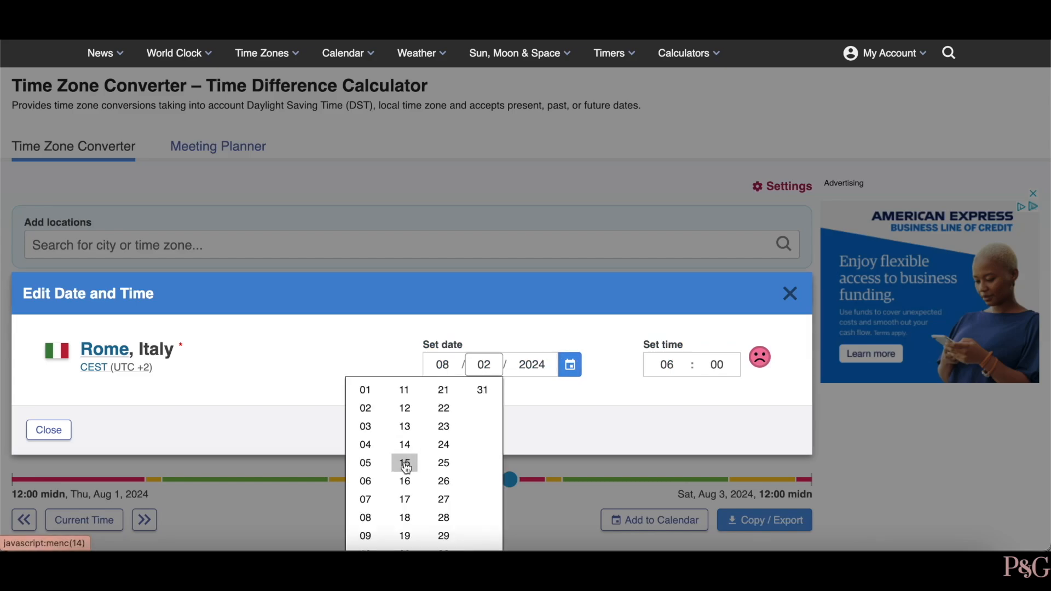
{"action": "left_click", "coordinate": [408, 464]}
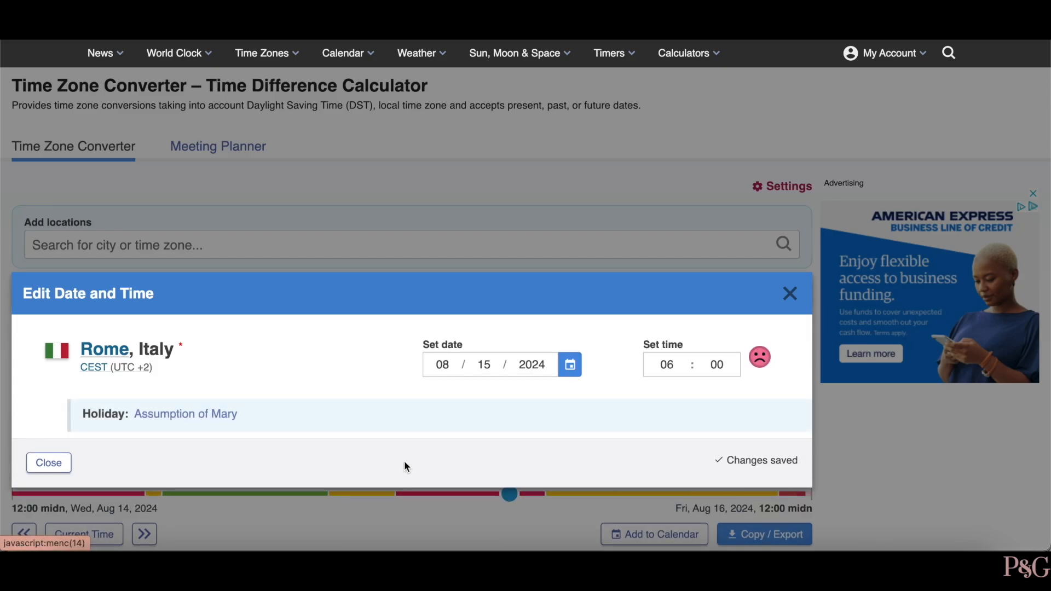
{"action": "left_click", "coordinate": [805, 298]}
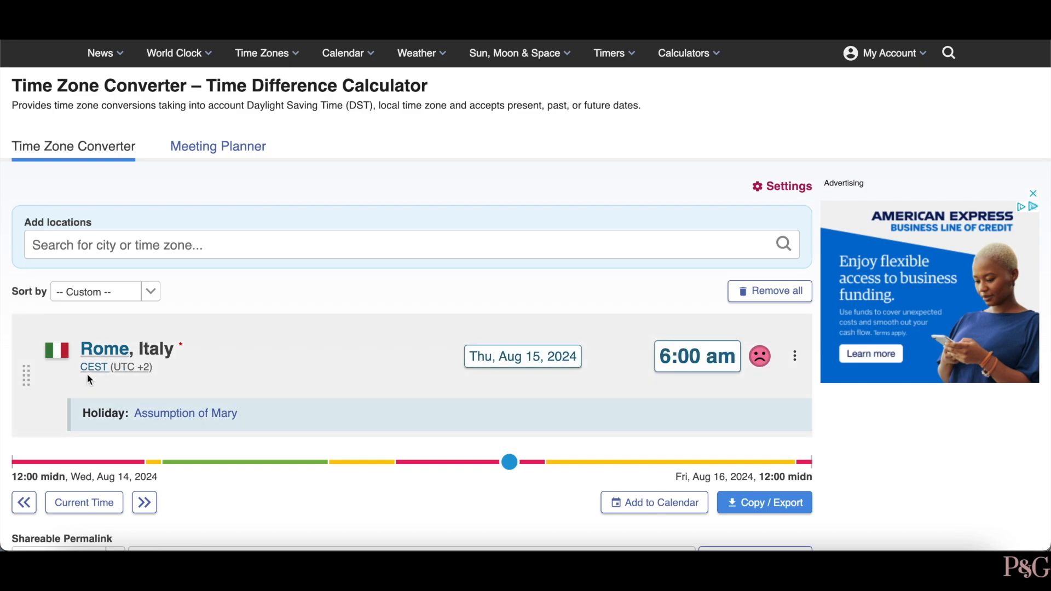
{"action": "left_click_drag", "start_coordinate": [80, 369], "coordinate": [107, 367]}
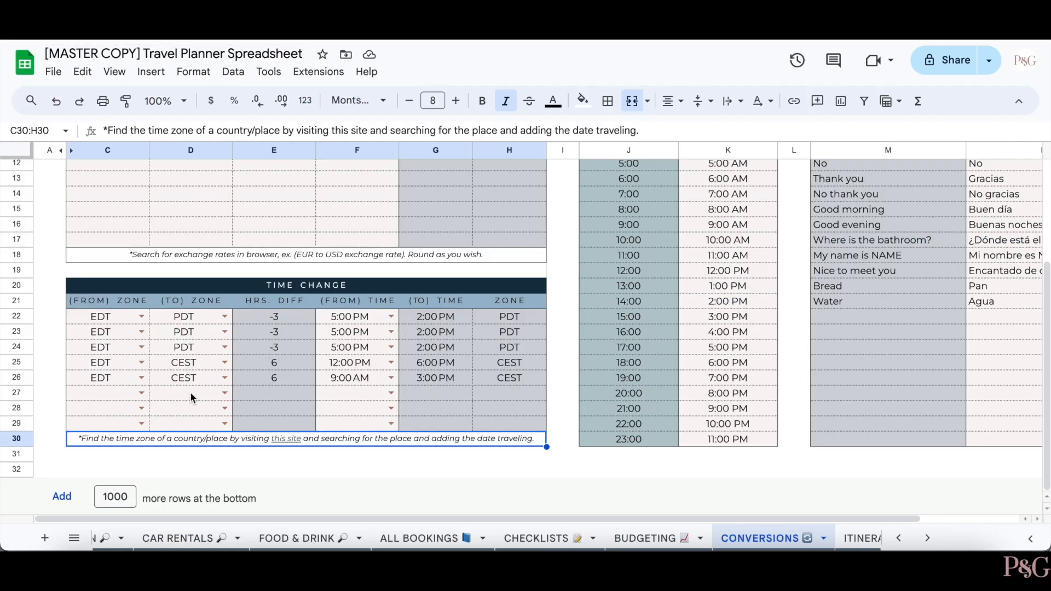
{"action": "left_click", "coordinate": [192, 398]}
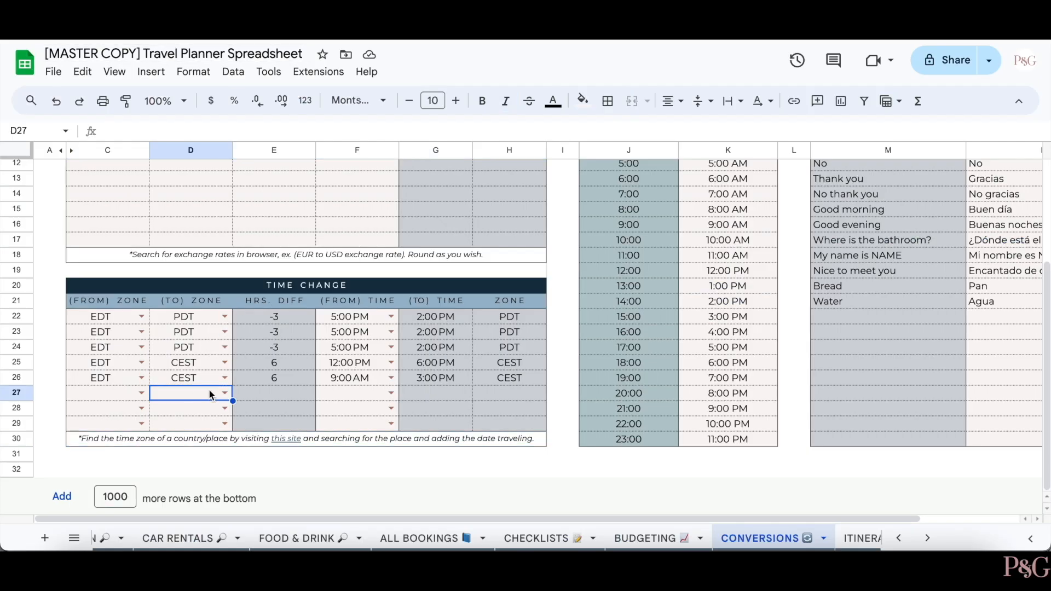
{"action": "type", "text": "cest"}
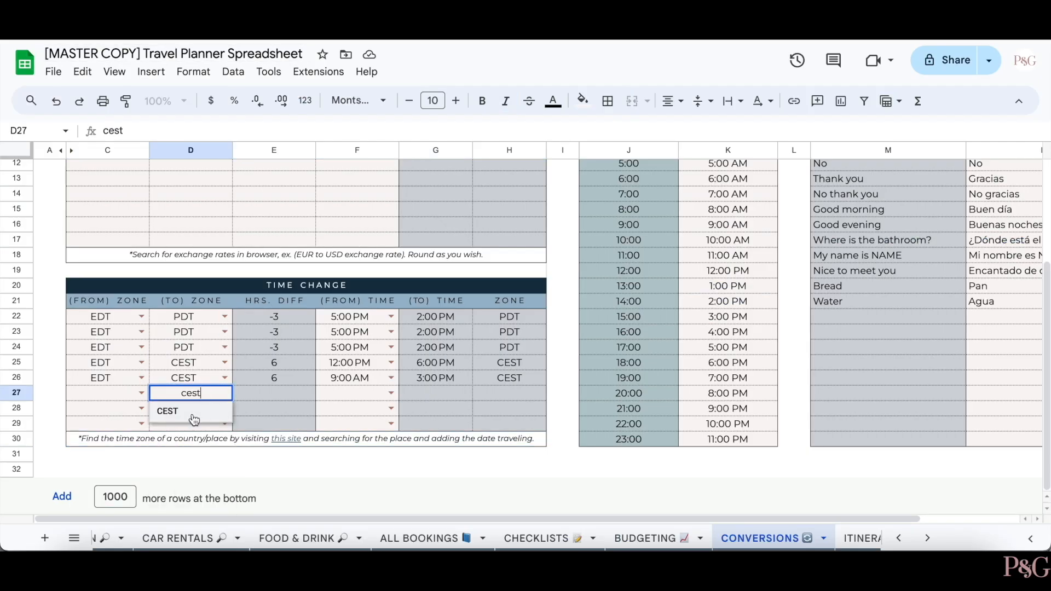
{"action": "left_click", "coordinate": [167, 411]}
{"action": "key", "text": "Delete"}
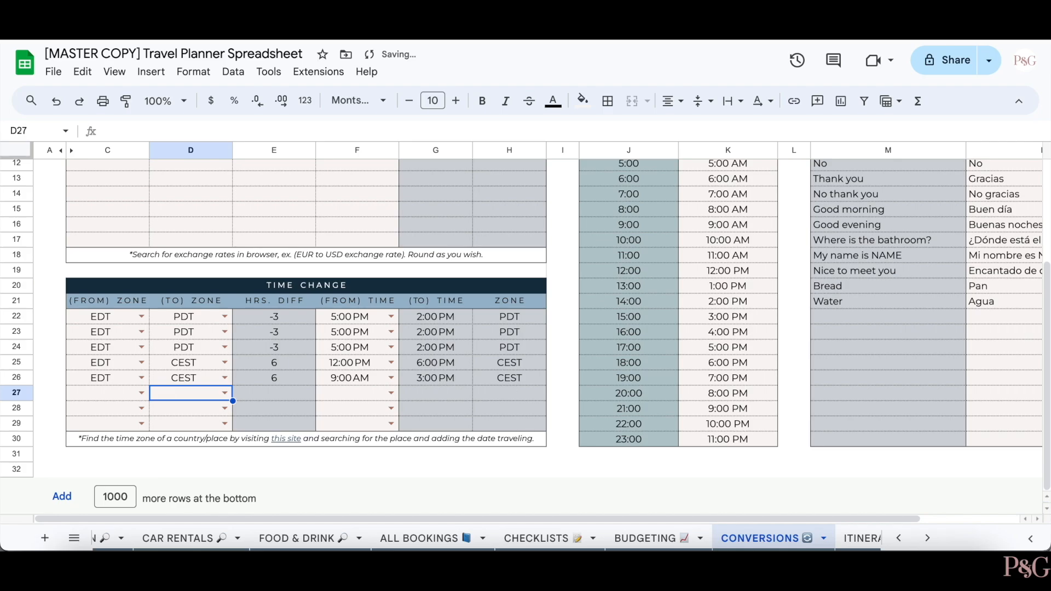
{"action": "left_click", "coordinate": [391, 347]}
{"action": "left_click", "coordinate": [340, 426]}
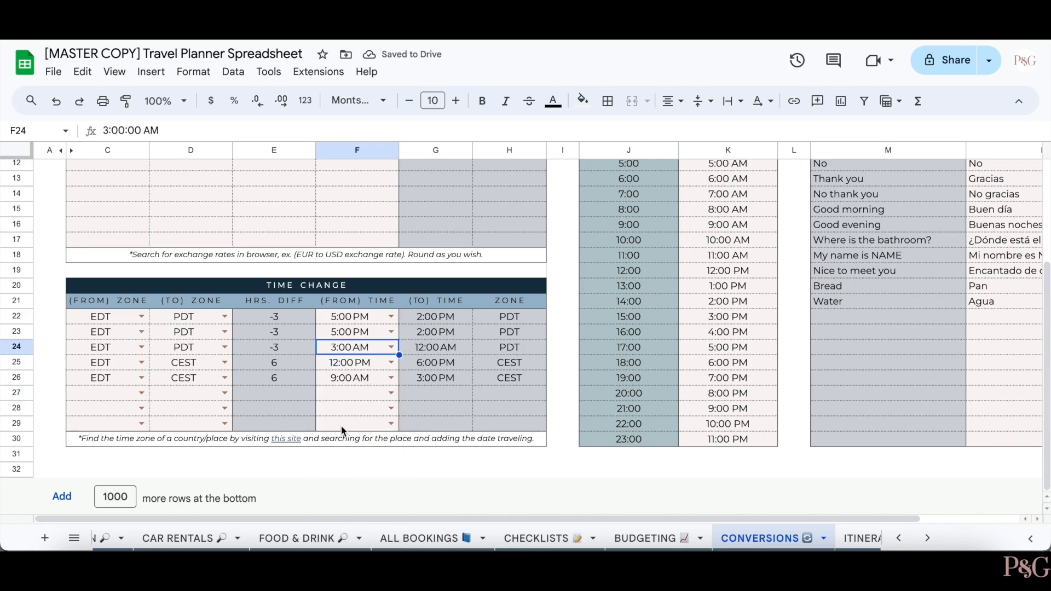
{"action": "scroll", "coordinate": [522, 382], "scroll_direction": "right", "scroll_amount": 2}
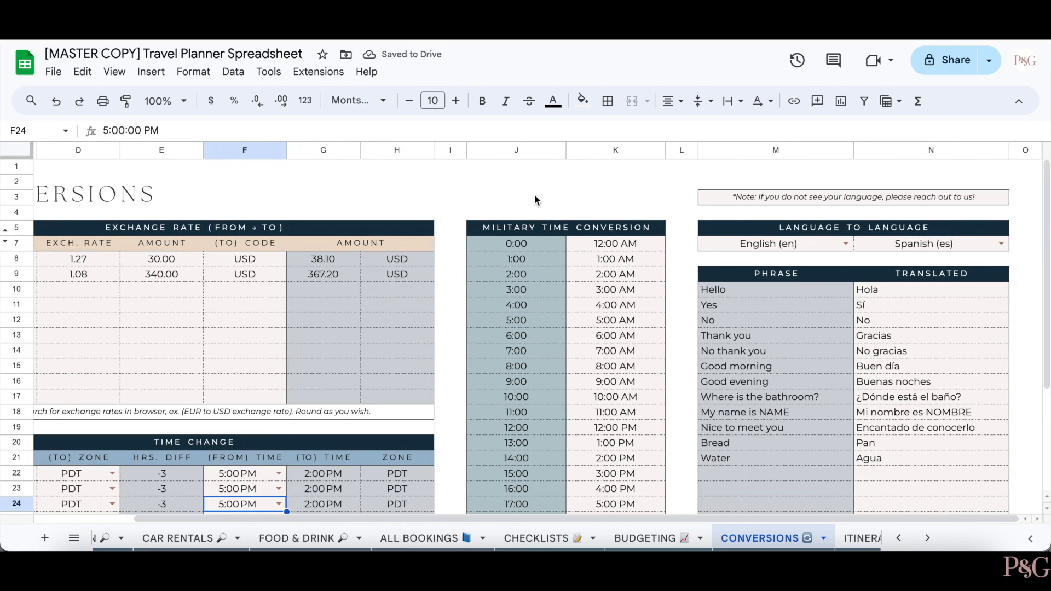
{"action": "left_click", "coordinate": [535, 195]}
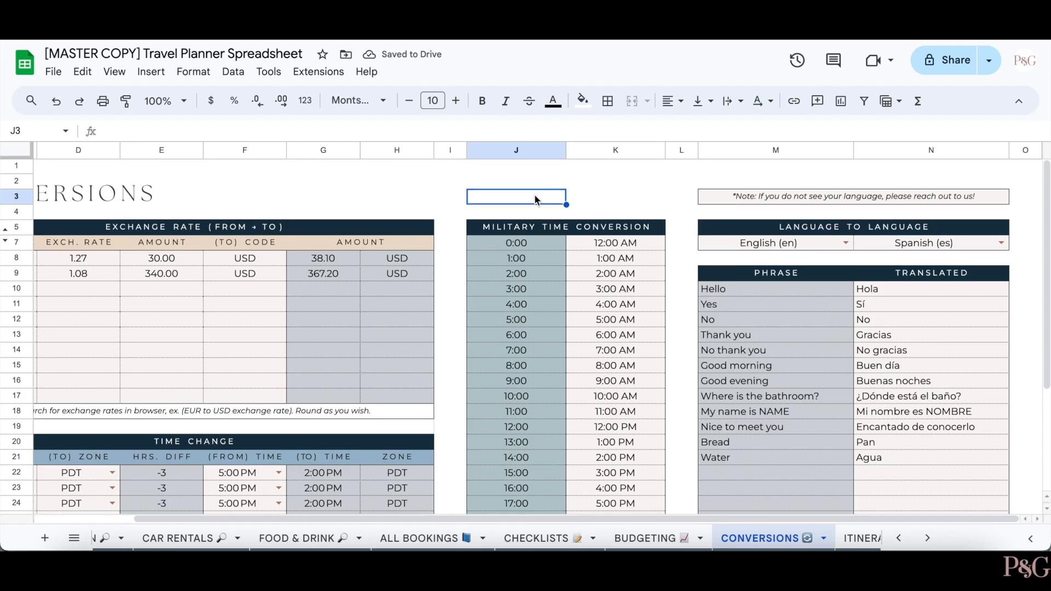
{"action": "scroll", "coordinate": [535, 219], "scroll_direction": "down", "scroll_amount": 1}
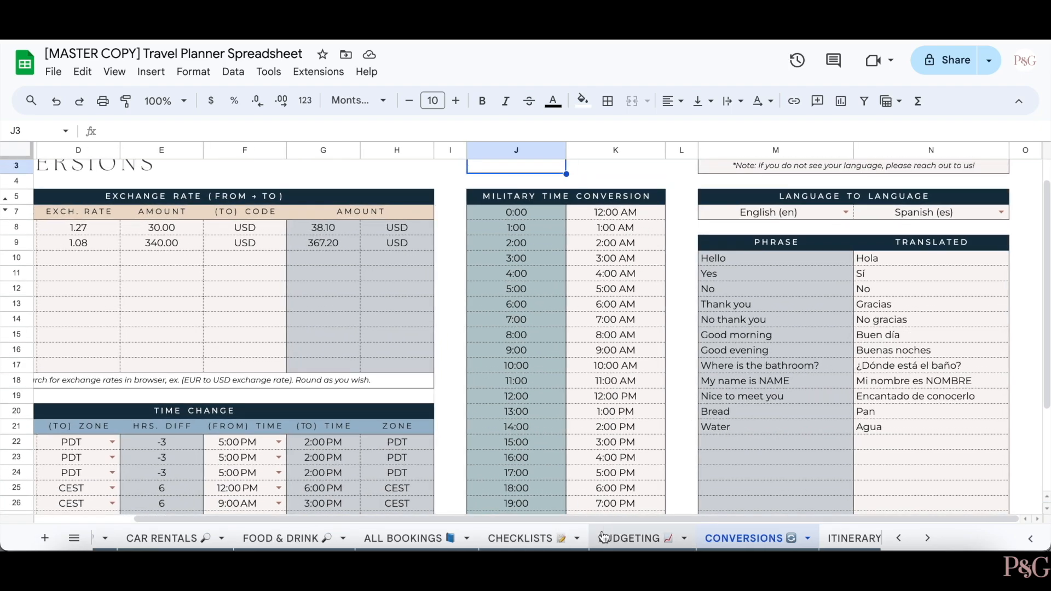
{"action": "scroll", "coordinate": [605, 438], "scroll_direction": "down", "scroll_amount": 3}
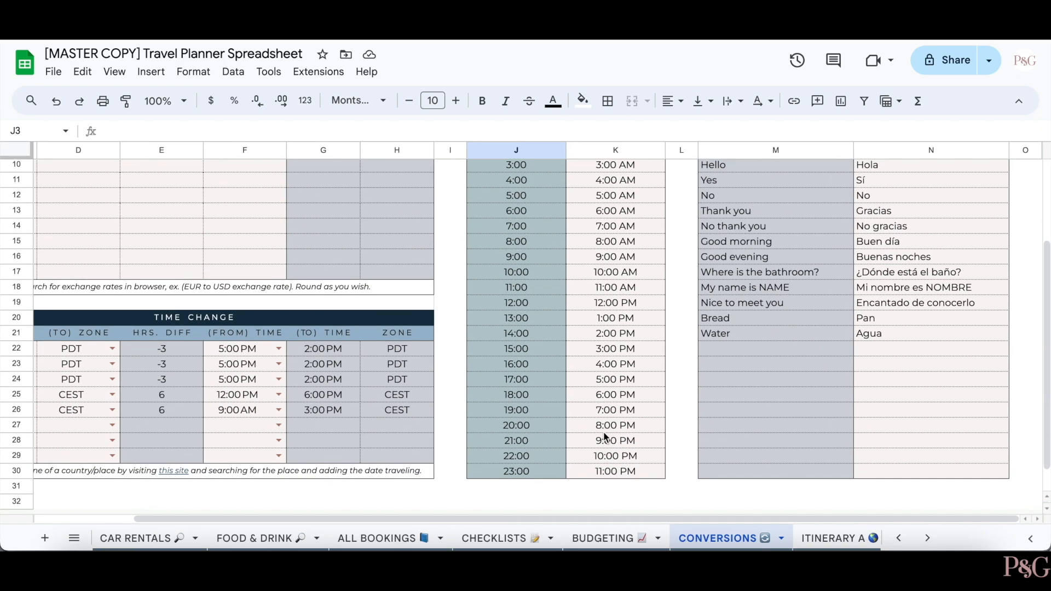
{"action": "scroll", "coordinate": [605, 438], "scroll_direction": "up", "scroll_amount": 4}
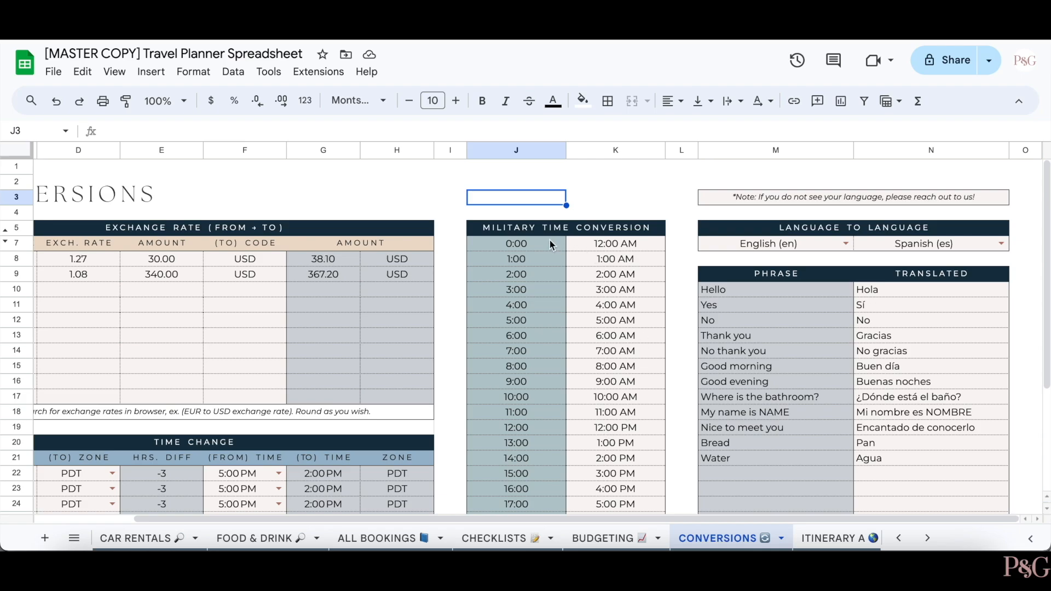
{"action": "left_click", "coordinate": [510, 431]}
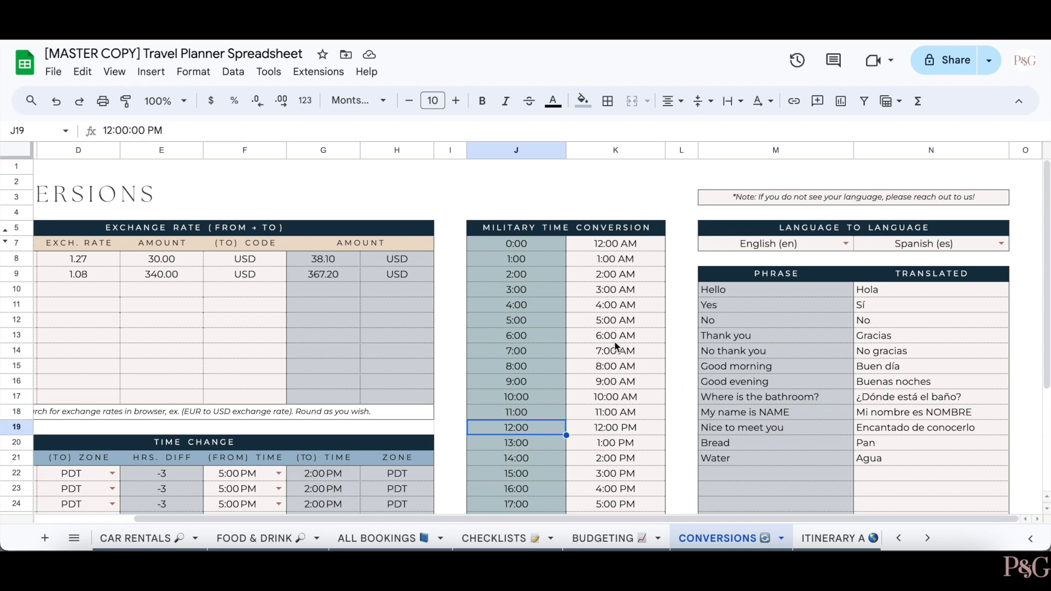
{"action": "left_click", "coordinate": [645, 434]}
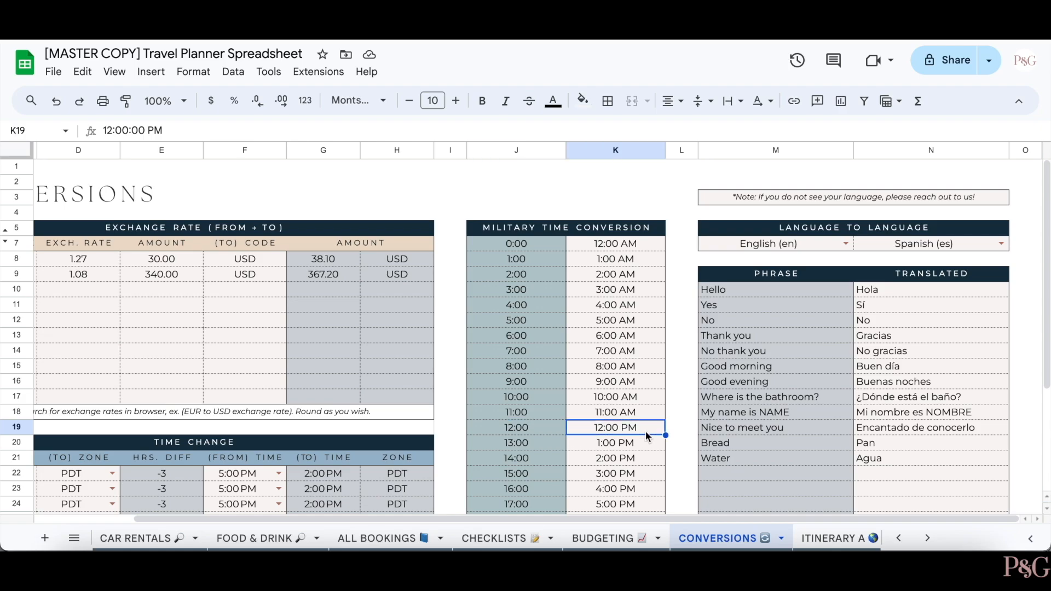
{"action": "left_click", "coordinate": [610, 183]}
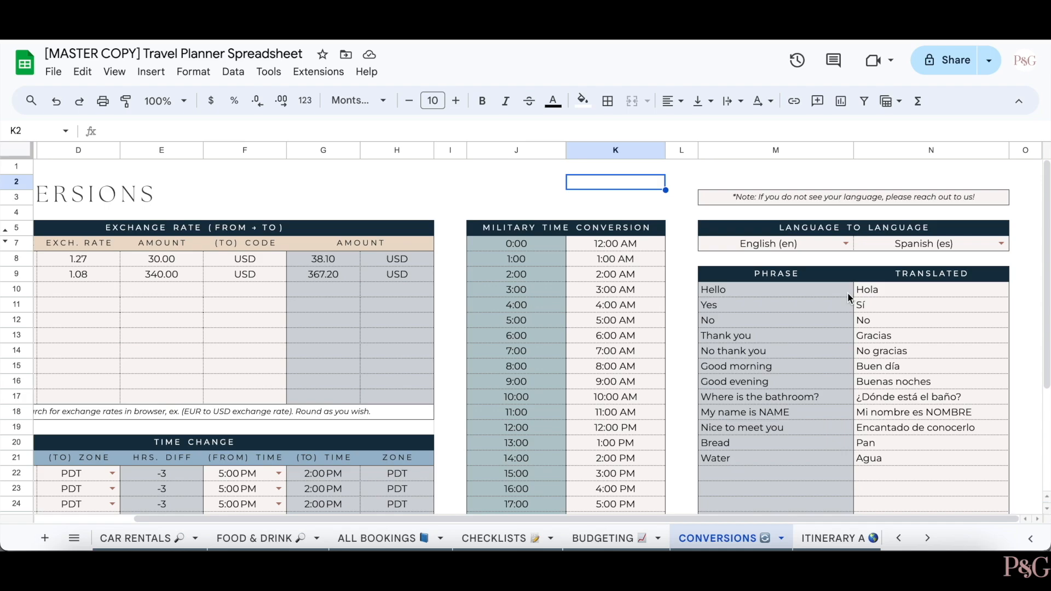
{"action": "scroll", "coordinate": [849, 297], "scroll_direction": "down", "scroll_amount": 2}
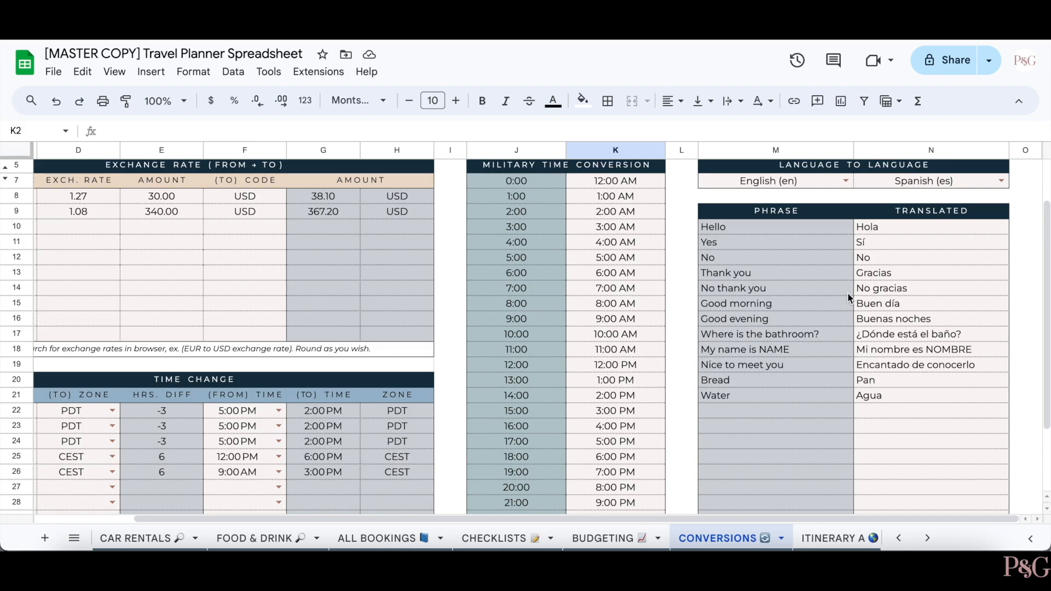
{"action": "scroll", "coordinate": [849, 297], "scroll_direction": "up", "scroll_amount": 2}
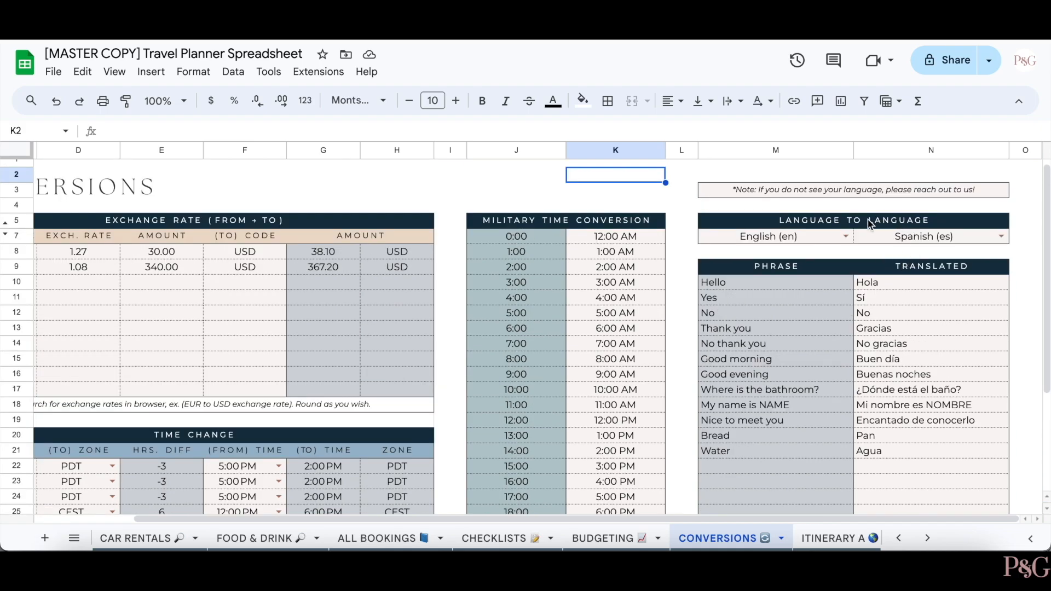
- Check both language lists, then set N7's target language to French (fr) by typing 'Fren'
{"action": "left_click", "coordinate": [848, 236]}
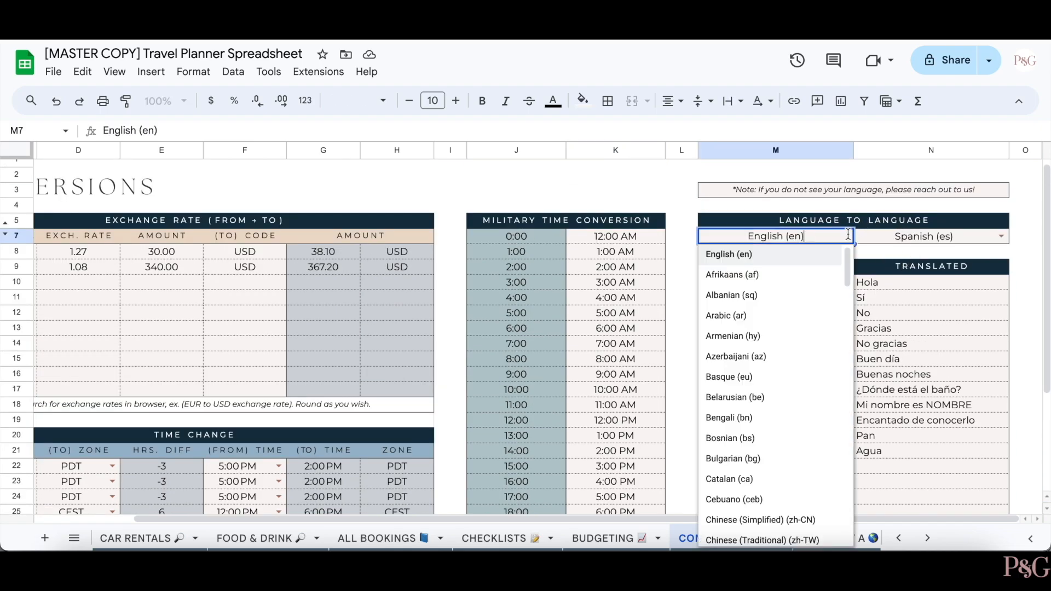
{"action": "left_click", "coordinate": [772, 255]}
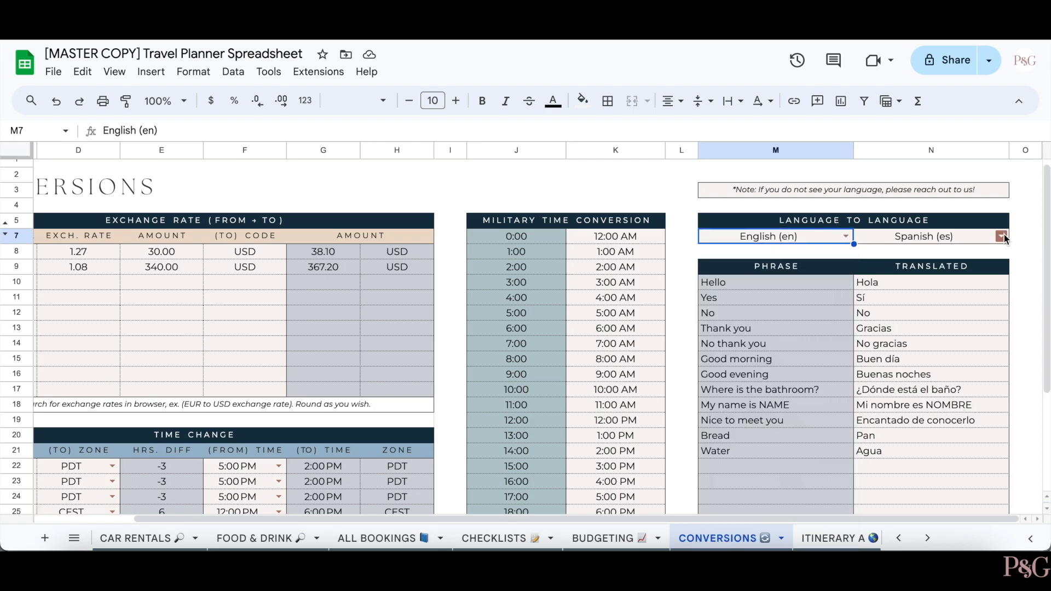
{"action": "left_click", "coordinate": [1002, 236]}
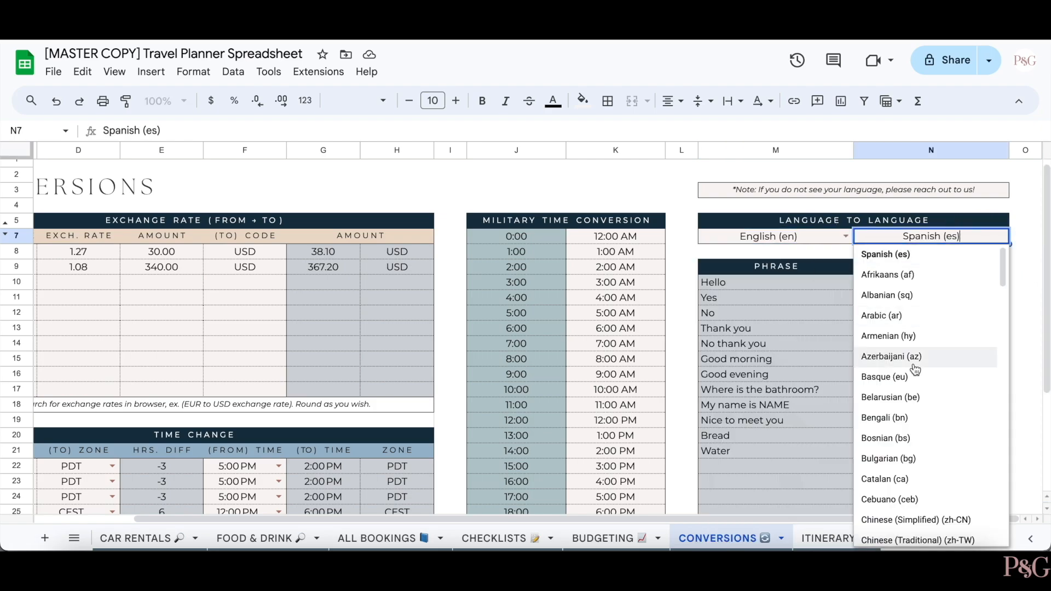
{"action": "scroll", "coordinate": [914, 370], "scroll_direction": "down", "scroll_amount": 2}
{"action": "scroll", "coordinate": [969, 255], "scroll_direction": "up", "scroll_amount": 1}
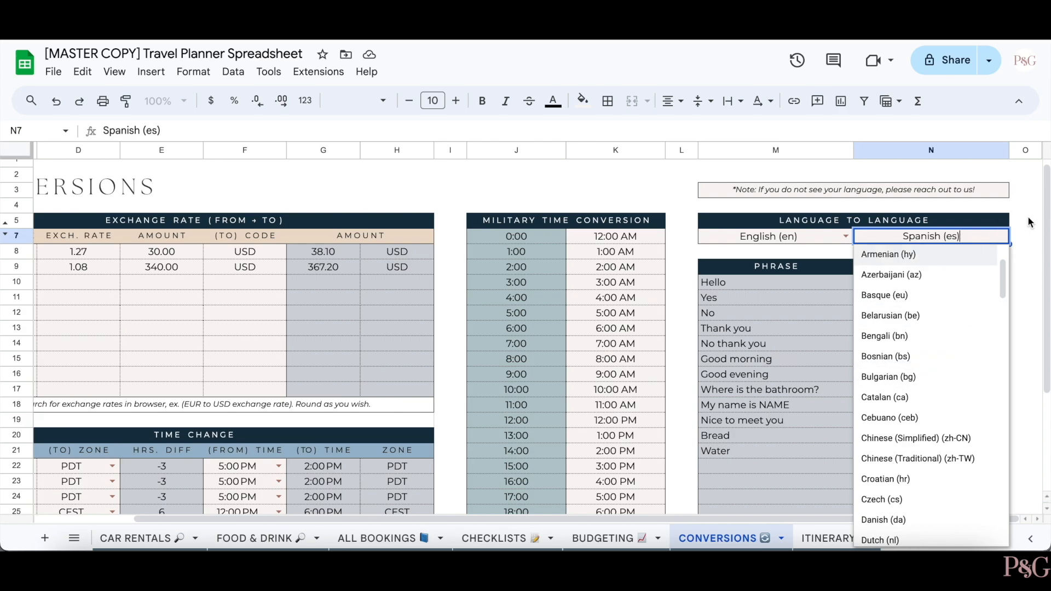
{"action": "left_click", "coordinate": [1030, 221]}
{"action": "left_click", "coordinate": [985, 231]}
{"action": "type", "text": "Fre"}
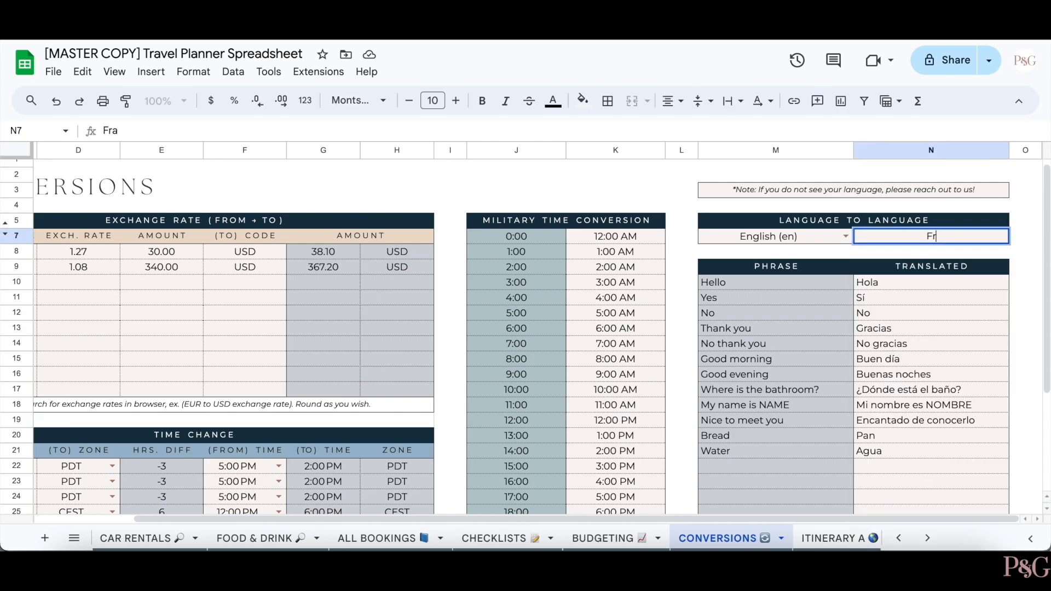
{"action": "type", "text": "n"}
{"action": "left_click", "coordinate": [950, 254]}
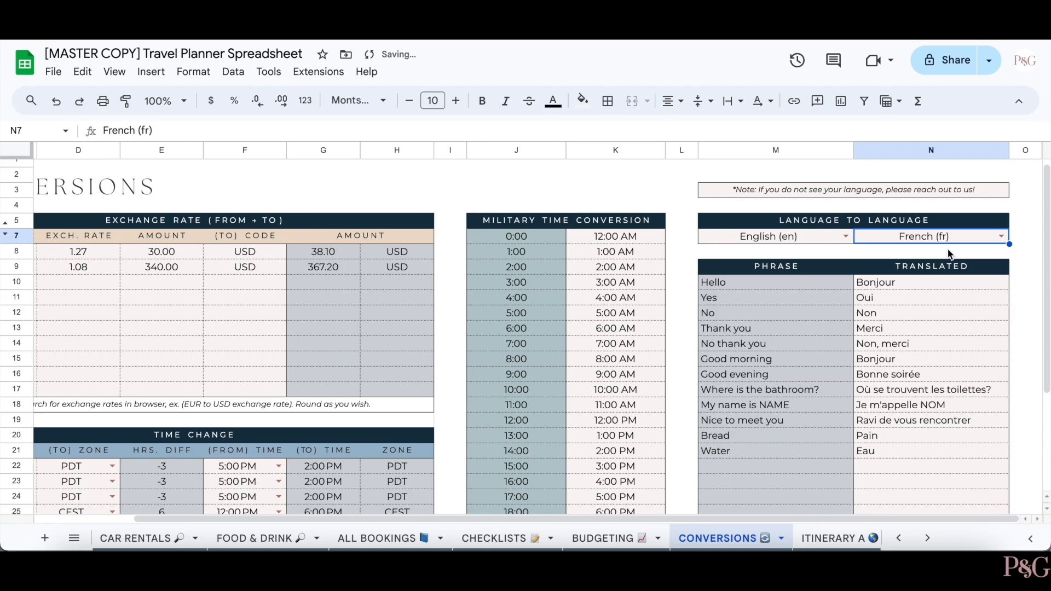
{"action": "key", "text": "Right"}
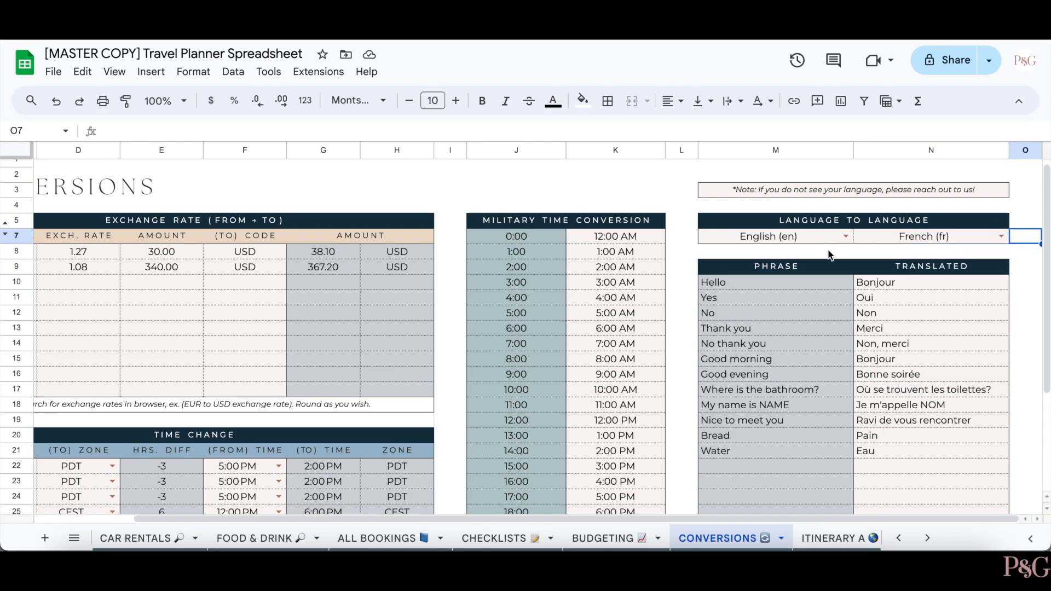
- Add the phrase 'Where is the hotel?' to the list in M22
{"action": "left_click", "coordinate": [751, 467]}
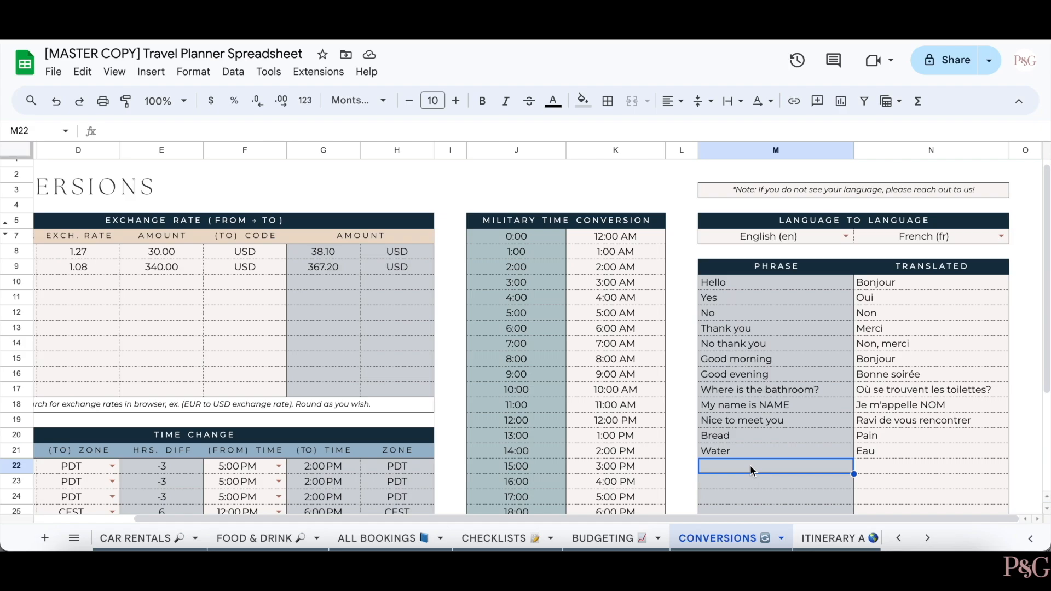
{"action": "type", "text": "Where is the hotel?"}
{"action": "key", "text": "Return"}
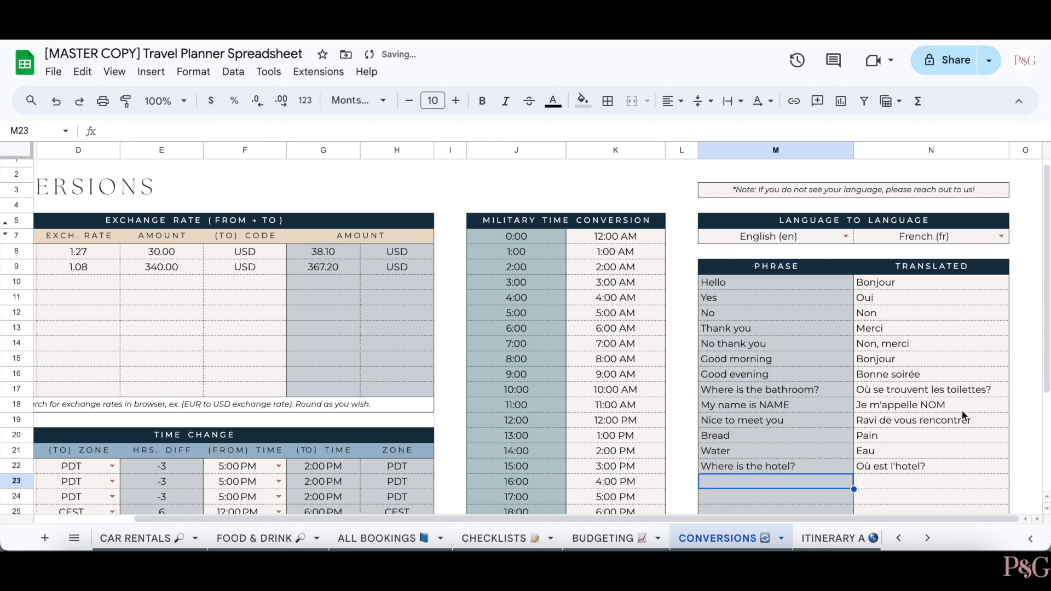
- Change the translation target language to Hungarian (hu)
{"action": "scroll", "coordinate": [931, 383], "scroll_direction": "down", "scroll_amount": 3}
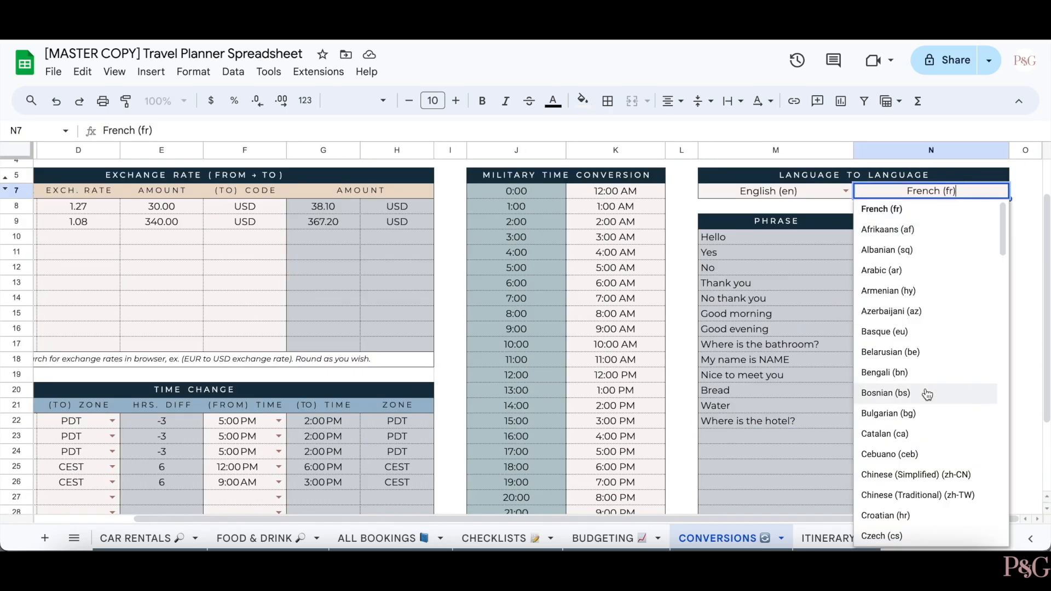
{"action": "scroll", "coordinate": [928, 395], "scroll_direction": "down", "scroll_amount": 5}
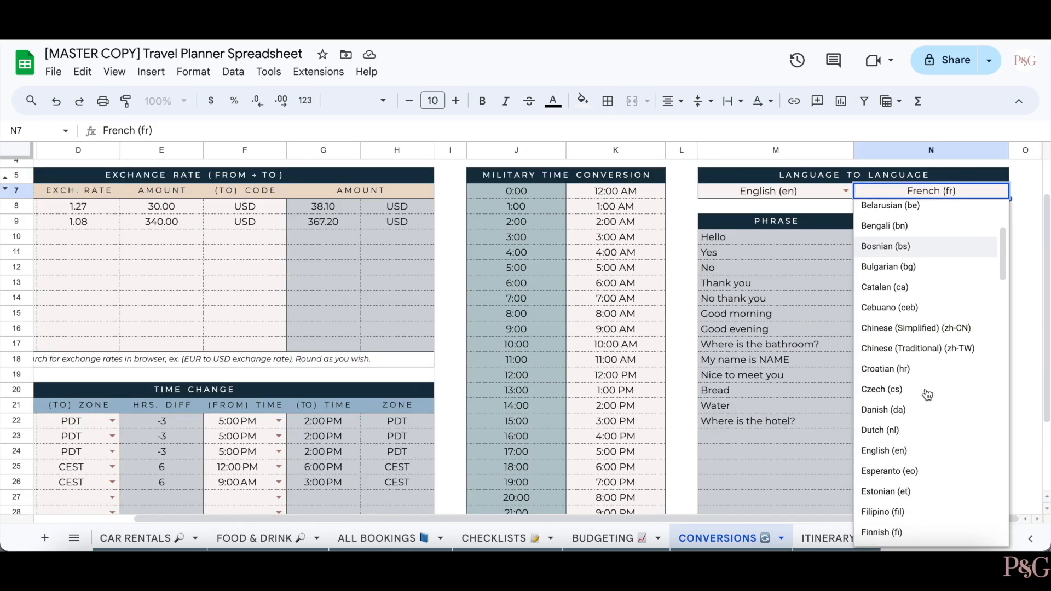
{"action": "scroll", "coordinate": [927, 394], "scroll_direction": "down", "scroll_amount": 5}
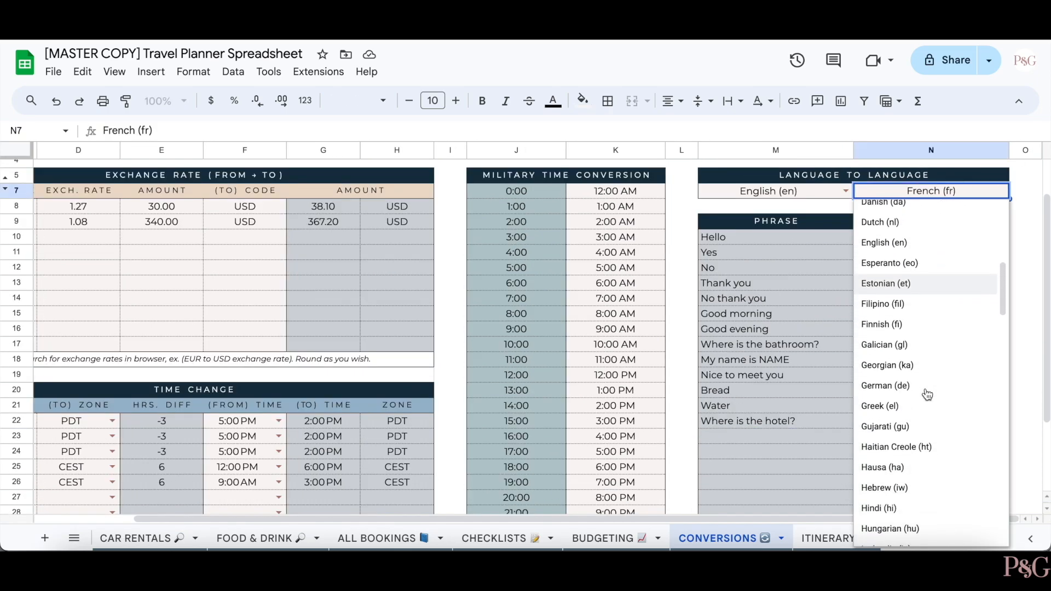
{"action": "left_click", "coordinate": [904, 421]}
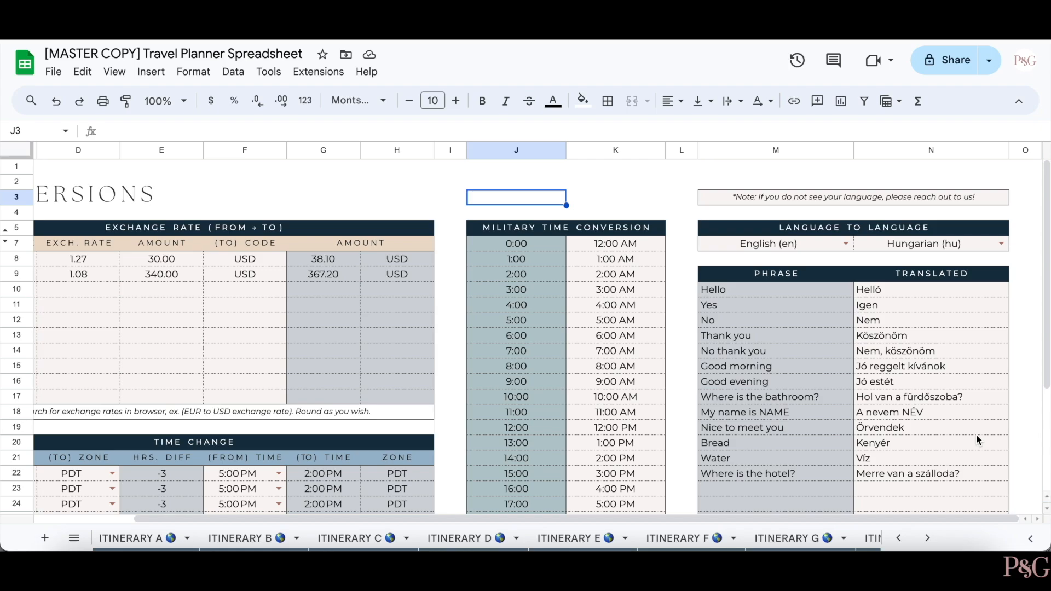
- Switch to ITINERARY A and step through the 22 Jul slots from Breakfast to Night
{"action": "left_click", "coordinate": [143, 539]}
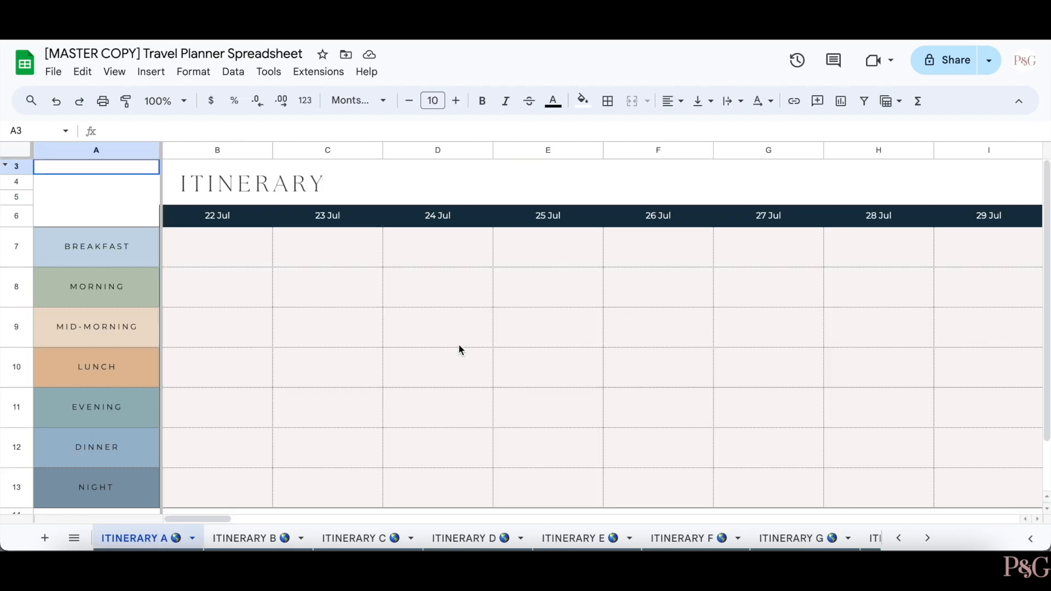
{"action": "scroll", "coordinate": [458, 344], "scroll_direction": "down", "scroll_amount": 3}
{"action": "scroll", "coordinate": [459, 344], "scroll_direction": "up", "scroll_amount": 3}
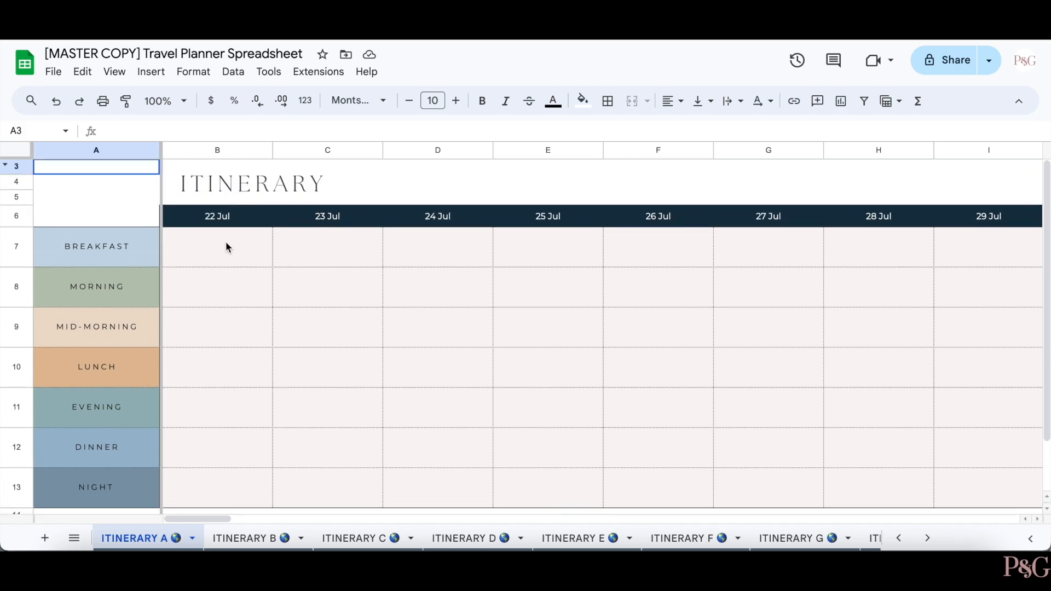
{"action": "left_click", "coordinate": [233, 249]}
{"action": "left_click", "coordinate": [218, 284]}
{"action": "left_click", "coordinate": [218, 331]}
{"action": "left_click", "coordinate": [218, 364]}
{"action": "left_click", "coordinate": [216, 411]}
{"action": "left_click", "coordinate": [219, 452]}
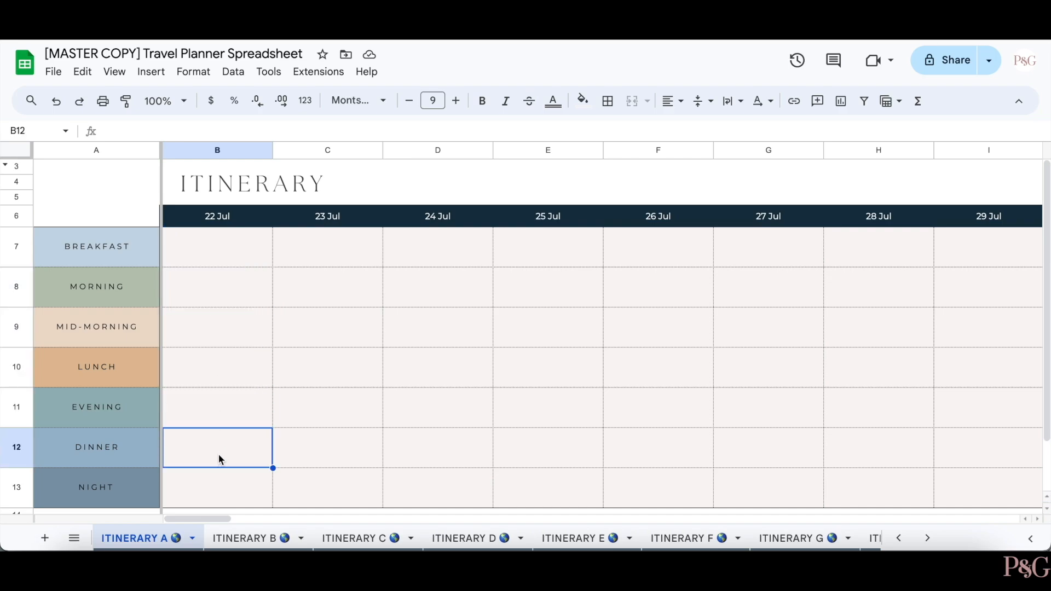
{"action": "left_click", "coordinate": [218, 493]}
- Scroll right through the dates toward 3 Aug and back to 22 Jul
{"action": "scroll", "coordinate": [673, 371], "scroll_direction": "right", "scroll_amount": 8}
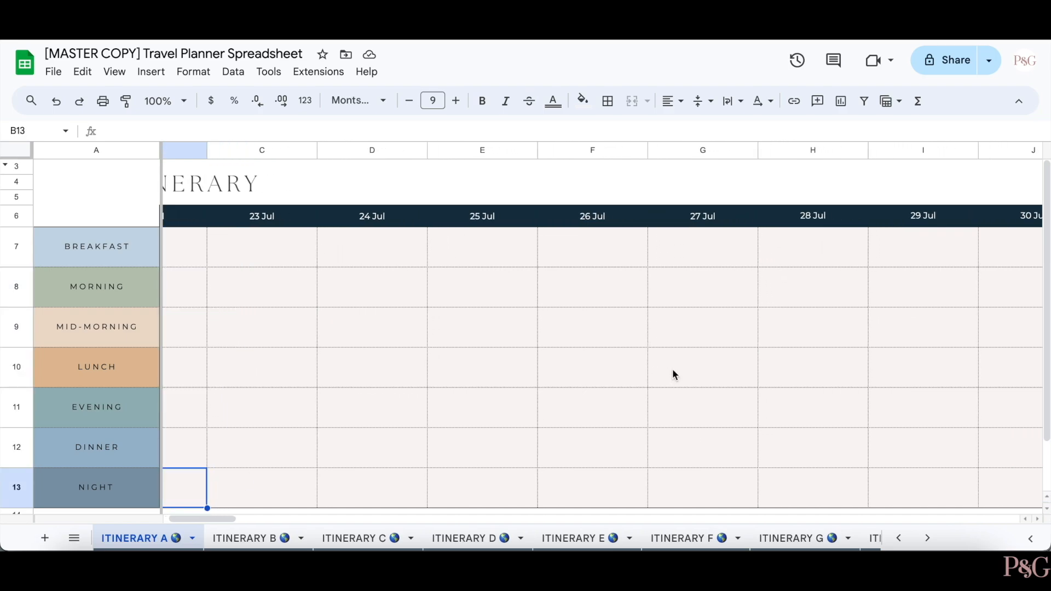
{"action": "scroll", "coordinate": [674, 372], "scroll_direction": "right", "scroll_amount": 3}
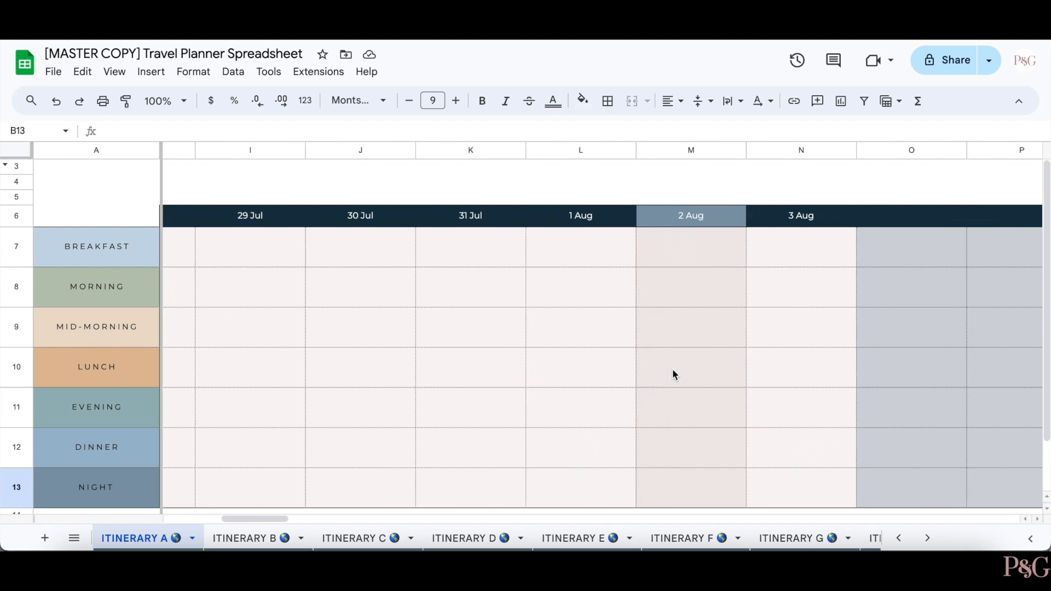
{"action": "scroll", "coordinate": [815, 331], "scroll_direction": "right", "scroll_amount": 4}
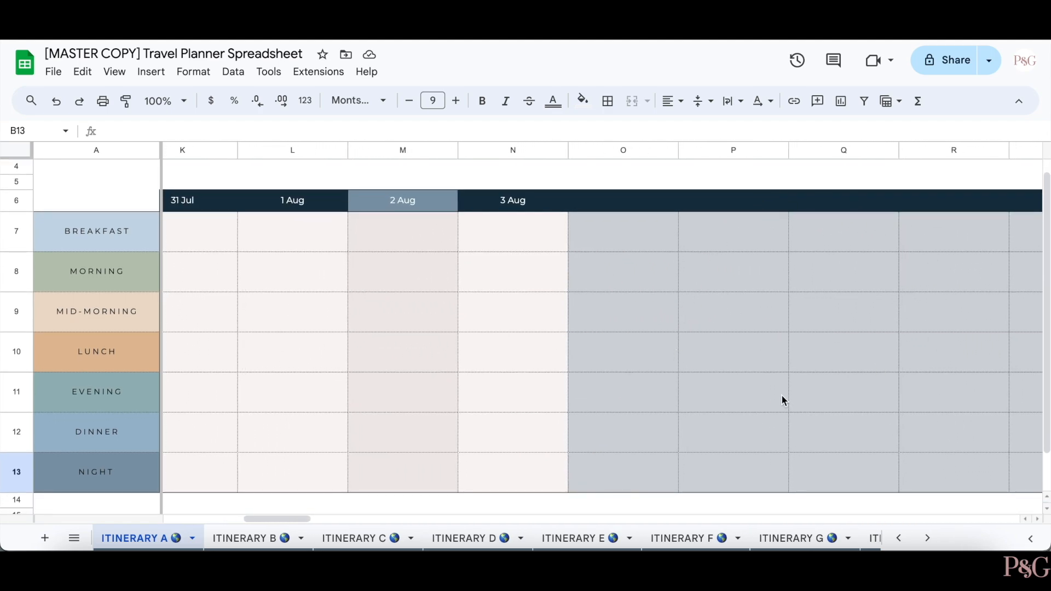
{"action": "scroll", "coordinate": [675, 354], "scroll_direction": "left", "scroll_amount": 2}
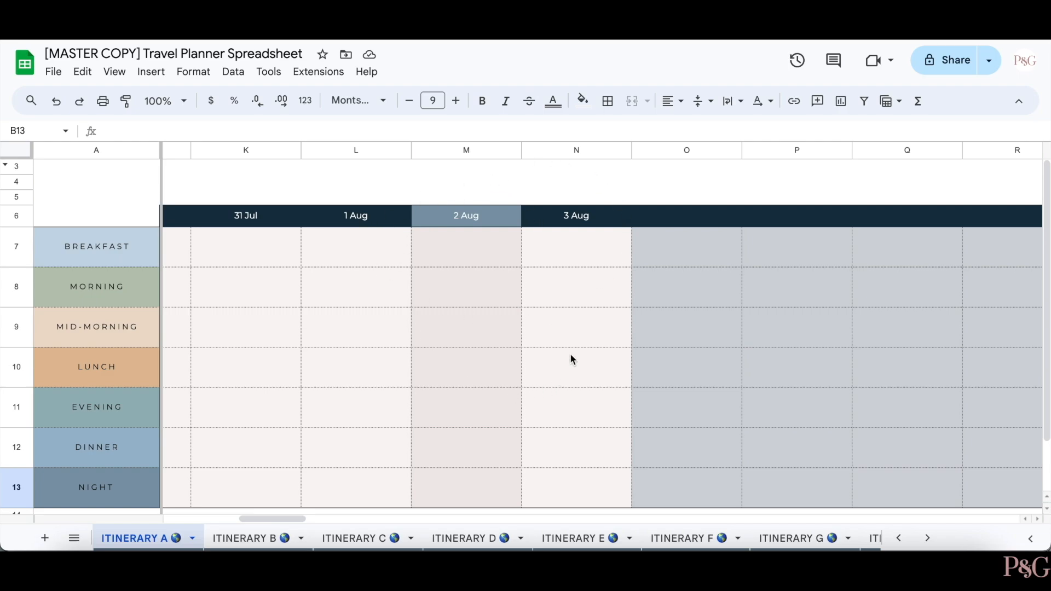
{"action": "scroll", "coordinate": [570, 353], "scroll_direction": "left", "scroll_amount": 10}
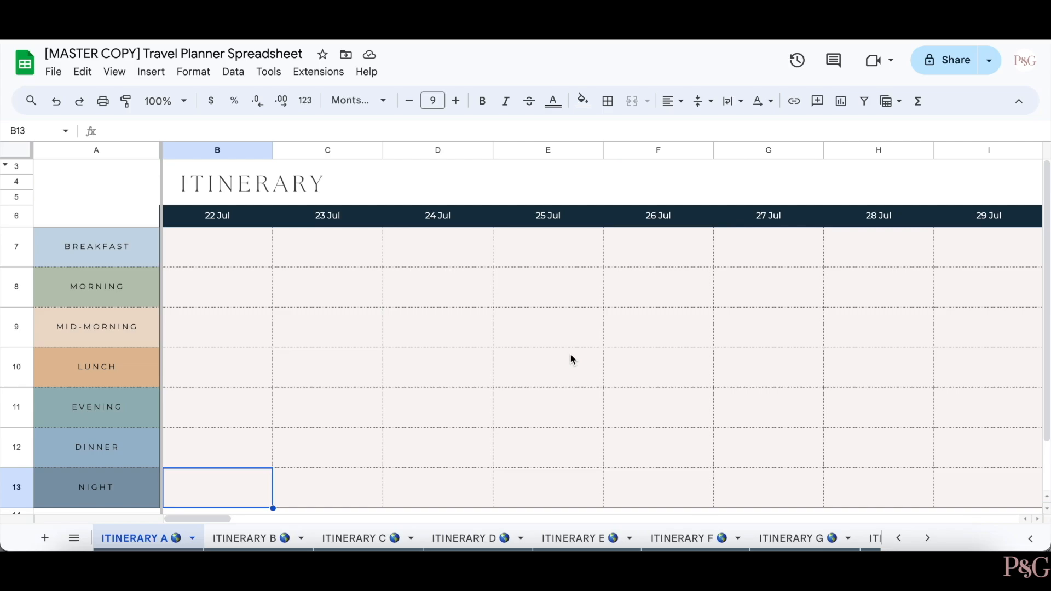
- On ITINERARY B, paste the Eiffel Tower photo into Name 2's 22 Jul cell C10
{"action": "left_click", "coordinate": [259, 538]}
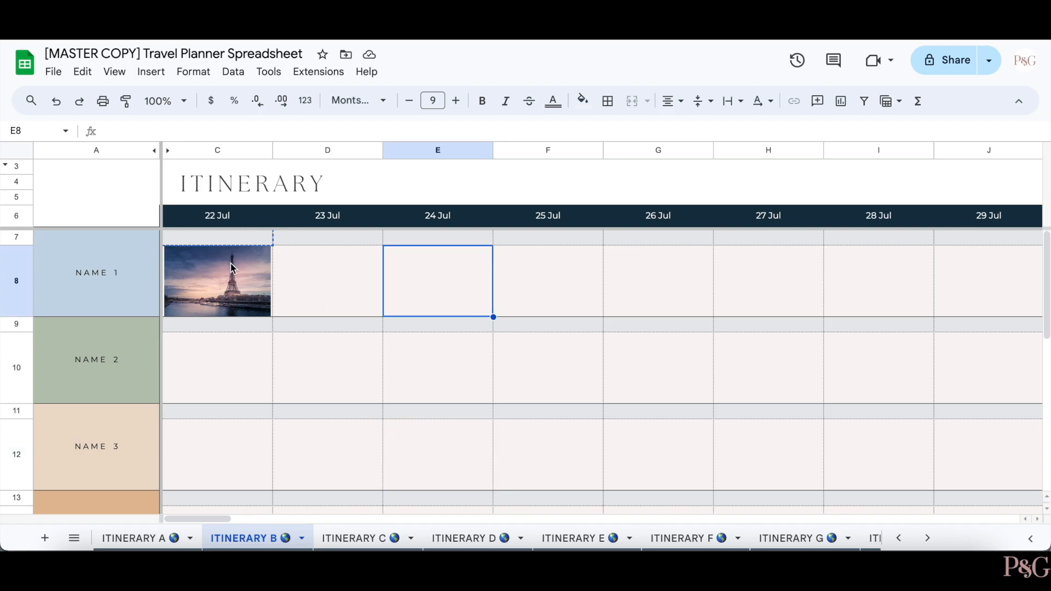
{"action": "left_click", "coordinate": [232, 328]}
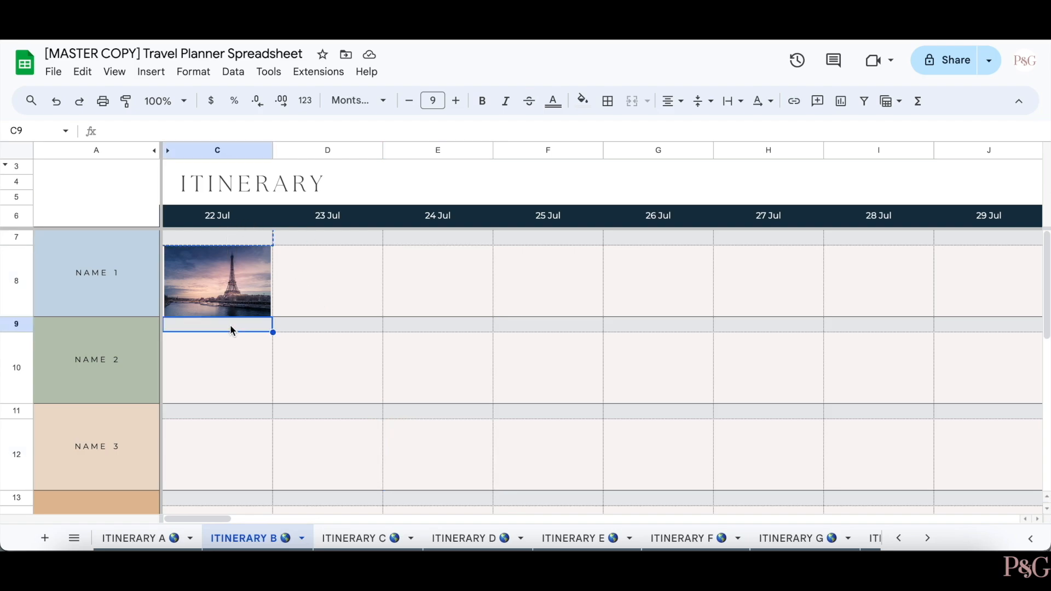
{"action": "left_click", "coordinate": [363, 364]}
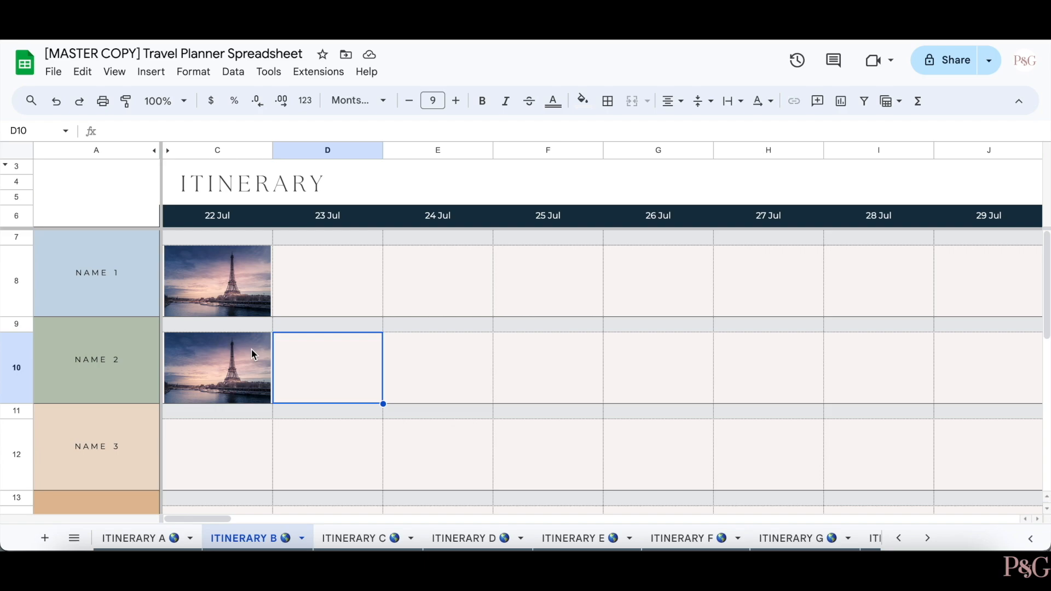
{"action": "scroll", "coordinate": [258, 329], "scroll_direction": "down", "scroll_amount": 6}
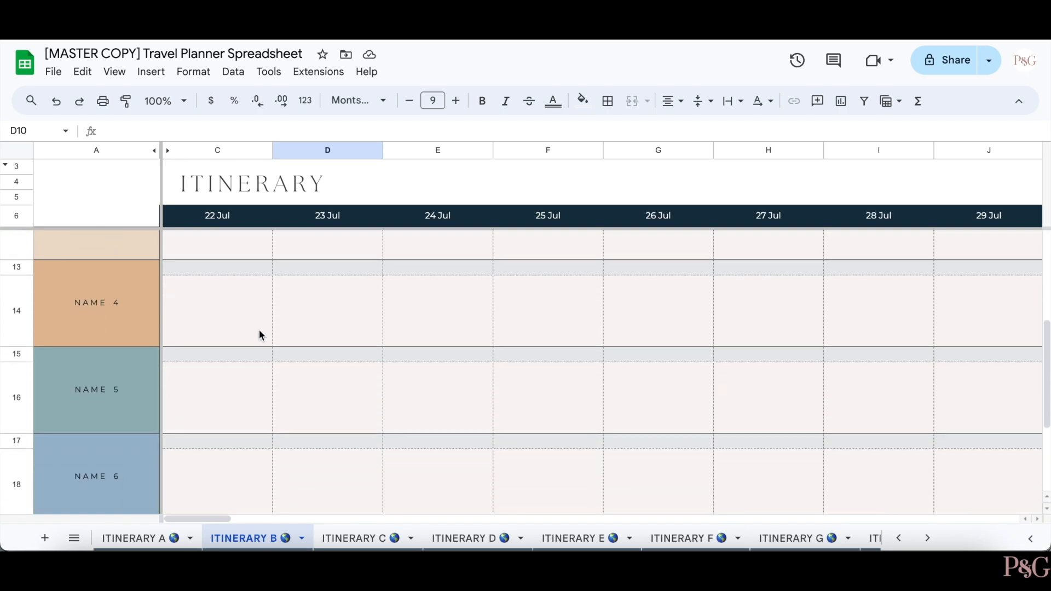
{"action": "scroll", "coordinate": [258, 330], "scroll_direction": "up", "scroll_amount": 6}
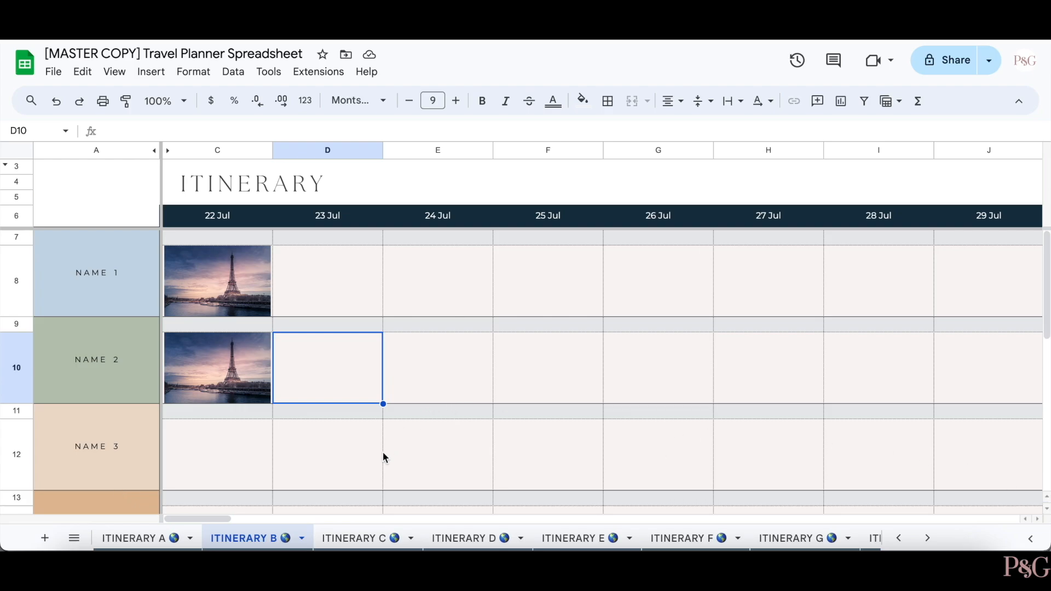
{"action": "left_click", "coordinate": [378, 533]}
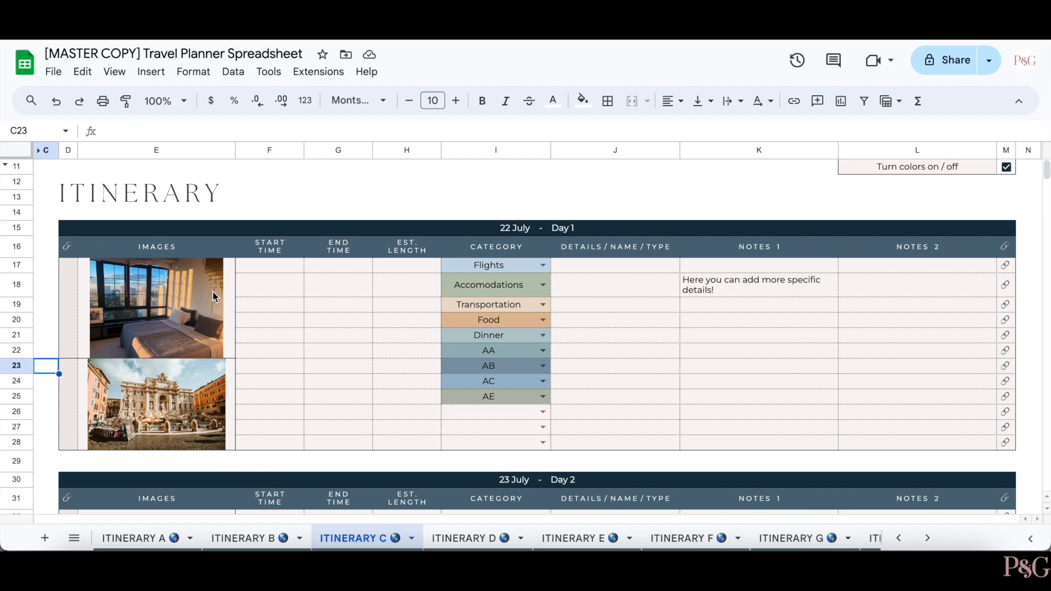
{"action": "left_click", "coordinate": [70, 287]}
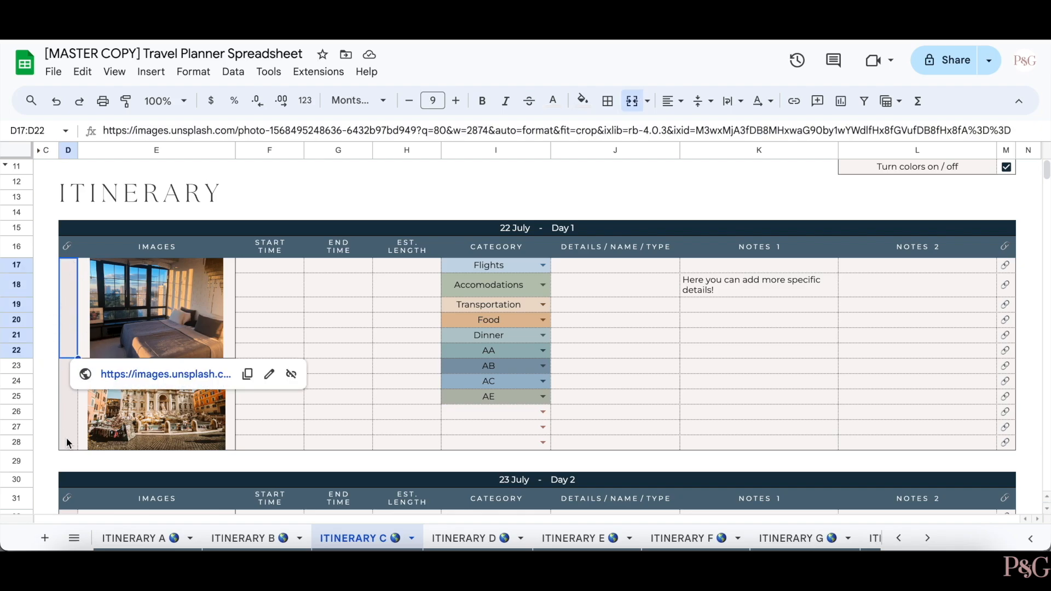
{"action": "left_click", "coordinate": [48, 306]}
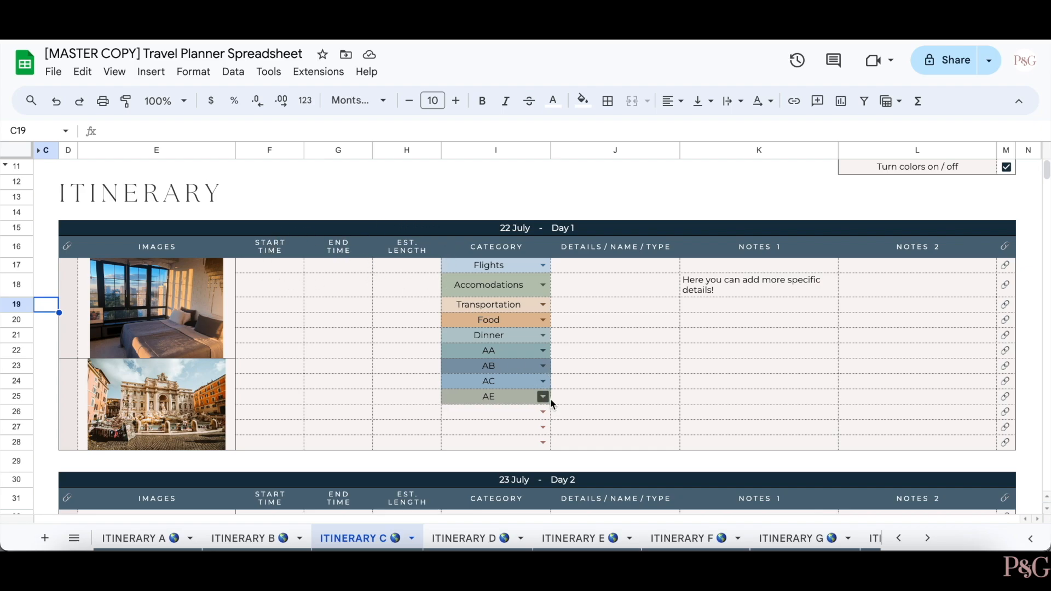
{"action": "left_click", "coordinate": [544, 320]}
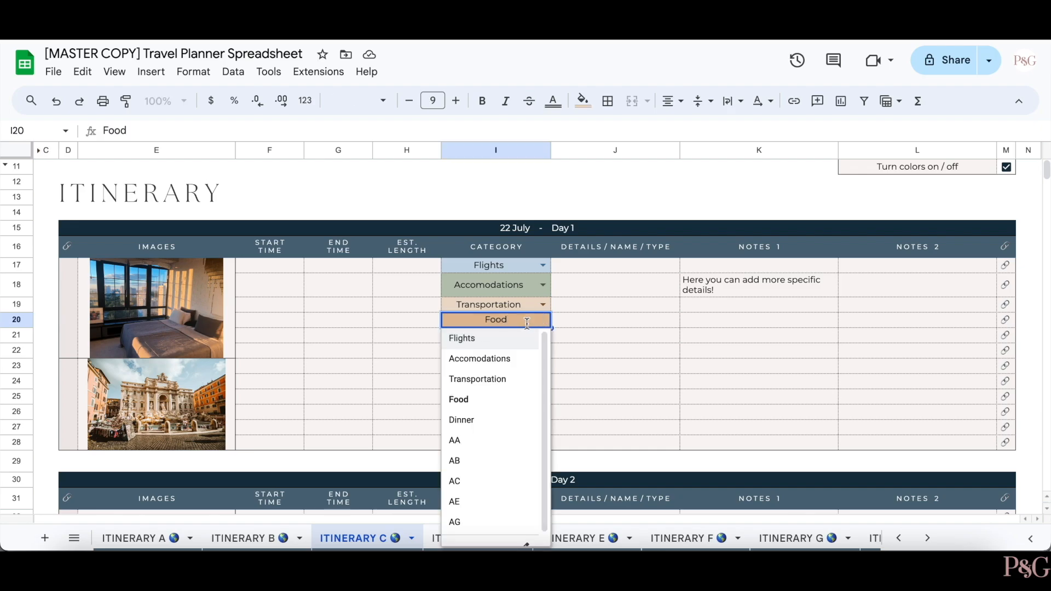
{"action": "left_click", "coordinate": [513, 378]}
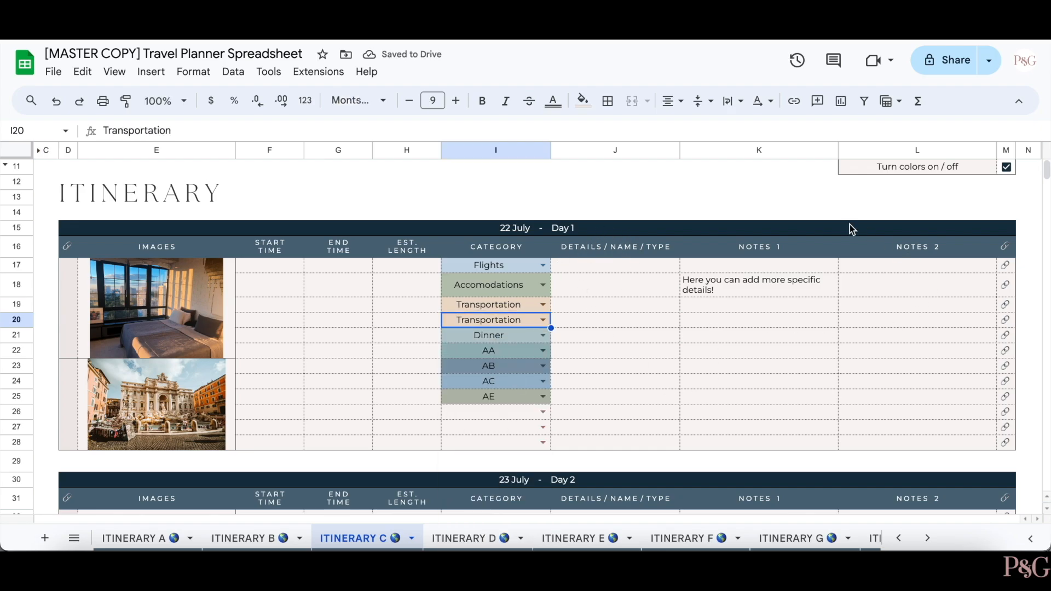
{"action": "left_click", "coordinate": [1006, 266]}
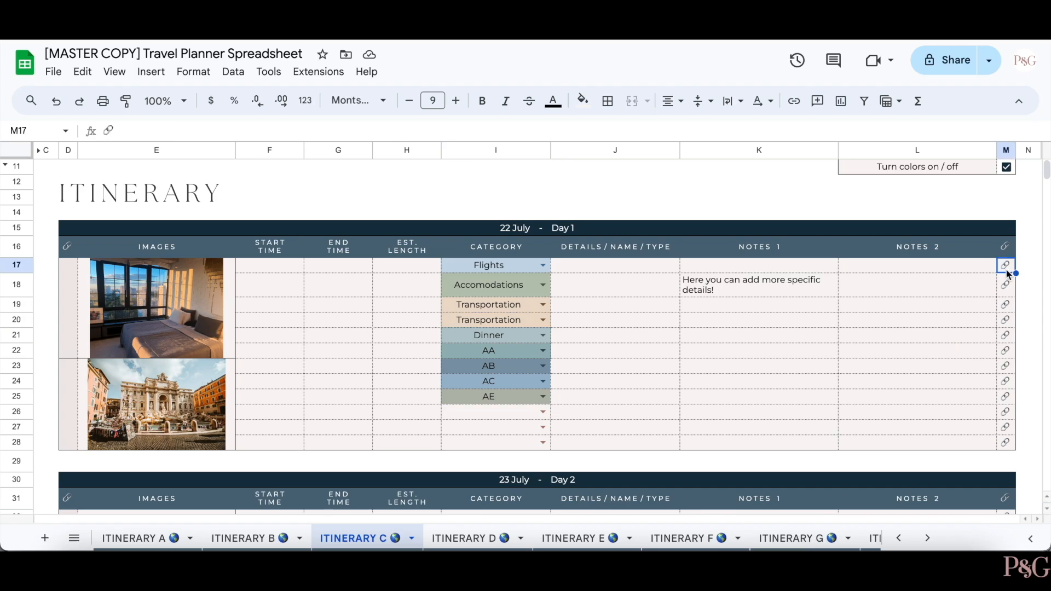
{"action": "left_click", "coordinate": [795, 321]}
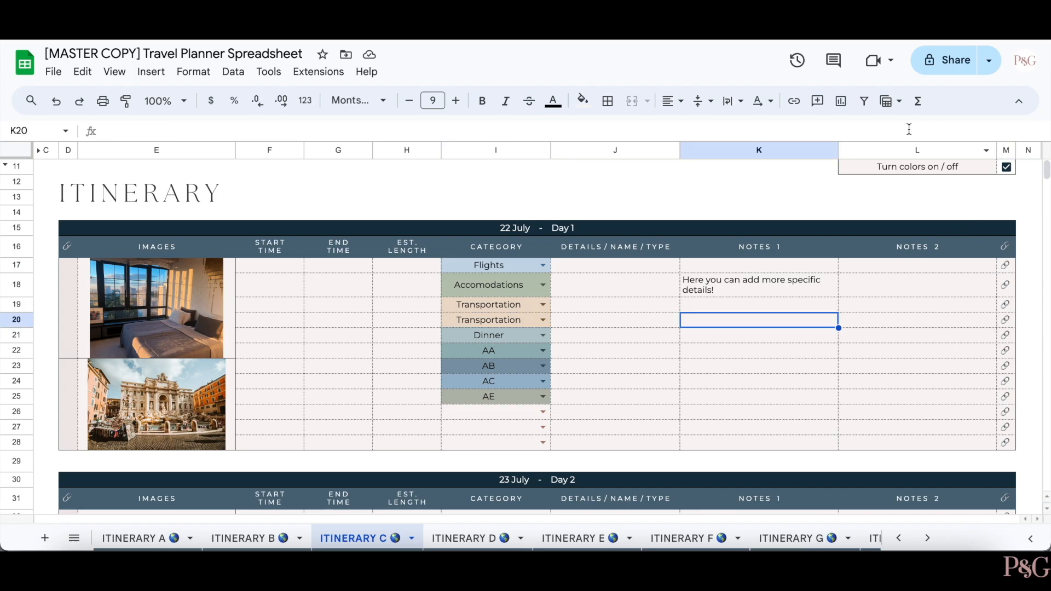
{"action": "left_click", "coordinate": [1006, 167]}
{"action": "left_click", "coordinate": [1008, 168]}
{"action": "left_click", "coordinate": [1008, 168]}
{"action": "left_click", "coordinate": [1007, 168]}
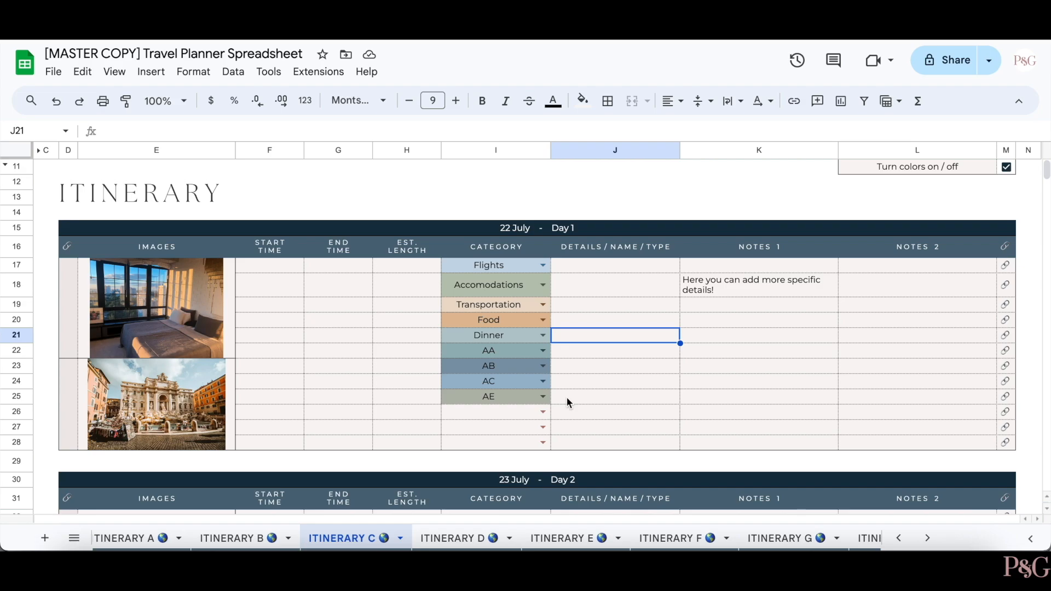
{"action": "key", "text": "ctrl+p"}
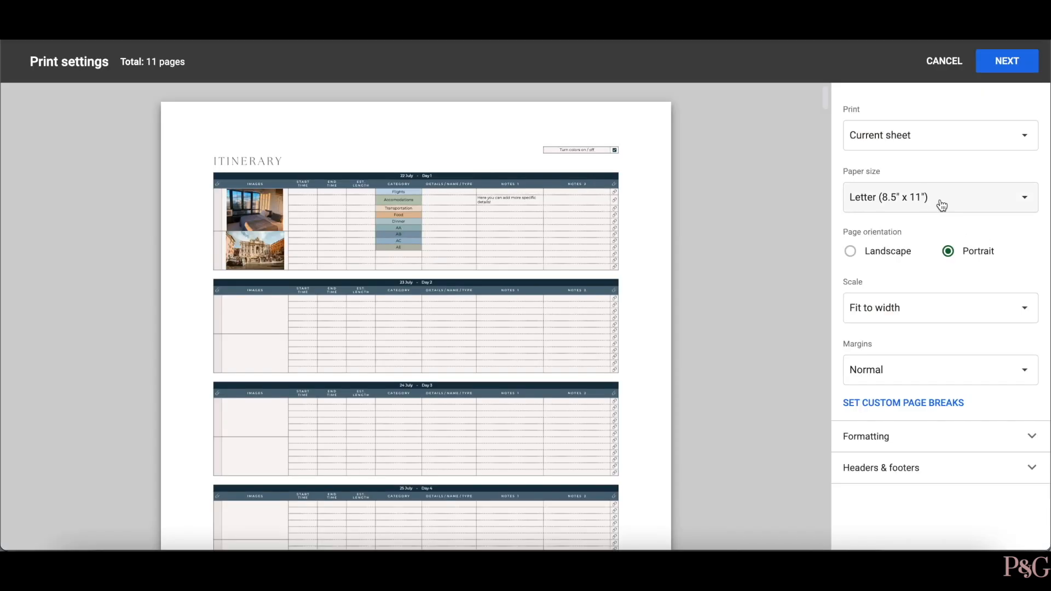
{"action": "left_click", "coordinate": [851, 251]}
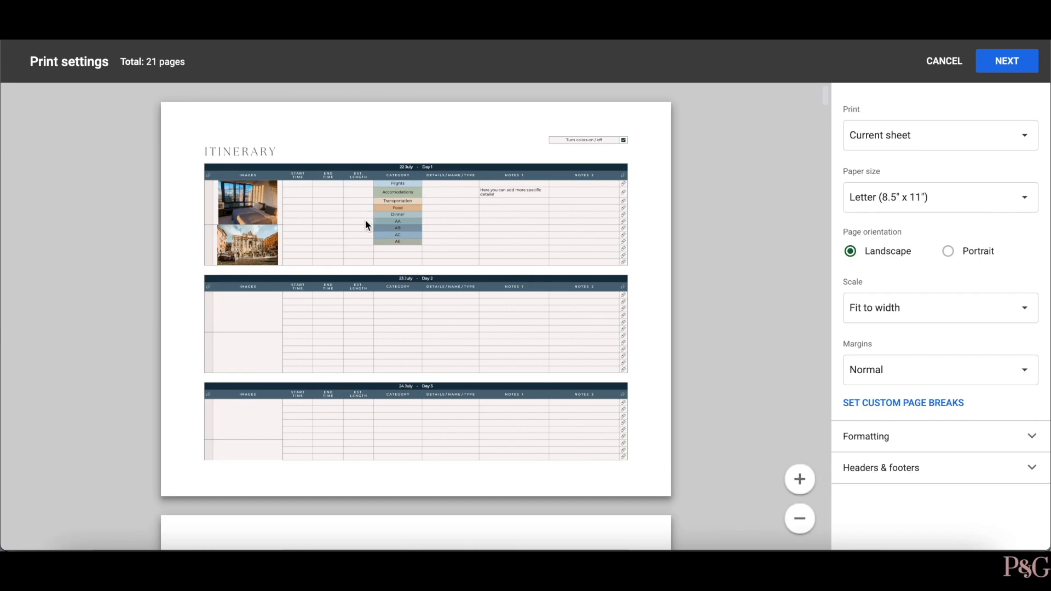
{"action": "left_click", "coordinate": [950, 252]}
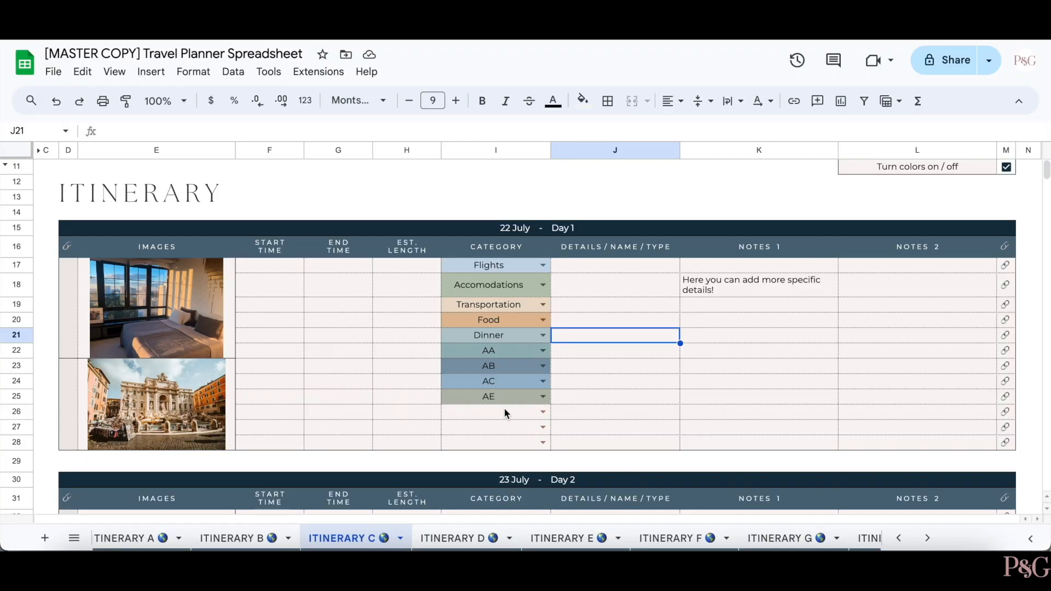
{"action": "left_click", "coordinate": [468, 530]}
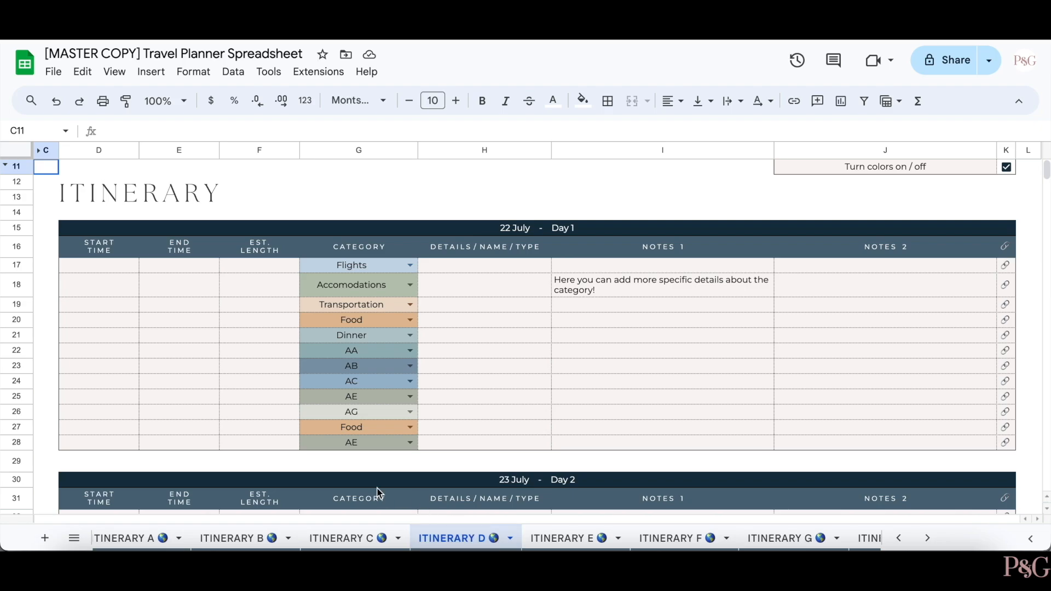
- Flip to ITINERARY C and back to ITINERARY D, then scroll through the Day 2–5 tables
{"action": "left_click", "coordinate": [359, 541]}
{"action": "left_click", "coordinate": [441, 539]}
{"action": "scroll", "coordinate": [778, 291], "scroll_direction": "down", "scroll_amount": 7}
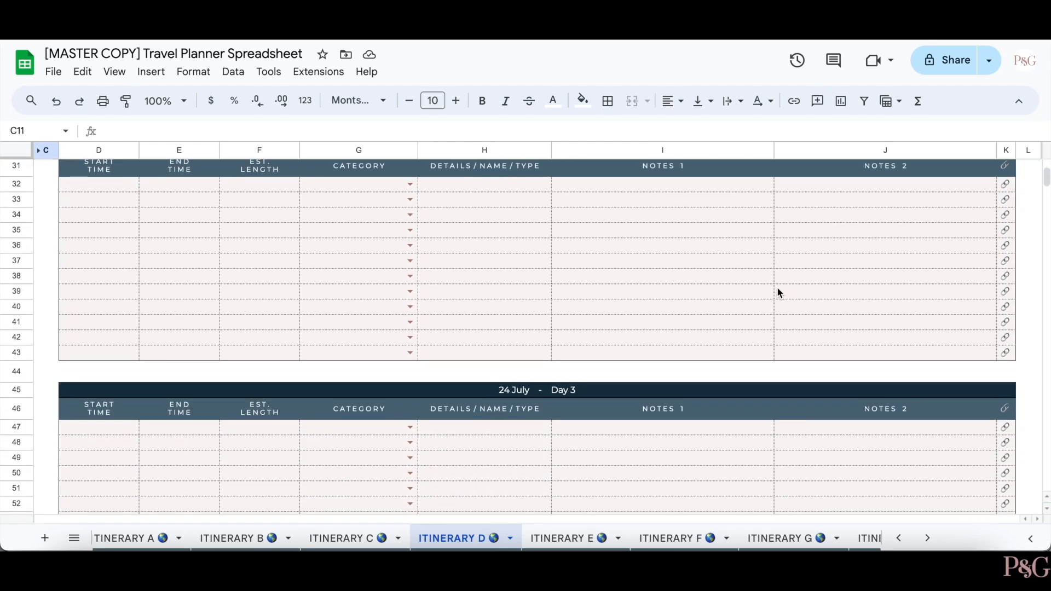
{"action": "scroll", "coordinate": [785, 273], "scroll_direction": "down", "scroll_amount": 5}
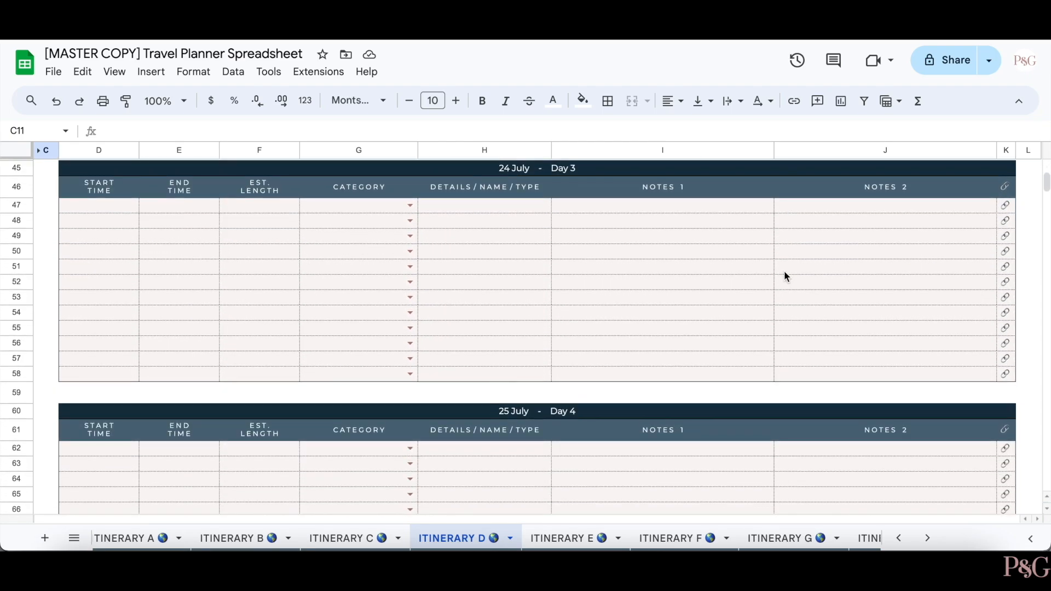
{"action": "scroll", "coordinate": [785, 273], "scroll_direction": "down", "scroll_amount": 5}
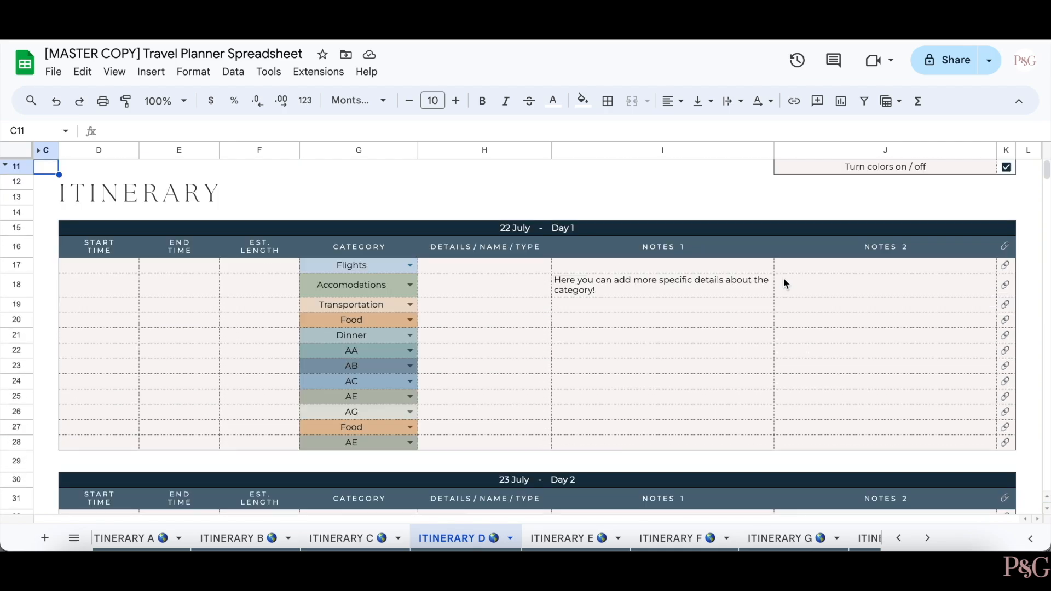
- Preview ITINERARY D's print layout in landscape and portrait, then cancel without printing
{"action": "key", "text": "ctrl+p"}
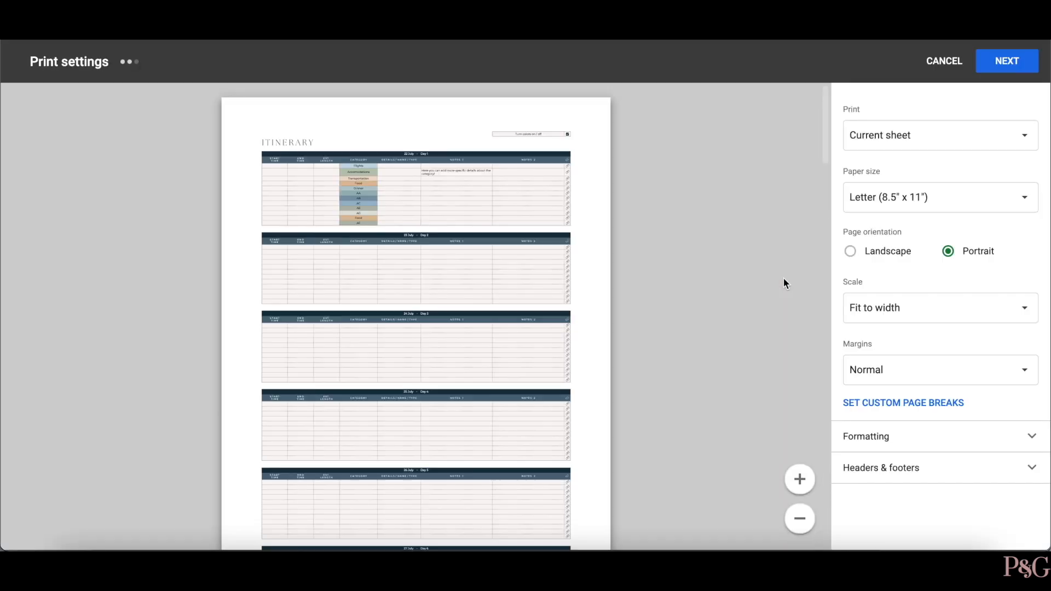
{"action": "left_click", "coordinate": [850, 251]}
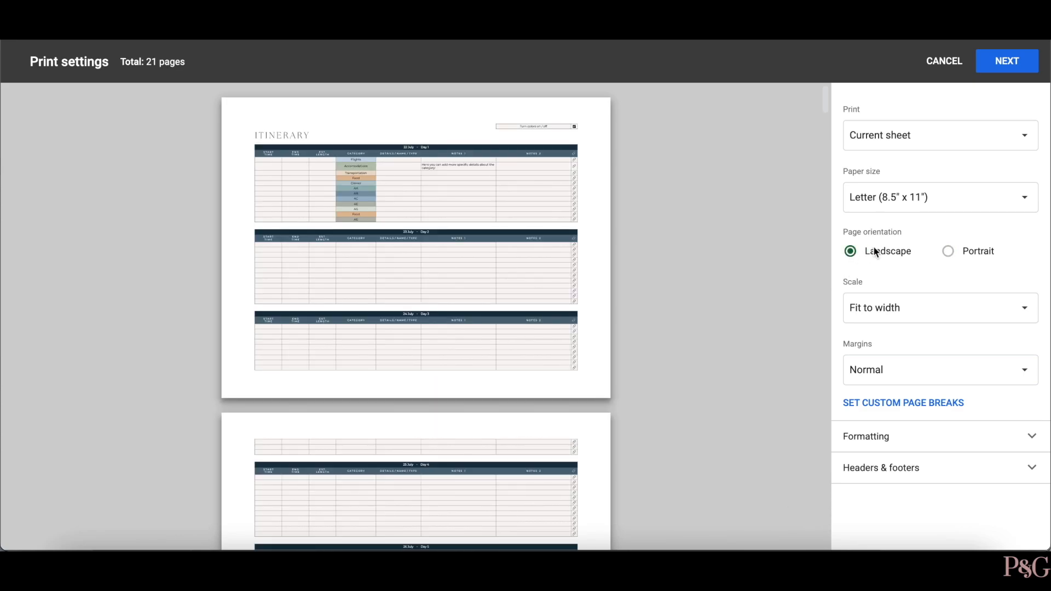
{"action": "left_click", "coordinate": [954, 251]}
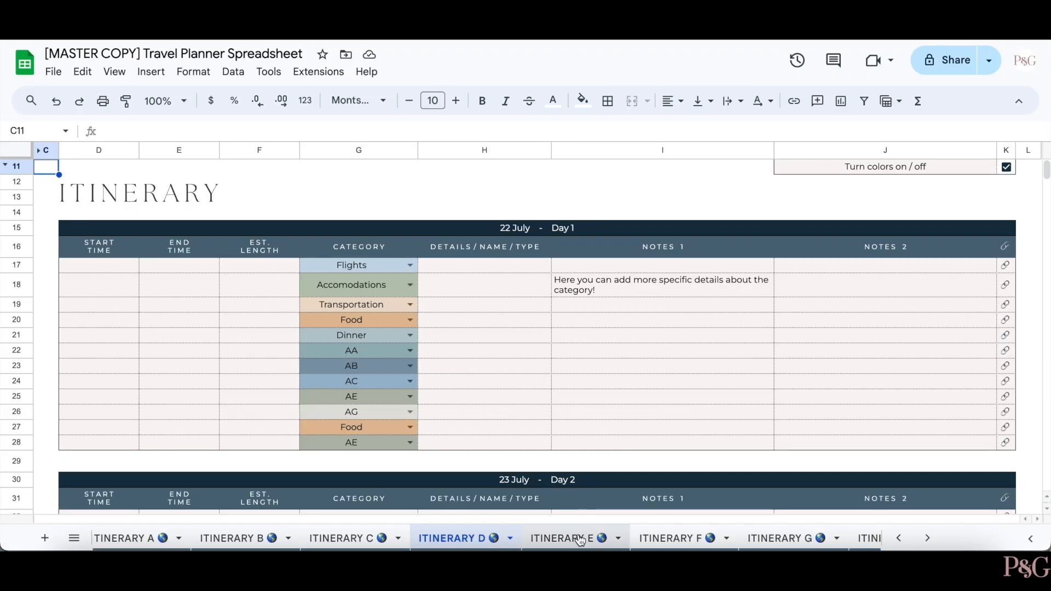
{"action": "left_click", "coordinate": [578, 537]}
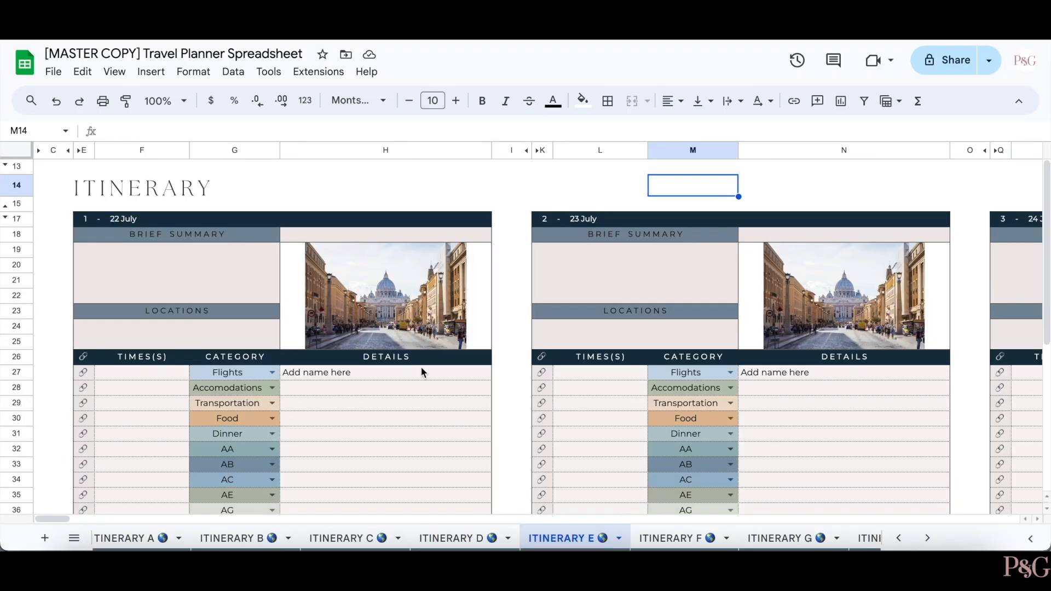
- Tick and then untick to-do items b and c on ITINERARY E
{"action": "scroll", "coordinate": [422, 367], "scroll_direction": "down", "scroll_amount": 3}
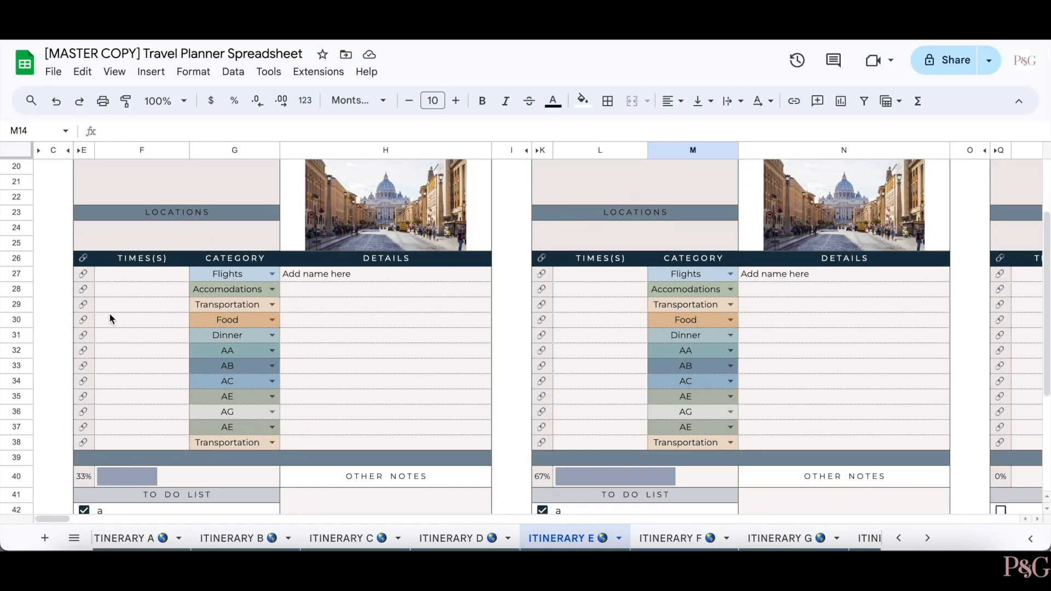
{"action": "scroll", "coordinate": [422, 416], "scroll_direction": "down", "scroll_amount": 3}
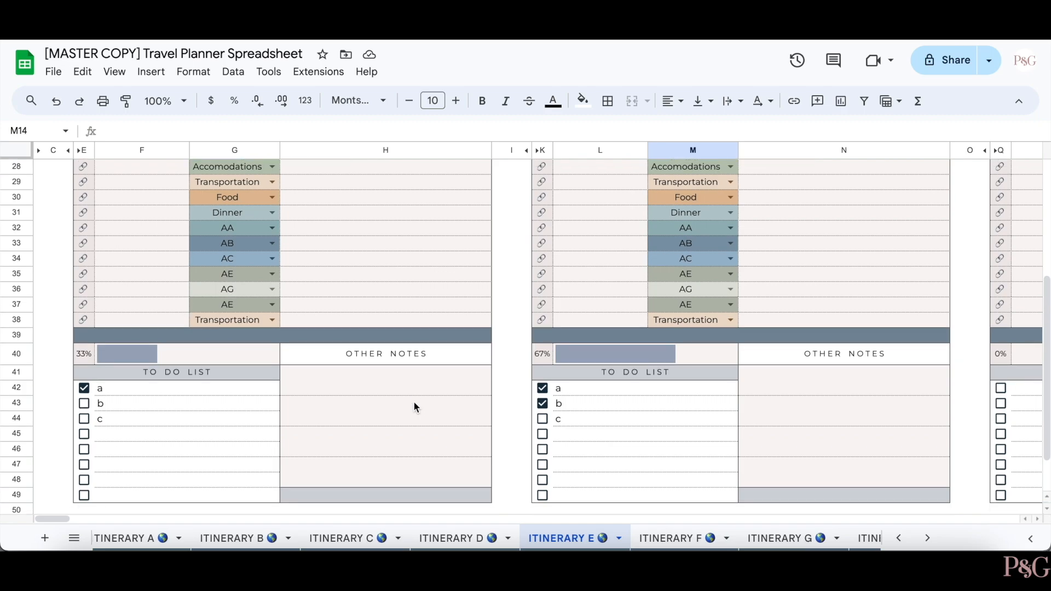
{"action": "left_click", "coordinate": [85, 401]}
{"action": "left_click", "coordinate": [85, 417]}
{"action": "left_click", "coordinate": [85, 417]}
{"action": "left_click", "coordinate": [85, 401]}
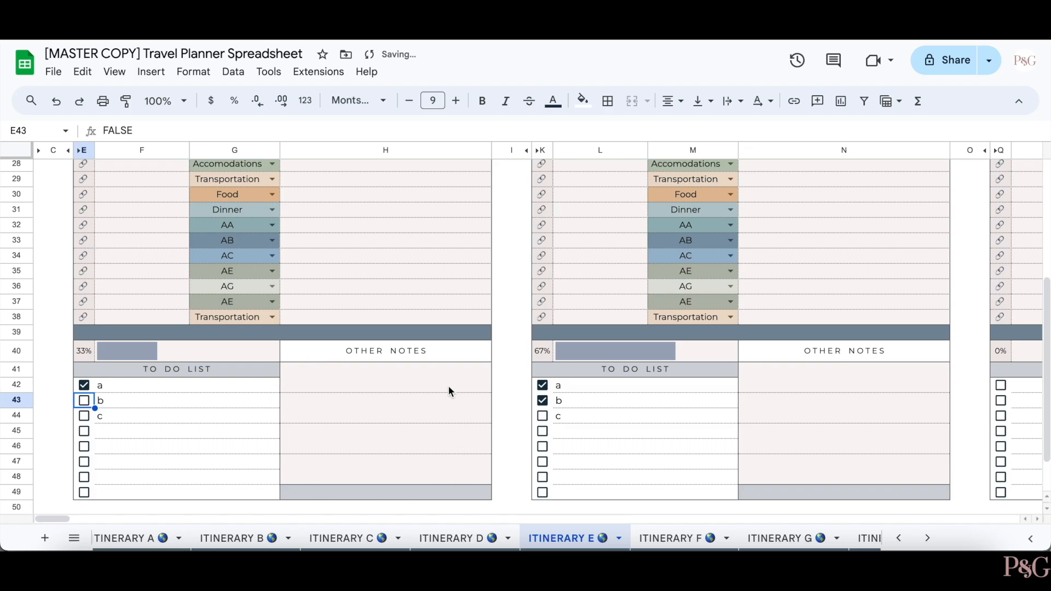
- Inspect the merged ITINERARY title cell and the link behind the Day 1 photo
{"action": "scroll", "coordinate": [425, 296], "scroll_direction": "up", "scroll_amount": 5}
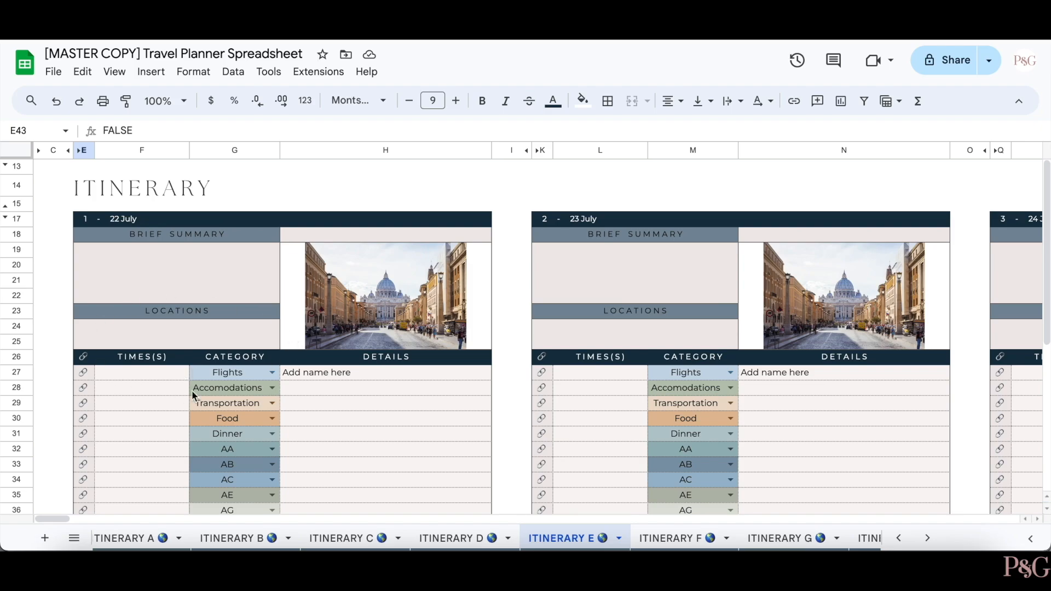
{"action": "left_click", "coordinate": [402, 187]}
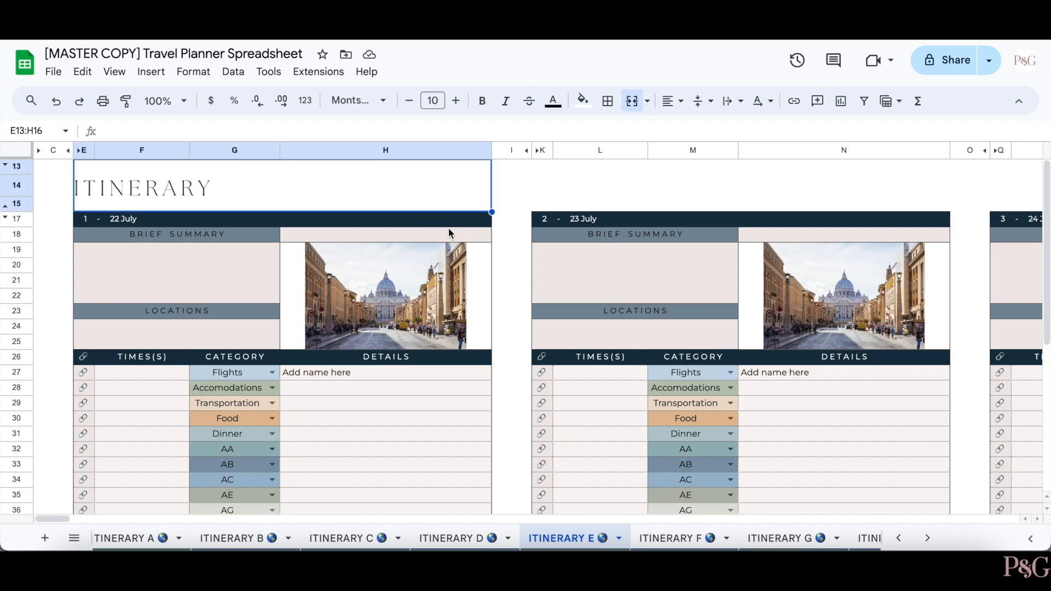
{"action": "key", "text": "Right"}
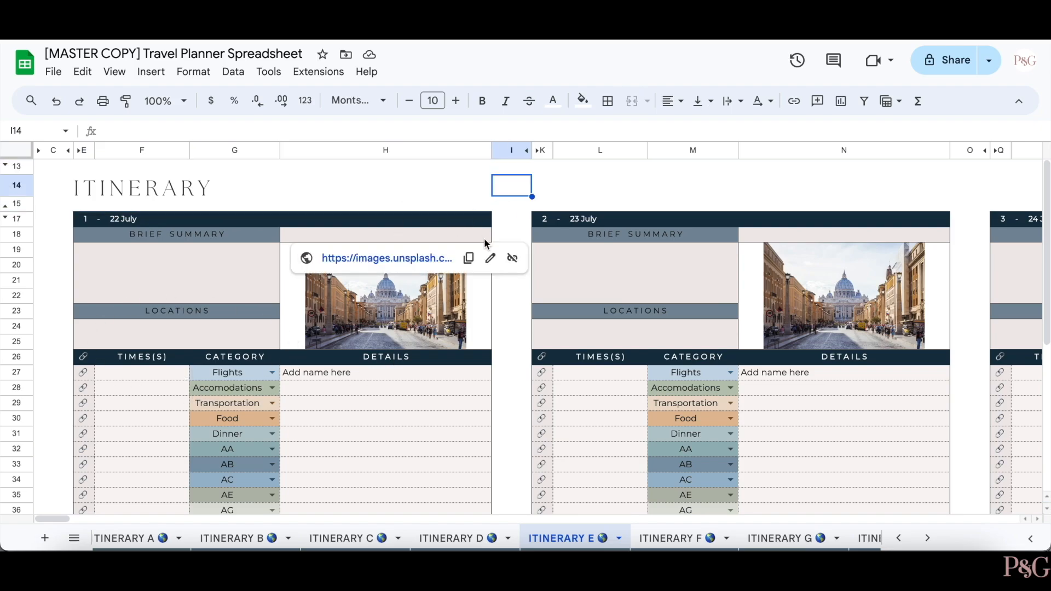
{"action": "left_click", "coordinate": [485, 244]}
{"action": "left_click", "coordinate": [513, 183]}
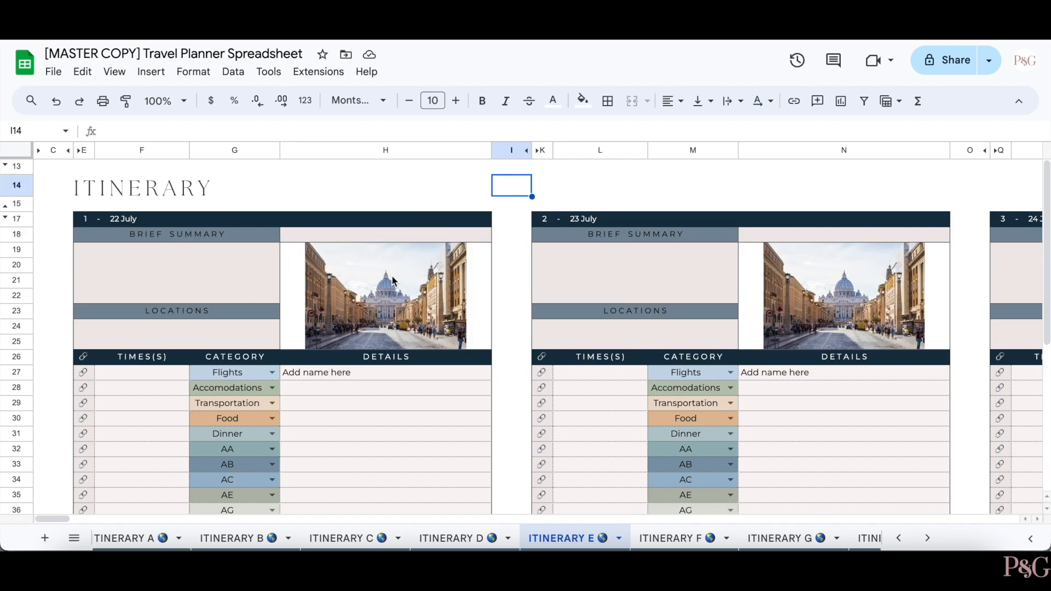
- Change G32's category from AA to Accomodations and go to ITINERARY F
{"action": "scroll", "coordinate": [392, 284], "scroll_direction": "down", "scroll_amount": 3}
{"action": "left_click", "coordinate": [273, 370]}
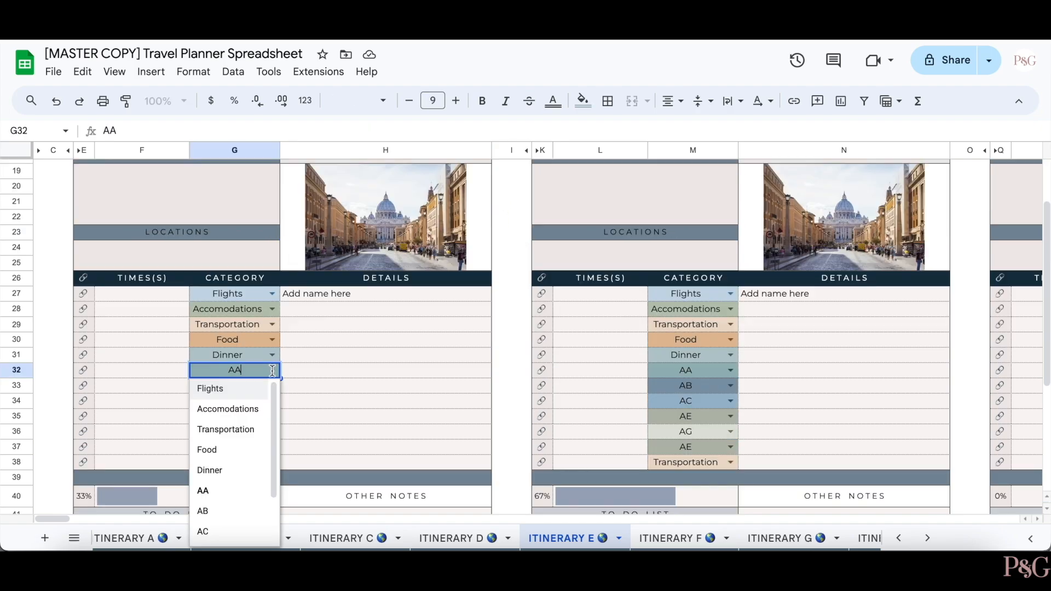
{"action": "left_click", "coordinate": [244, 408]}
{"action": "left_click", "coordinate": [355, 360]}
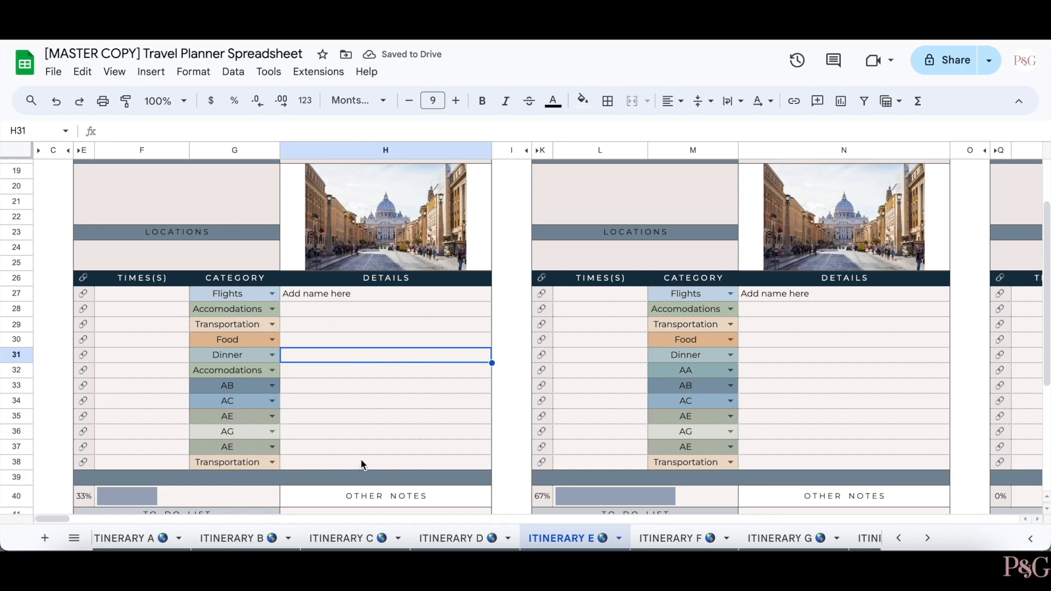
{"action": "scroll", "coordinate": [361, 464], "scroll_direction": "up", "scroll_amount": 3}
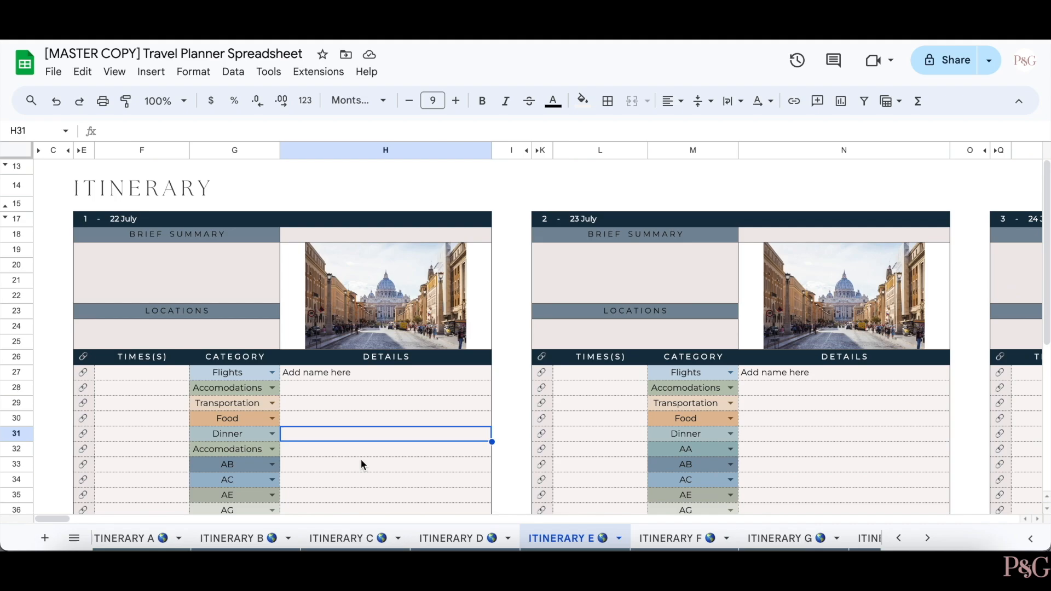
{"action": "left_click", "coordinate": [679, 539]}
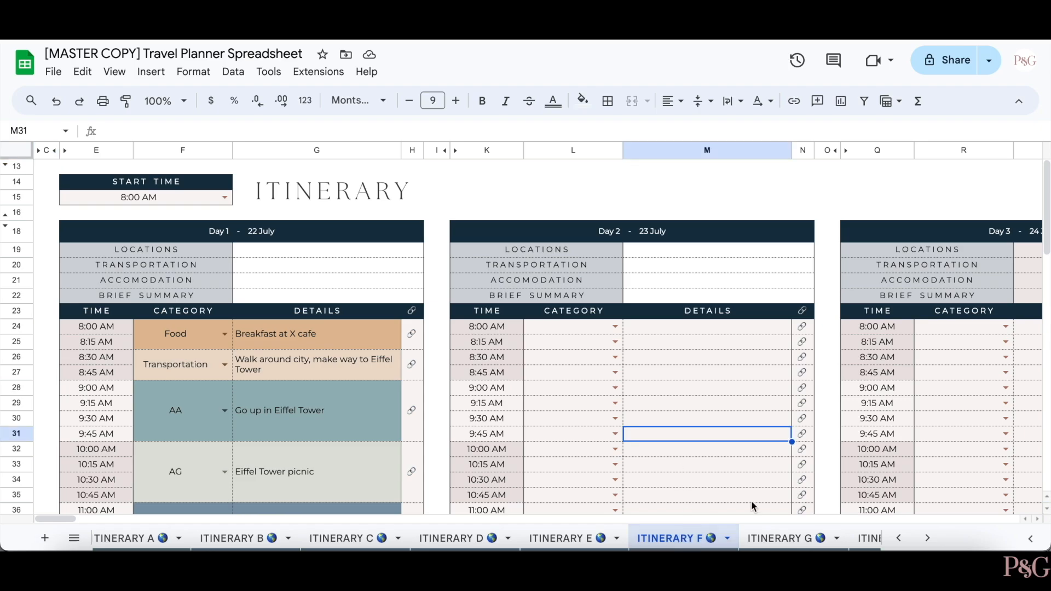
- Browse the ITINERARY G sheet, then return to ITINERARY F
{"action": "left_click", "coordinate": [797, 537]}
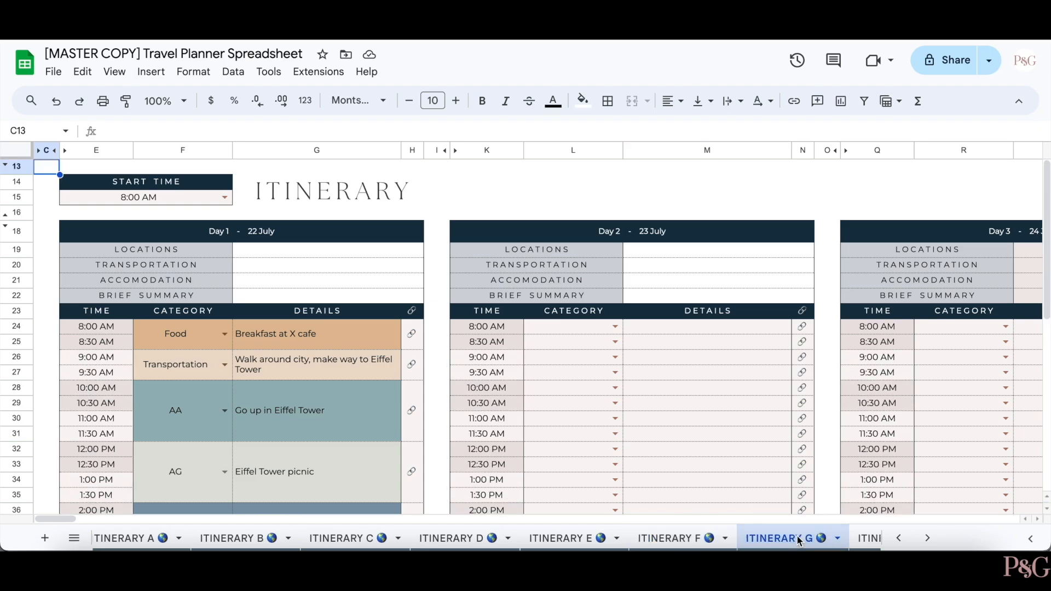
{"action": "left_click", "coordinate": [681, 537]}
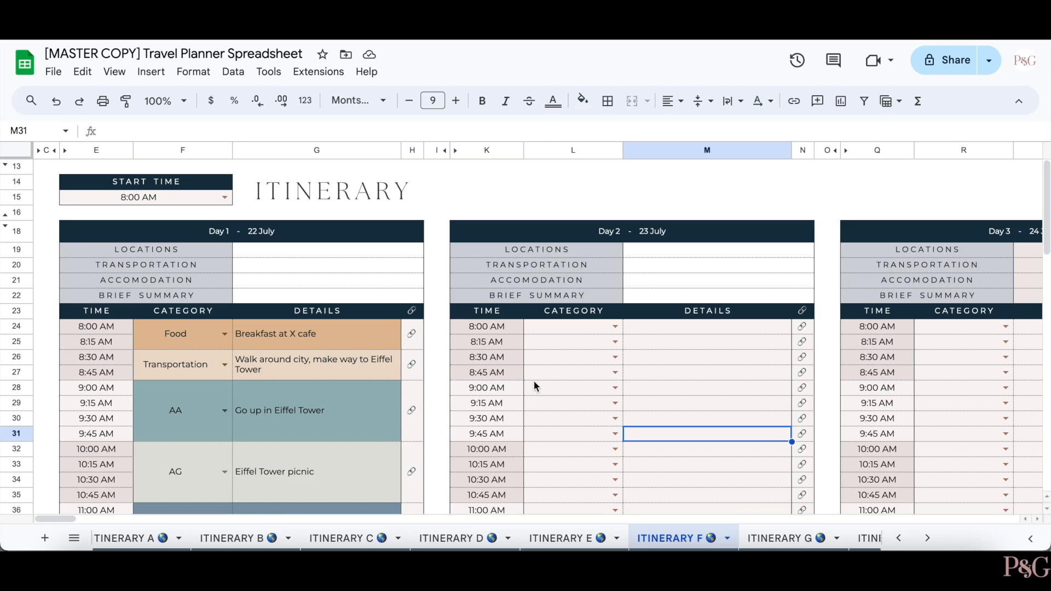
{"action": "left_click", "coordinate": [793, 538]}
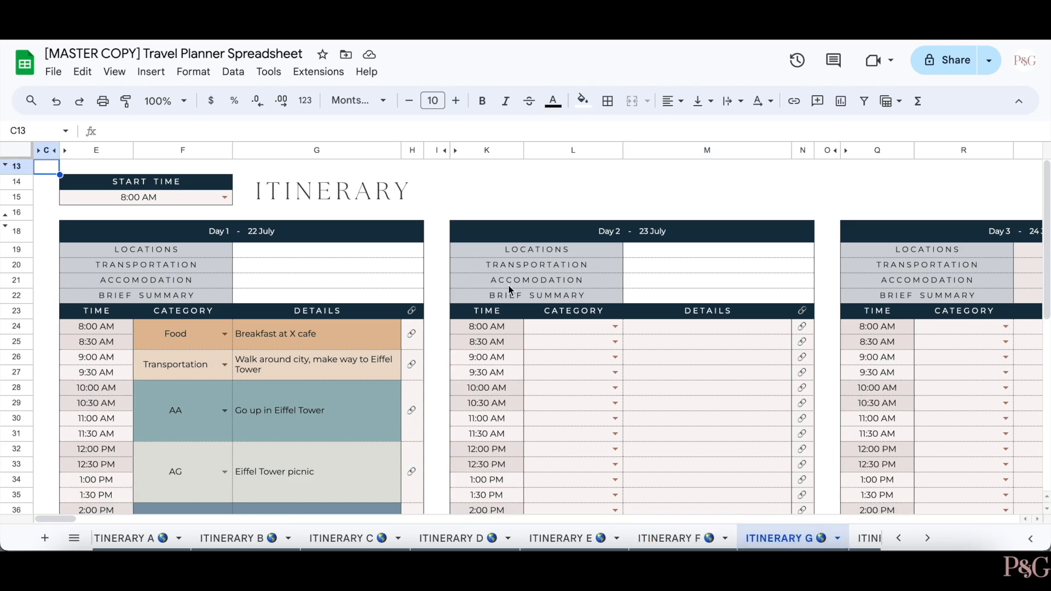
{"action": "scroll", "coordinate": [489, 444], "scroll_direction": "down", "scroll_amount": 8}
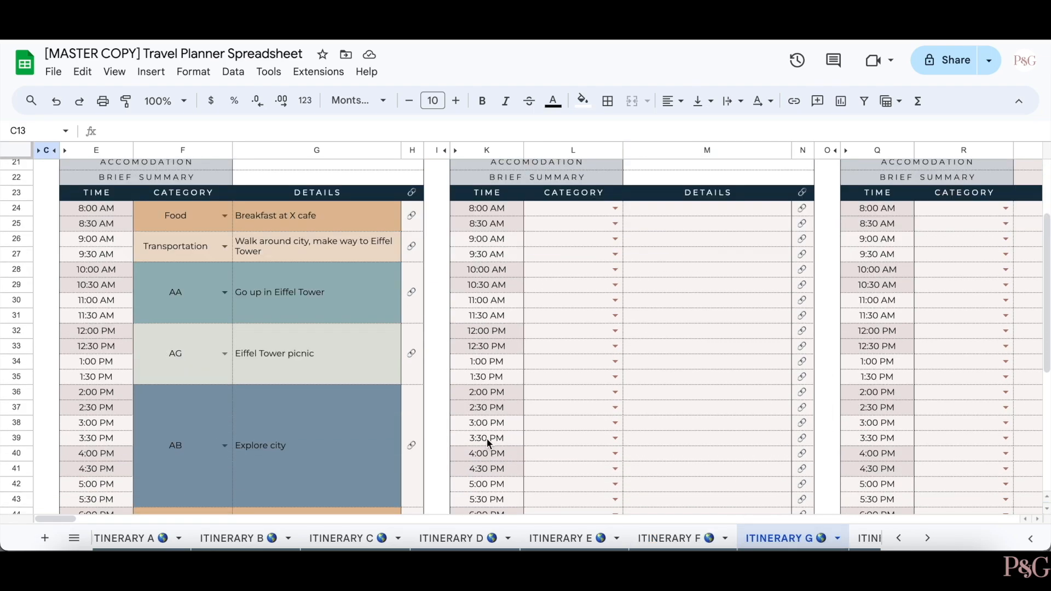
{"action": "scroll", "coordinate": [636, 281], "scroll_direction": "up", "scroll_amount": 5}
{"action": "scroll", "coordinate": [636, 281], "scroll_direction": "down", "scroll_amount": 5}
{"action": "scroll", "coordinate": [636, 280], "scroll_direction": "down", "scroll_amount": 2}
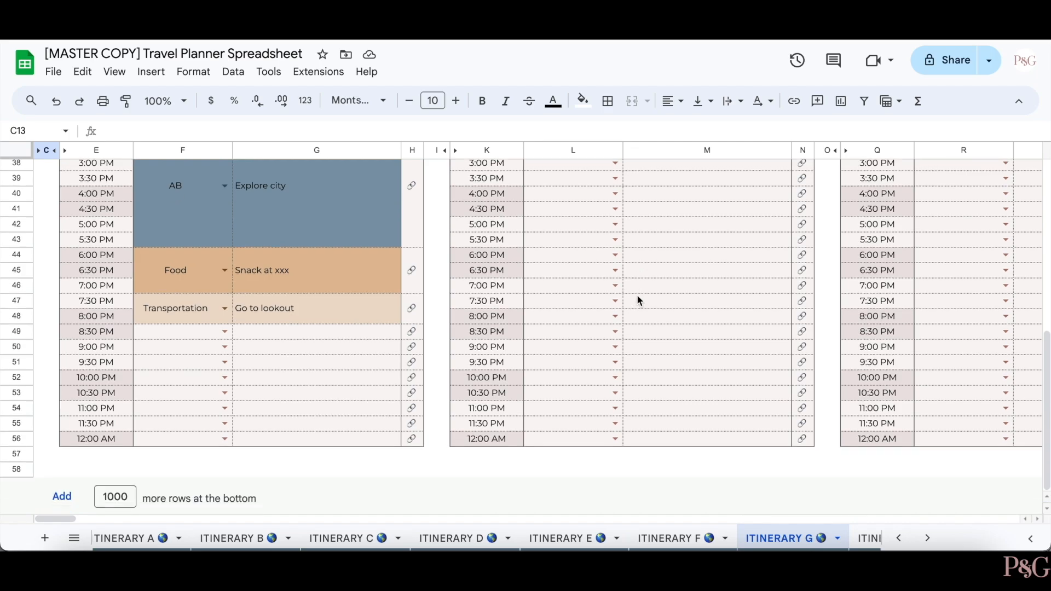
{"action": "scroll", "coordinate": [638, 298], "scroll_direction": "up", "scroll_amount": 10}
{"action": "left_click", "coordinate": [691, 538]}
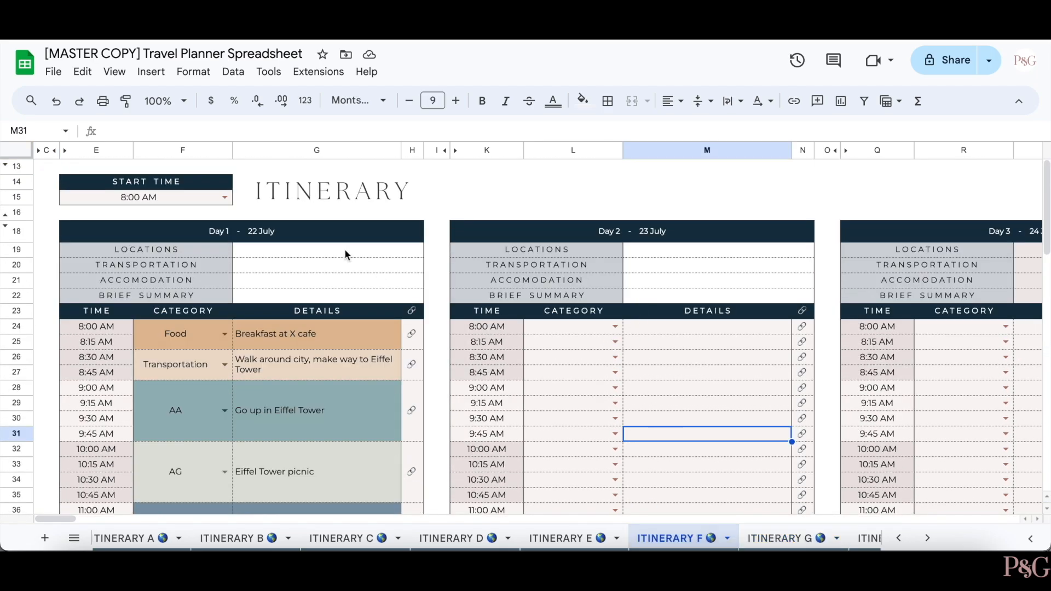
- Change ITINERARY F's Start Time to 7 AM from the suggestion list
{"action": "double_click", "coordinate": [220, 197]}
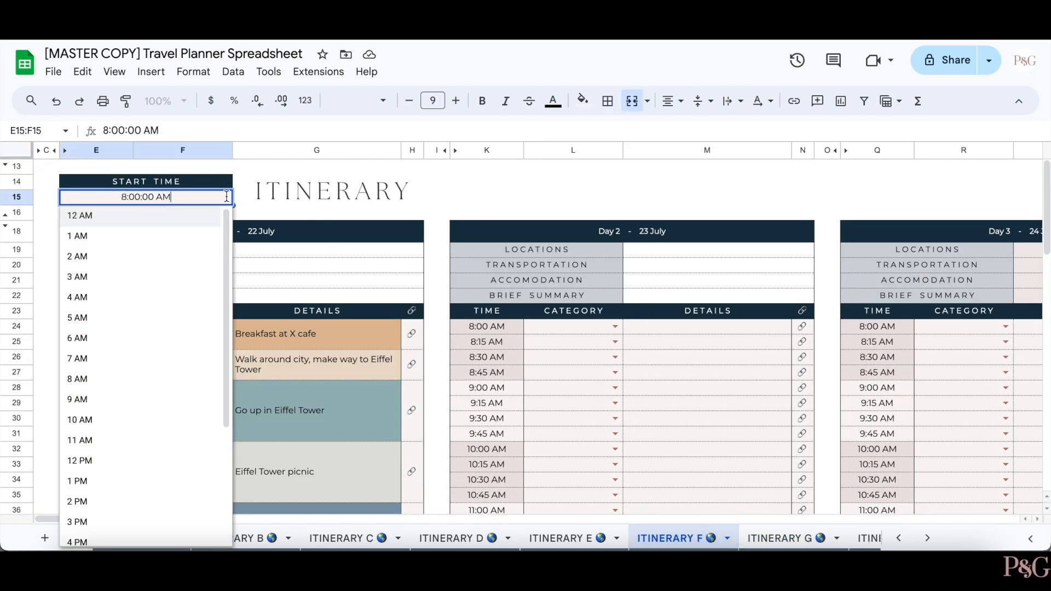
{"action": "left_click", "coordinate": [117, 363]}
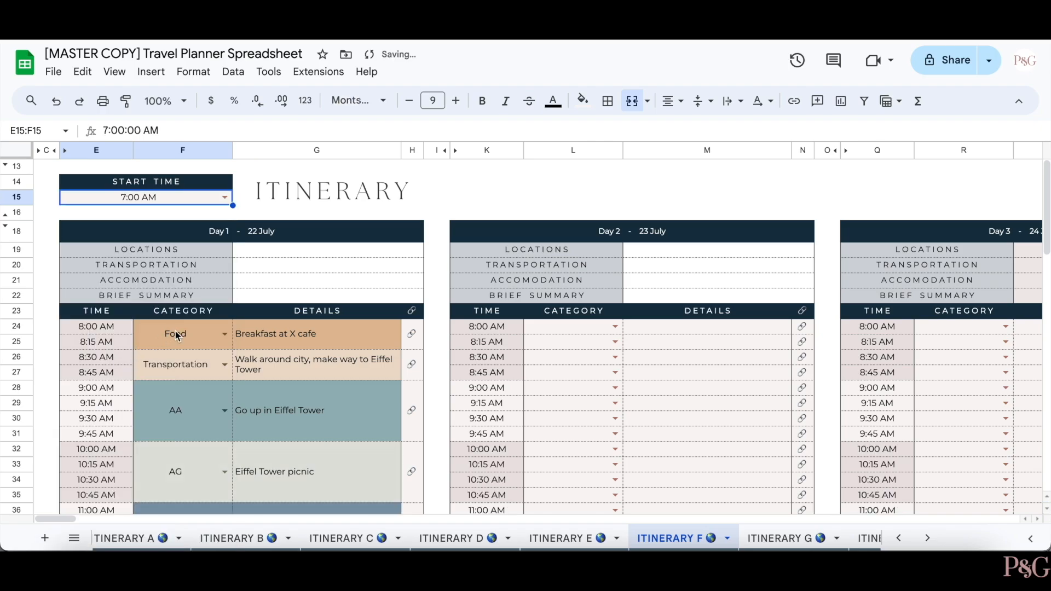
{"action": "scroll", "coordinate": [288, 329], "scroll_direction": "down", "scroll_amount": 5}
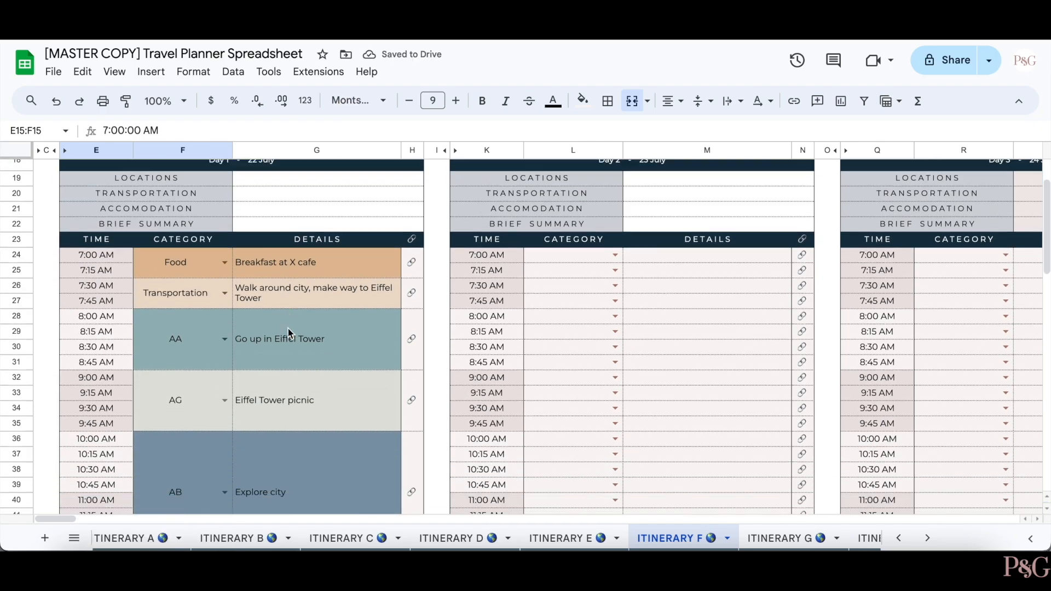
{"action": "scroll", "coordinate": [288, 328], "scroll_direction": "up", "scroll_amount": 5}
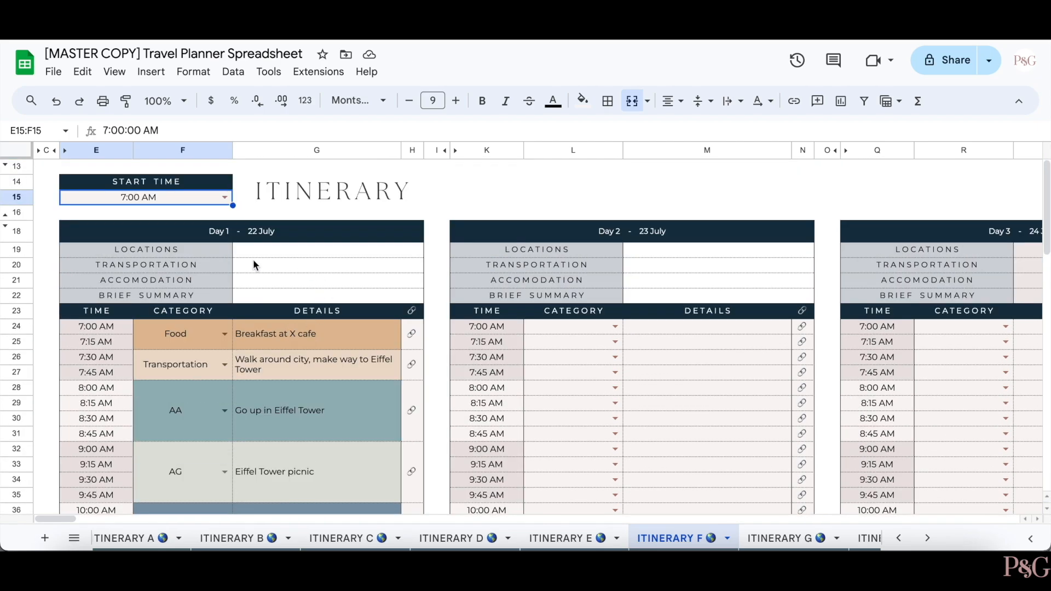
- Point out the LOCATIONS, TRANSPORTATION, ACCOMODATION rows and brief summary, then open Day 2's 7:30 AM category list
{"action": "left_click", "coordinate": [193, 248]}
{"action": "left_click", "coordinate": [220, 265]}
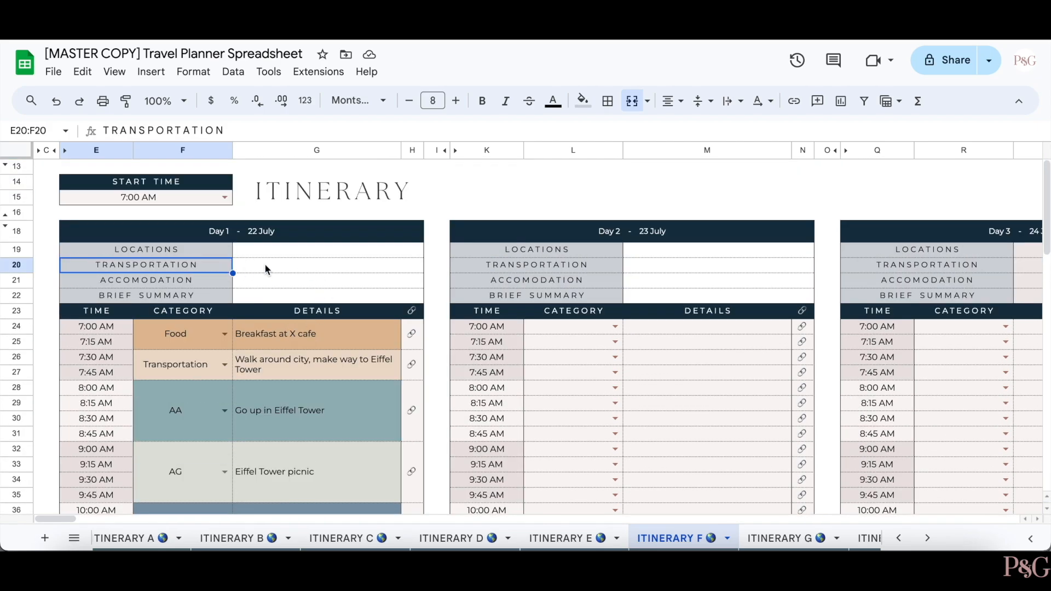
{"action": "left_click", "coordinate": [219, 281]}
{"action": "left_click", "coordinate": [258, 295]}
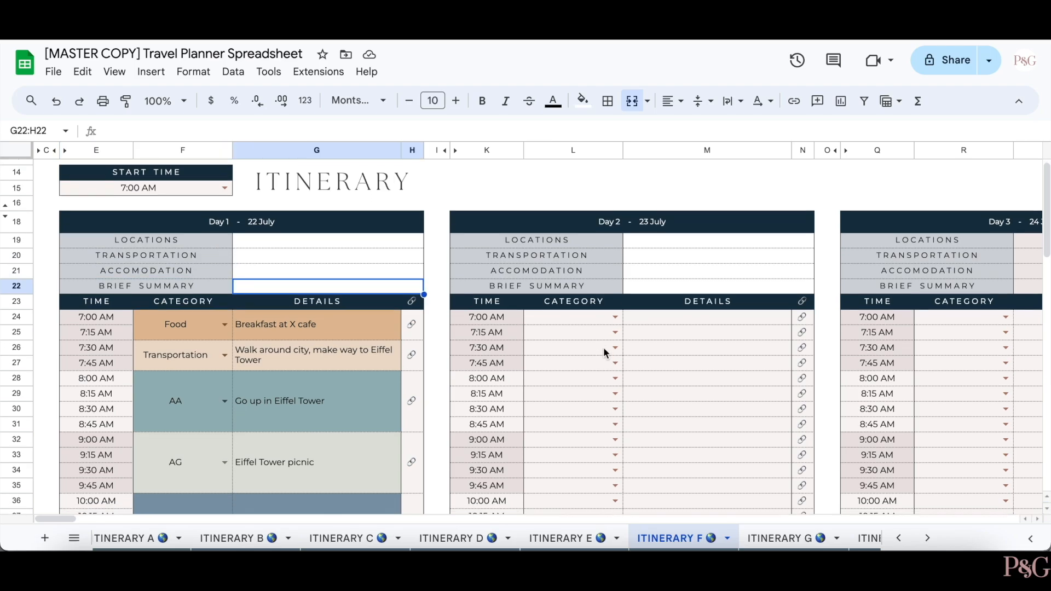
{"action": "scroll", "coordinate": [603, 347], "scroll_direction": "down", "scroll_amount": 2}
{"action": "left_click", "coordinate": [615, 283]}
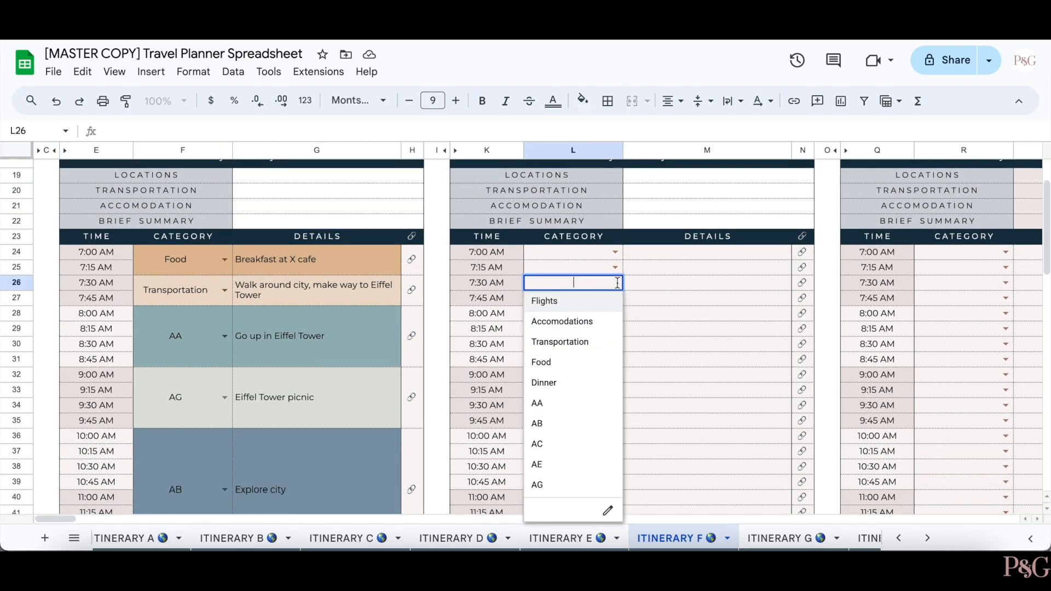
- Set the 7:30 AM slot on Day 2 to Transportation with details 'Add in your details!'
{"action": "left_click", "coordinate": [596, 341]}
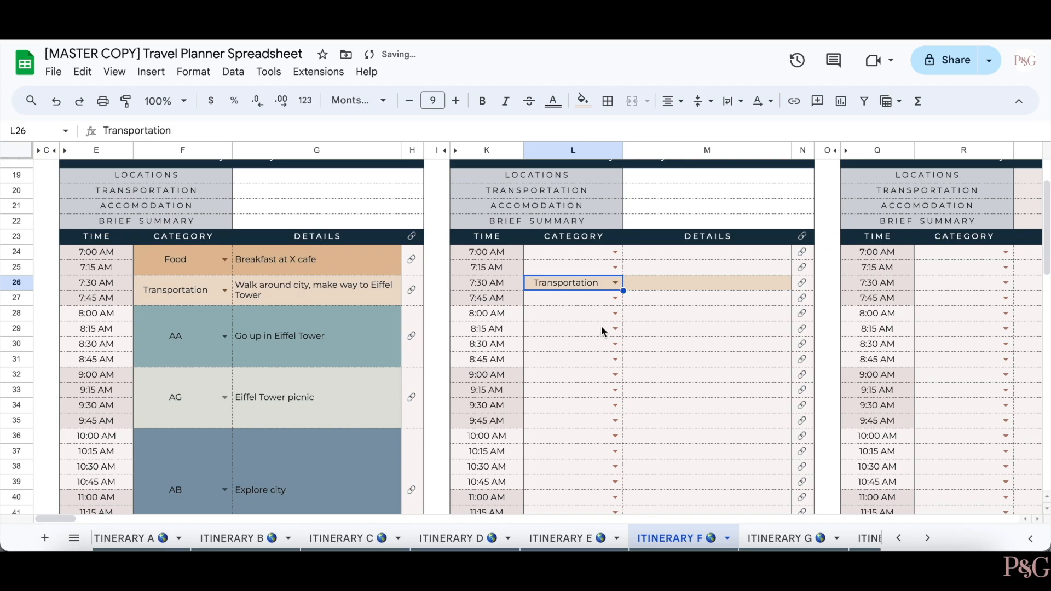
{"action": "left_click", "coordinate": [694, 320]}
{"action": "left_click", "coordinate": [672, 285]}
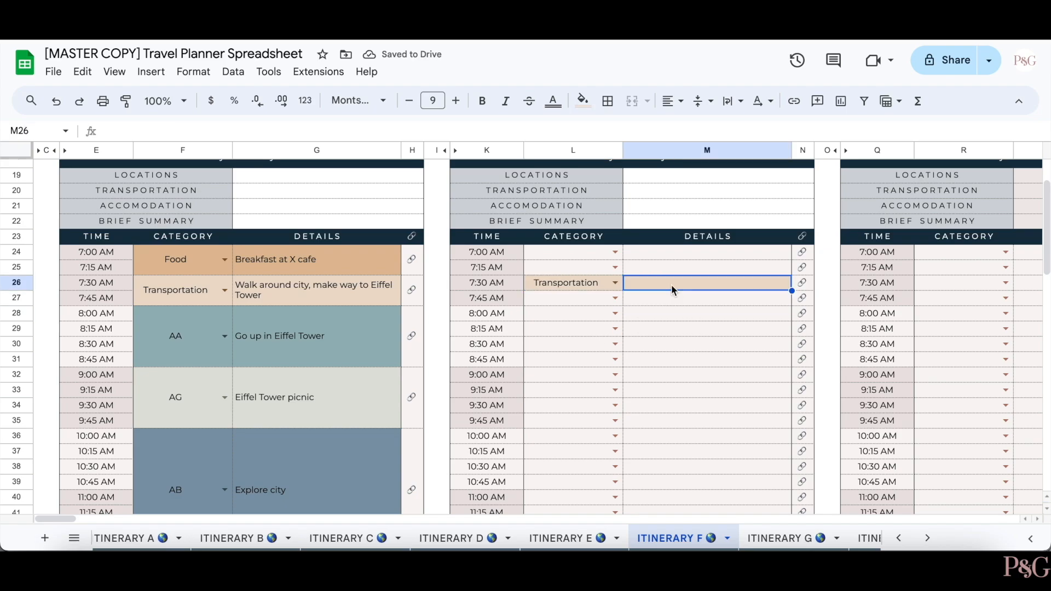
{"action": "type", "text": "Add in your d"}
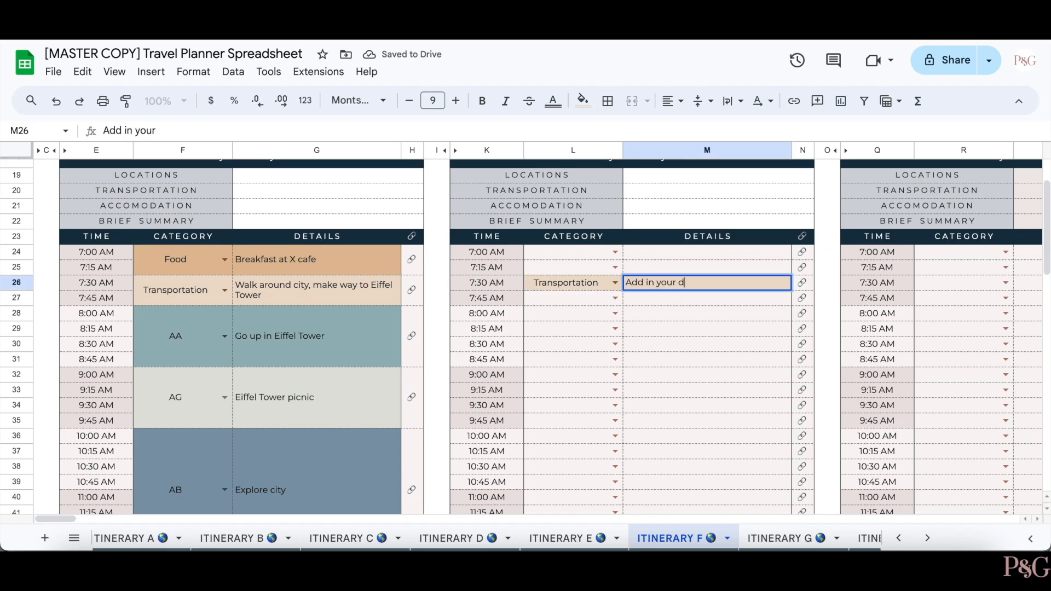
{"action": "type", "text": "etails!"}
{"action": "key", "text": "Return"}
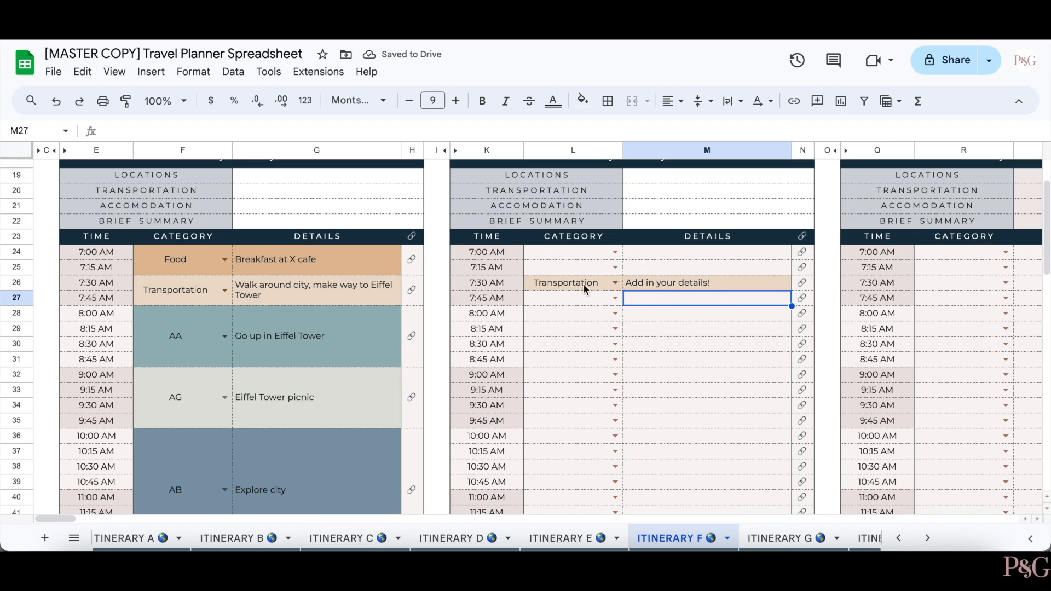
- Merge the Transportation category, details and link cells across 7:30–8:45 AM
{"action": "left_click_drag", "start_coordinate": [583, 283], "coordinate": [581, 361]}
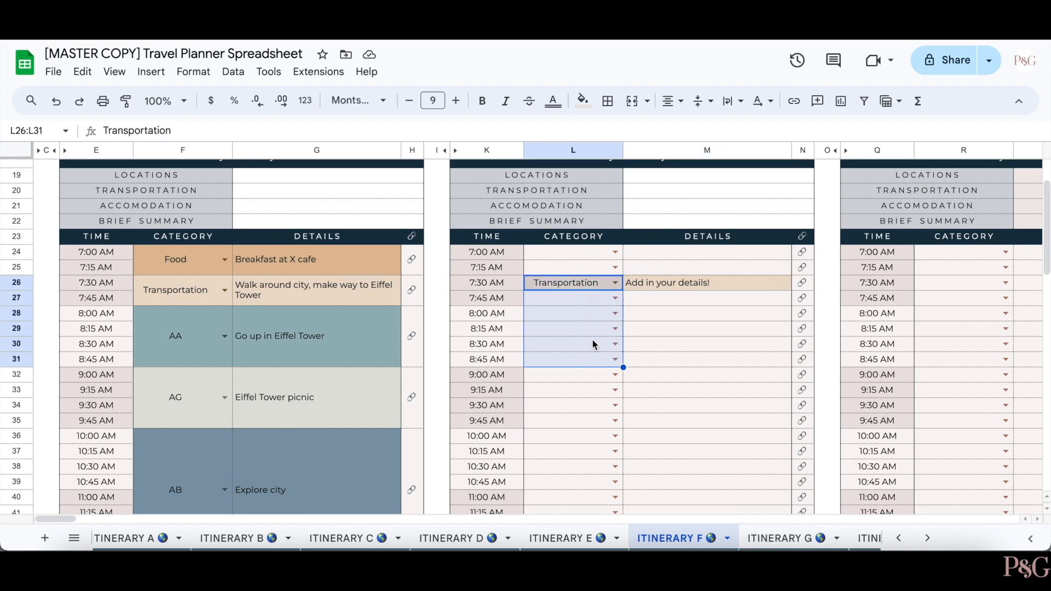
{"action": "left_click", "coordinate": [634, 104]}
{"action": "left_click_drag", "start_coordinate": [646, 281], "coordinate": [657, 360]}
{"action": "left_click", "coordinate": [634, 104]}
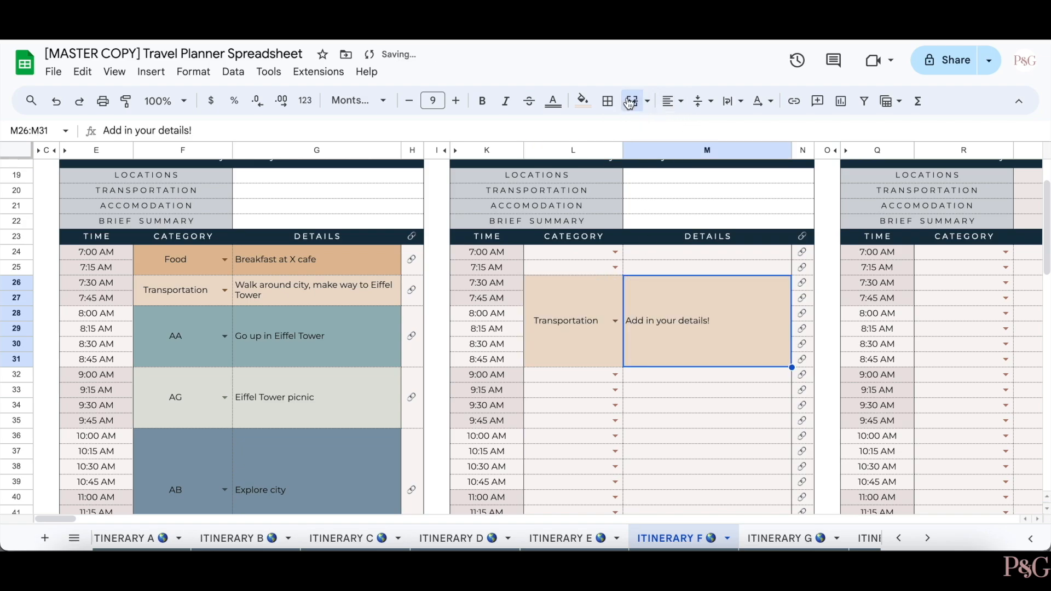
{"action": "left_click_drag", "start_coordinate": [802, 283], "coordinate": [804, 361]}
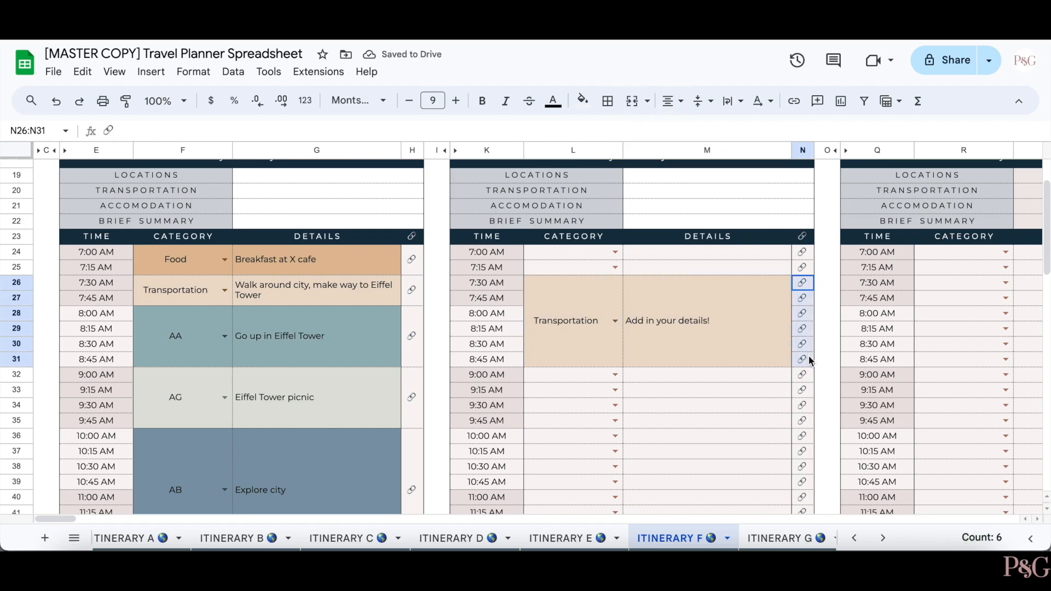
{"action": "left_click", "coordinate": [635, 101]}
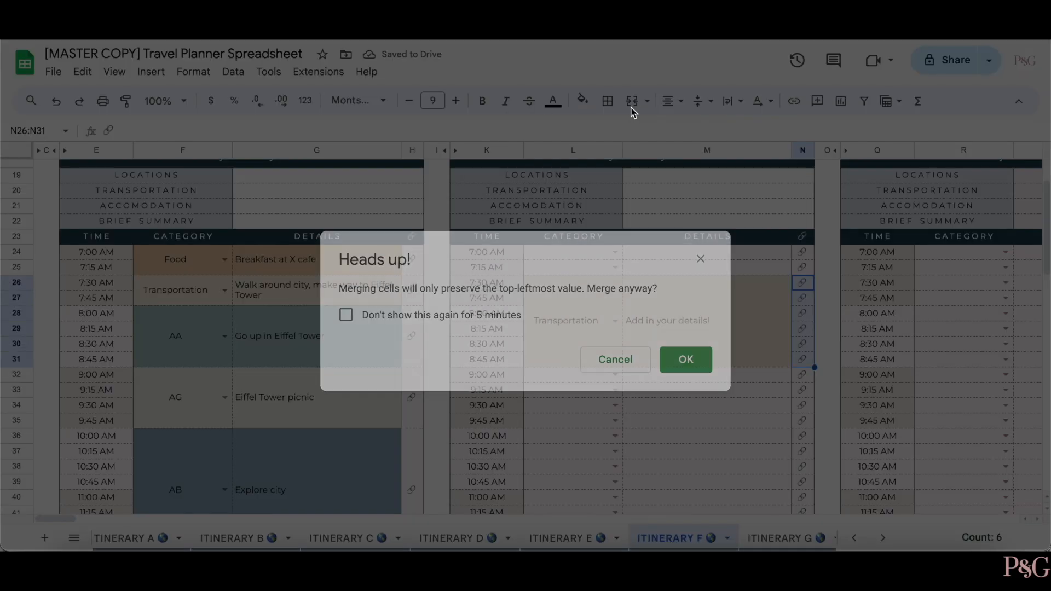
{"action": "left_click", "coordinate": [684, 359]}
{"action": "left_click", "coordinate": [672, 421]}
- Set the 9:15 AM slot to Accomodations and extend the block through 9:45 AM
{"action": "left_click", "coordinate": [615, 390]}
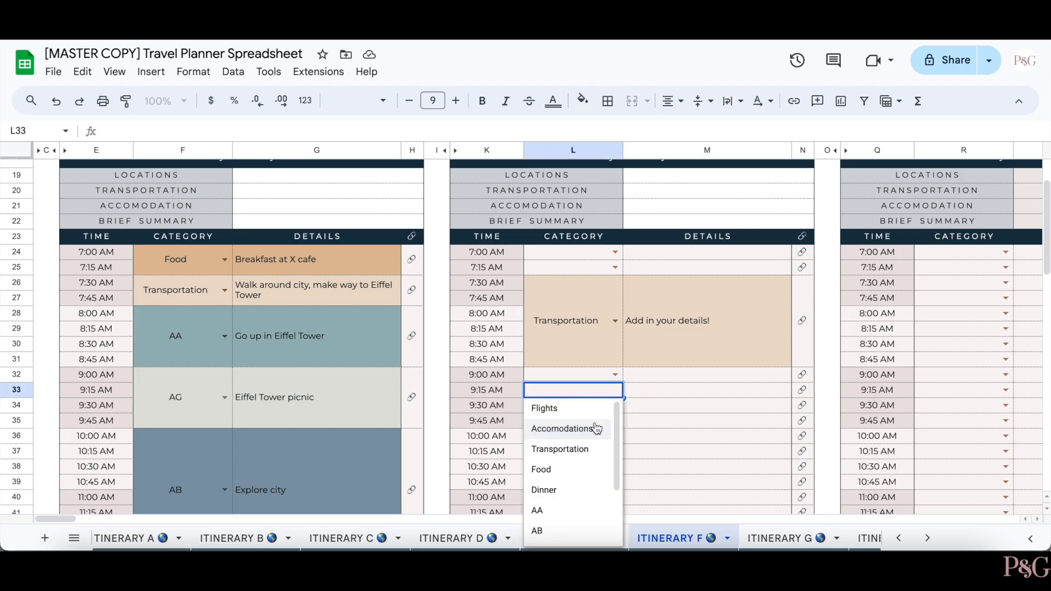
{"action": "left_click", "coordinate": [593, 430]}
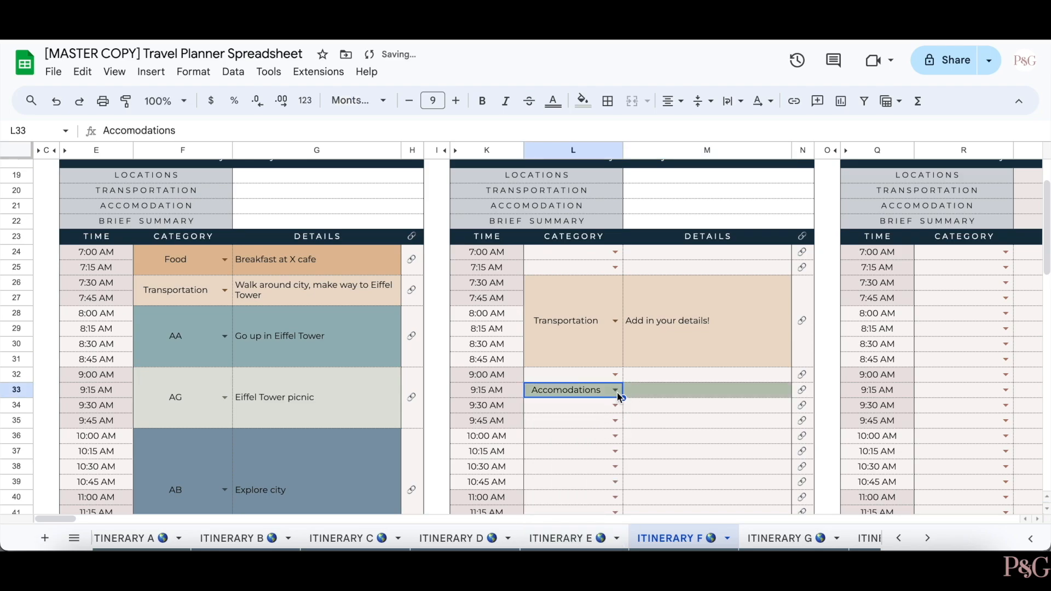
{"action": "left_click_drag", "start_coordinate": [597, 417], "coordinate": [597, 421]}
{"action": "left_click", "coordinate": [698, 470]}
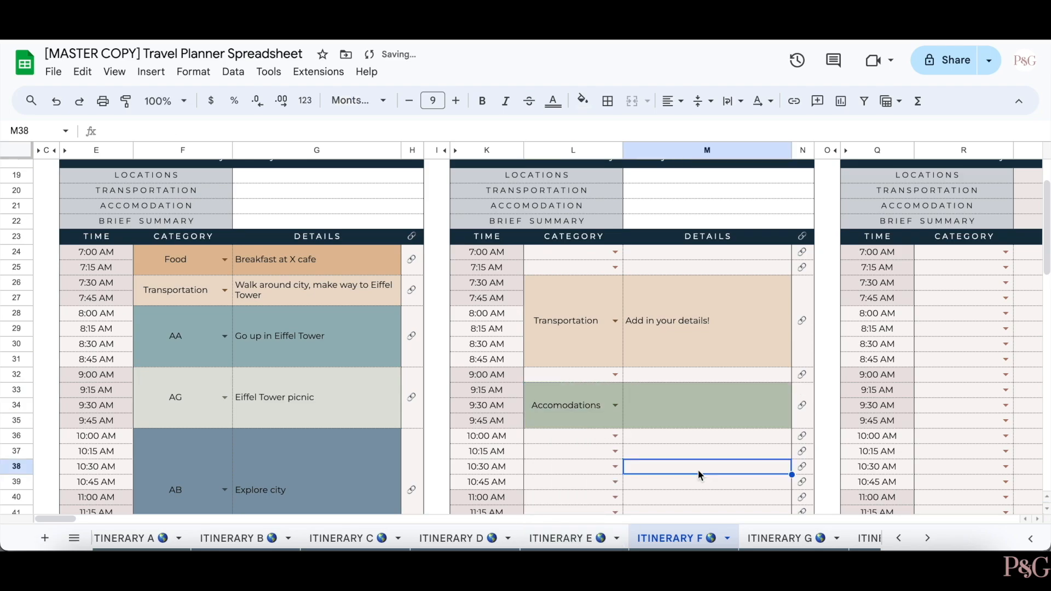
- Copy Day 3's empty cells from 7:30 to 10:15 AM
{"action": "scroll", "coordinate": [733, 405], "scroll_direction": "right", "scroll_amount": 5}
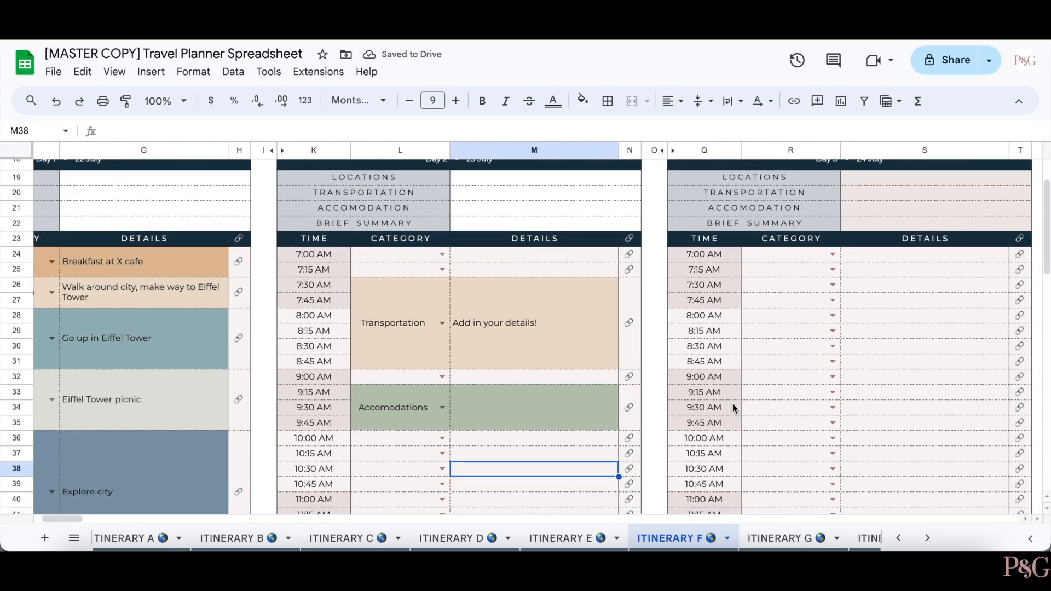
{"action": "left_click_drag", "start_coordinate": [728, 284], "coordinate": [911, 481]}
{"action": "left_click_drag", "start_coordinate": [733, 280], "coordinate": [875, 458]}
{"action": "key", "text": "ctrl+c"}
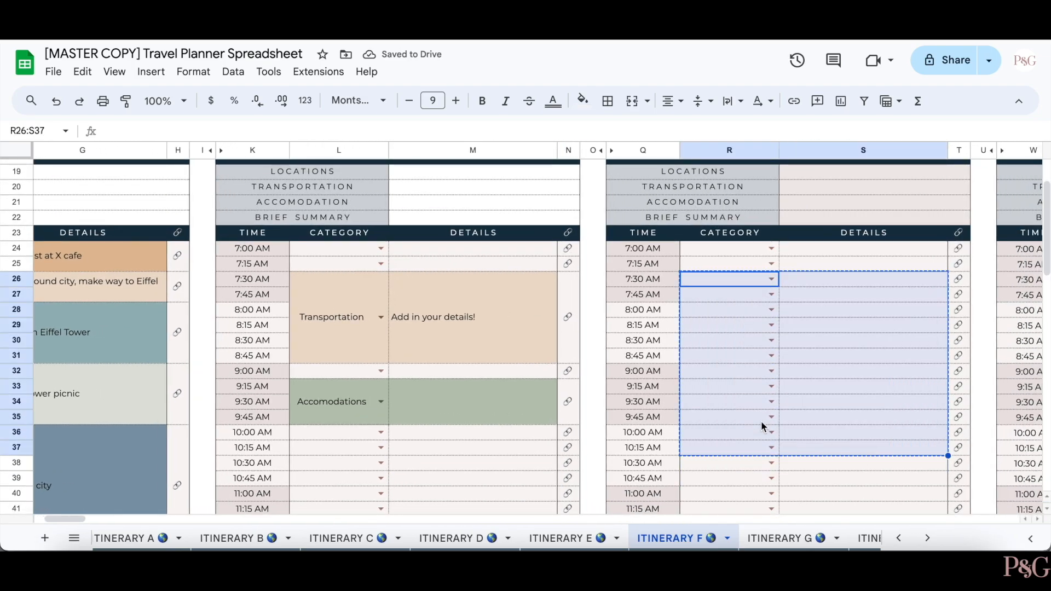
- Paste the empty cells over Day 2 and unmerge the Transportation and 7:30–8:45 AM details blocks
{"action": "left_click", "coordinate": [331, 276]}
{"action": "key", "text": "ctrl+v"}
{"action": "left_click", "coordinate": [316, 255]}
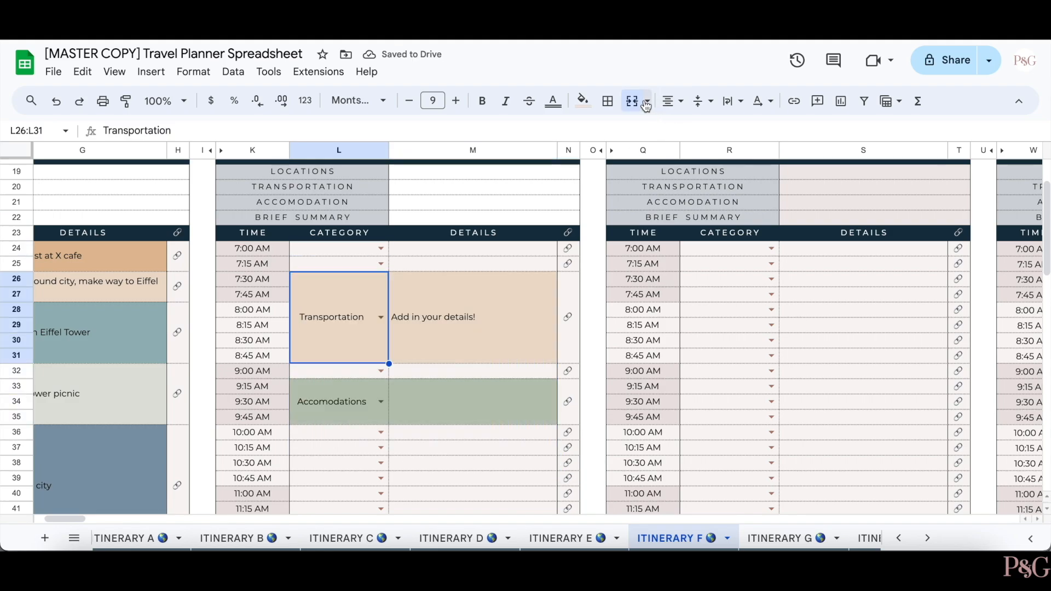
{"action": "left_click", "coordinate": [632, 103]}
{"action": "left_click", "coordinate": [492, 290]}
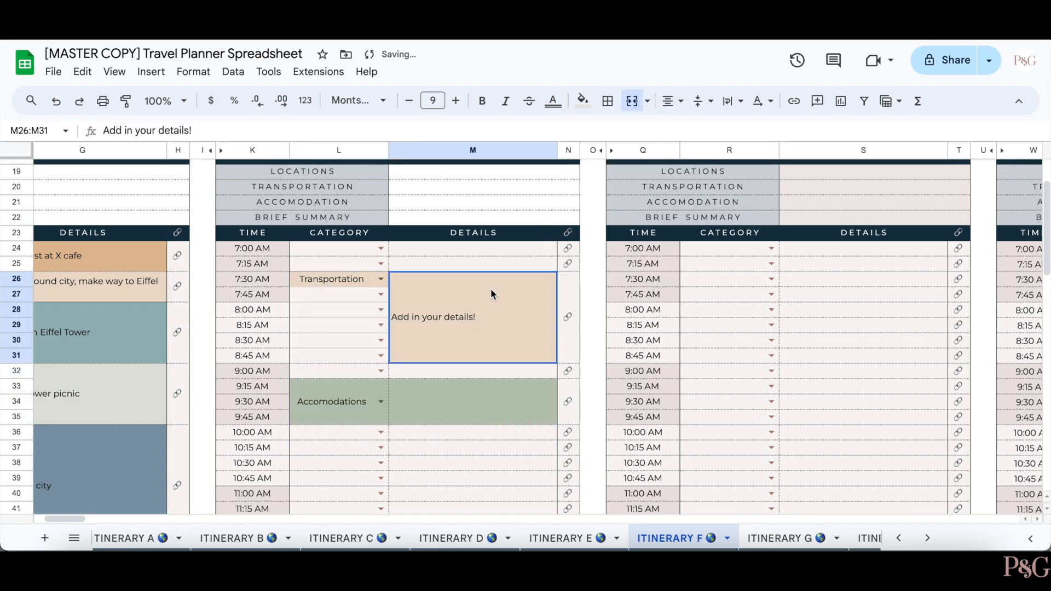
{"action": "left_click", "coordinate": [632, 101]}
- Unmerge the green details block and the Accomodations block on Day 2
{"action": "left_click", "coordinate": [486, 417]}
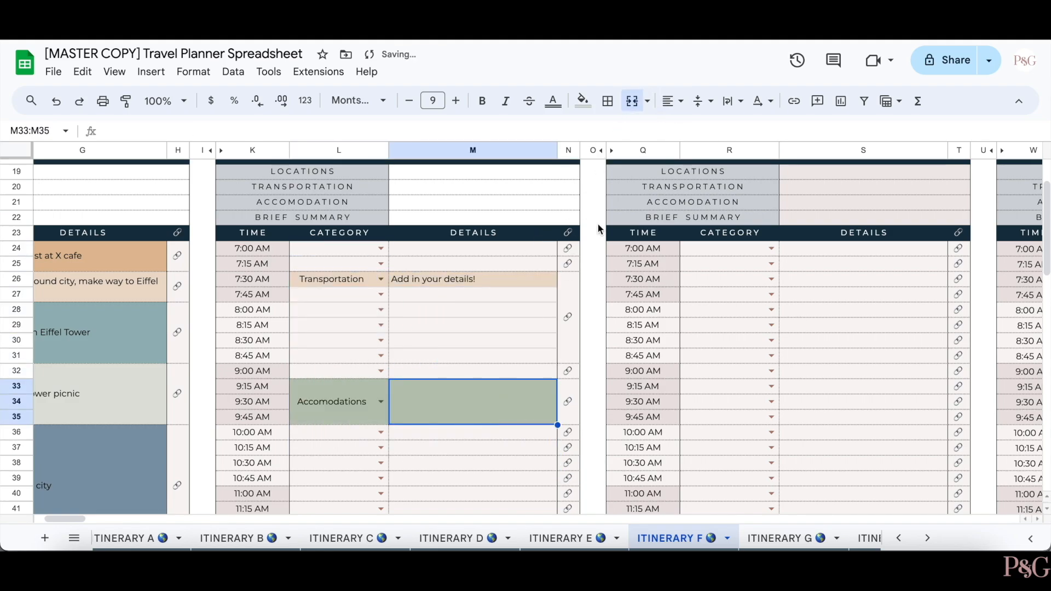
{"action": "left_click", "coordinate": [632, 101]}
{"action": "left_click", "coordinate": [323, 403]}
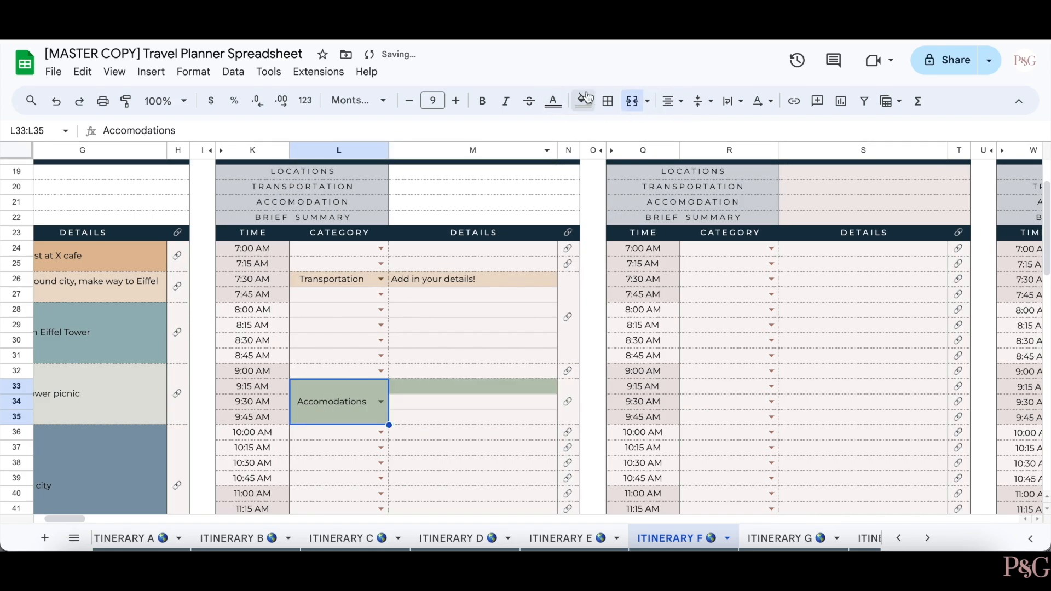
{"action": "left_click", "coordinate": [632, 101]}
{"action": "left_click", "coordinate": [468, 454]}
- Restore single link icons down column N, then view the ITINERARY G sheet
{"action": "left_click", "coordinate": [568, 264]}
{"action": "left_click_drag", "start_coordinate": [580, 272], "coordinate": [570, 434]}
{"action": "left_click", "coordinate": [497, 454]}
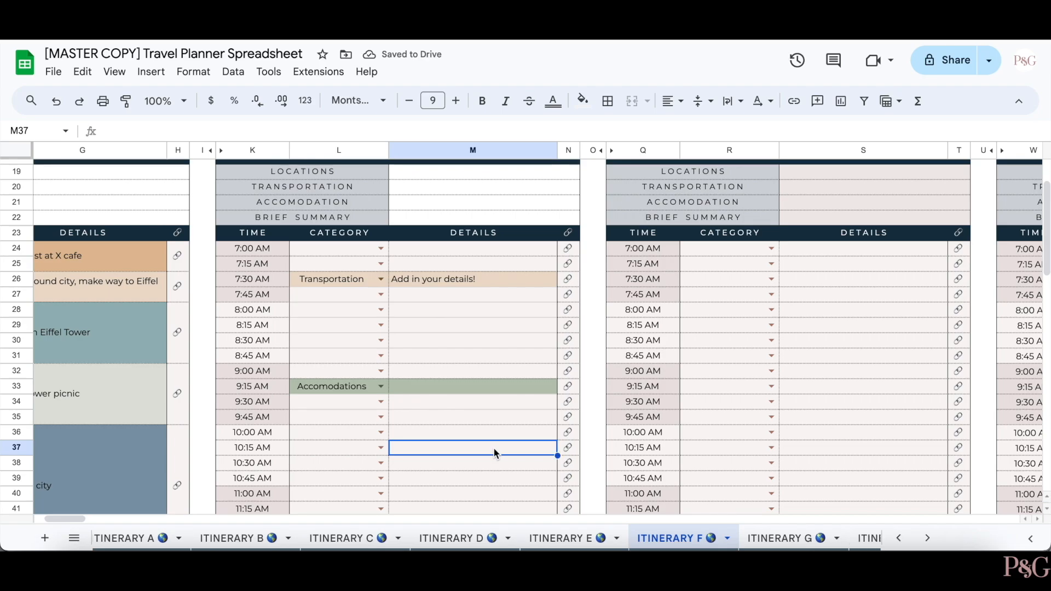
{"action": "left_click", "coordinate": [772, 539]}
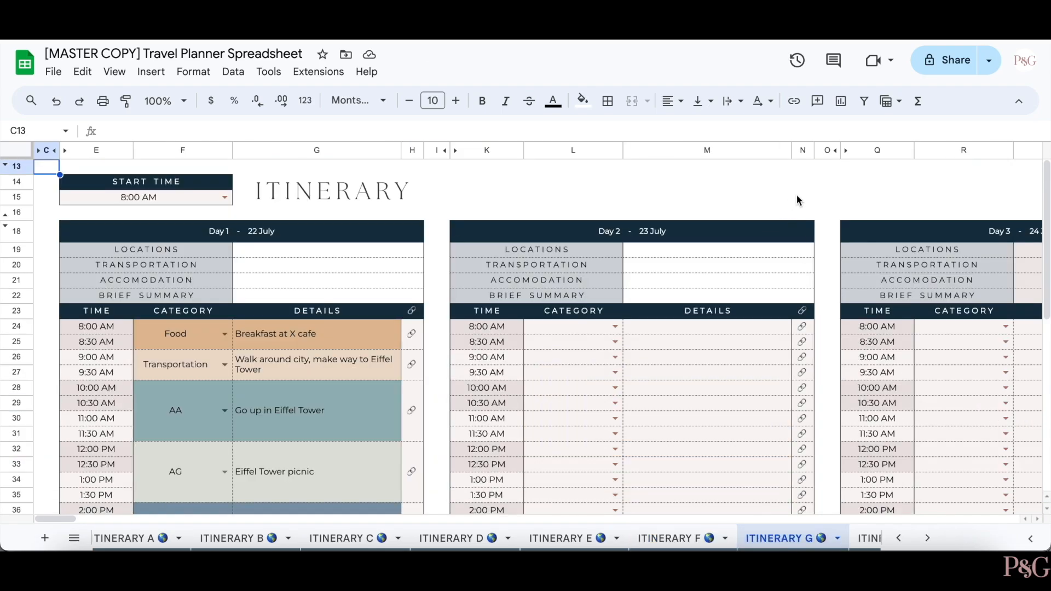
{"action": "left_click", "coordinate": [828, 199]}
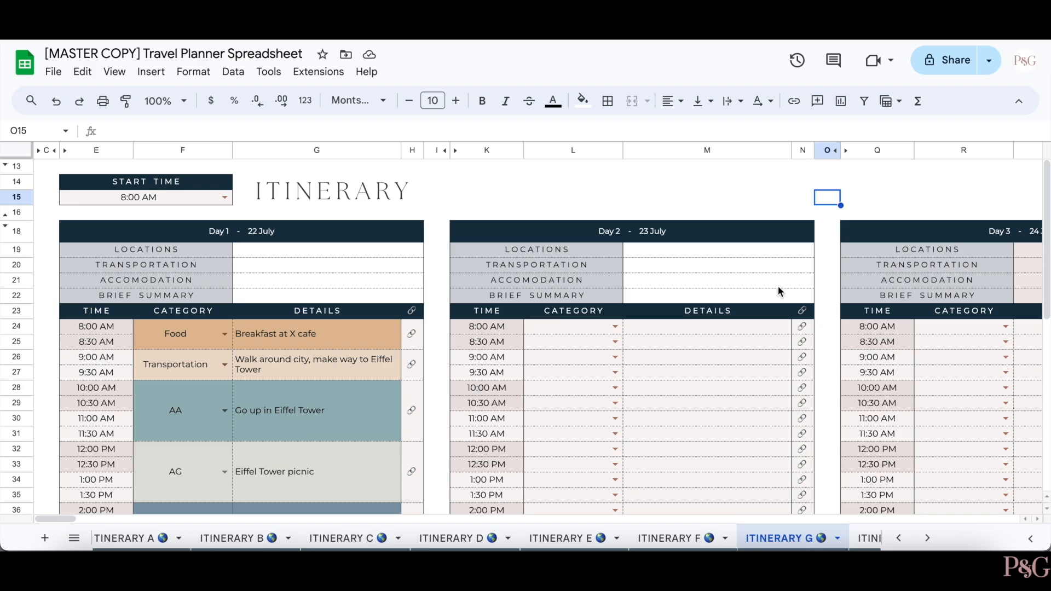
- Scroll through ITINERARY G, then bring up the ITINERARY H July calendar
{"action": "scroll", "coordinate": [781, 290], "scroll_direction": "down", "scroll_amount": 4}
{"action": "scroll", "coordinate": [781, 291], "scroll_direction": "up", "scroll_amount": 4}
{"action": "left_click", "coordinate": [868, 539]}
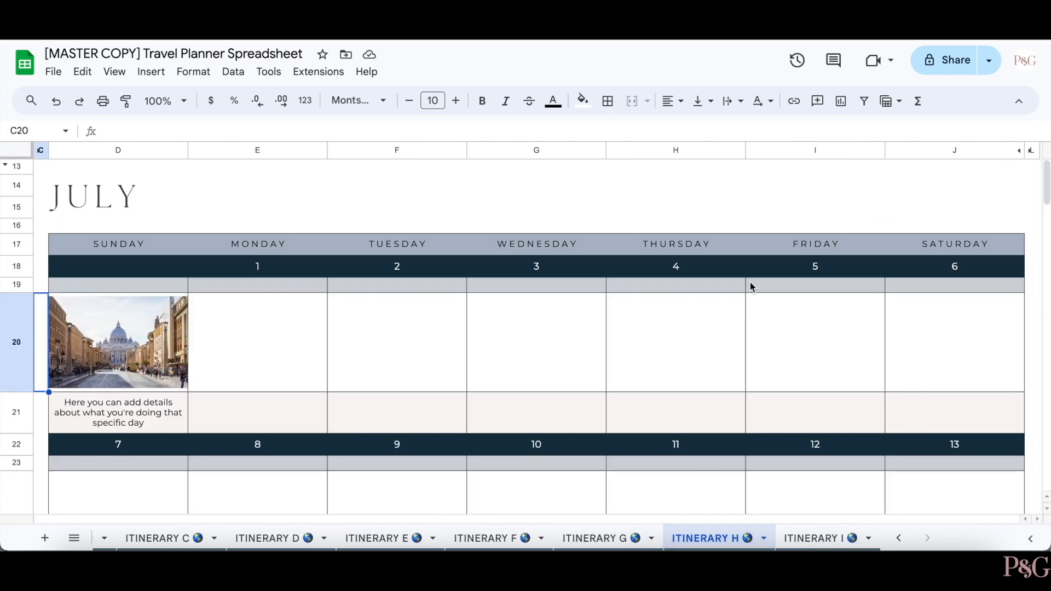
{"action": "scroll", "coordinate": [751, 285], "scroll_direction": "down", "scroll_amount": 3}
{"action": "scroll", "coordinate": [750, 283], "scroll_direction": "down", "scroll_amount": 12}
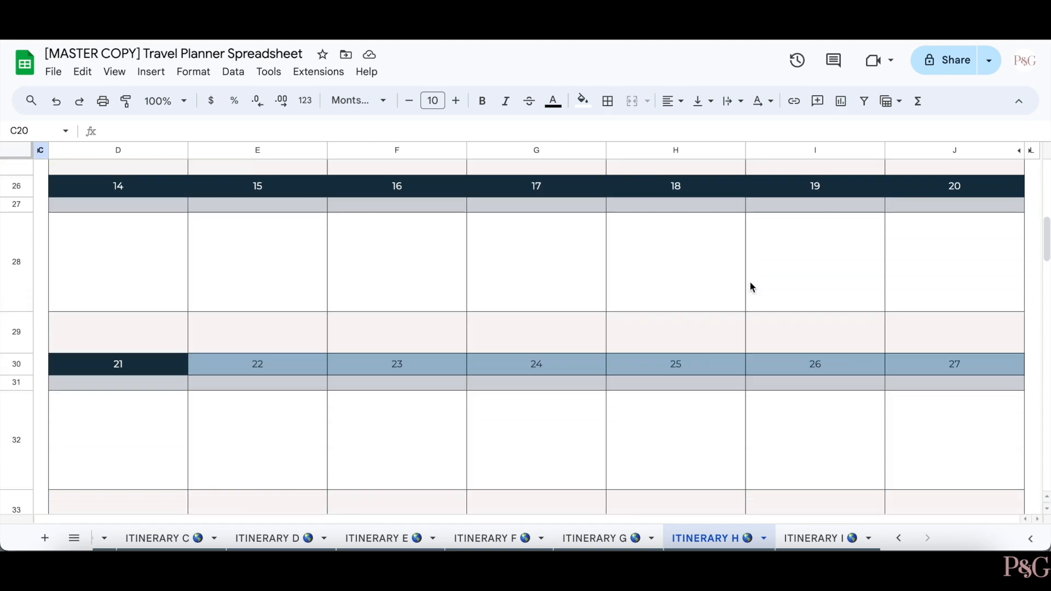
{"action": "scroll", "coordinate": [750, 283], "scroll_direction": "down", "scroll_amount": 6}
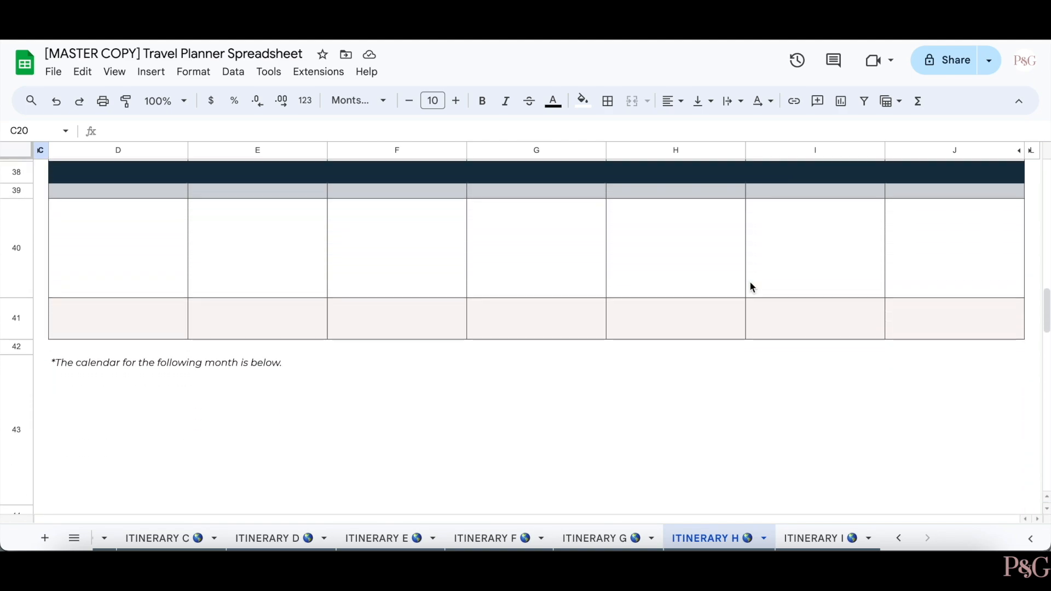
{"action": "scroll", "coordinate": [750, 283], "scroll_direction": "down", "scroll_amount": 1}
{"action": "scroll", "coordinate": [750, 283], "scroll_direction": "up", "scroll_amount": 10}
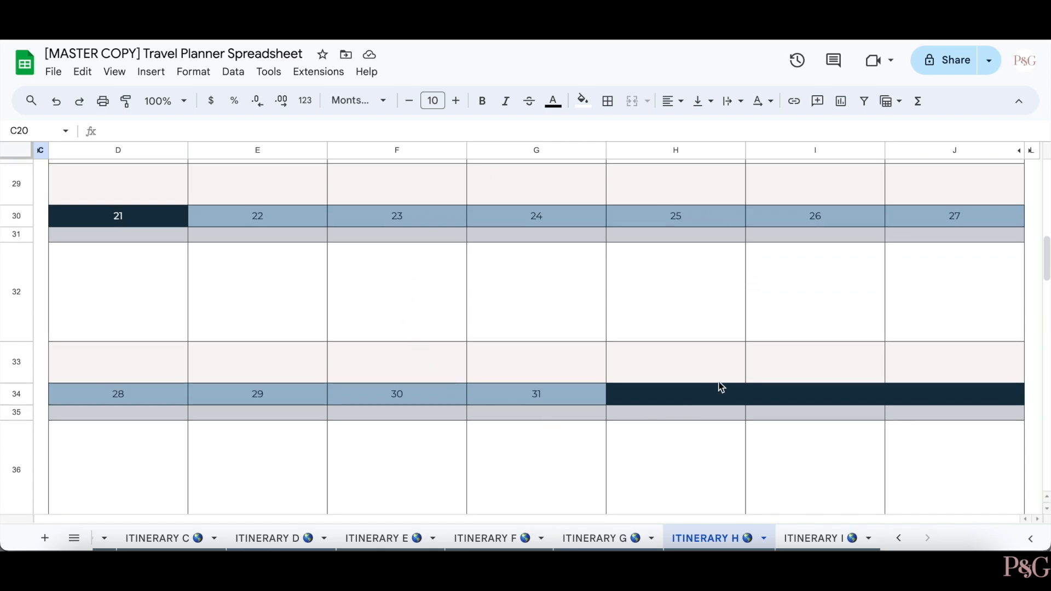
{"action": "scroll", "coordinate": [683, 239], "scroll_direction": "down", "scroll_amount": 10}
{"action": "scroll", "coordinate": [683, 239], "scroll_direction": "down", "scroll_amount": 1}
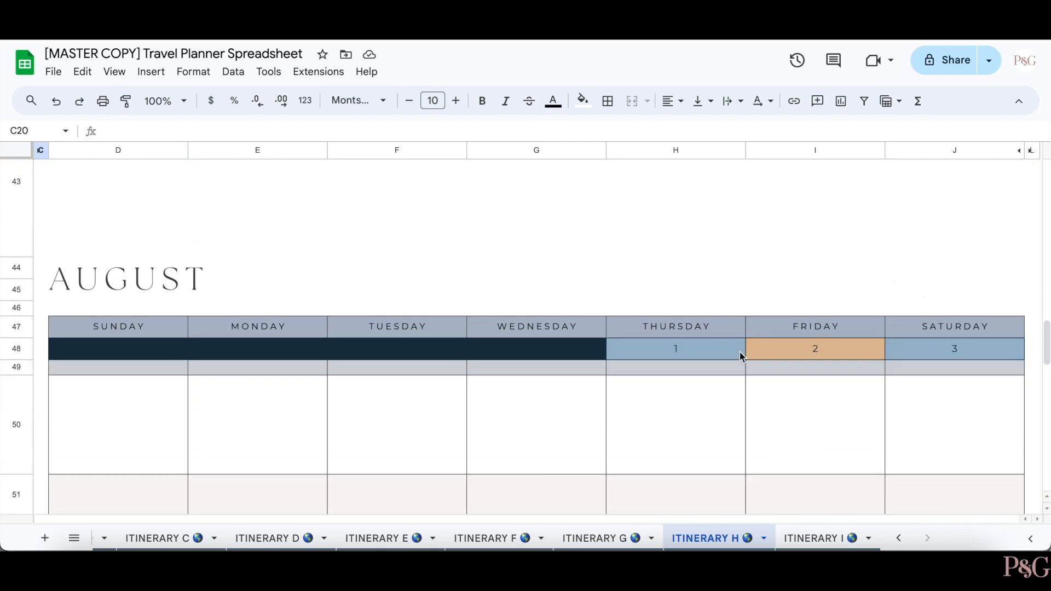
{"action": "scroll", "coordinate": [740, 352], "scroll_direction": "up", "scroll_amount": 10}
{"action": "left_click", "coordinate": [706, 215]}
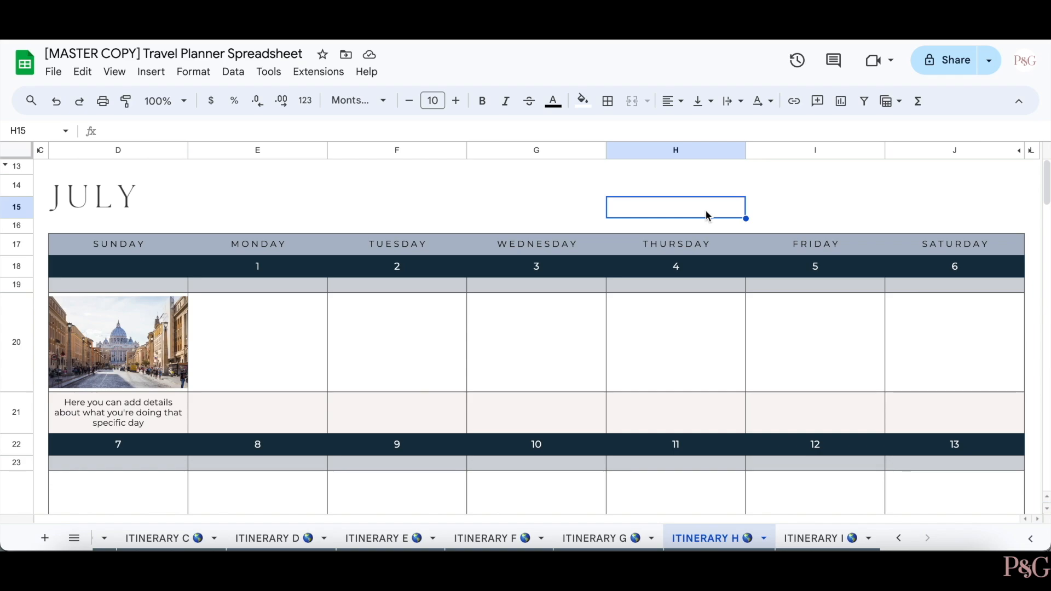
- Copy Sunday's photo link from D19 into Monday's cell E19
{"action": "left_click", "coordinate": [129, 285]}
{"action": "key", "text": "ctrl+c"}
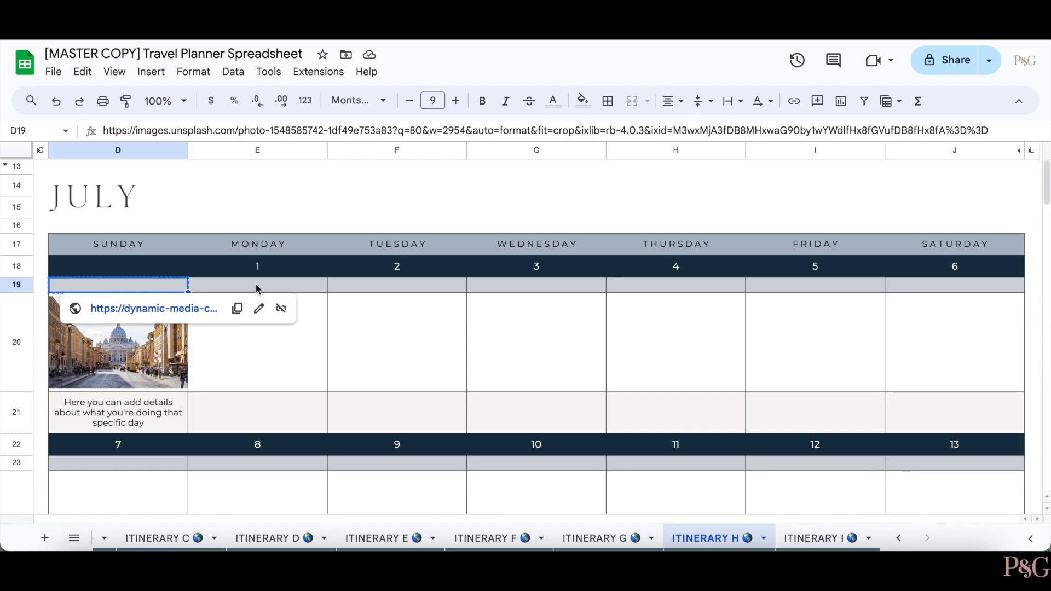
{"action": "left_click", "coordinate": [255, 285]}
{"action": "key", "text": "ctrl+v"}
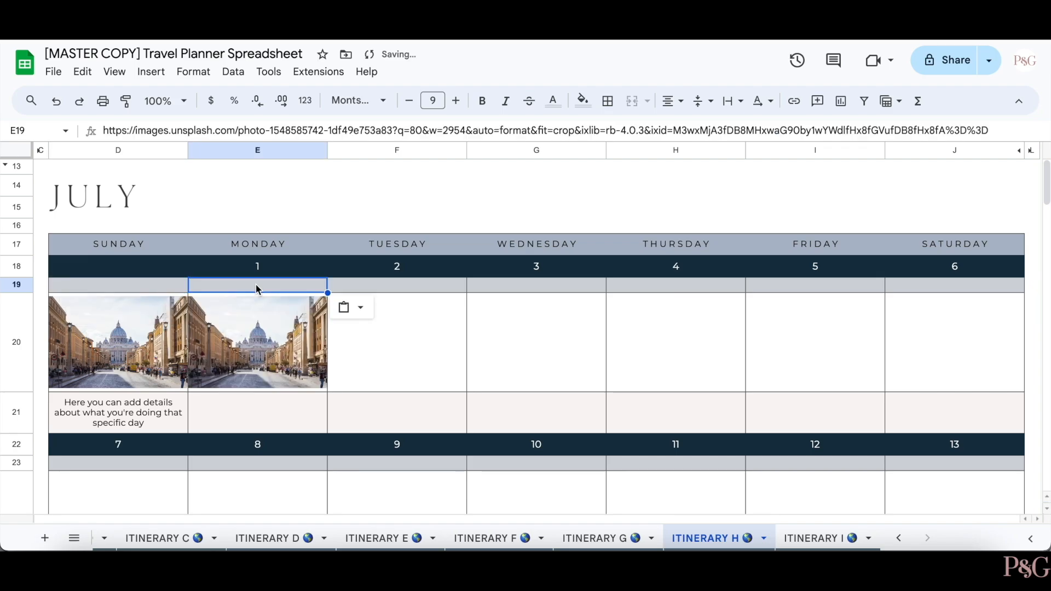
- Enter 'Add details here!' in Monday's details cell E21
{"action": "left_click", "coordinate": [578, 206]}
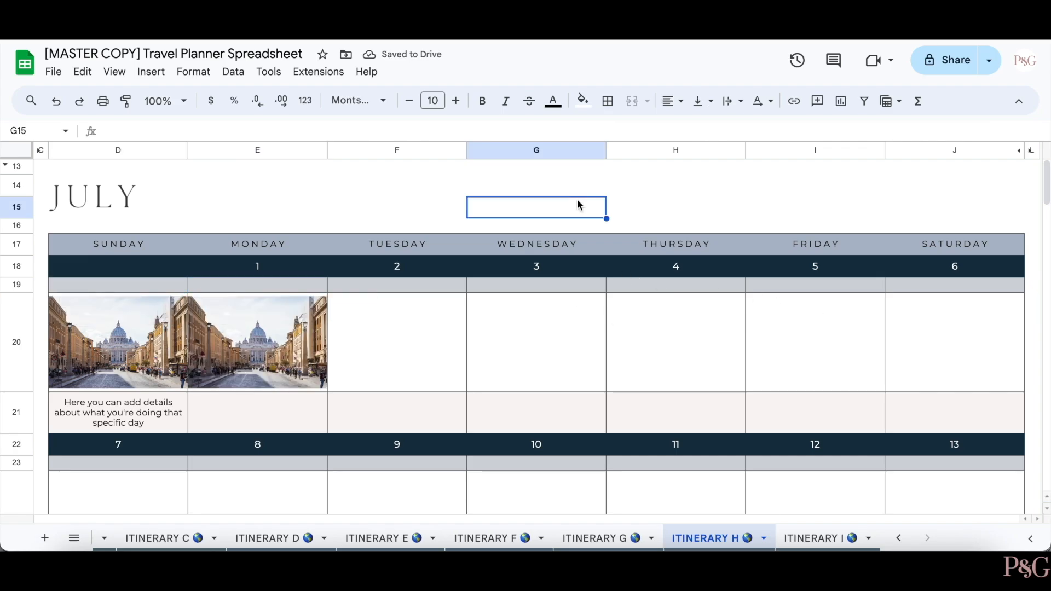
{"action": "left_click", "coordinate": [498, 227]}
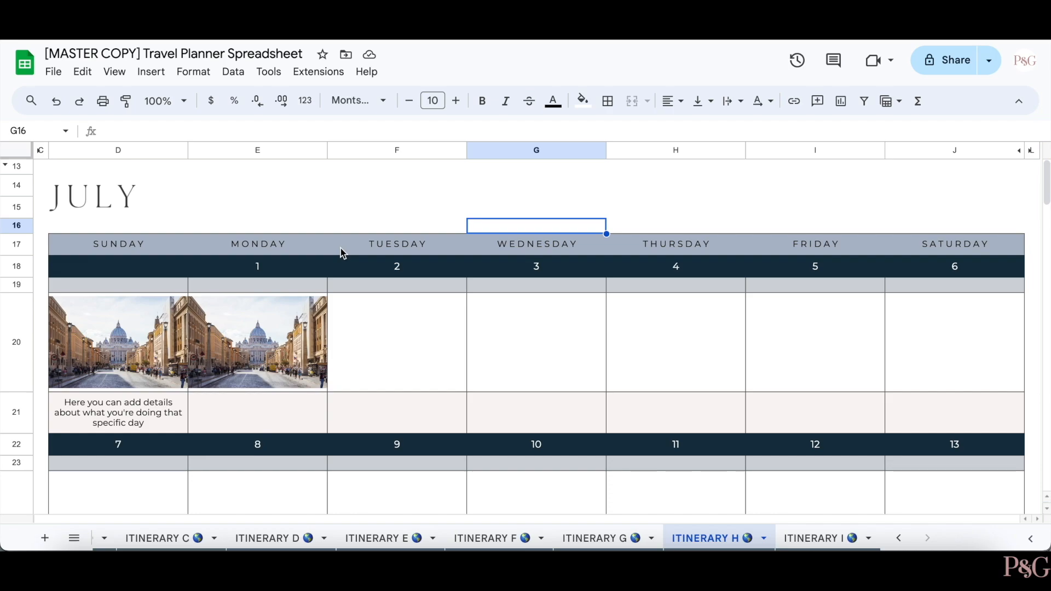
{"action": "left_click", "coordinate": [292, 414]}
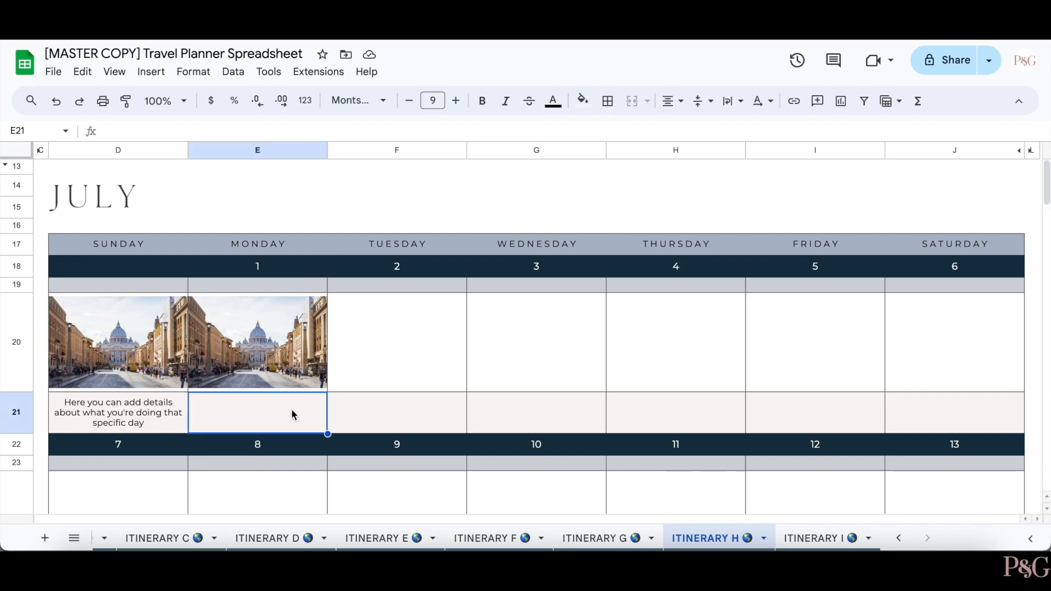
{"action": "type", "text": "Add details here!"}
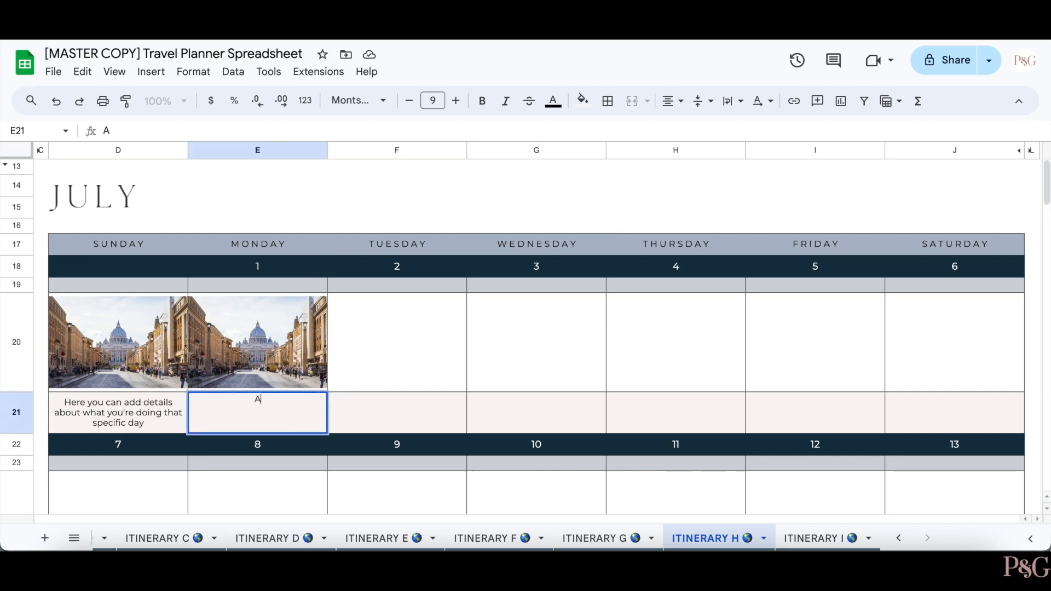
{"action": "left_click", "coordinate": [826, 208]}
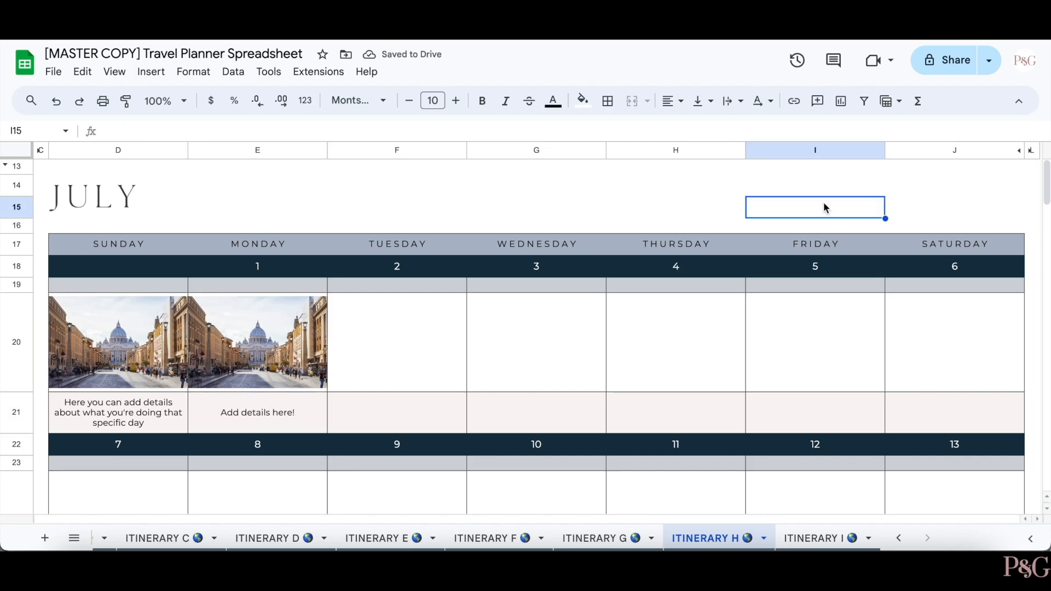
- Preview the ITINERARY H printout in portrait orientation
{"action": "key", "text": "ctrl+p"}
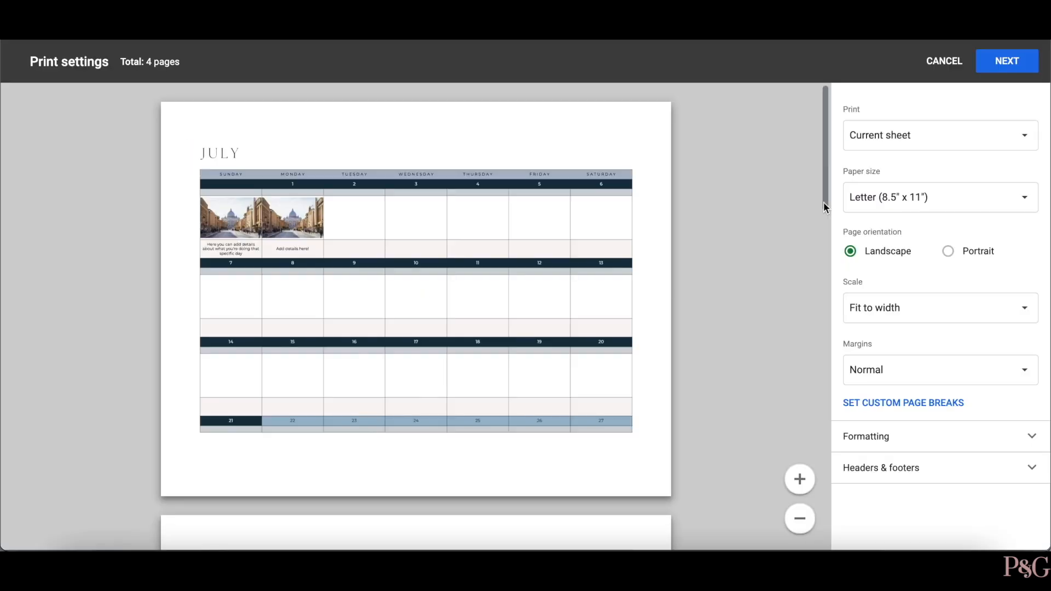
{"action": "left_click", "coordinate": [948, 251]}
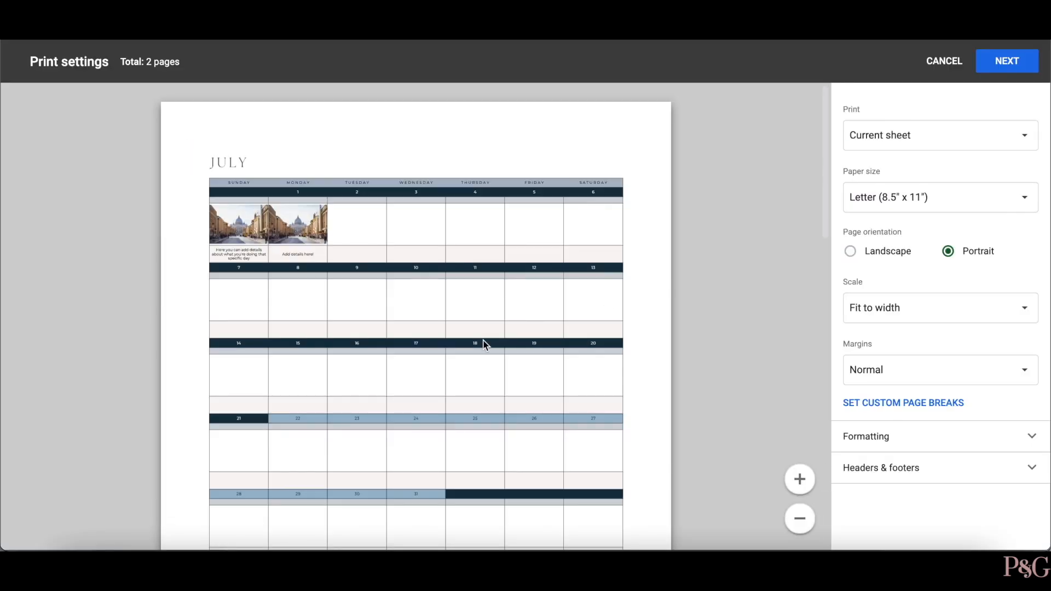
{"action": "scroll", "coordinate": [480, 345], "scroll_direction": "down", "scroll_amount": 3}
{"action": "scroll", "coordinate": [484, 345], "scroll_direction": "down", "scroll_amount": 10}
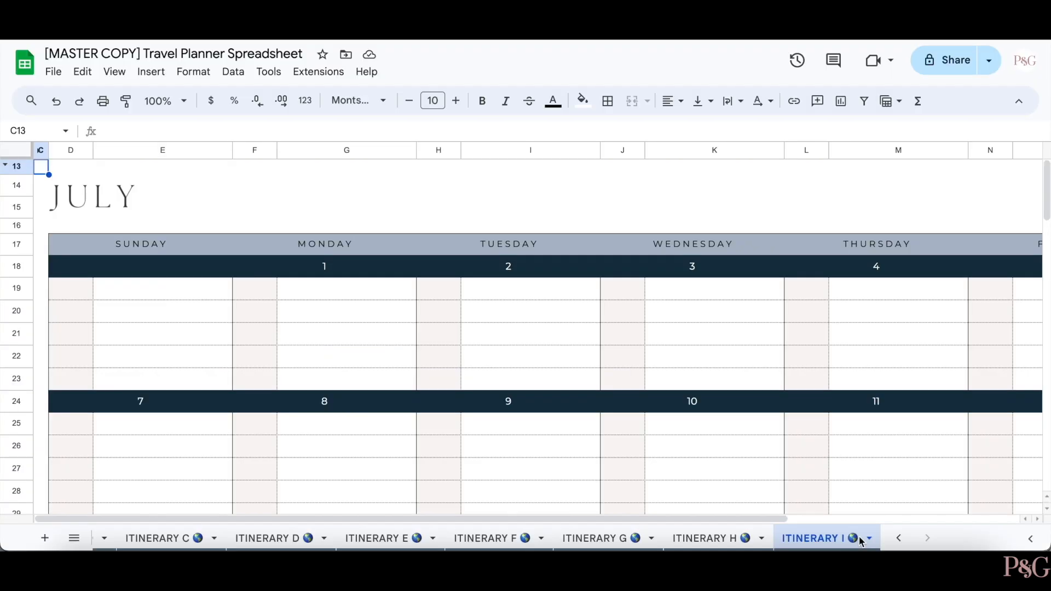
- Enter 12:00 pm and 'Add details here!!!' under Tuesday 2 July
{"action": "left_click", "coordinate": [534, 184]}
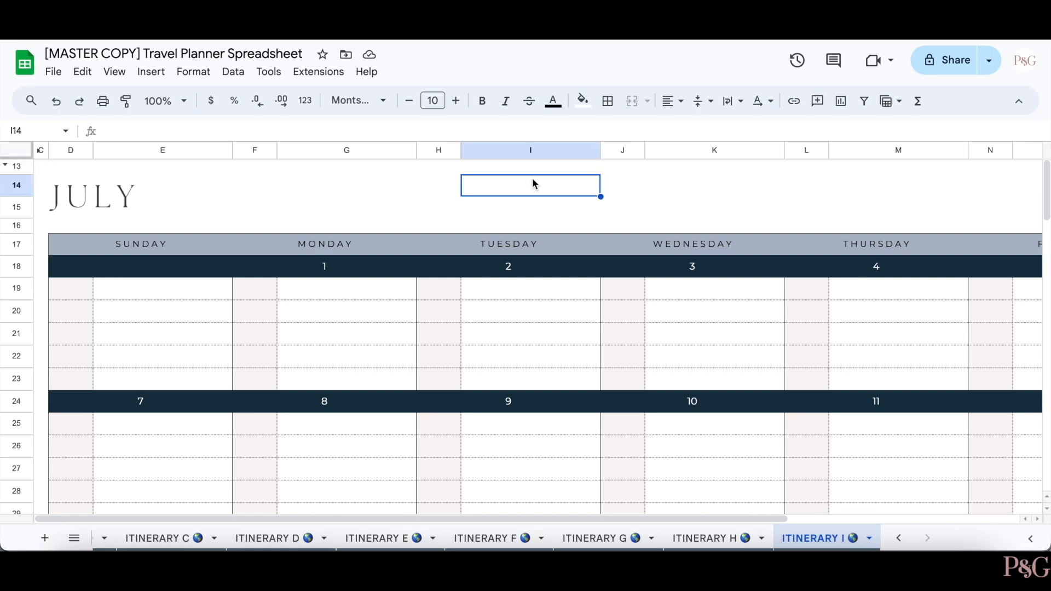
{"action": "left_click", "coordinate": [452, 289]}
{"action": "type", "text": "12"}
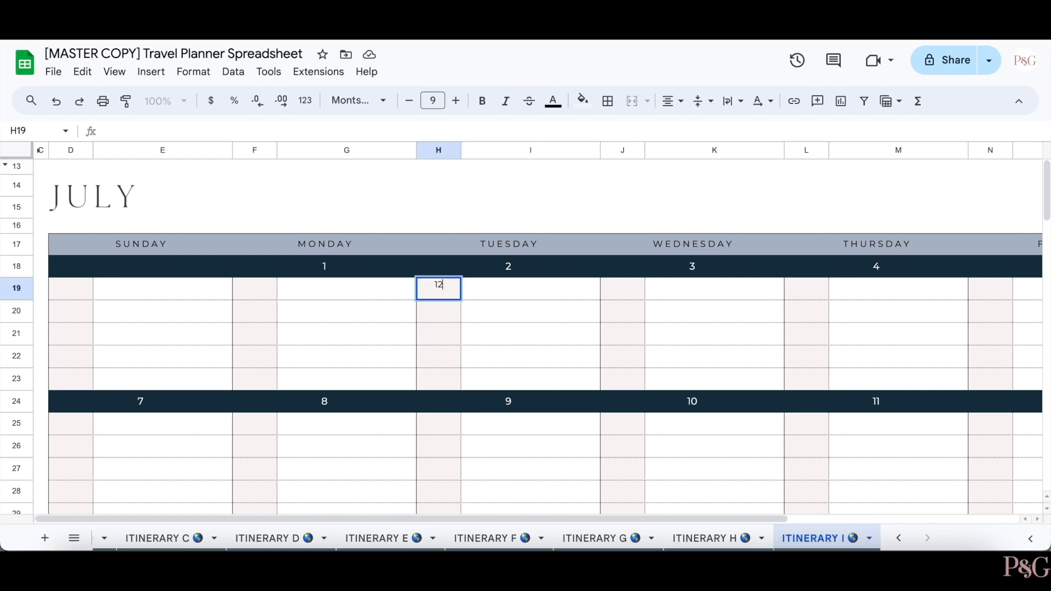
{"action": "type", "text": ":00 pm"}
{"action": "key", "text": "Tab"}
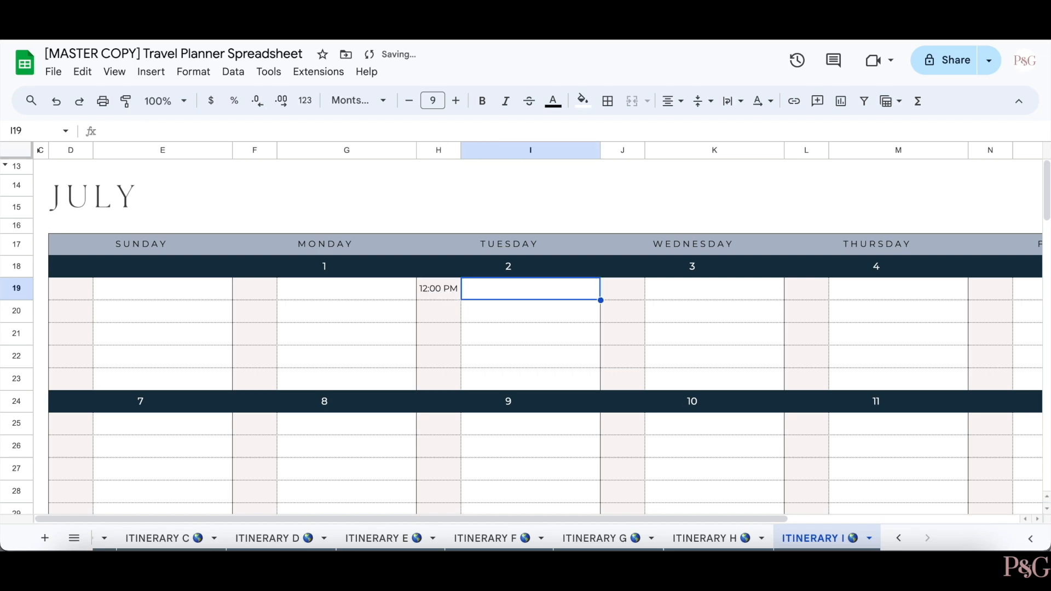
{"action": "type", "text": "A"}
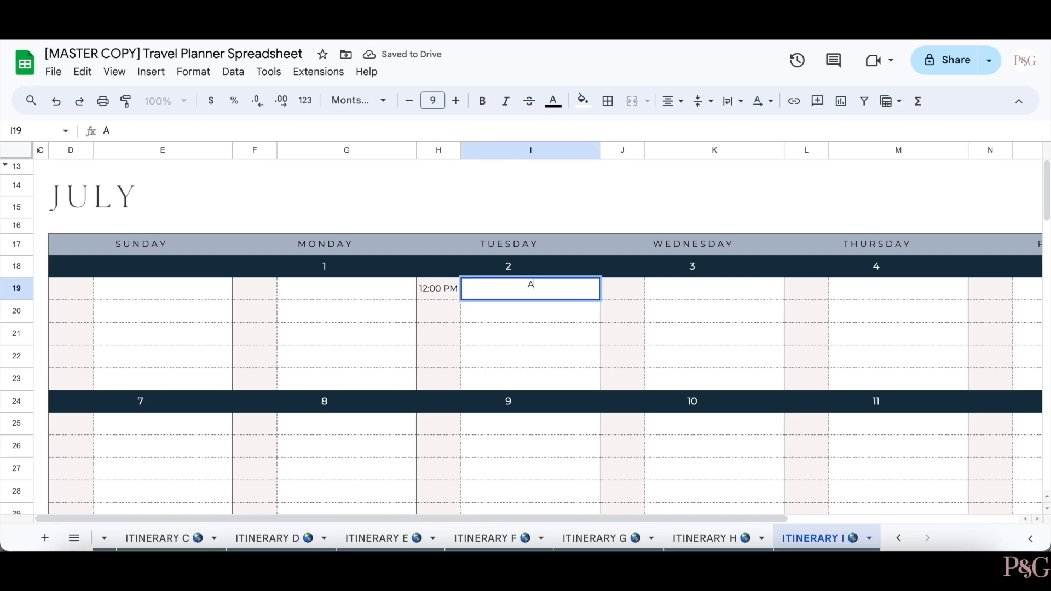
{"action": "type", "text": "dd details here!!!"}
{"action": "key", "text": "Return"}
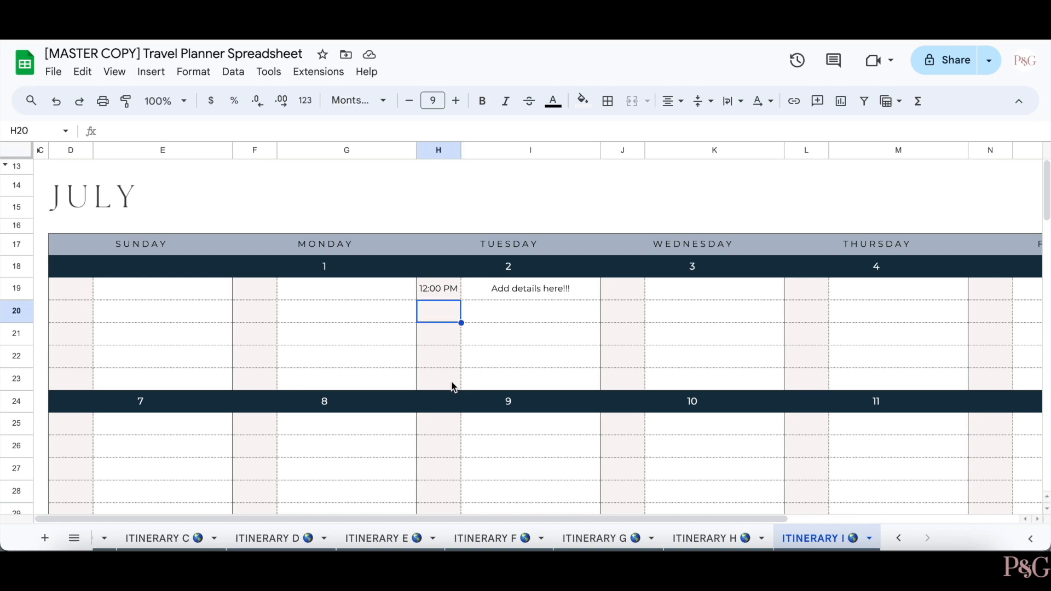
- Clear the July 2 time and note, then review the calendar's print preview
{"action": "left_click_drag", "start_coordinate": [440, 289], "coordinate": [501, 294]}
{"action": "key", "text": "Delete"}
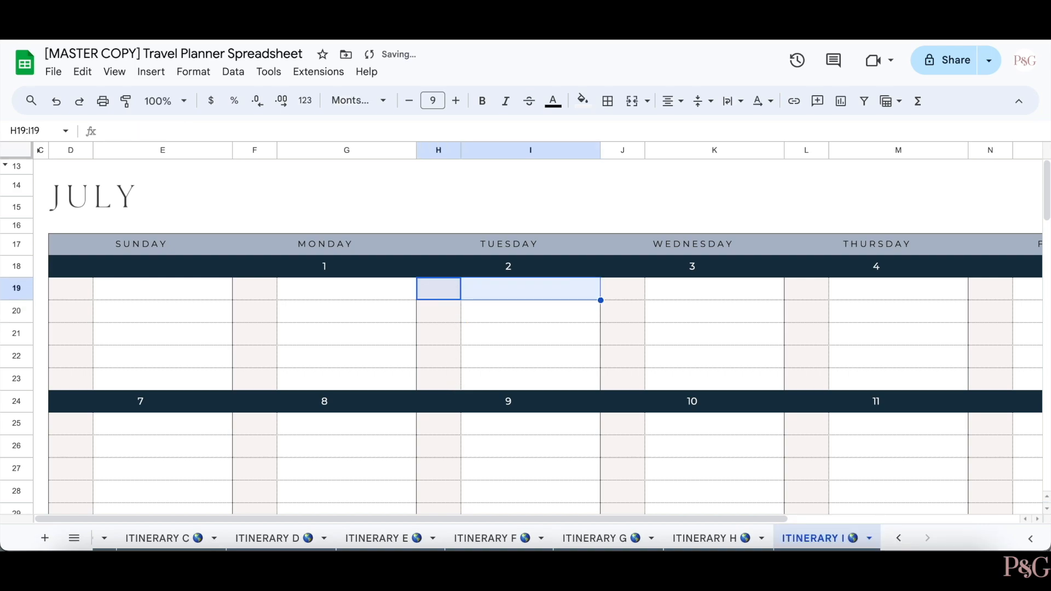
{"action": "left_click", "coordinate": [538, 320]}
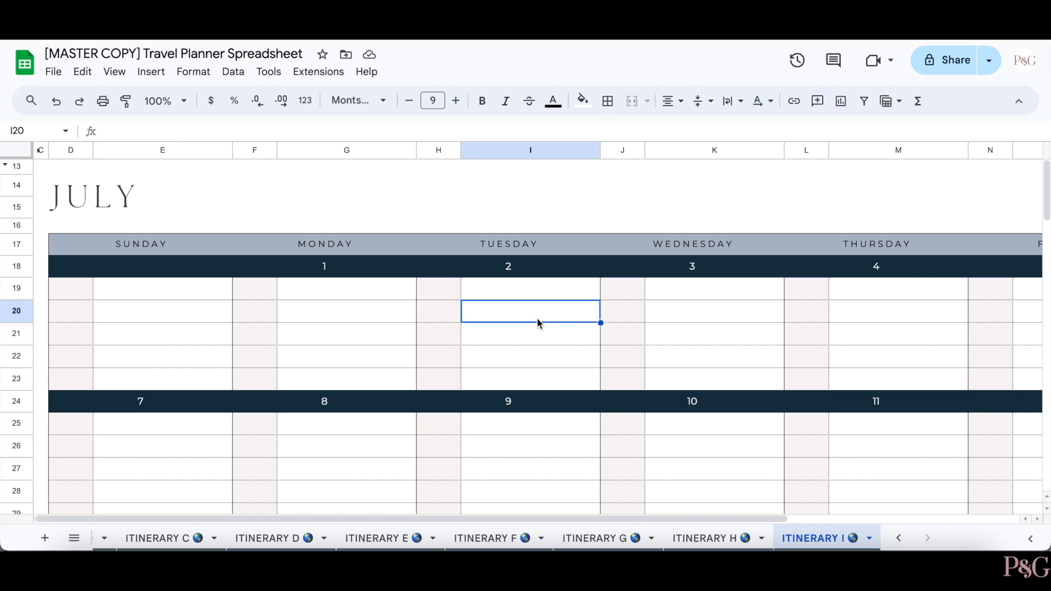
{"action": "key", "text": "ctrl+p"}
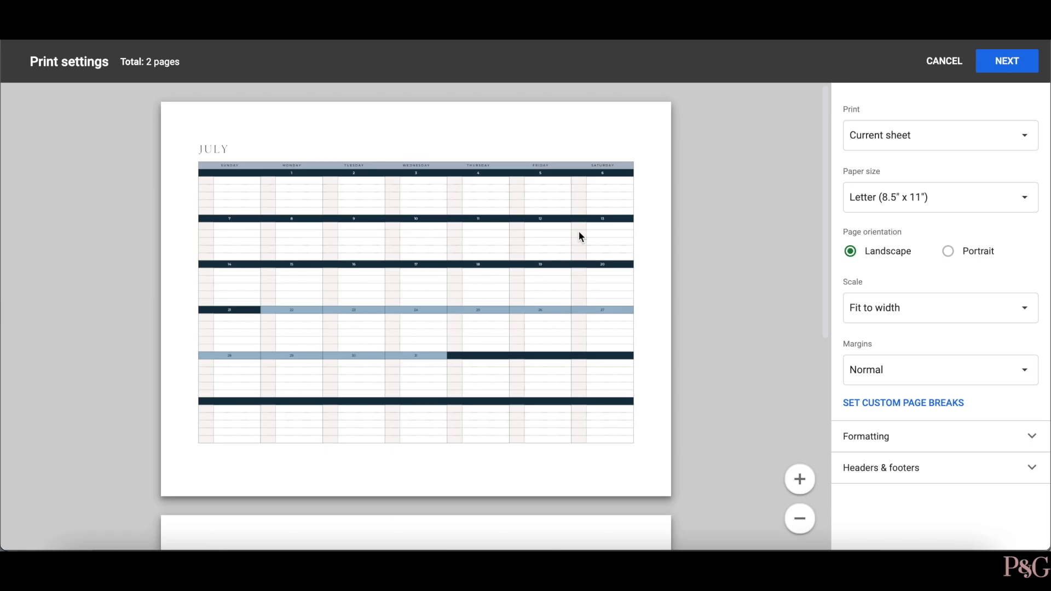
{"action": "scroll", "coordinate": [580, 233], "scroll_direction": "down", "scroll_amount": 7}
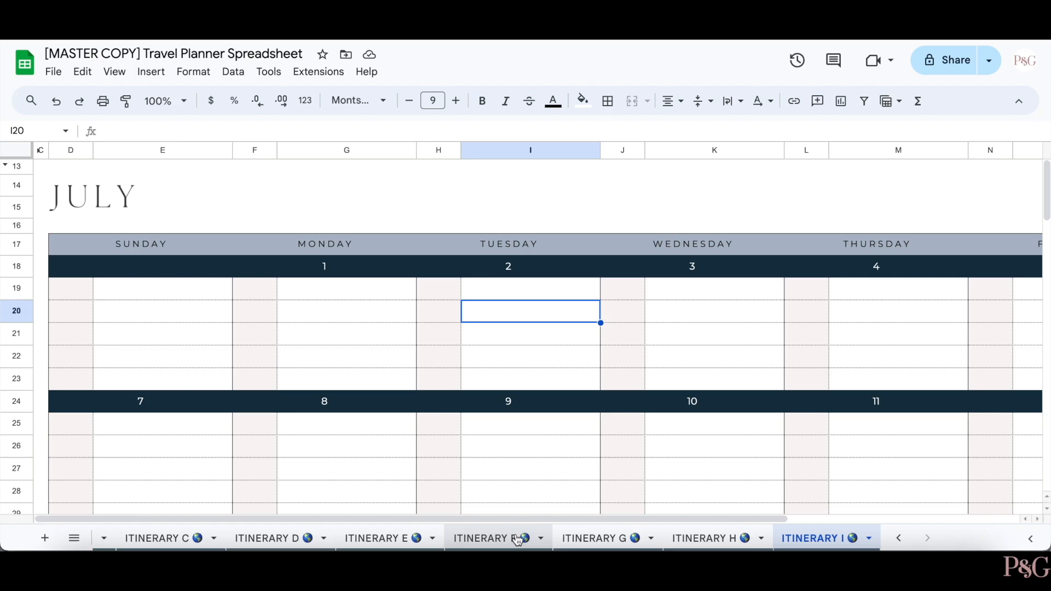
- Look over the HOW TO USE sheet, then browse the OVERVIEW dashboard
{"action": "scroll", "coordinate": [329, 538], "scroll_direction": "up", "scroll_amount": 5}
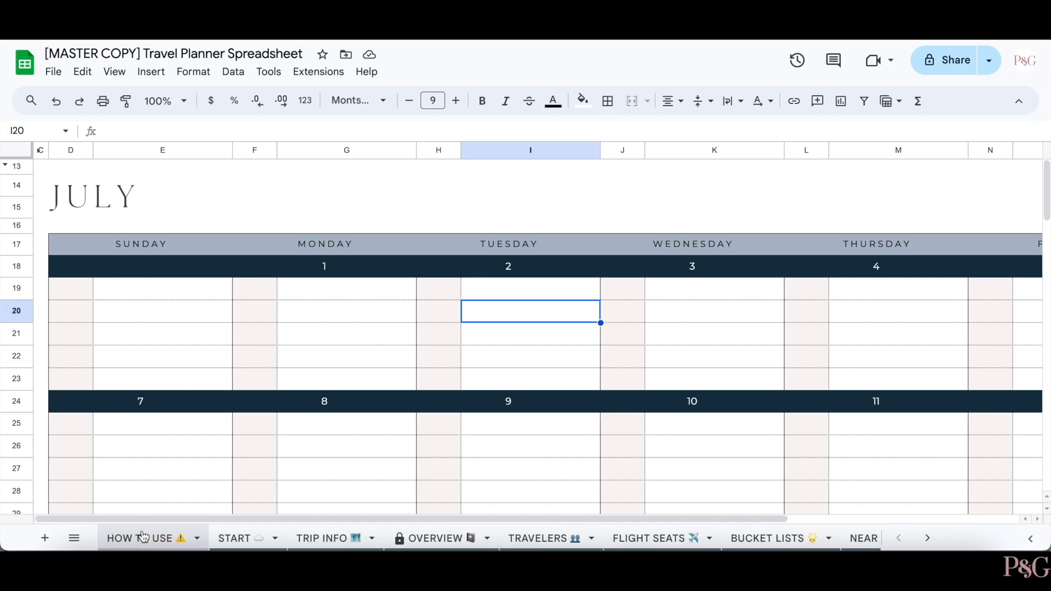
{"action": "left_click", "coordinate": [141, 538]}
{"action": "scroll", "coordinate": [320, 278], "scroll_direction": "up", "scroll_amount": 1}
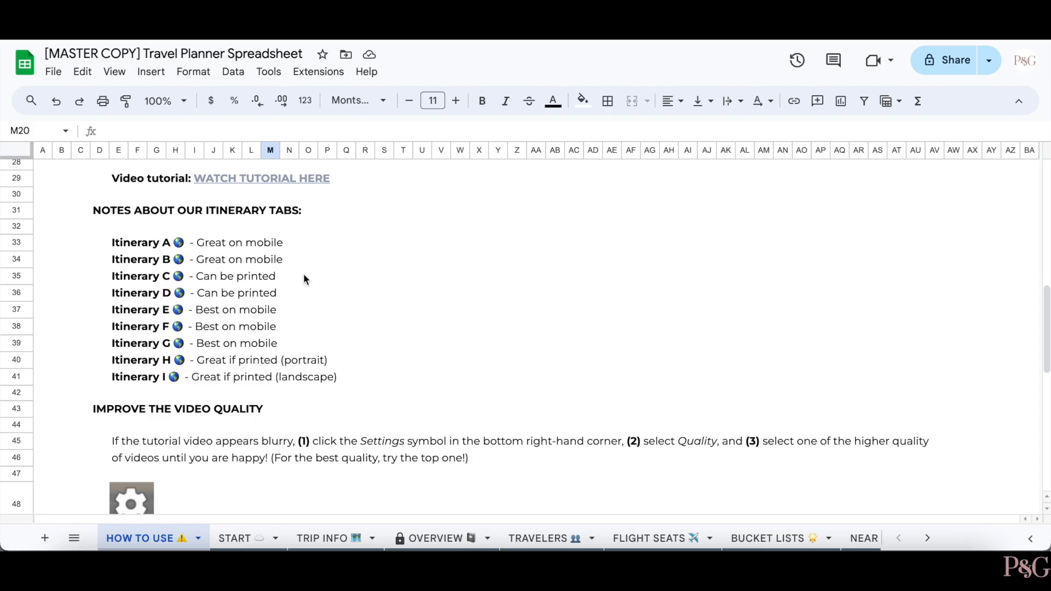
{"action": "scroll", "coordinate": [303, 274], "scroll_direction": "up", "scroll_amount": 10}
{"action": "left_click", "coordinate": [435, 539]}
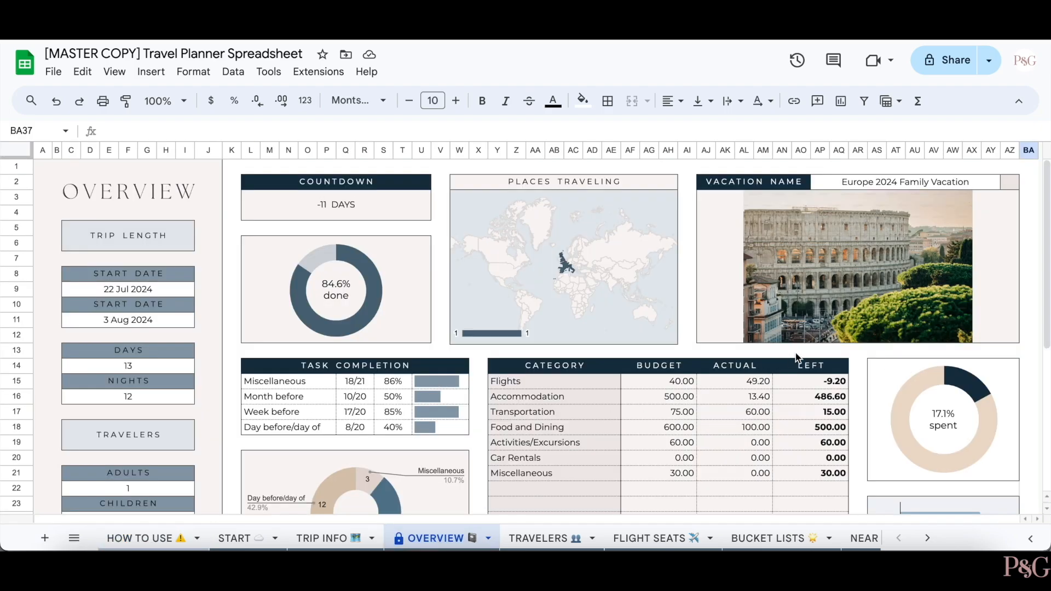
{"action": "scroll", "coordinate": [1011, 337], "scroll_direction": "down", "scroll_amount": 5}
{"action": "scroll", "coordinate": [1010, 337], "scroll_direction": "down", "scroll_amount": 2}
{"action": "scroll", "coordinate": [1011, 337], "scroll_direction": "up", "scroll_amount": 7}
- Inspect the image URL in AZ2 and the formula displaying the vacation photo
{"action": "left_click", "coordinate": [1015, 185]}
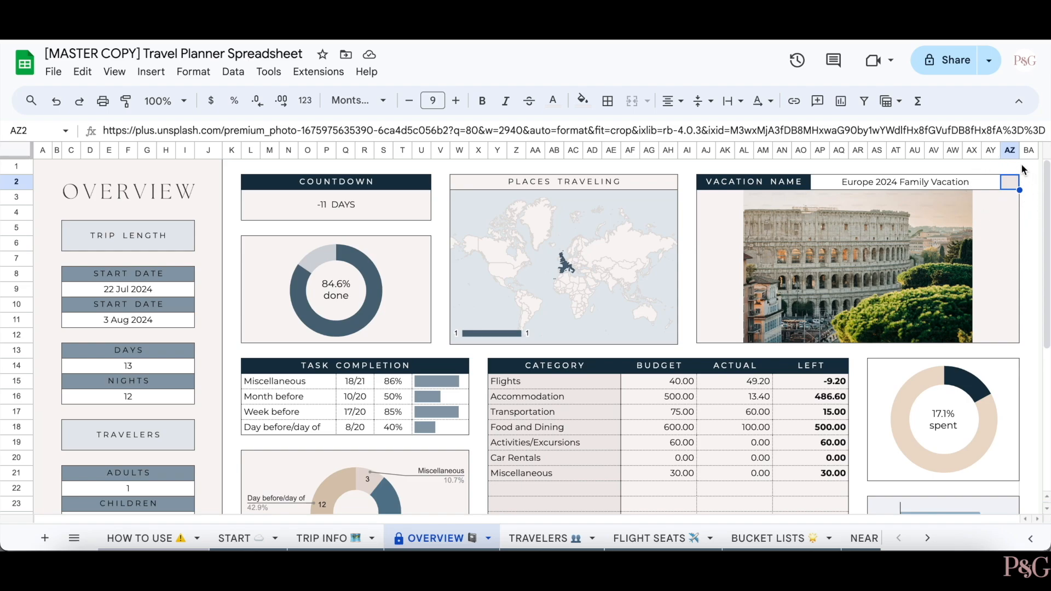
{"action": "left_click", "coordinate": [1036, 325]}
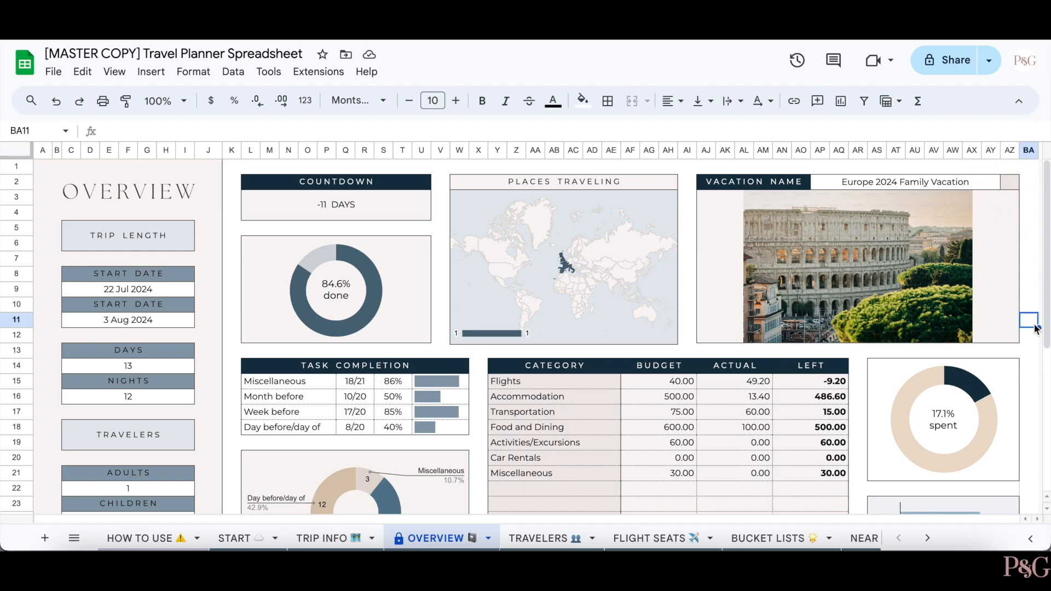
{"action": "left_click", "coordinate": [797, 229]}
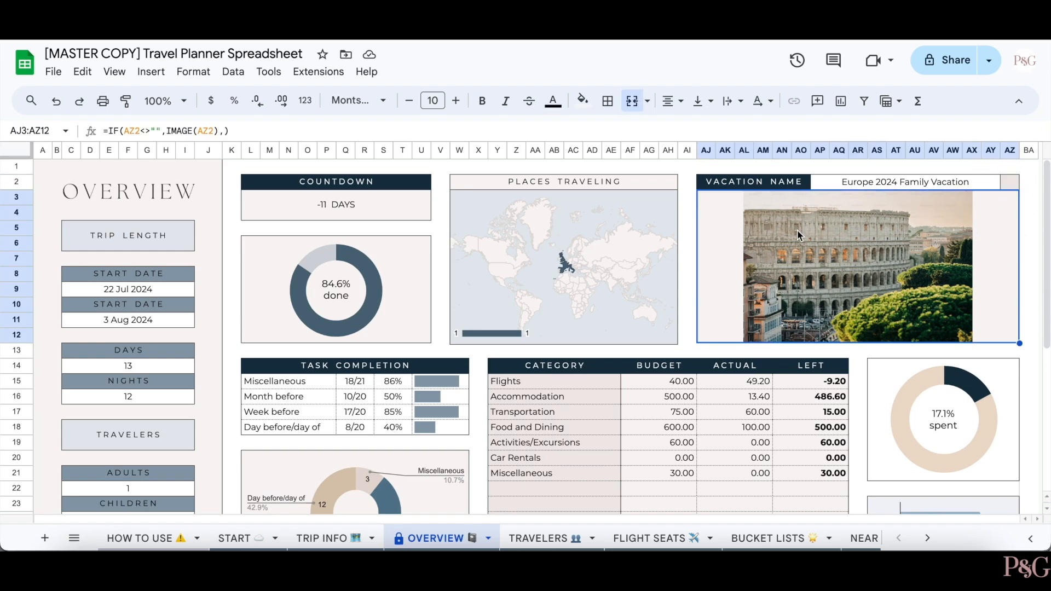
{"action": "left_click", "coordinate": [1029, 427]}
- Try deleting protected cell K13 and cancel the Heads up warning
{"action": "left_click", "coordinate": [231, 350]}
{"action": "key", "text": "BackSpace"}
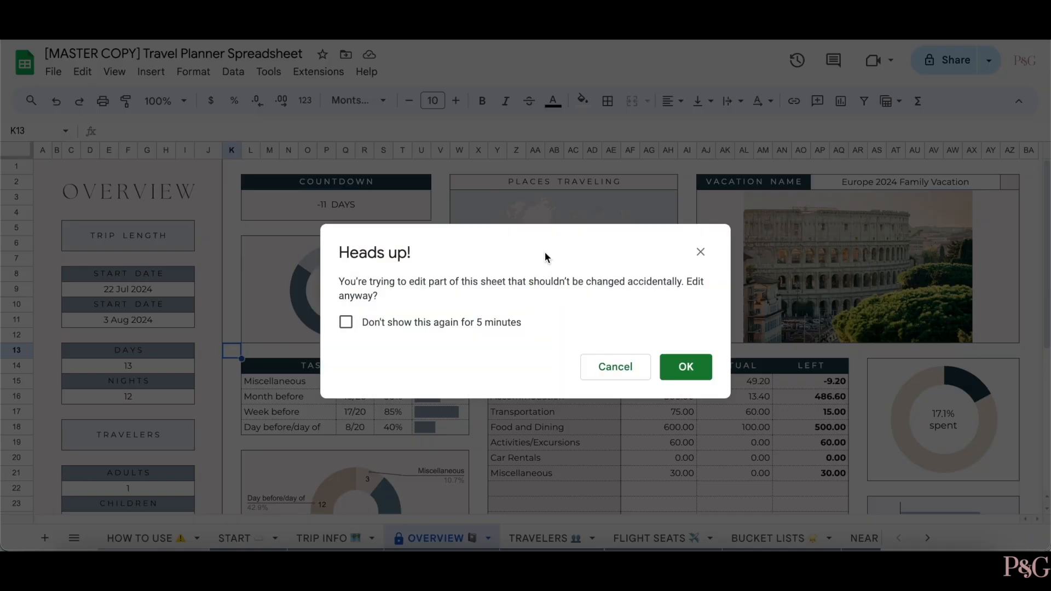
{"action": "left_click", "coordinate": [615, 366]}
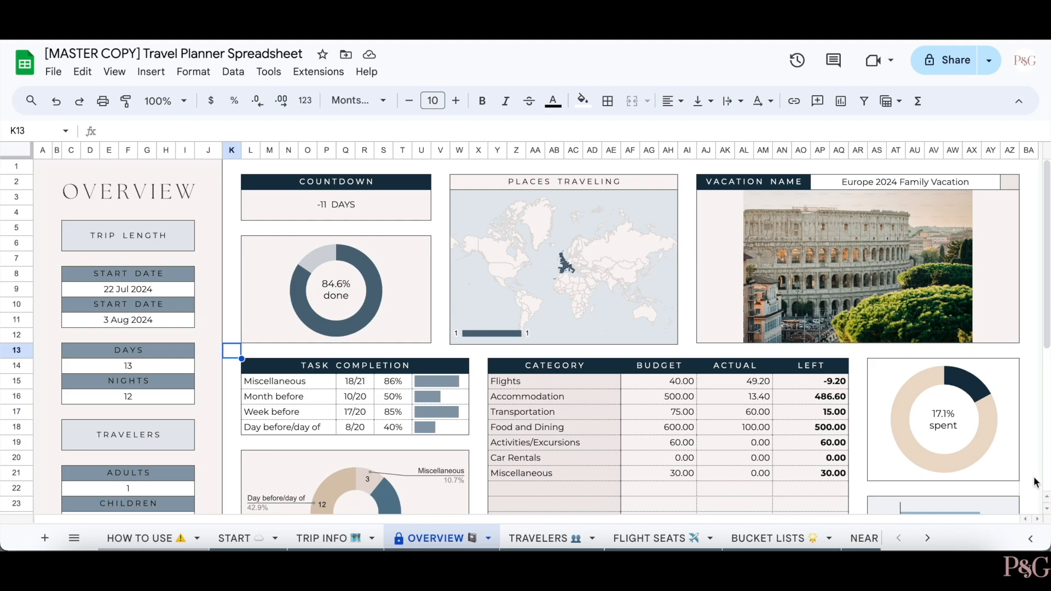
- Set the PLACES TRAVELING geo chart's region to Europe, accepting the protection warning
{"action": "left_click", "coordinate": [1033, 509]}
{"action": "scroll", "coordinate": [1033, 512], "scroll_direction": "down", "scroll_amount": 5}
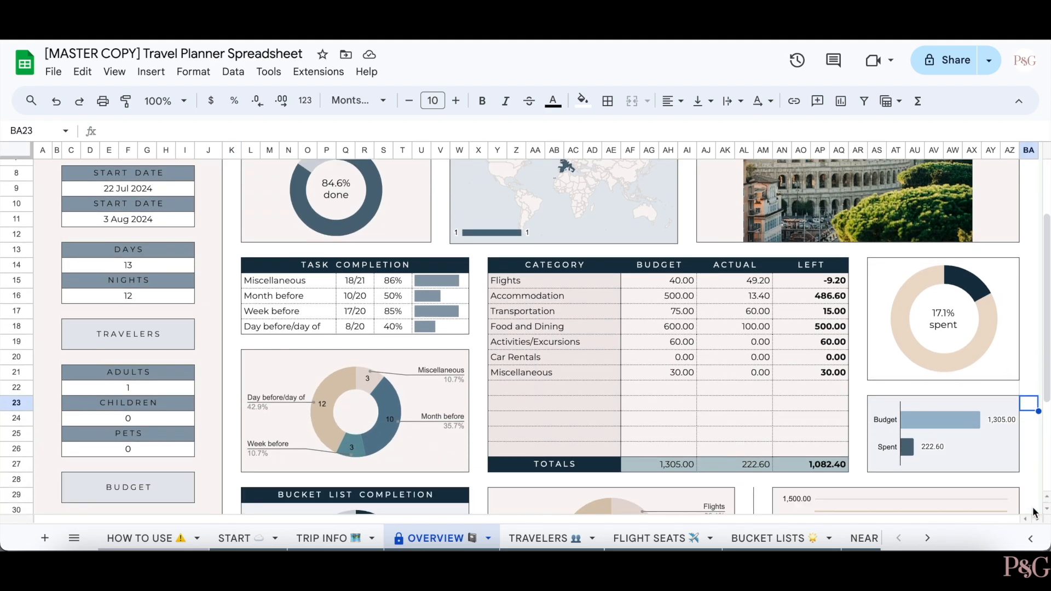
{"action": "scroll", "coordinate": [1034, 512], "scroll_direction": "down", "scroll_amount": 2}
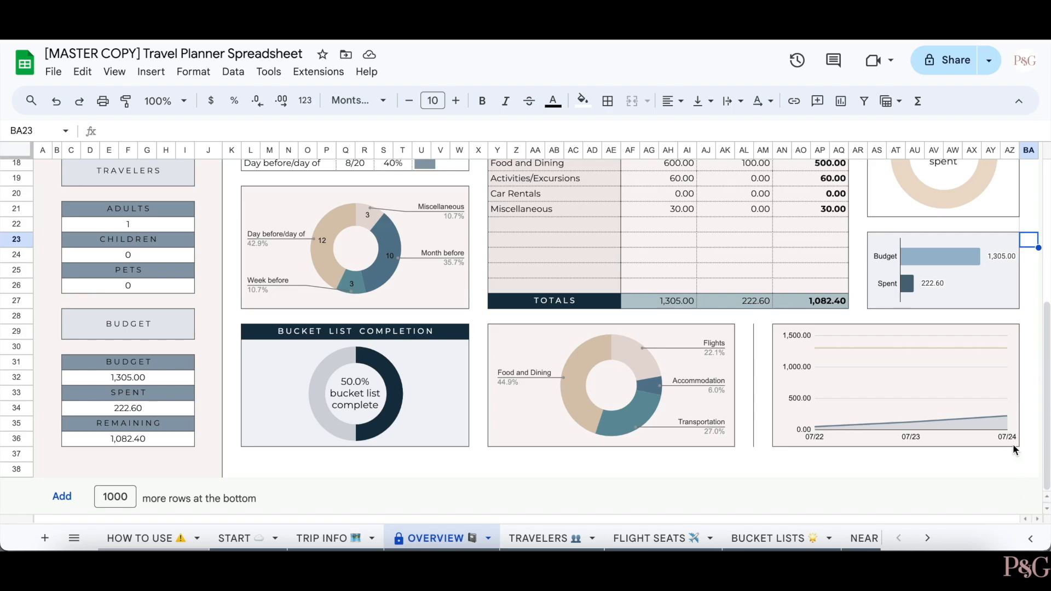
{"action": "scroll", "coordinate": [1013, 445], "scroll_direction": "up", "scroll_amount": 5}
{"action": "scroll", "coordinate": [1014, 445], "scroll_direction": "up", "scroll_amount": 3}
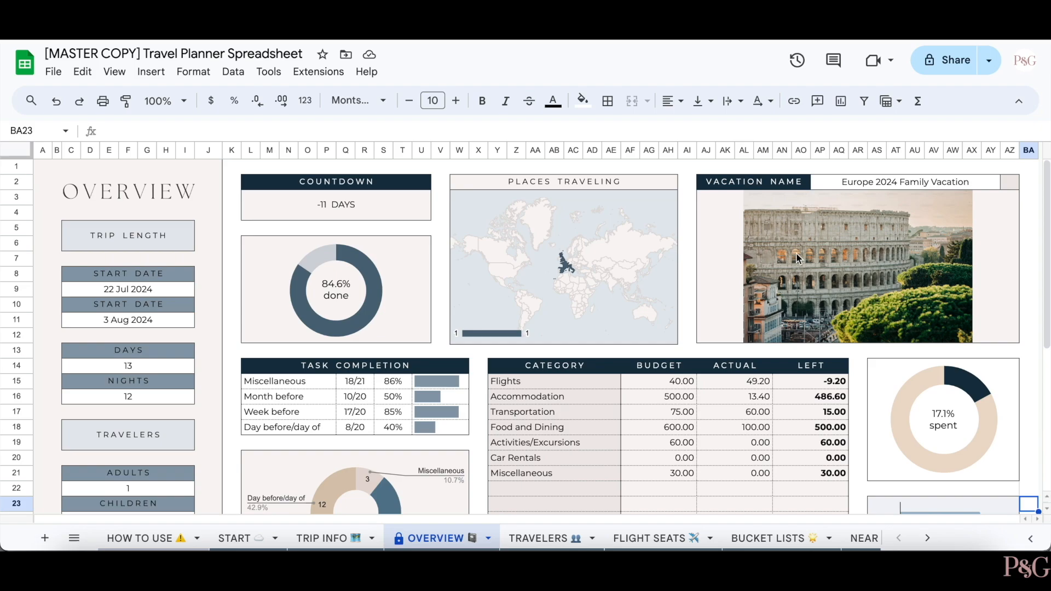
{"action": "double_click", "coordinate": [603, 215]}
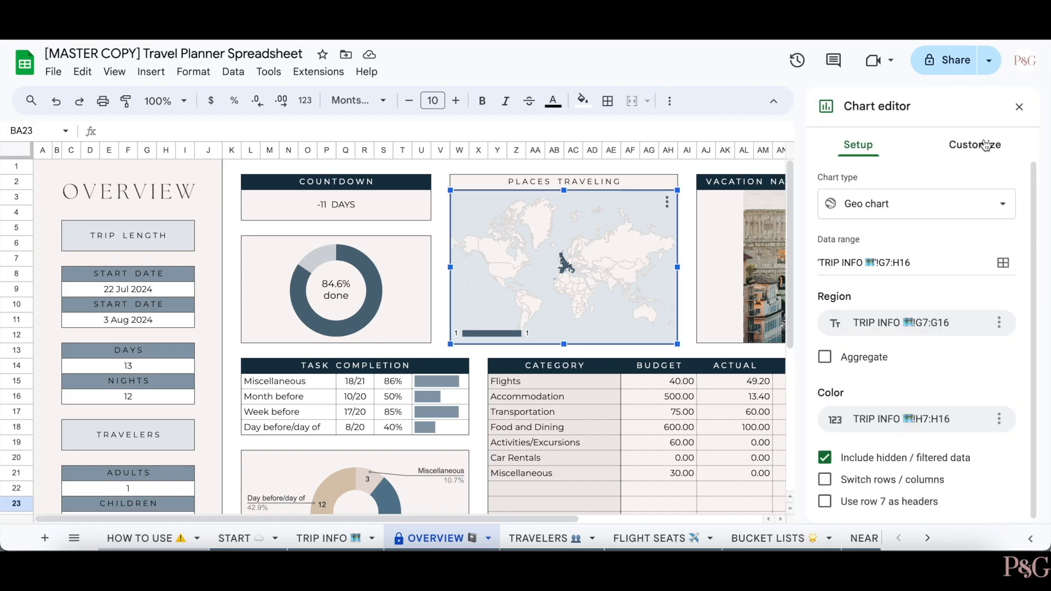
{"action": "left_click", "coordinate": [985, 145]}
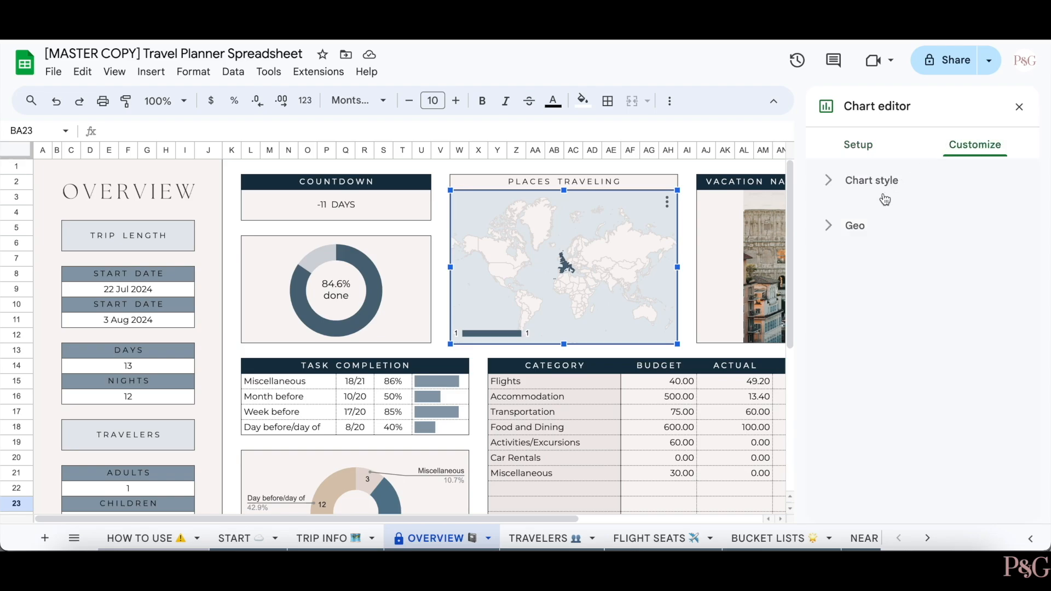
{"action": "left_click", "coordinate": [857, 225]}
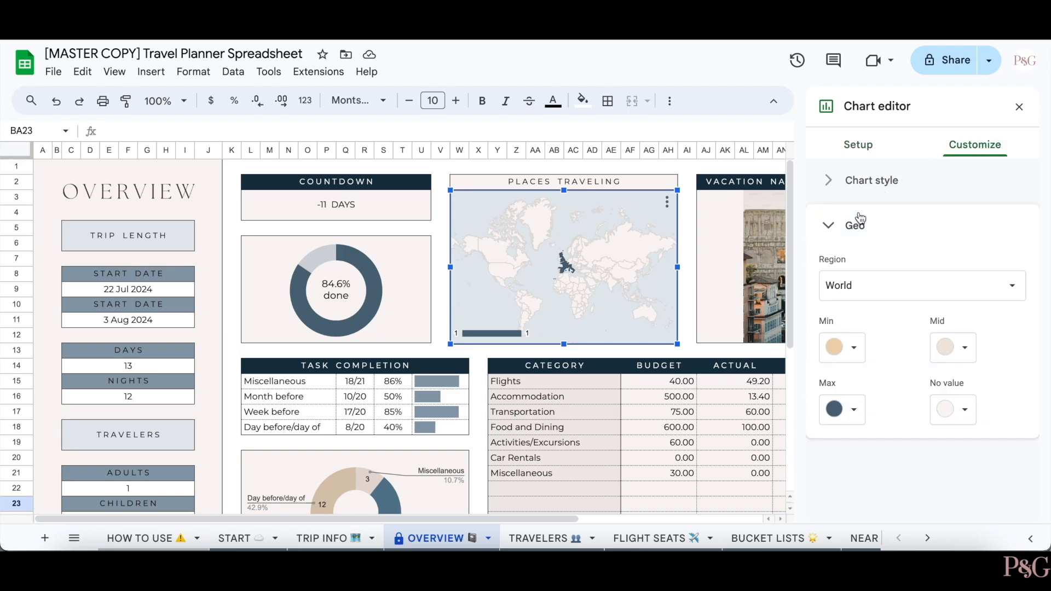
{"action": "left_click", "coordinate": [875, 286]}
{"action": "left_click", "coordinate": [867, 350]}
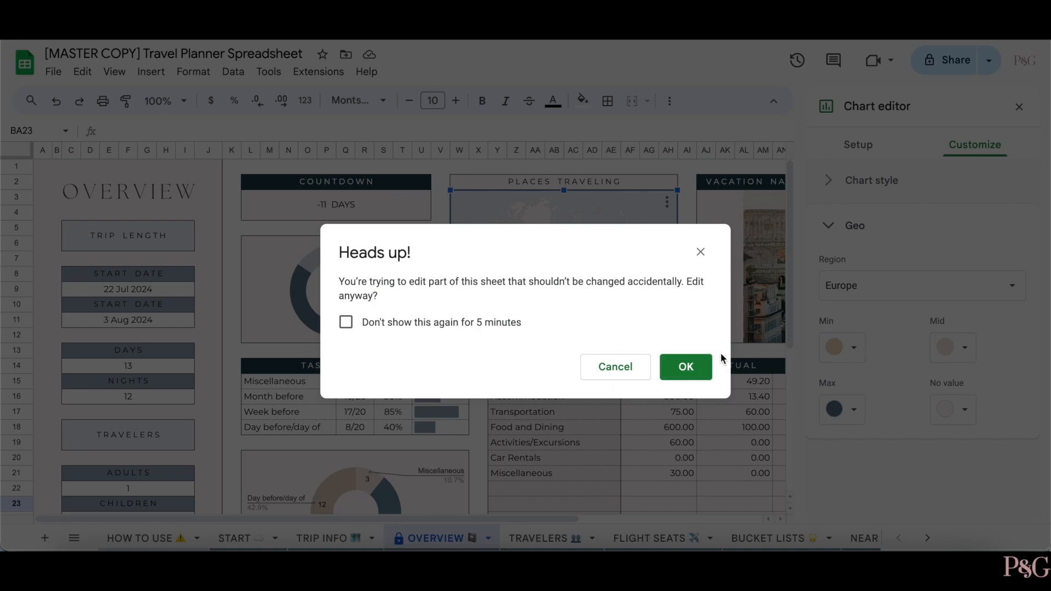
{"action": "left_click", "coordinate": [689, 366]}
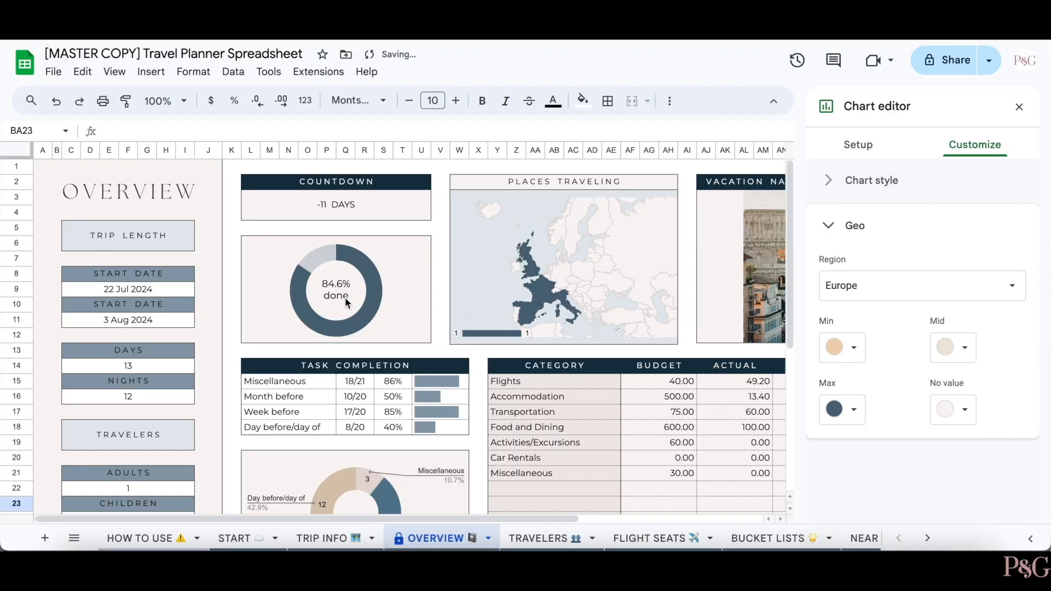
{"action": "left_click", "coordinate": [218, 355]}
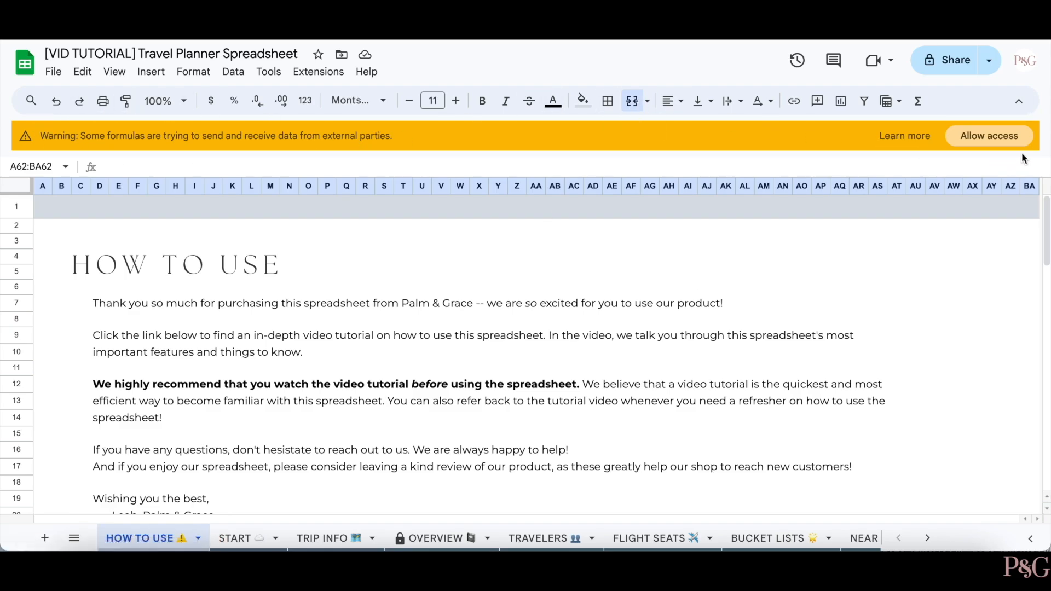
- Allow external data access on the HOW TO USE warning banner
{"action": "left_click", "coordinate": [1004, 136]}
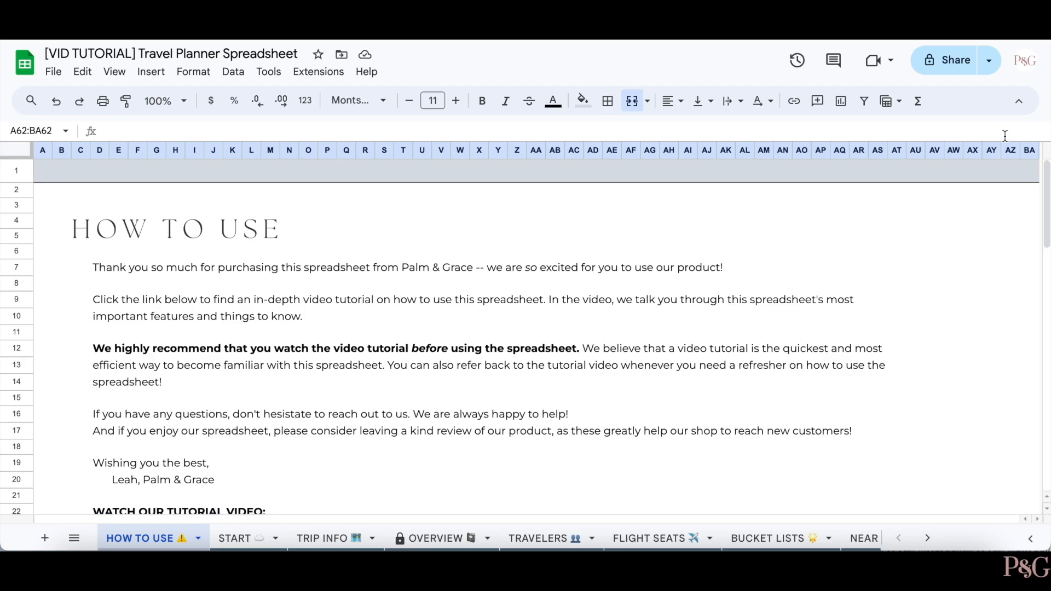